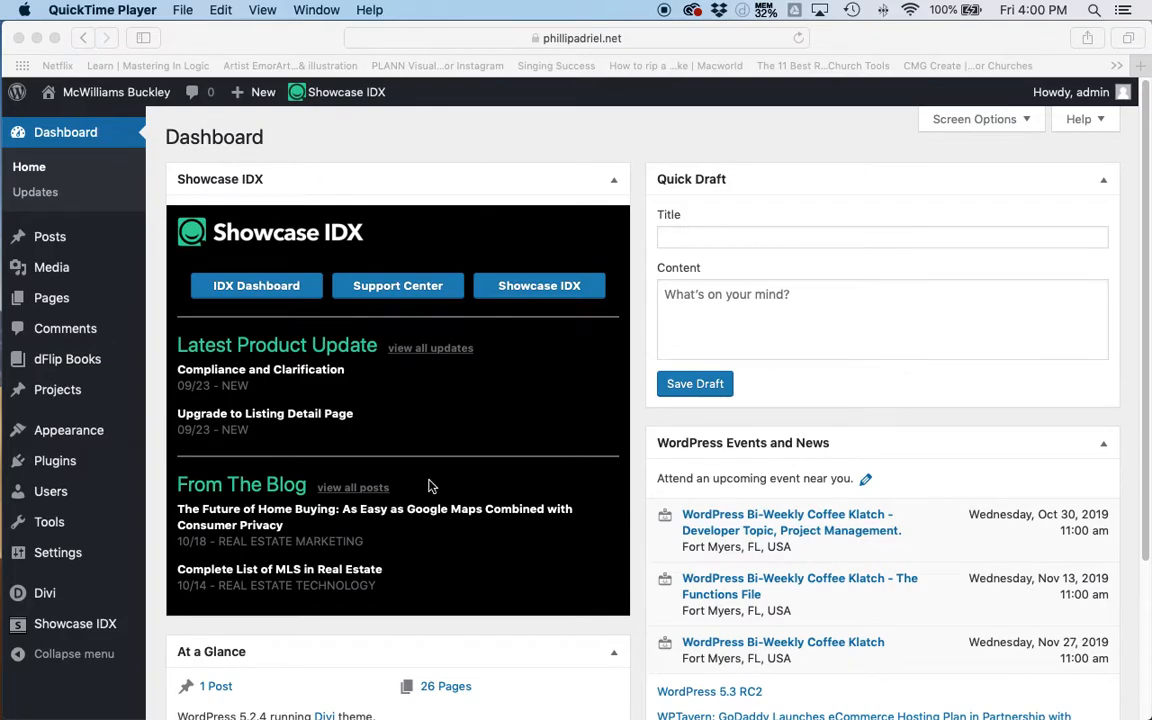
# Step: Open the page "4 Things to Remember When Buying Your First Home" for editing from the site's list of pages
pyautogui.click(49, 300)
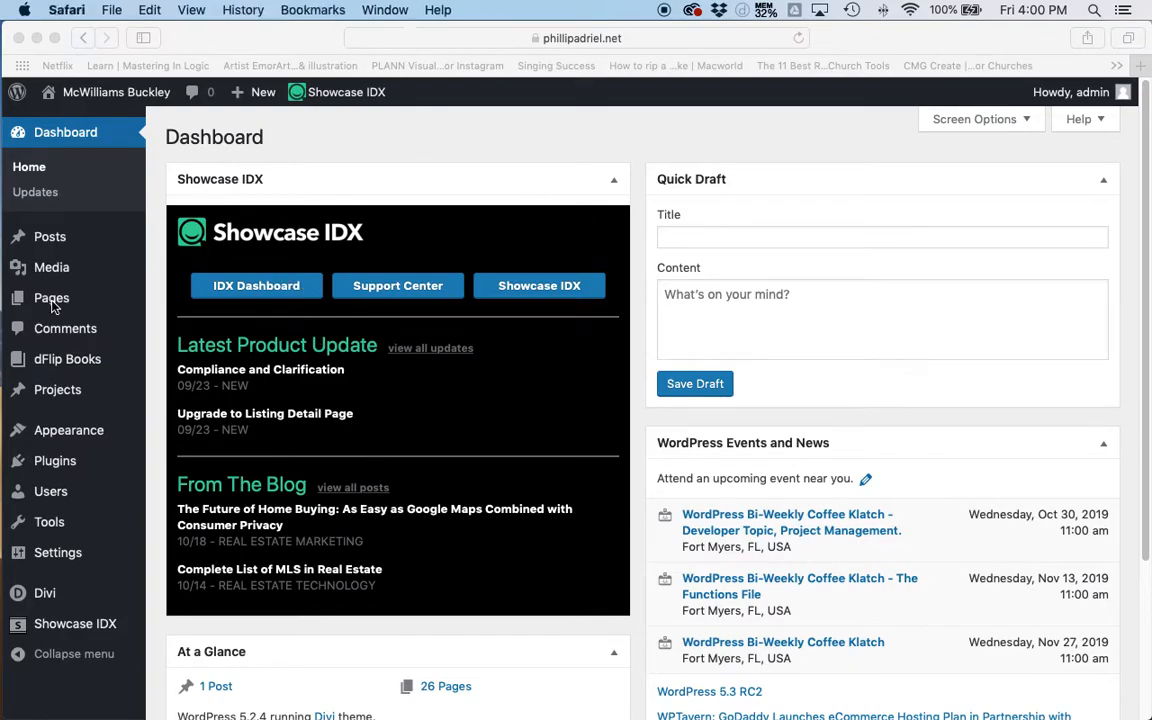
pyautogui.click(52, 302)
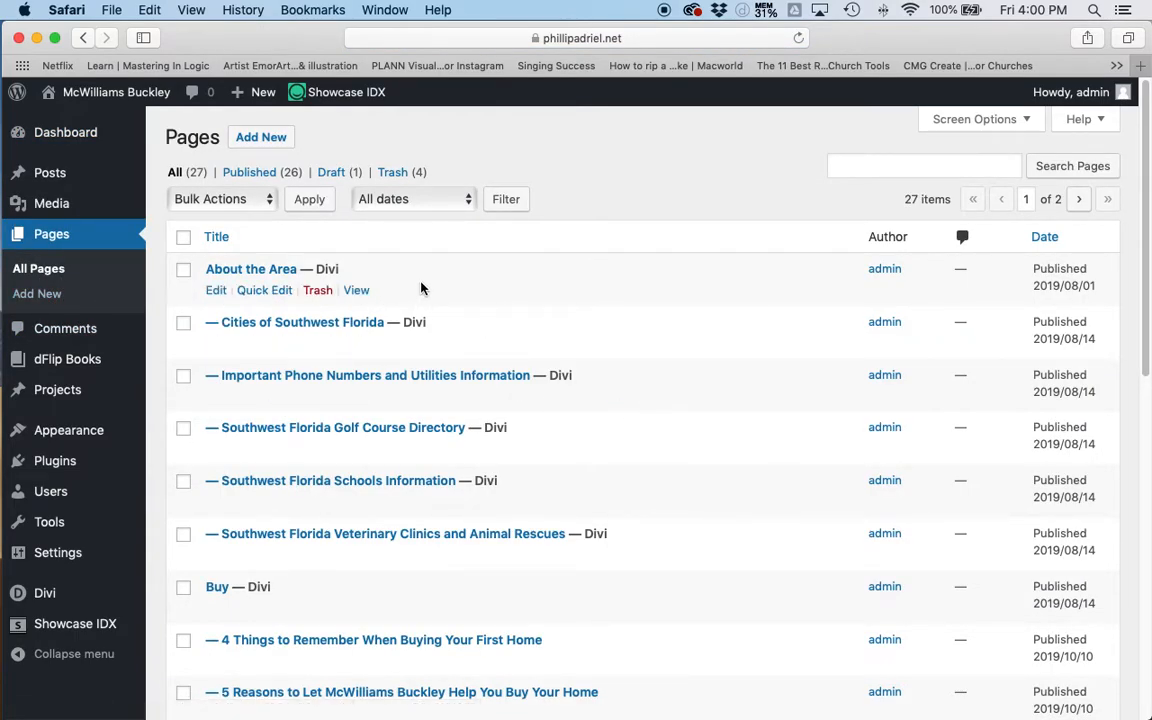
pyautogui.scroll(-2, 420, 368)
pyautogui.scroll(-2, 422, 363)
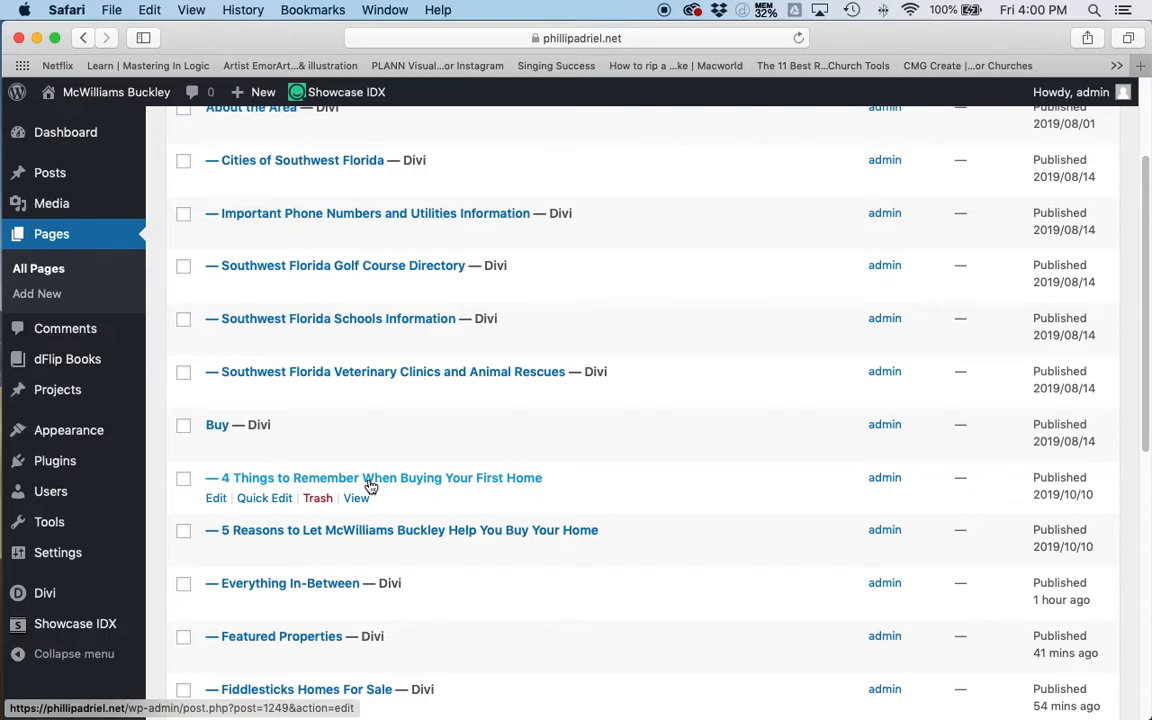
pyautogui.click(214, 499)
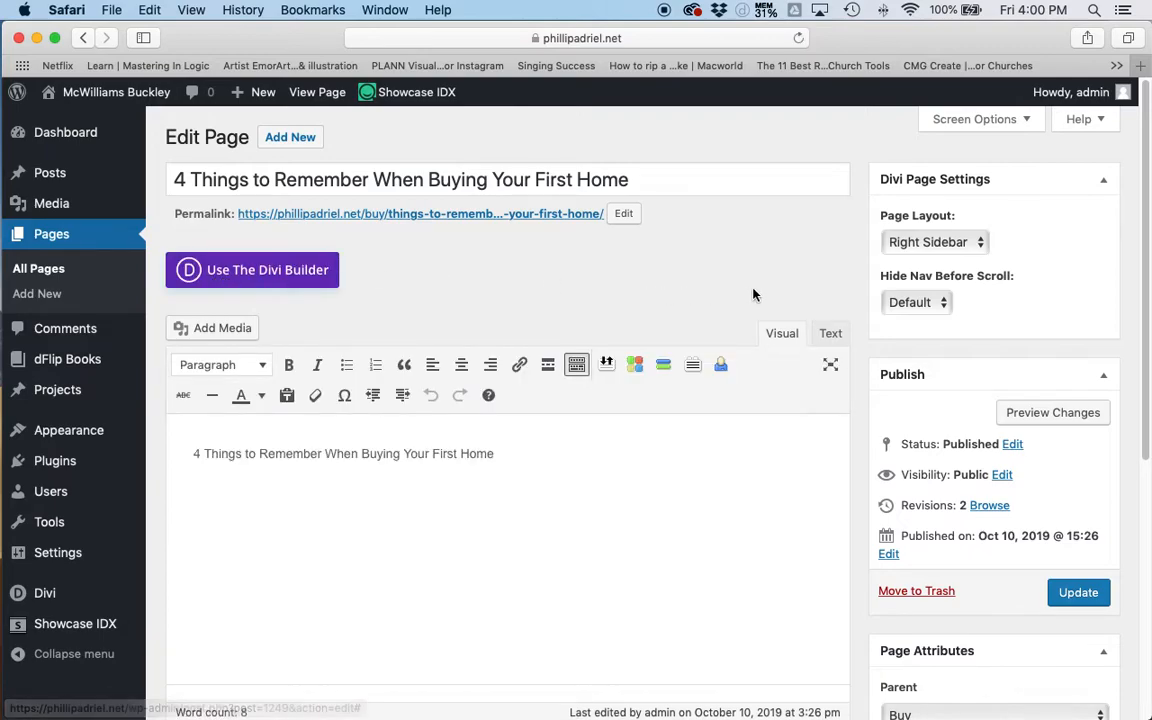
# Step: Enable the Divi Builder on this page and clone the existing Featured Properties page into it
pyautogui.scroll(-2, 674, 321)
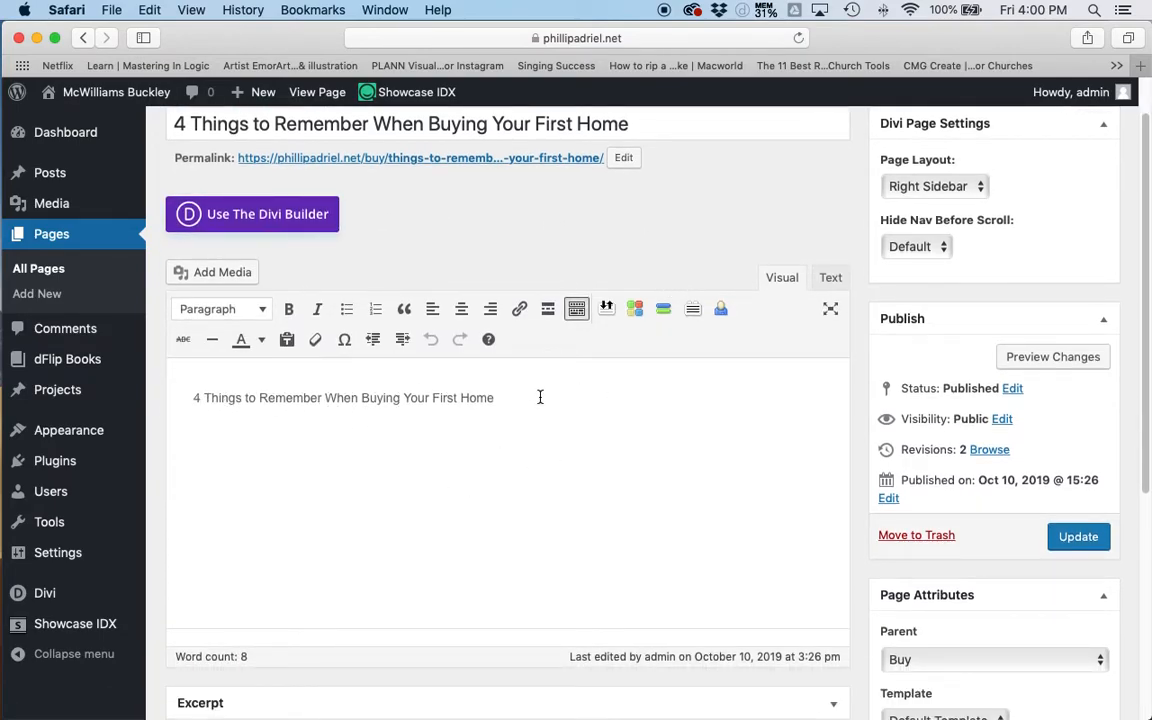
pyautogui.scroll(2, 644, 388)
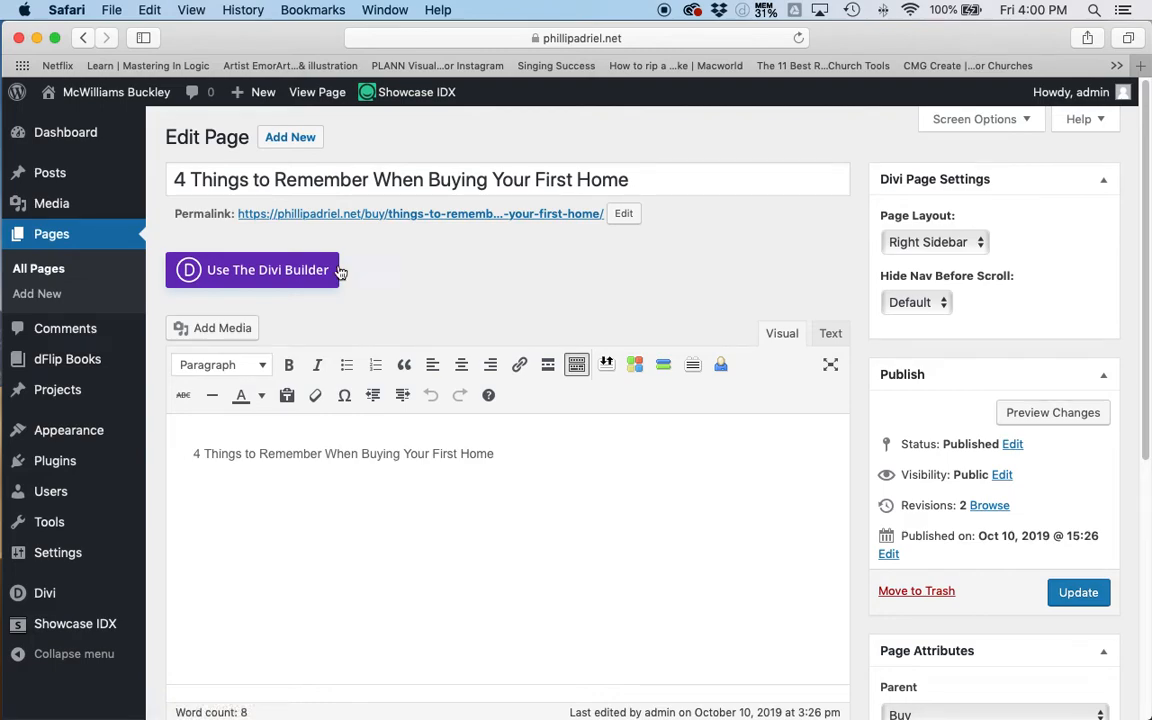
pyautogui.click(258, 270)
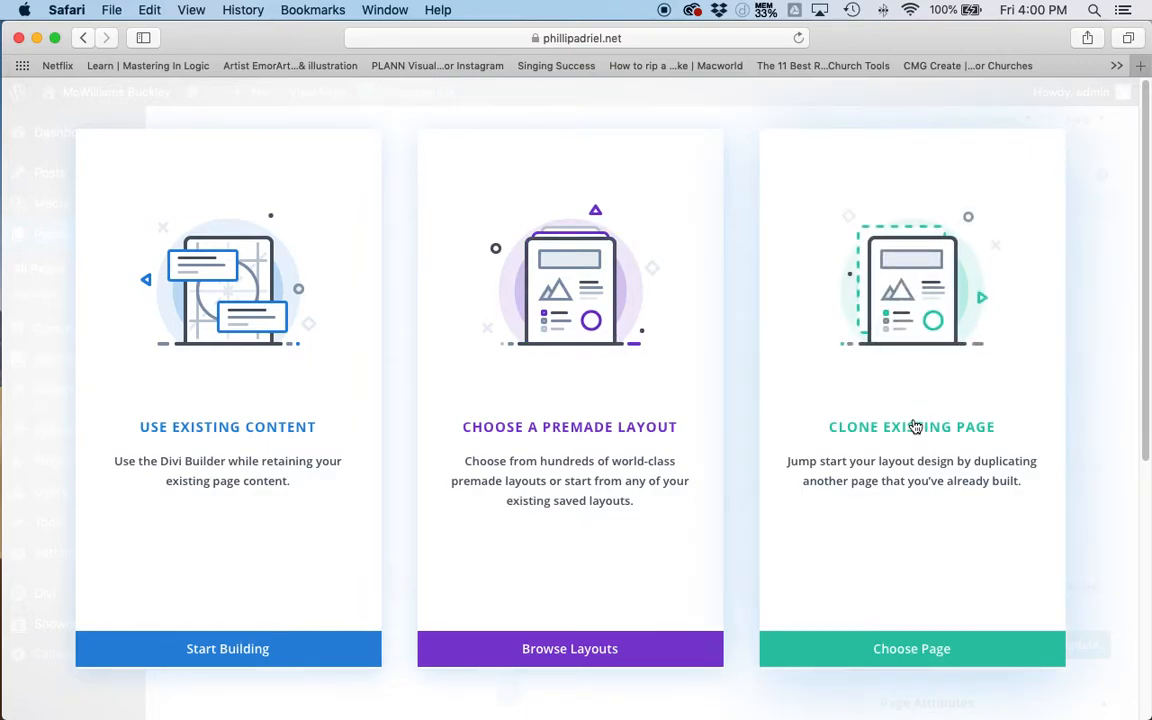
pyautogui.click(911, 652)
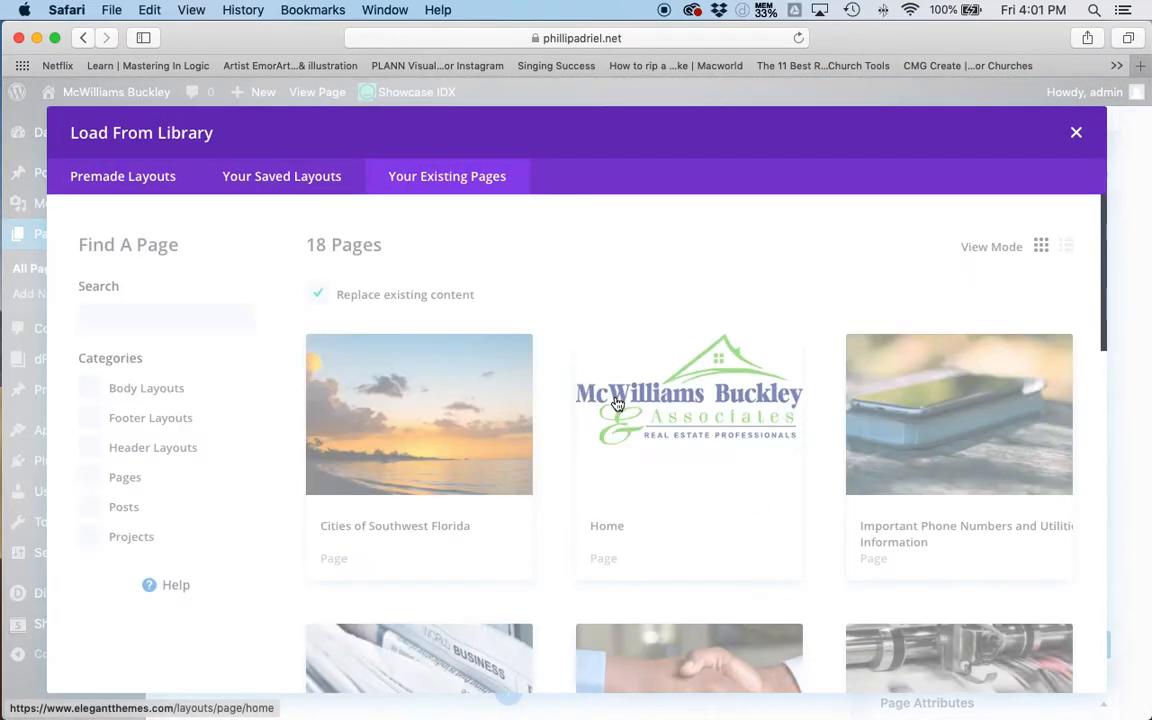
pyautogui.scroll(-3, 699, 436)
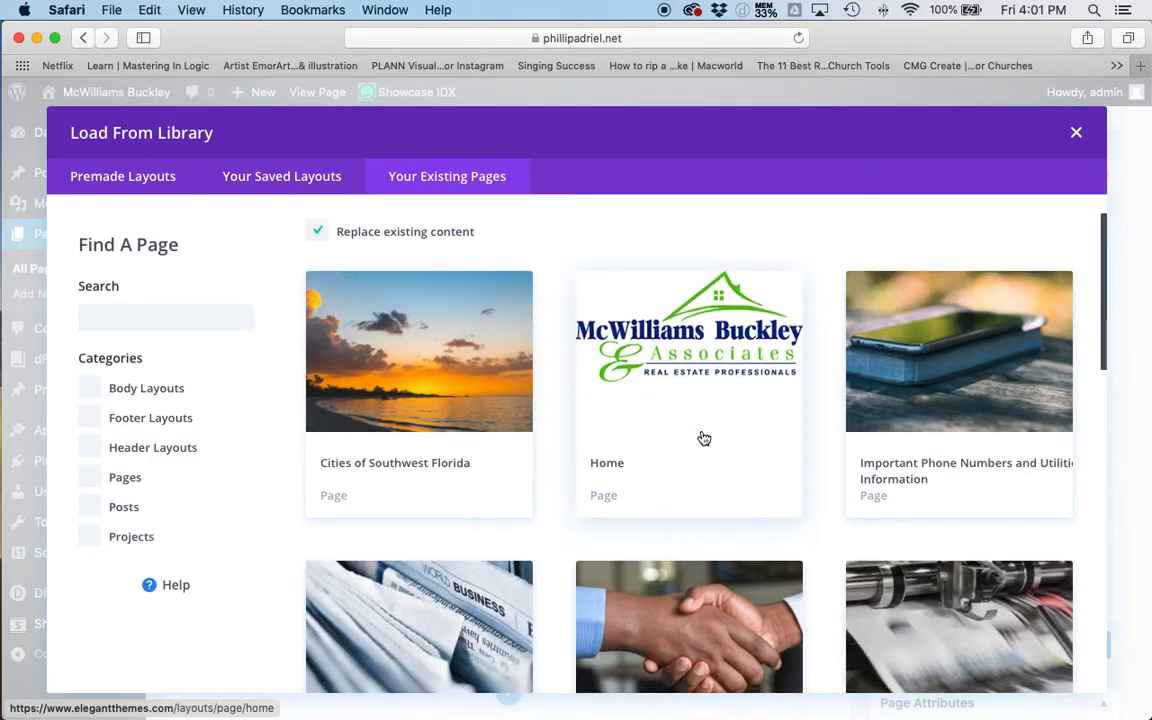
pyautogui.scroll(-15, 700, 432)
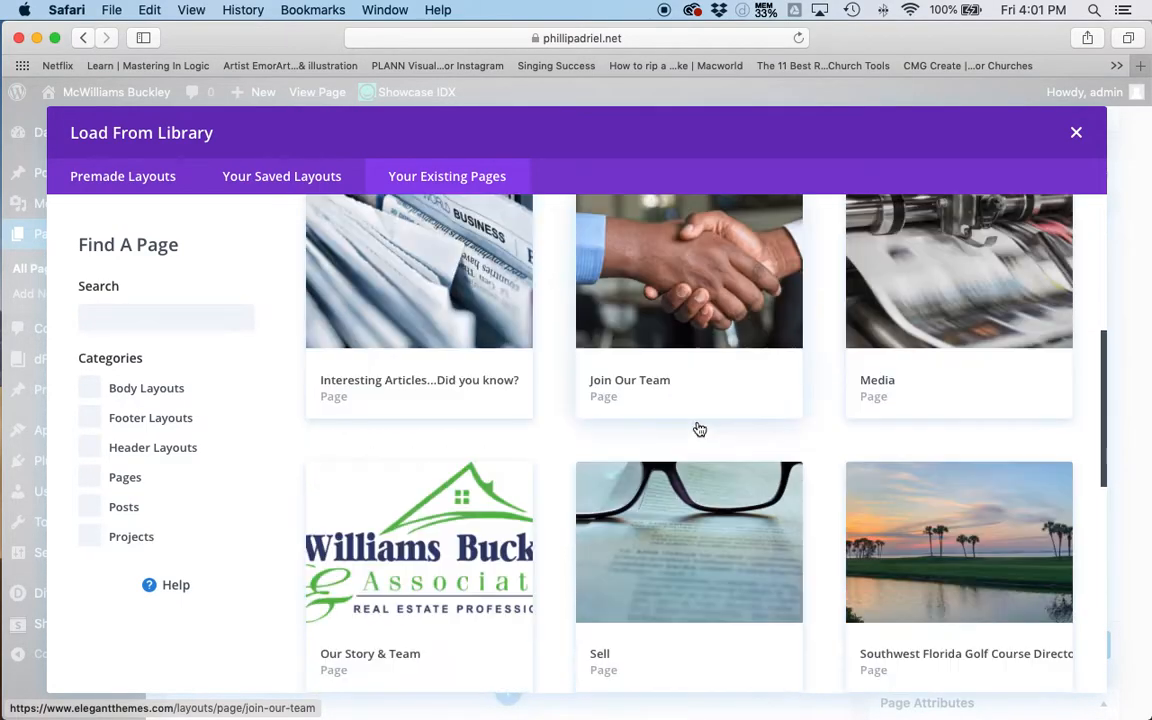
pyautogui.scroll(-3, 683, 431)
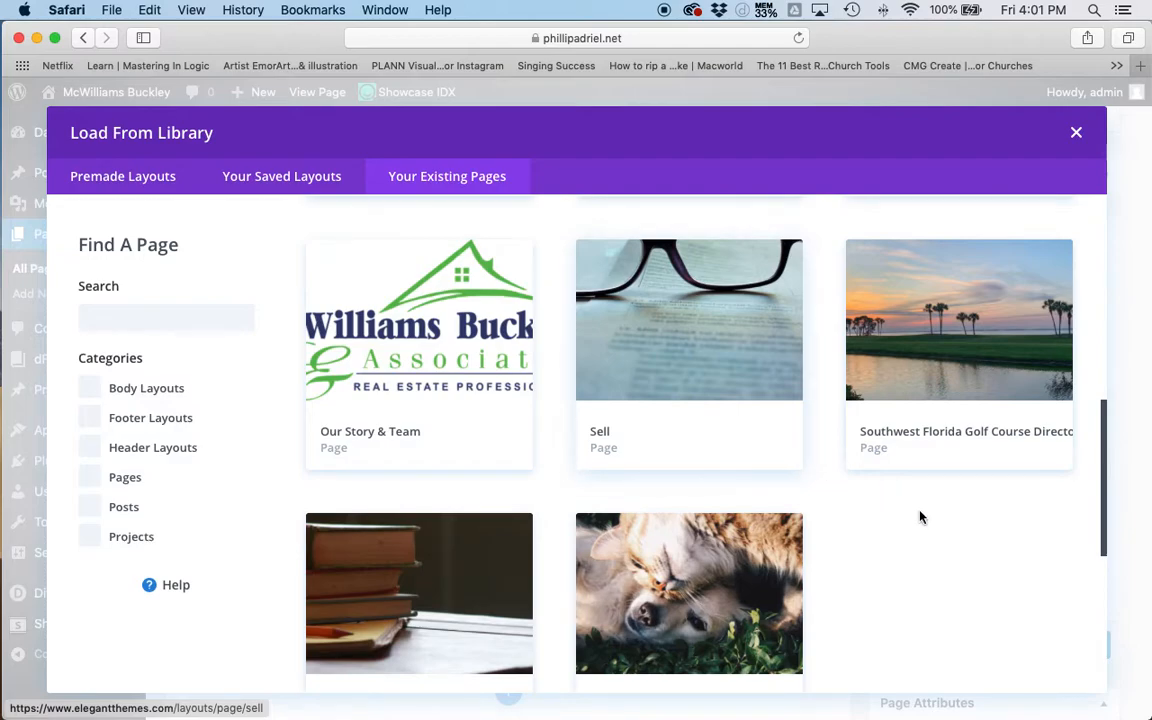
pyautogui.scroll(-2, 920, 517)
pyautogui.scroll(-10, 922, 517)
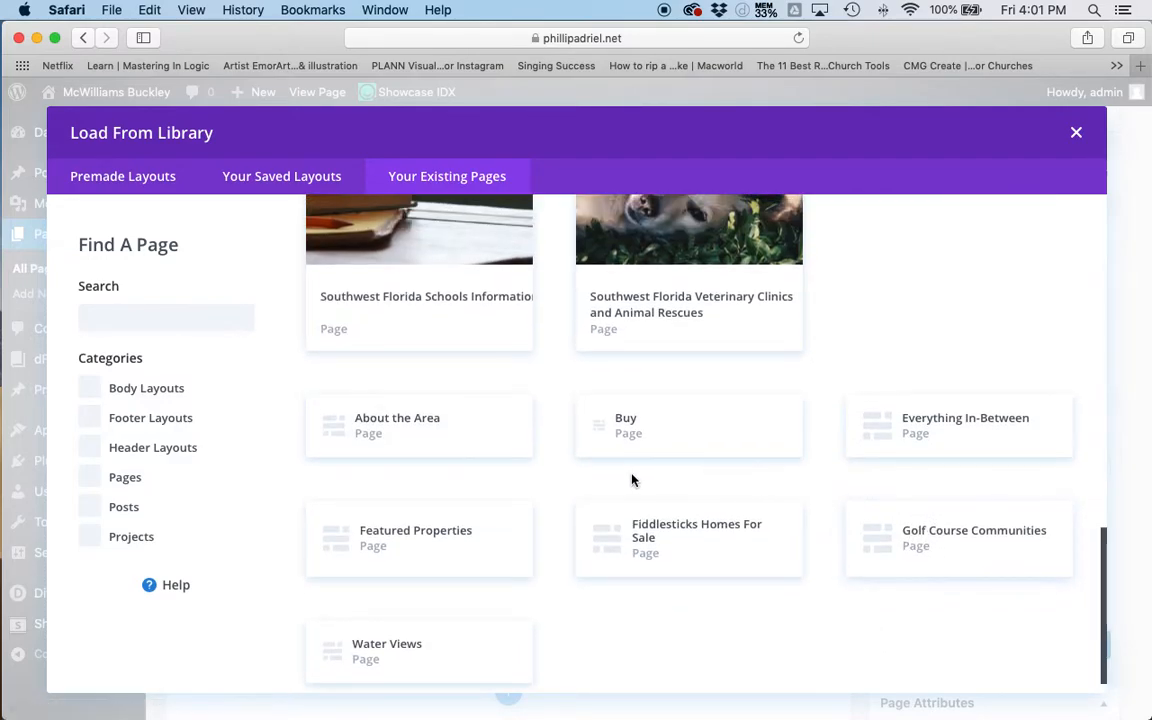
pyautogui.scroll(-1, 640, 490)
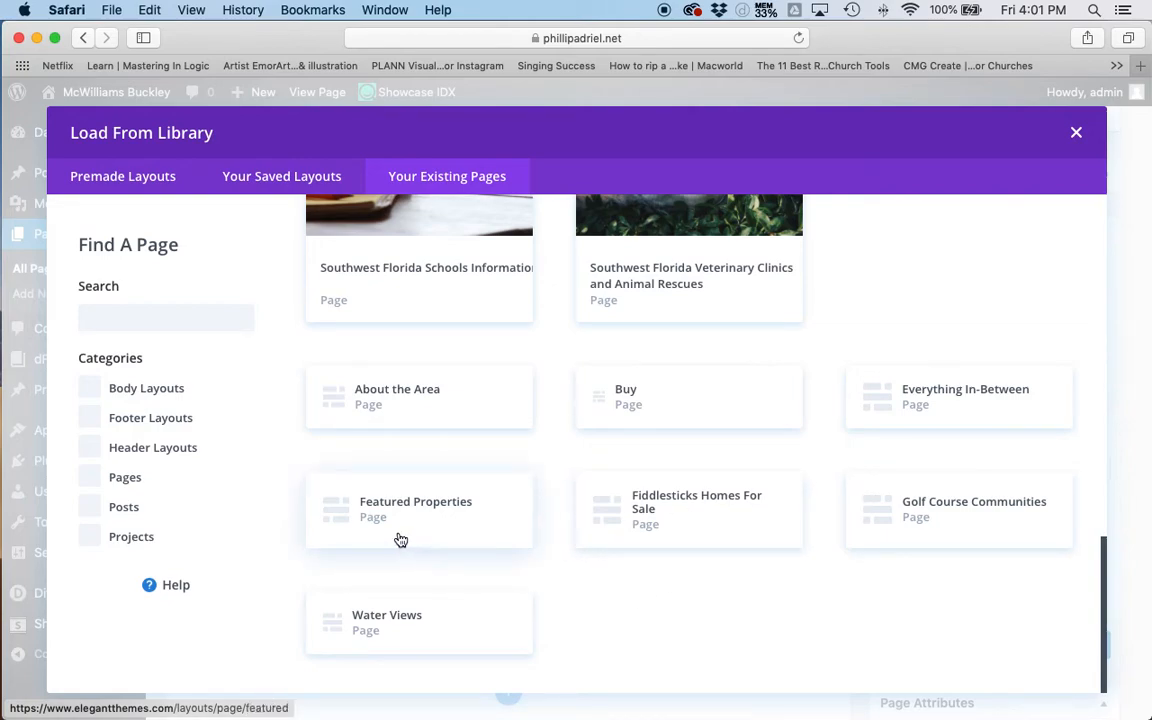
pyautogui.scroll(1, 447, 536)
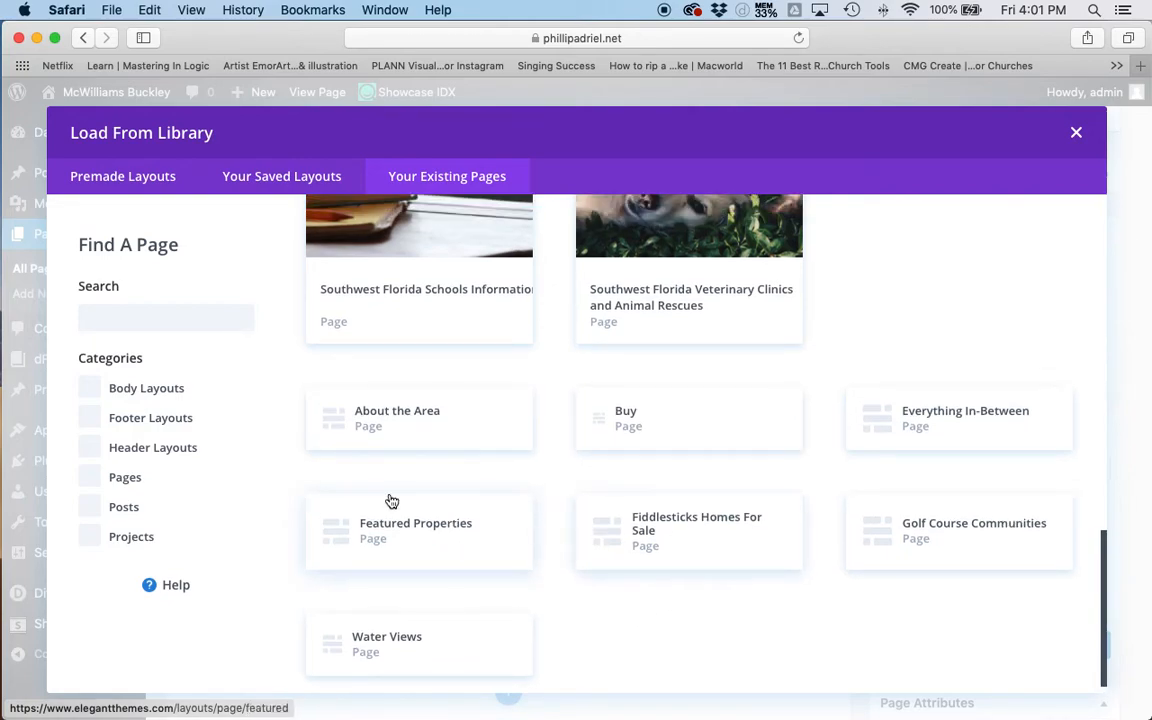
pyautogui.click(424, 538)
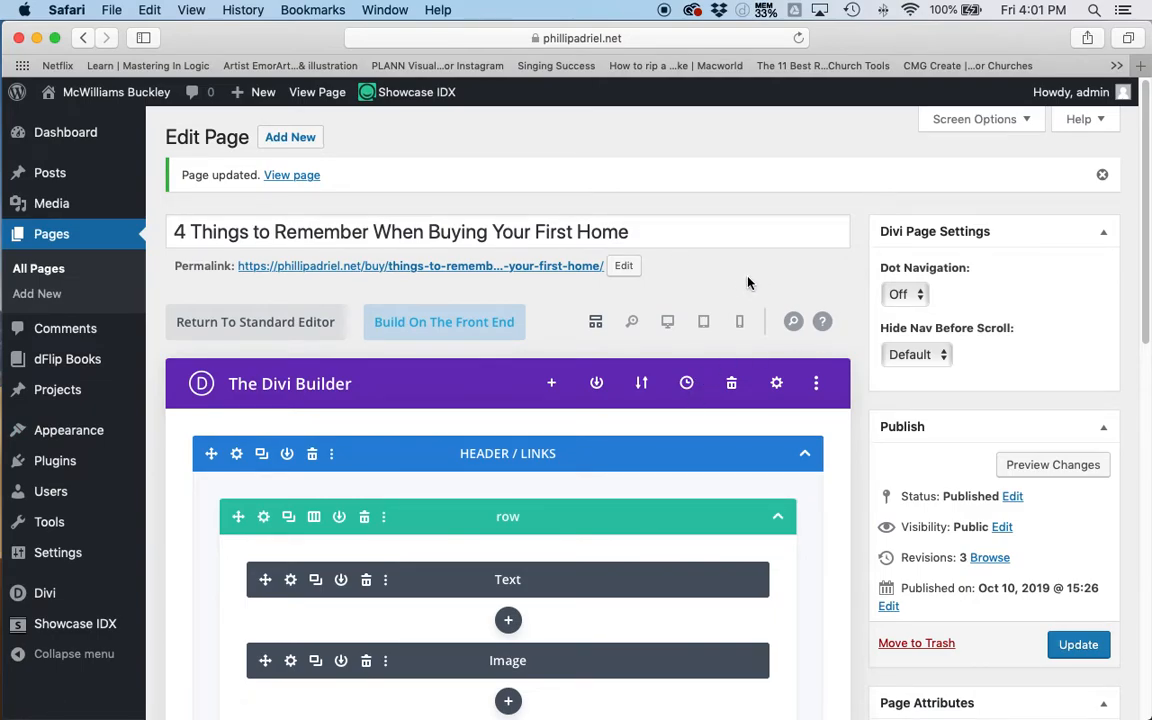
# Step: Switch the builder to desktop view and open the settings of the FEATURED PROPERTIES header text
pyautogui.scroll(-1, 700, 265)
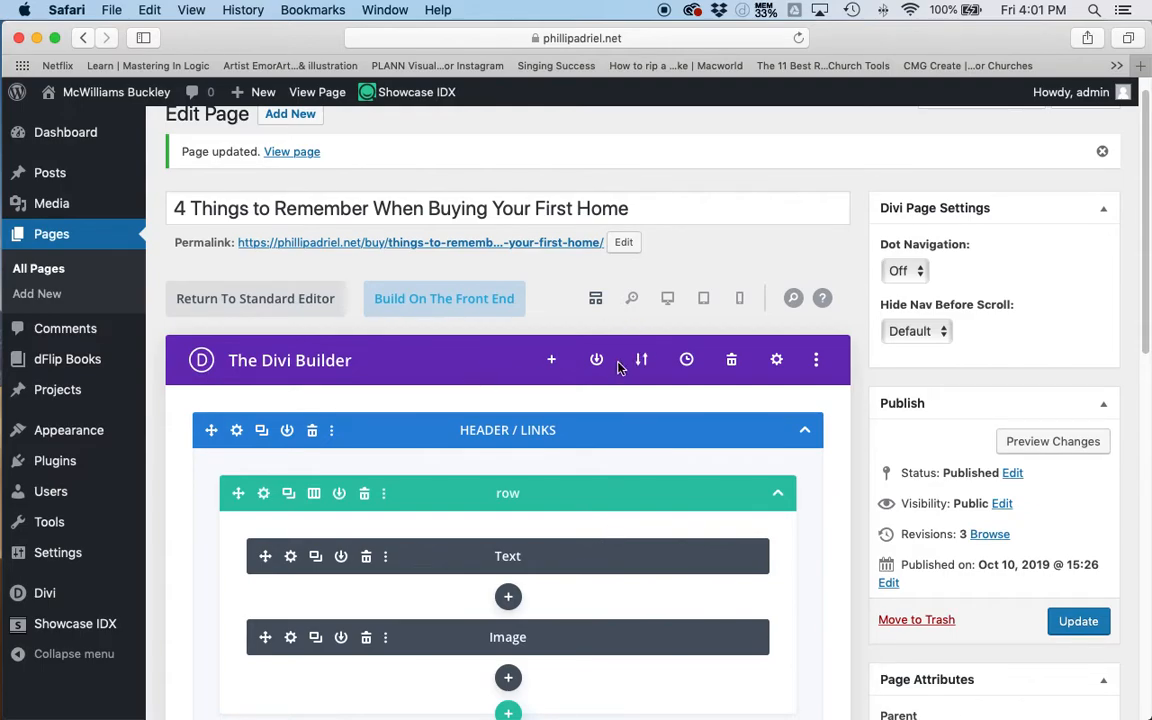
pyautogui.click(668, 299)
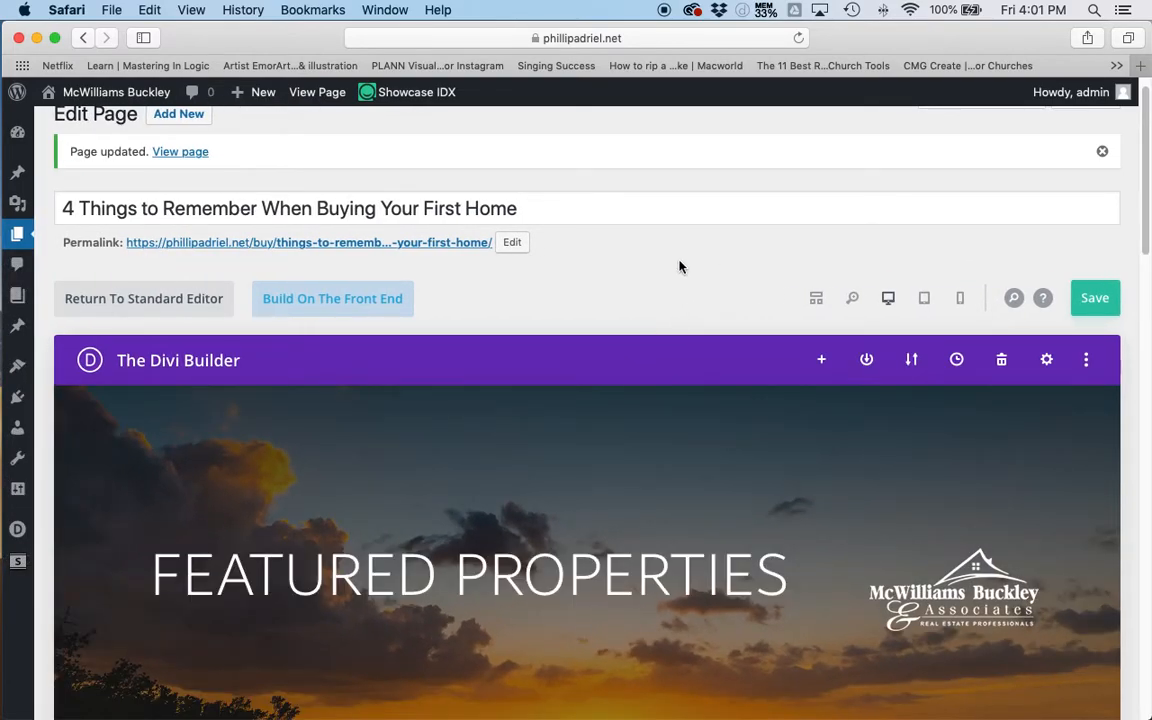
pyautogui.scroll(-1, 836, 380)
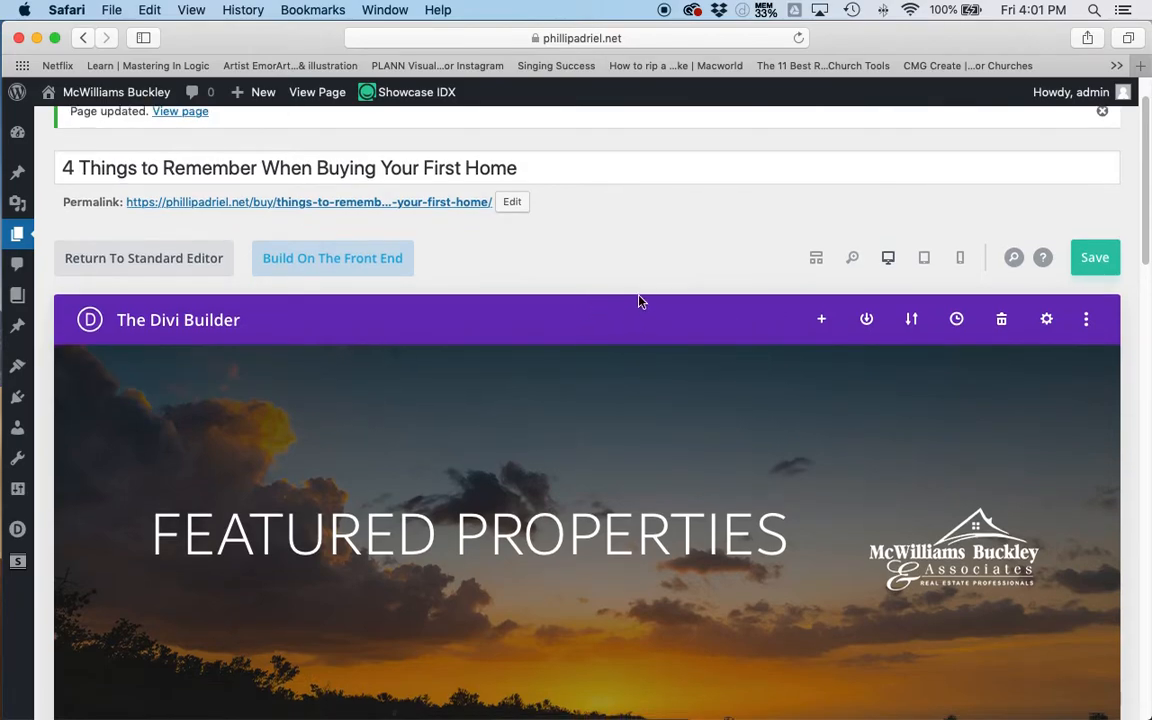
pyautogui.scroll(-4, 650, 310)
pyautogui.scroll(-2, 681, 386)
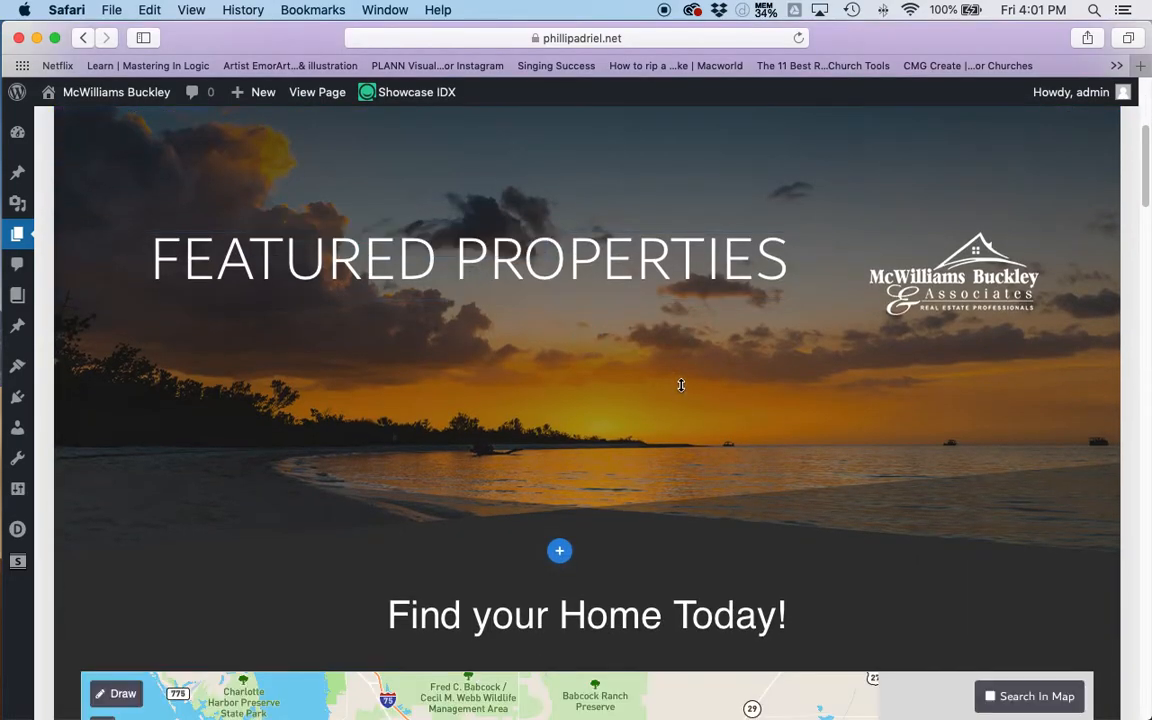
pyautogui.scroll(1, 704, 387)
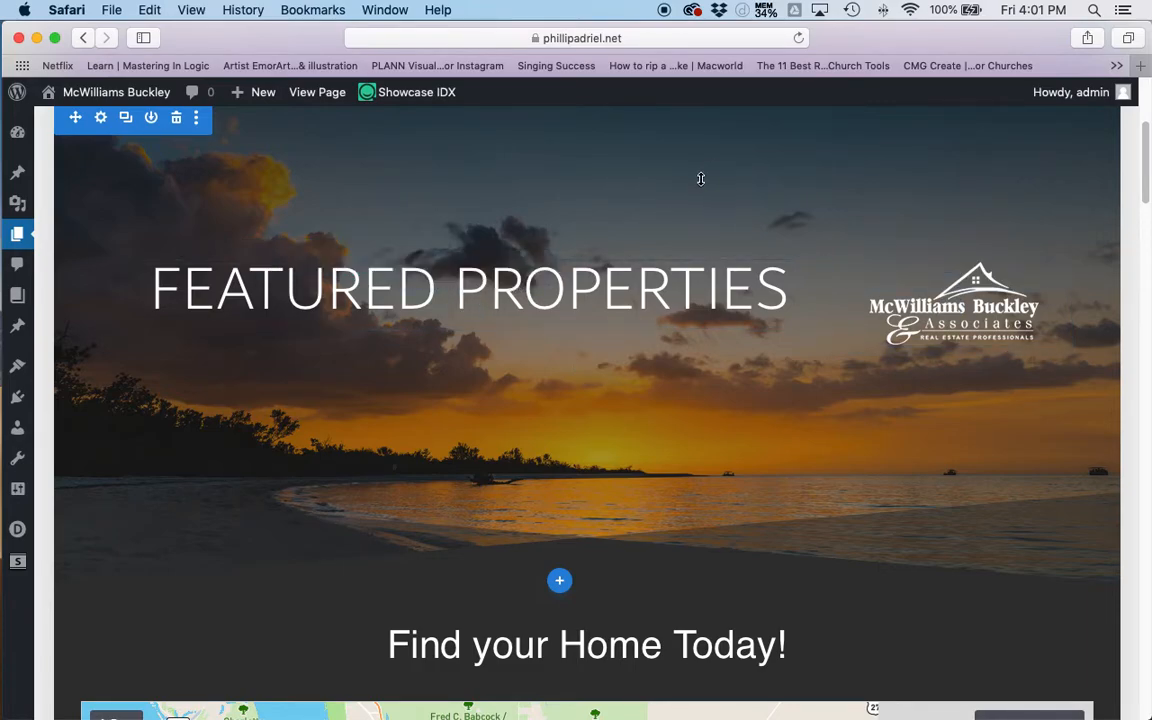
pyautogui.scroll(1, 928, 349)
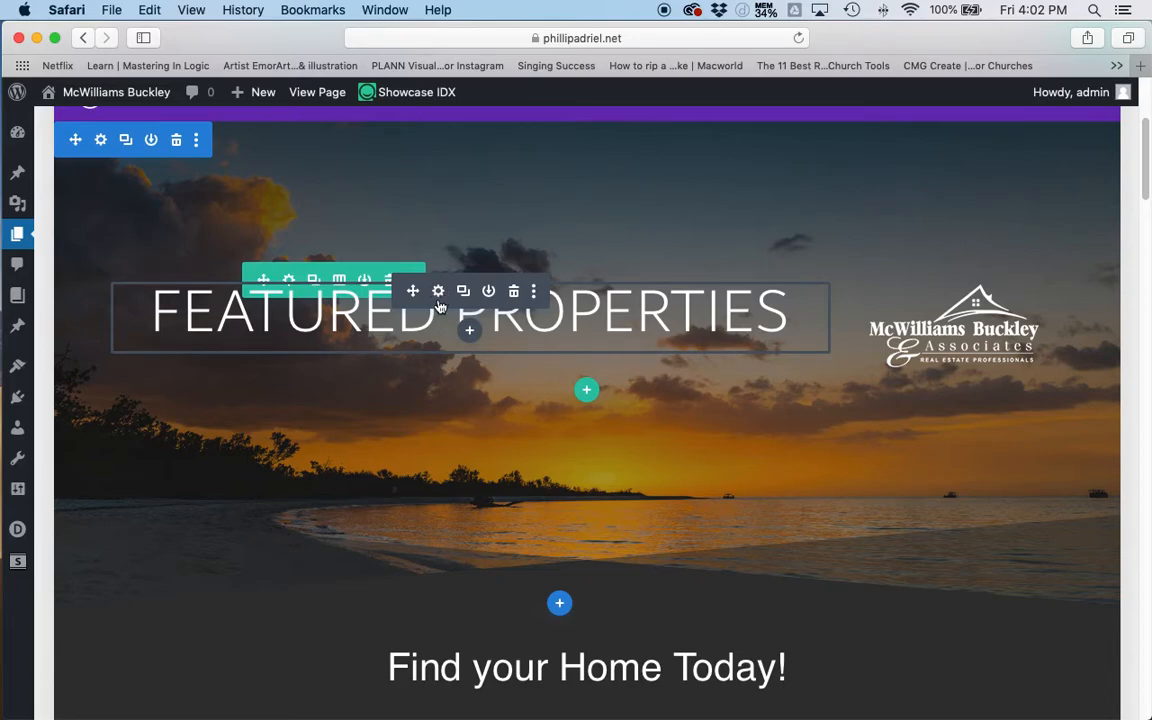
pyautogui.click(439, 295)
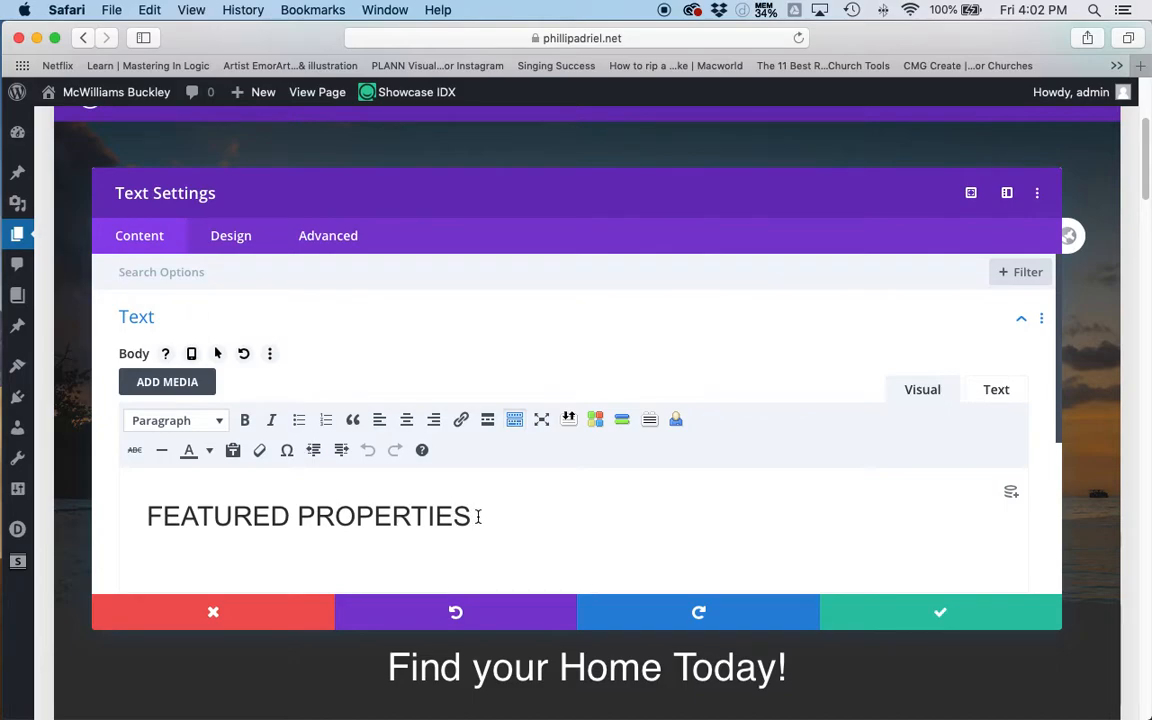
# Step: Switch to Finder, open "5 Items to consider when looking to buy your new home.pdf" from the Articles folder, and read through the article
pyautogui.press('super+Tab')
pyautogui.press('super+Tab')
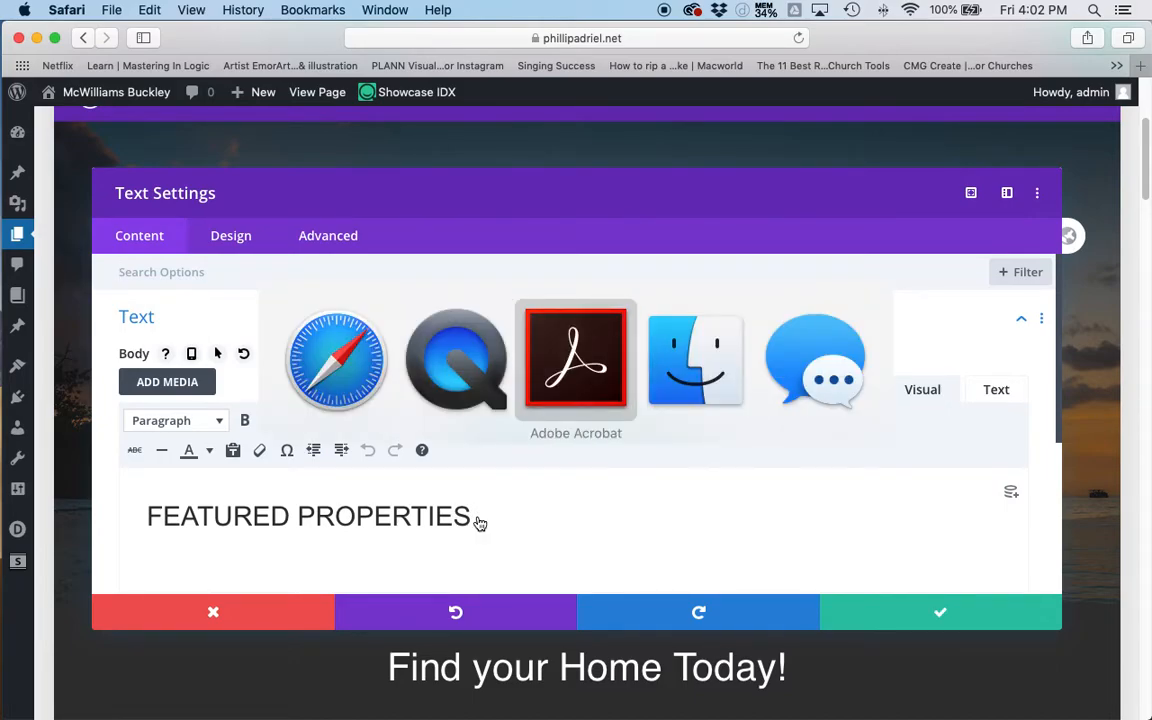
pyautogui.press('super+Tab')
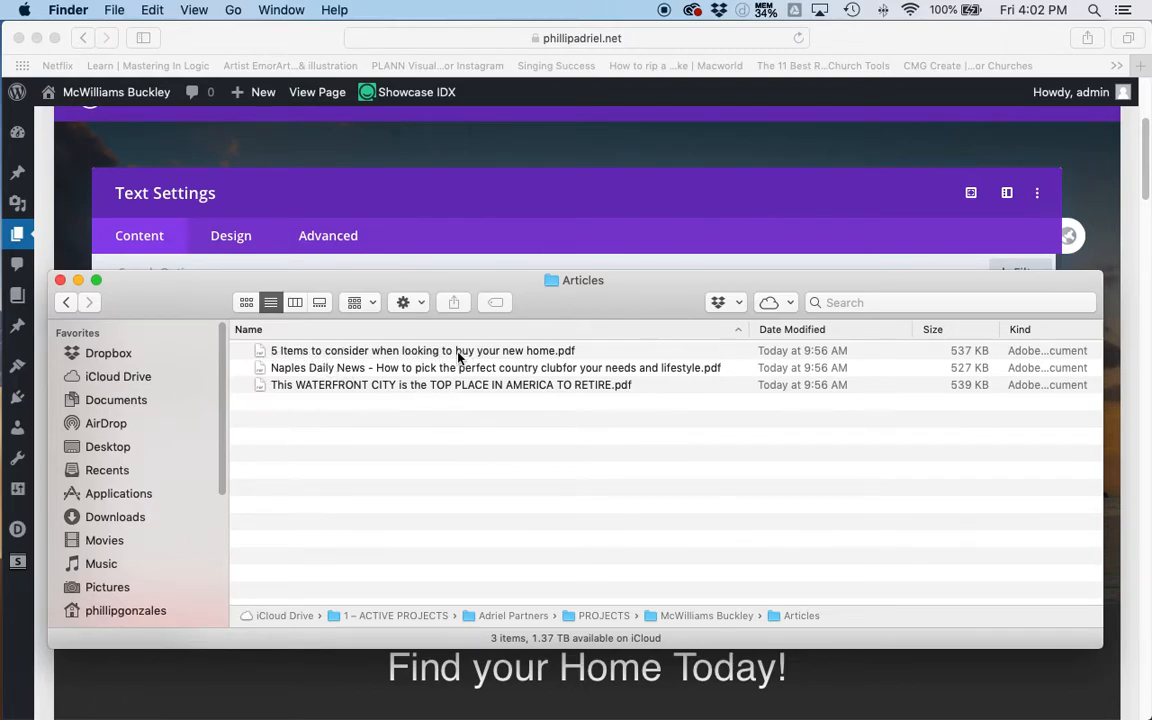
pyautogui.doubleClick(388, 353)
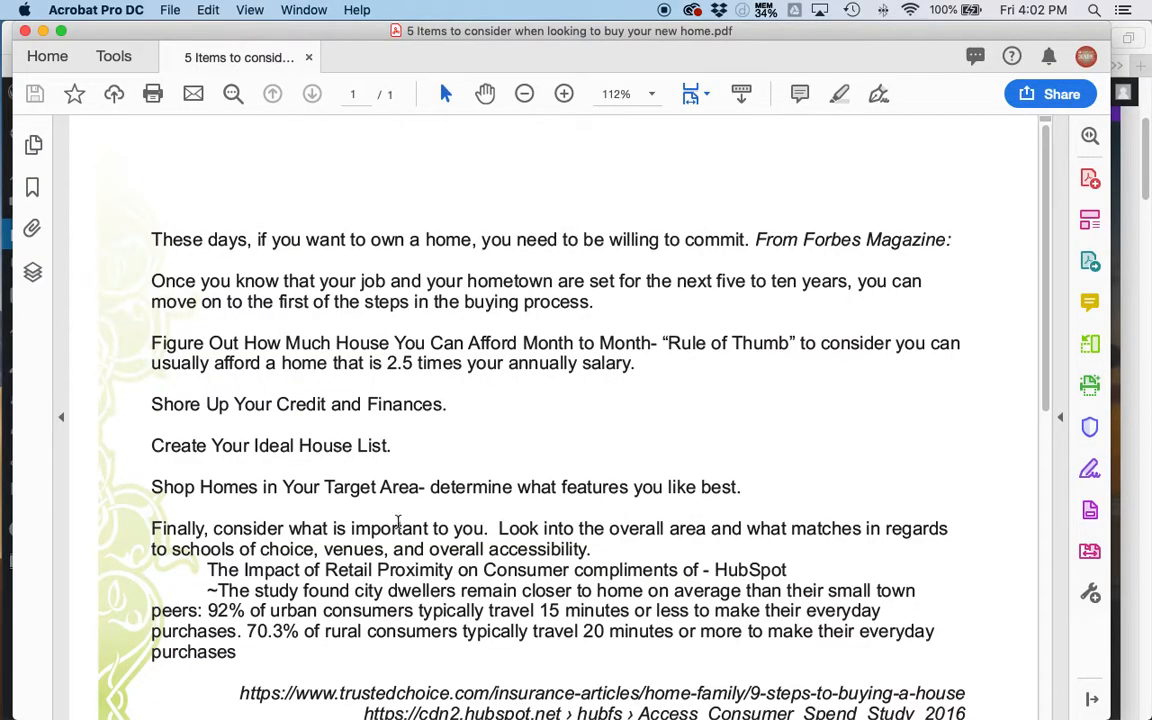
pyautogui.scroll(-4, 595, 490)
pyautogui.scroll(4, 645, 500)
pyautogui.scroll(-1, 648, 500)
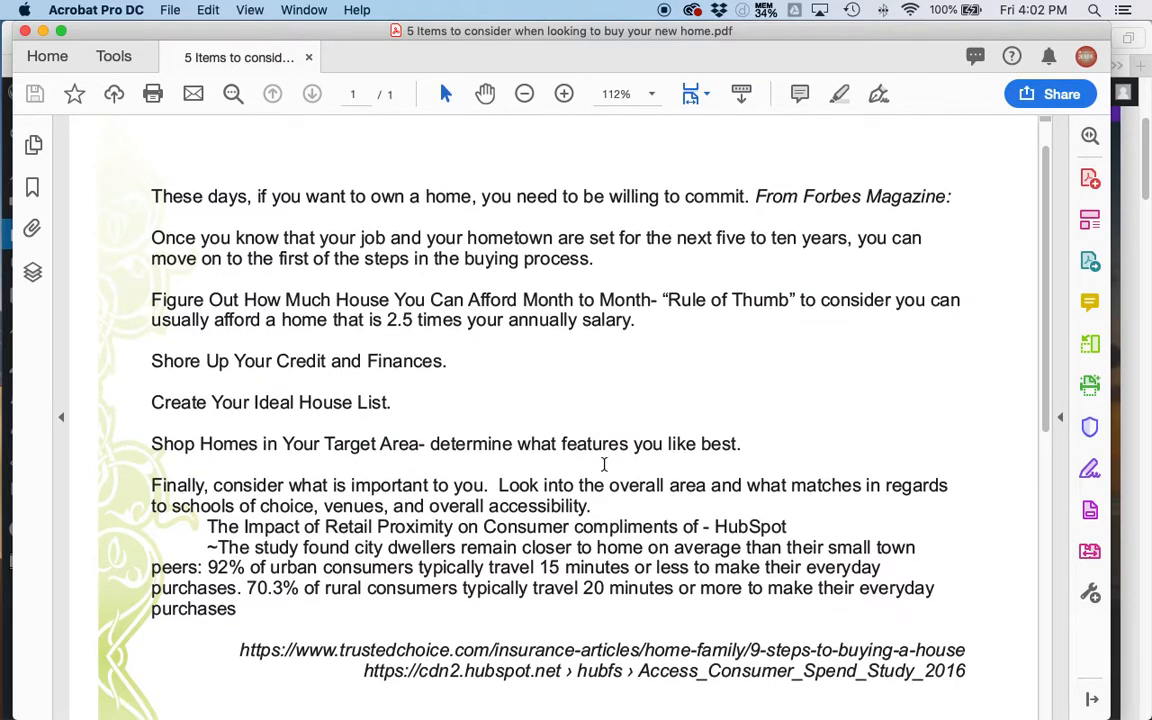
pyautogui.scroll(-1, 606, 466)
pyautogui.scroll(-1, 581, 460)
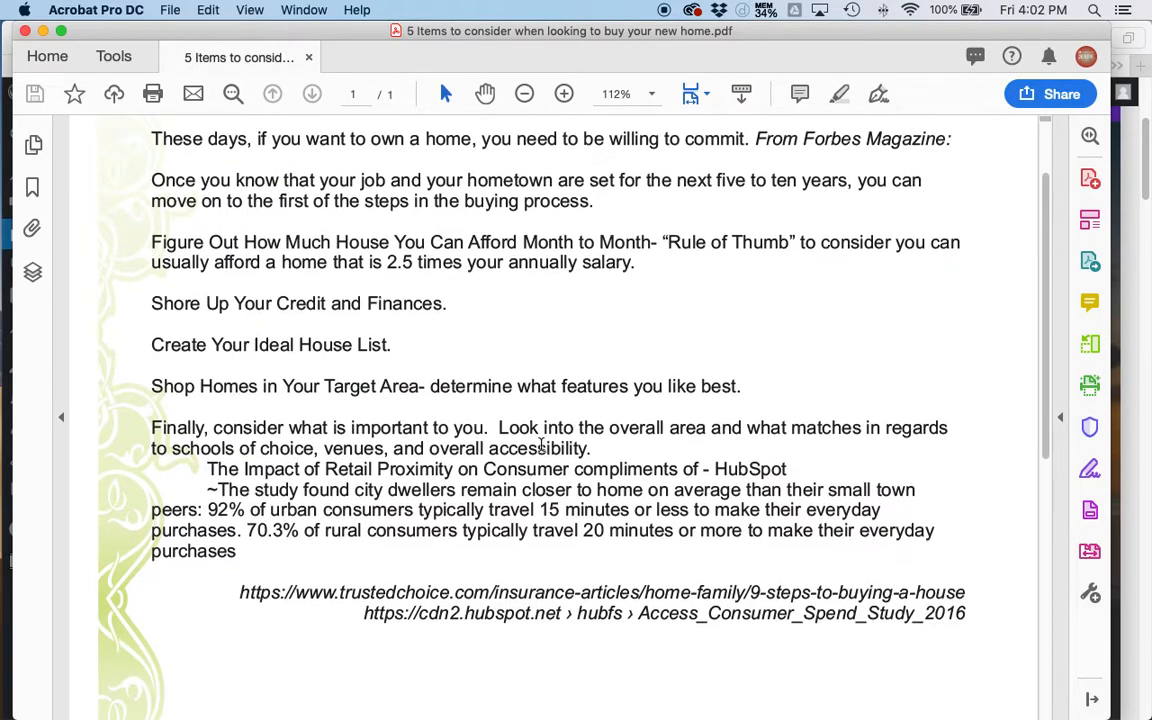
pyautogui.scroll(1, 546, 446)
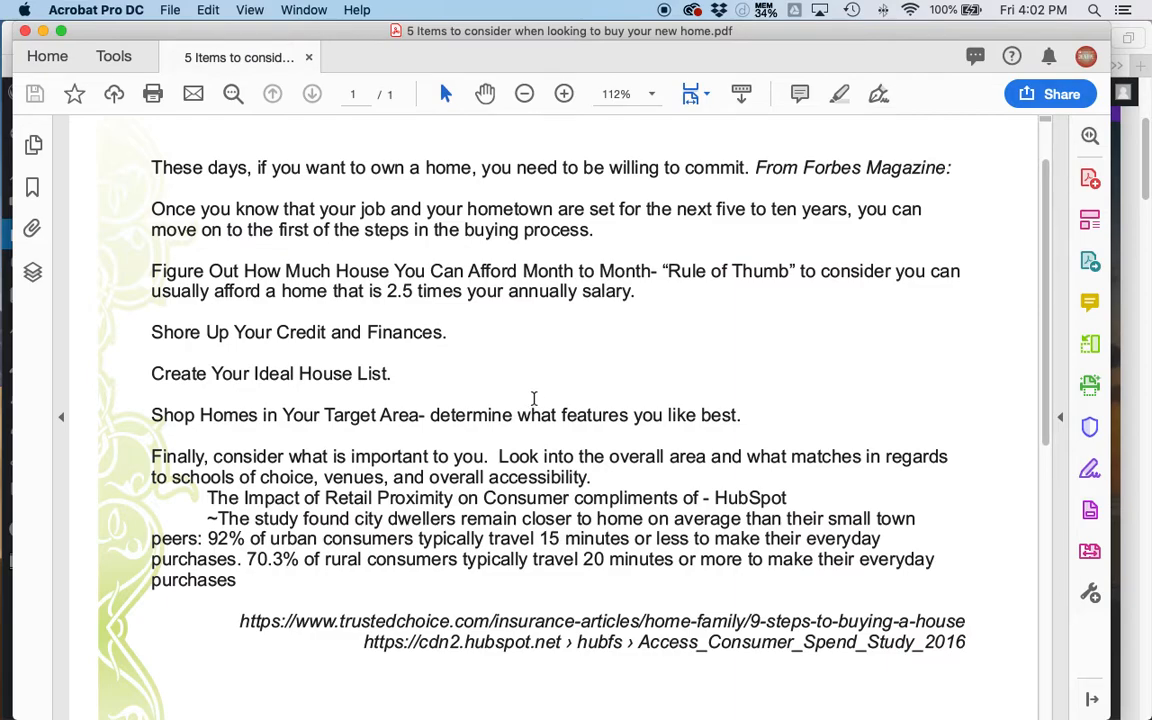
pyautogui.scroll(1, 581, 388)
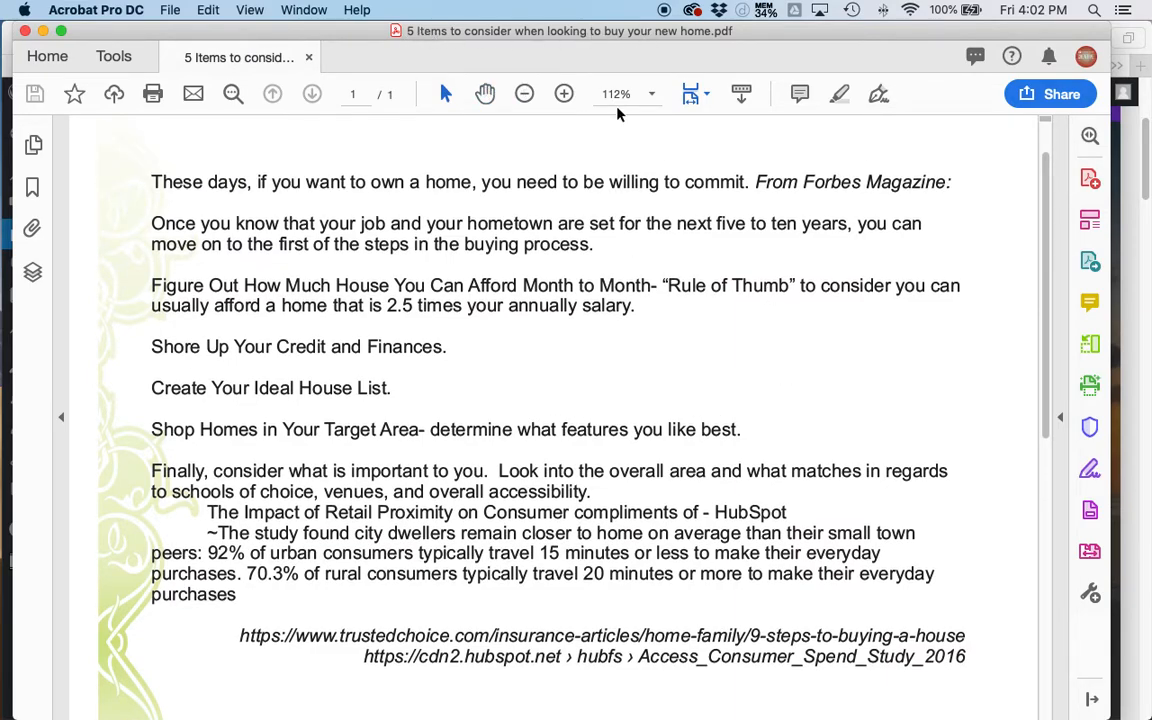
# Step: Switch back to Safari and replace the header text with "5 ITEMS TO CONSIDER WHEN LOOKING TO BUY YOUR NEW HOME"
pyautogui.press('super+Tab')
pyautogui.press('super+Tab')
pyautogui.press('super+Tab')
pyautogui.press('super+Tab')
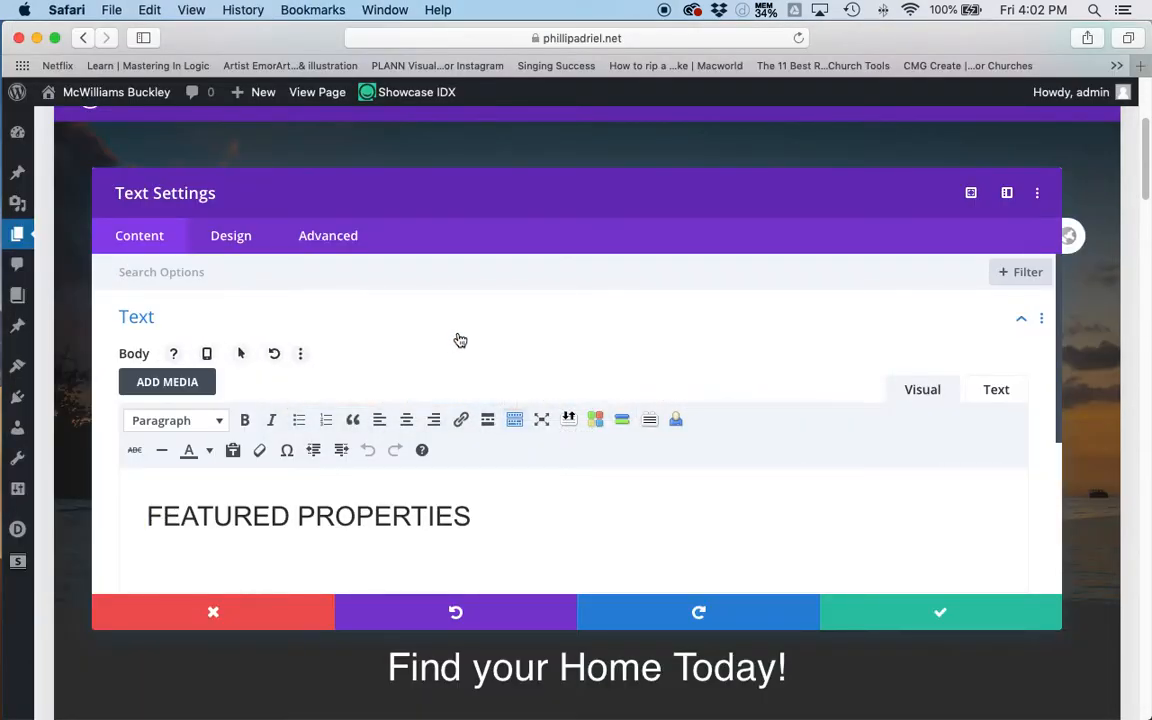
pyautogui.moveTo(474, 524); pyautogui.dragTo(90, 506)
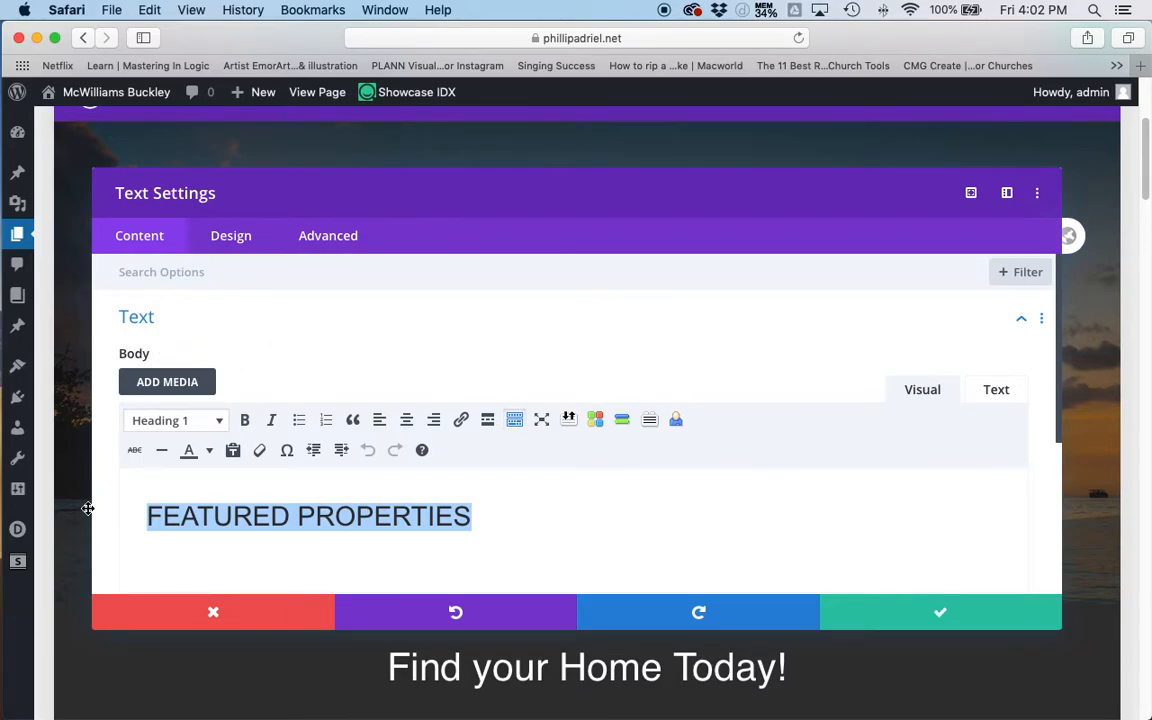
pyautogui.write('4 ITEMS TO CONS')
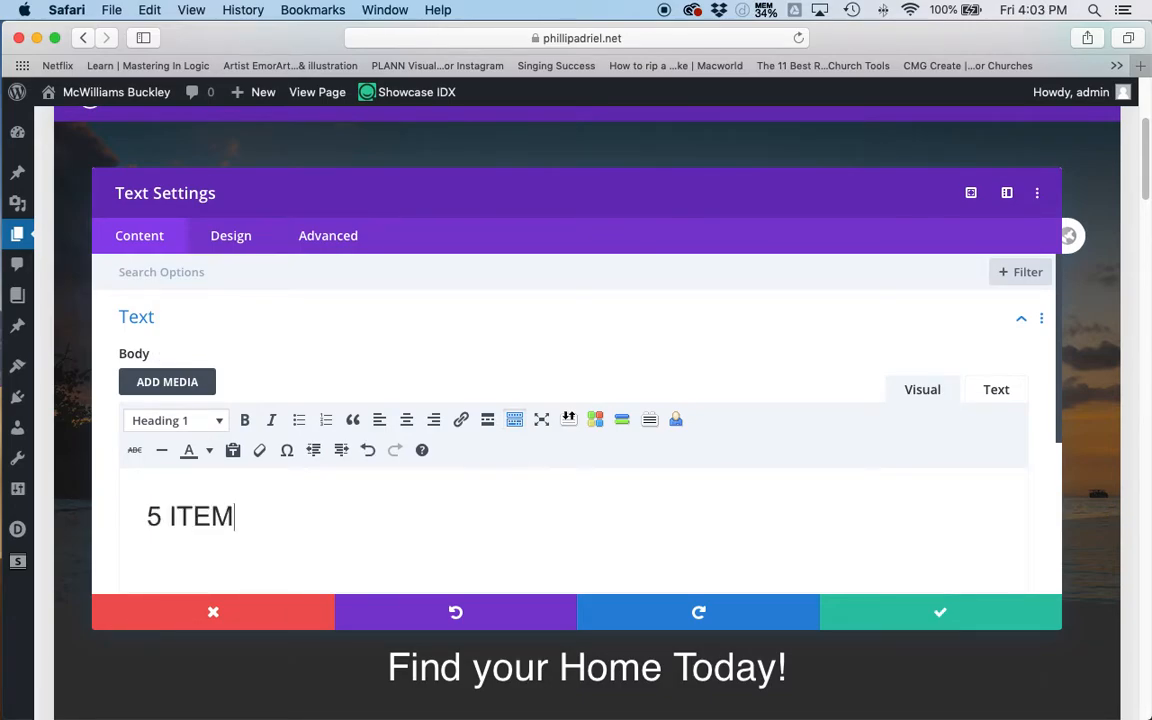
pyautogui.write('IDER')
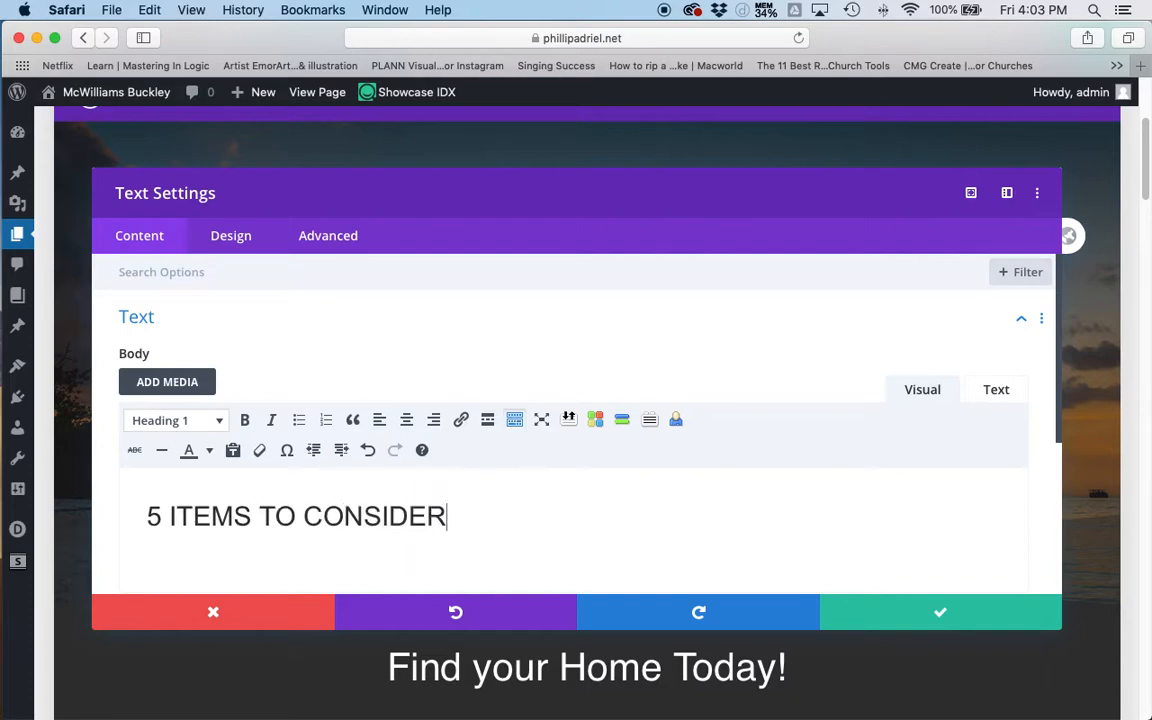
pyautogui.write(' WHEN LOOKING ')
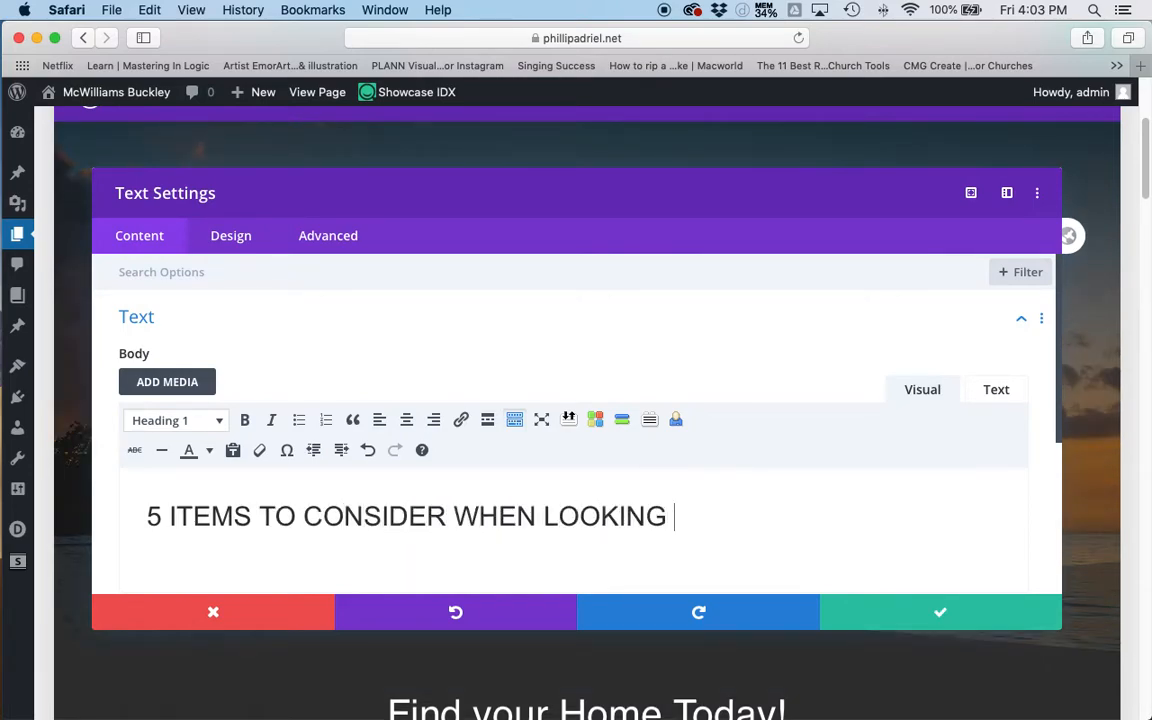
pyautogui.write('TO BUY YOUR NEW HOME')
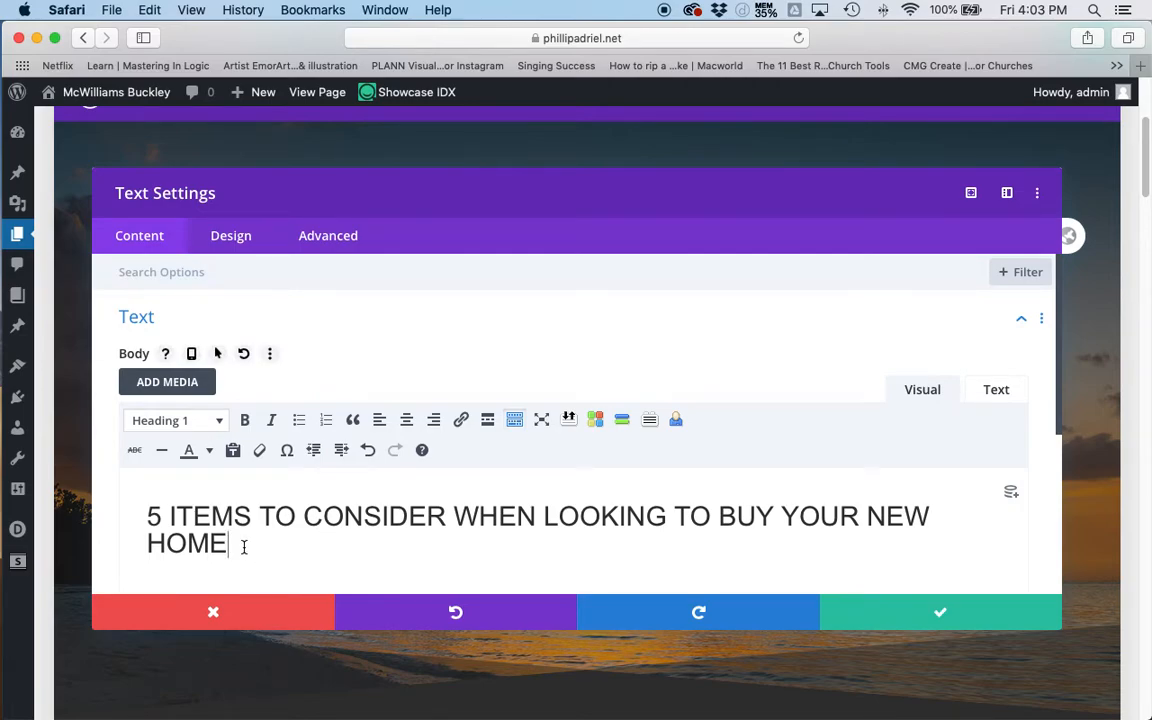
# Step: Copy the whole header text in the text module and save the module's settings
pyautogui.moveTo(249, 548); pyautogui.dragTo(124, 497)
pyautogui.press('super+c')
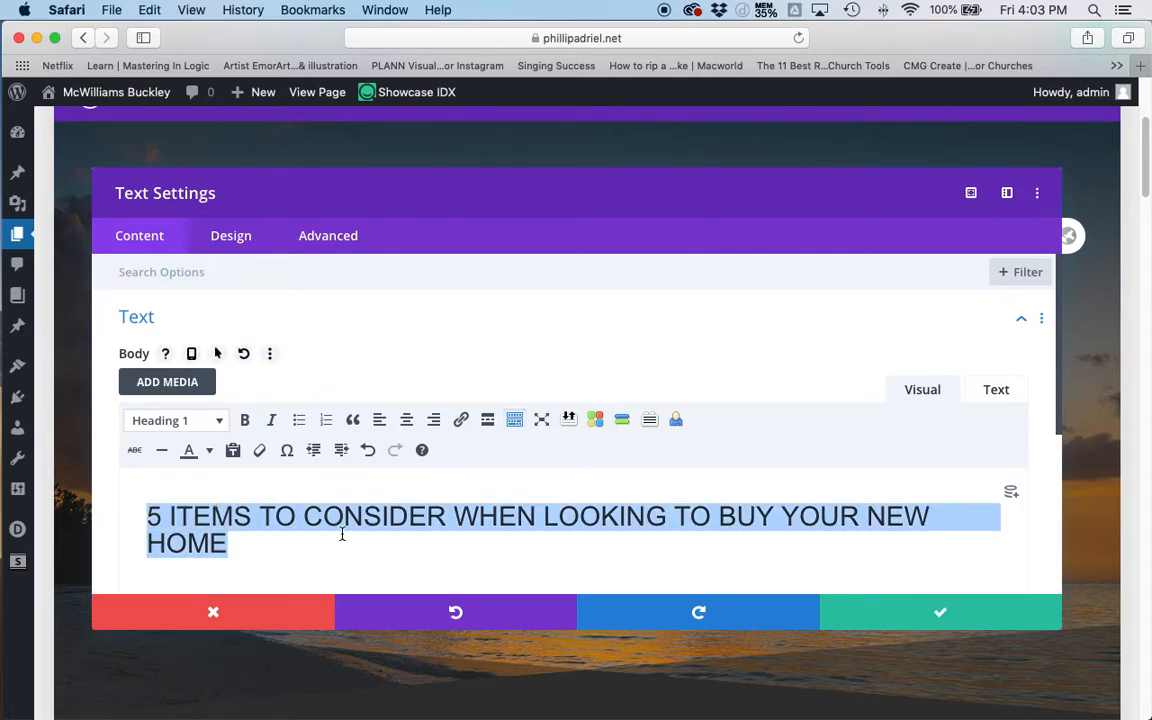
pyautogui.click(953, 618)
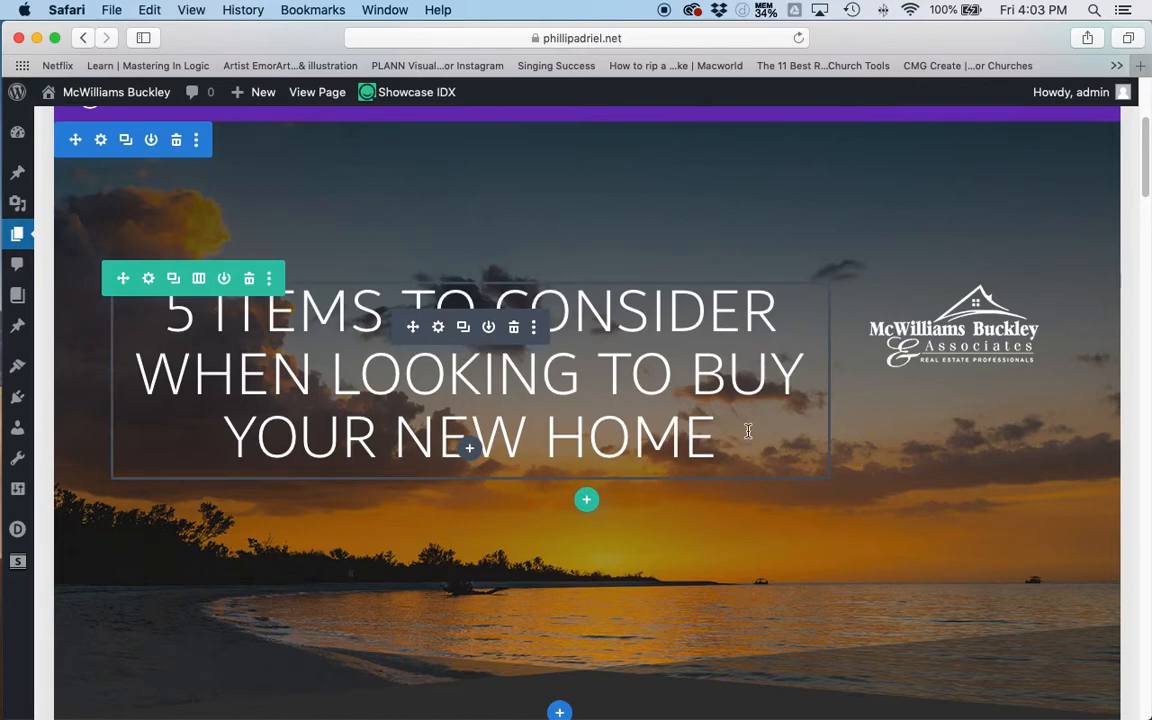
# Step: Replace the page title "4 Things to Remember When Buying Your First Home" with the copied header text
pyautogui.scroll(5, 640, 413)
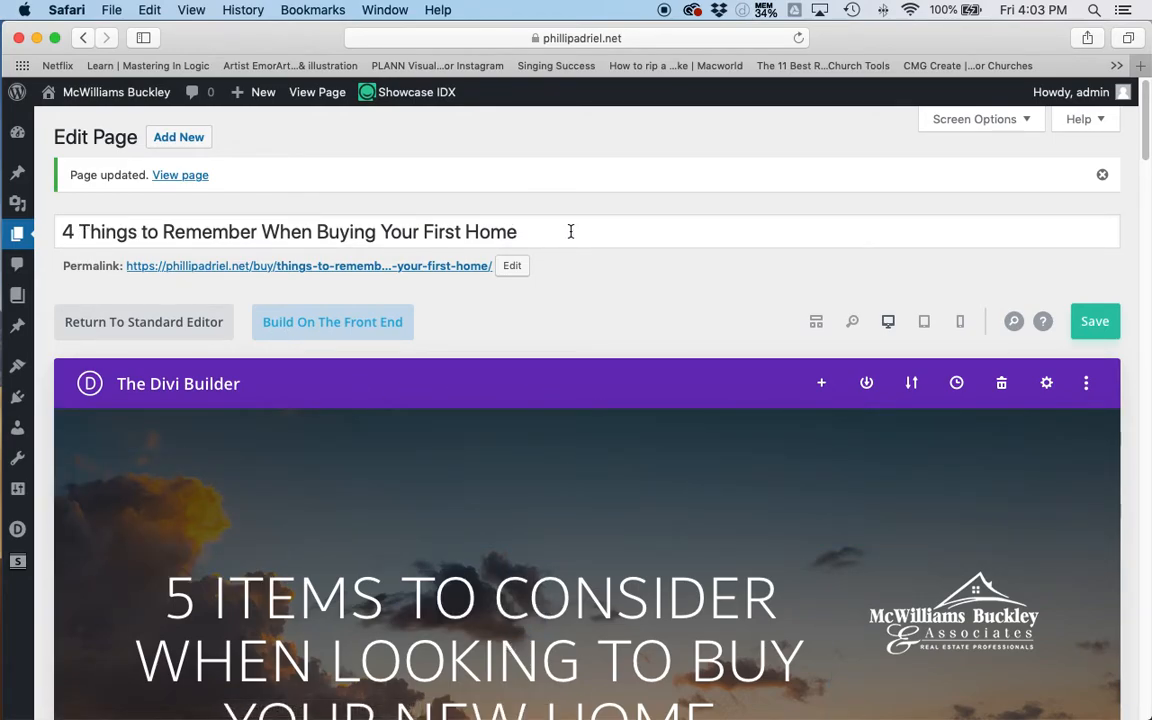
pyautogui.moveTo(571, 231); pyautogui.dragTo(296, 216)
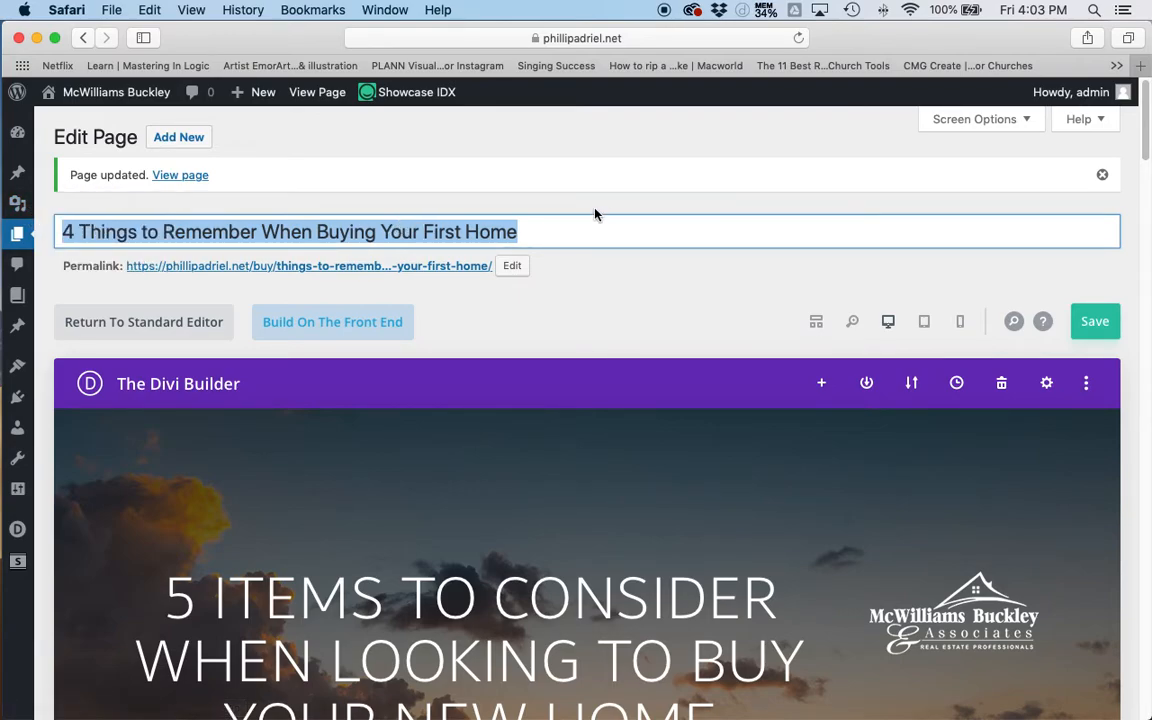
pyautogui.scroll(-1, 615, 222)
pyautogui.moveTo(594, 213); pyautogui.dragTo(24, 200)
pyautogui.press('super+v')
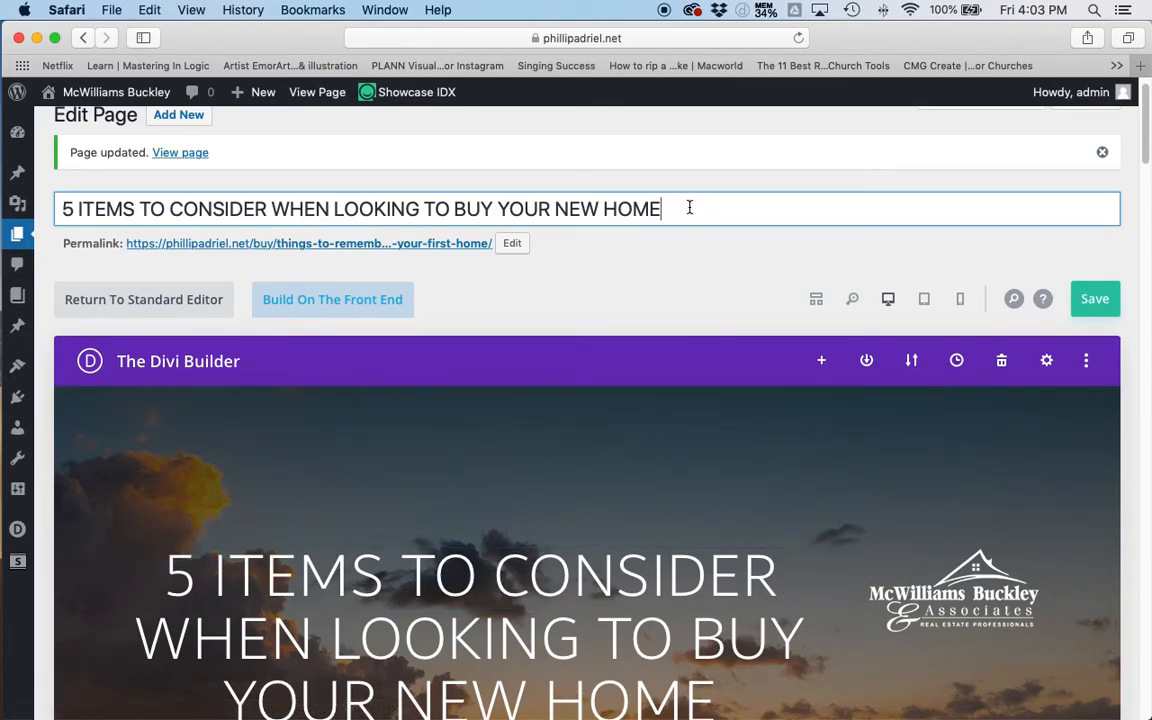
# Step: Rewrite the page title in title case as "5 Items to Consider When Looking to Buy Your New Home" and save the page
pyautogui.moveTo(238, 235); pyautogui.dragTo(81, 210)
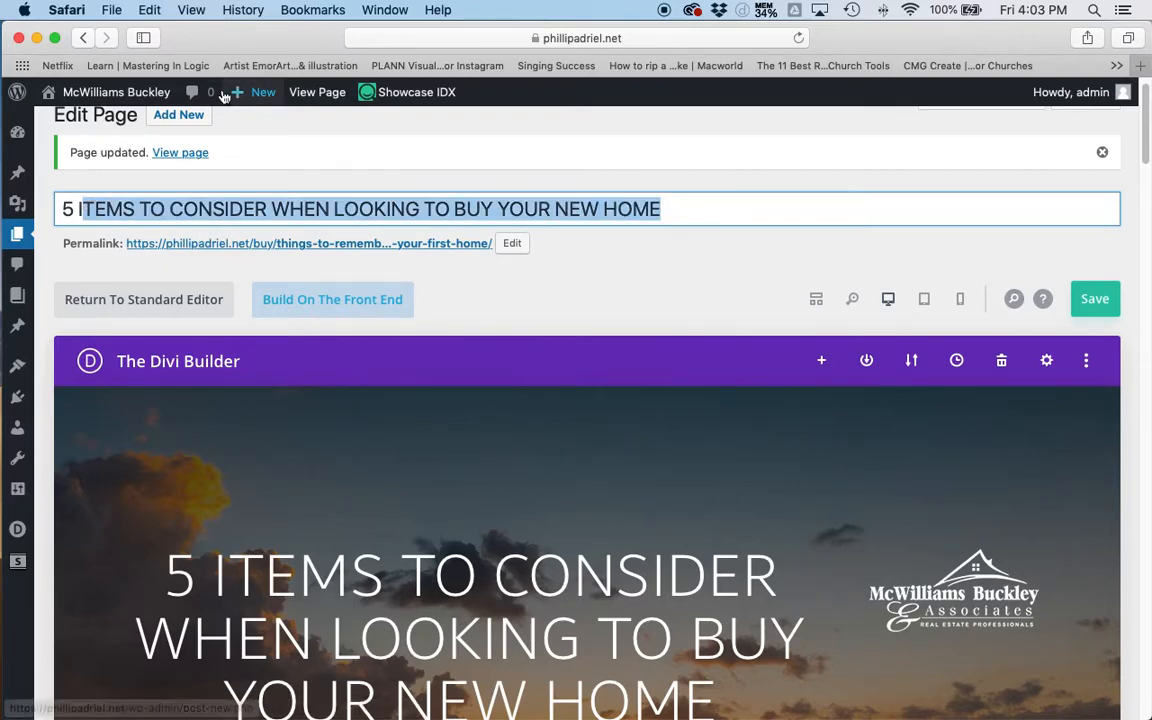
pyautogui.moveTo(224, 97)
pyautogui.write('tems to COn')
pyautogui.write('onsi')
pyautogui.write('der ')
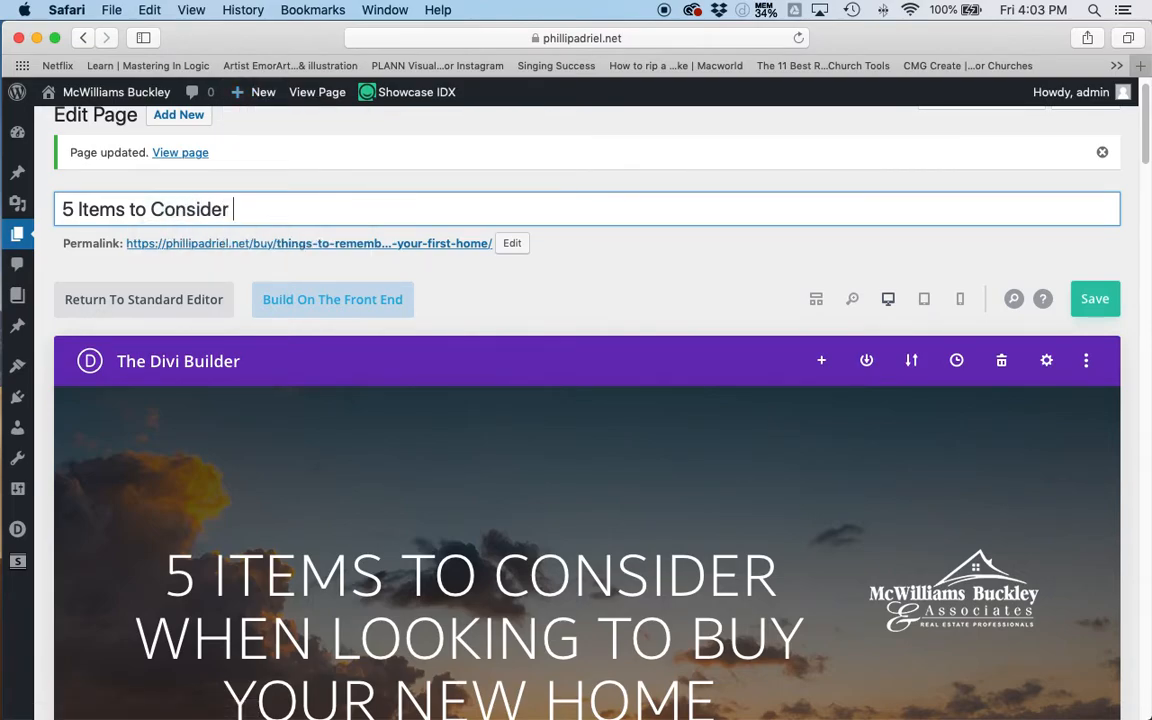
pyautogui.write('When Looking to Buy Your New Home')
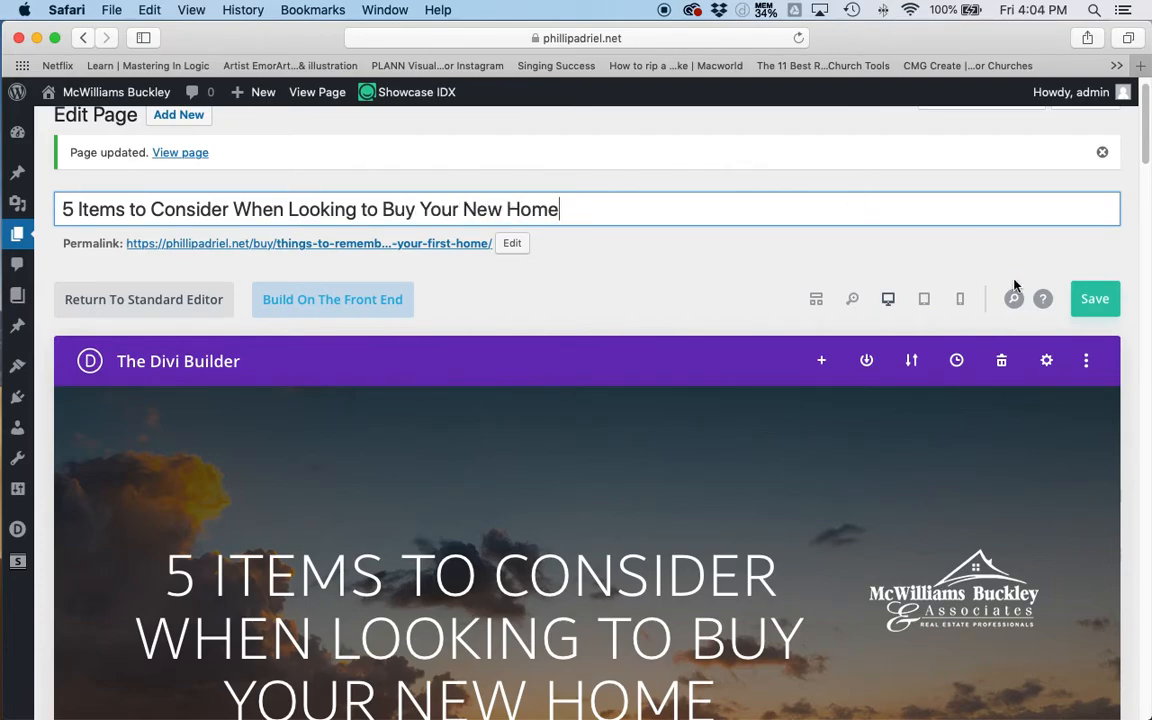
pyautogui.click(1096, 300)
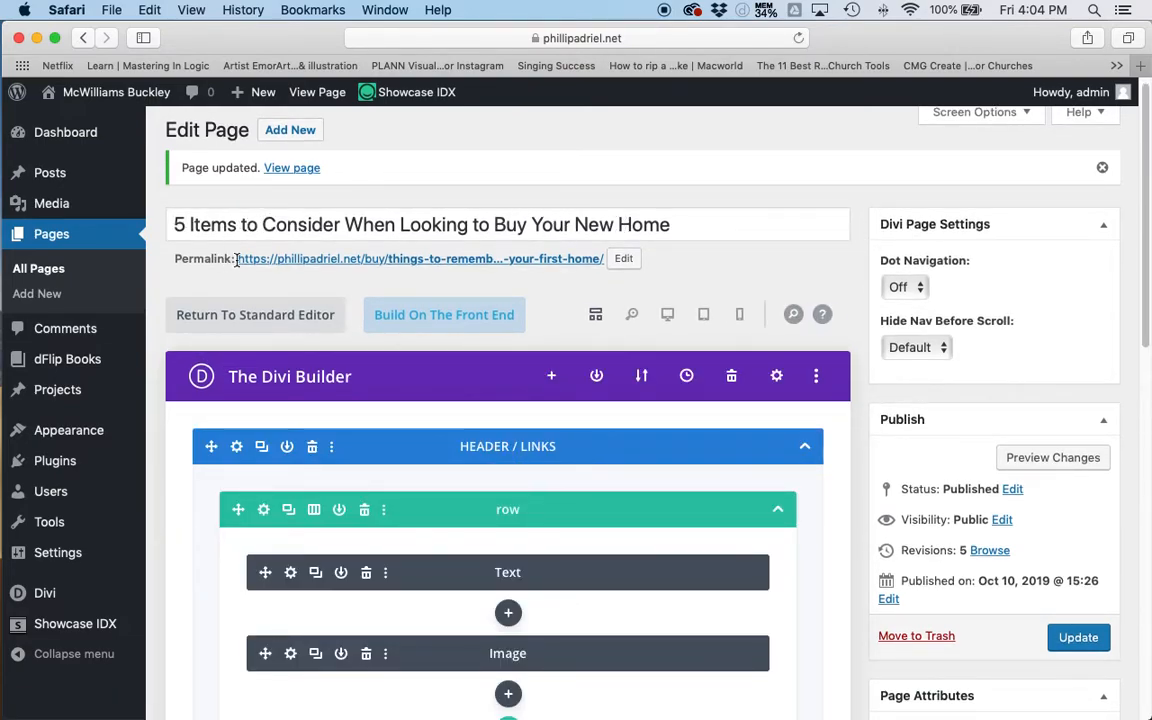
# Step: Change the page's permalink slug to "5-items-to-consider-when-looking-to-buy-your-new-home"
pyautogui.click(624, 260)
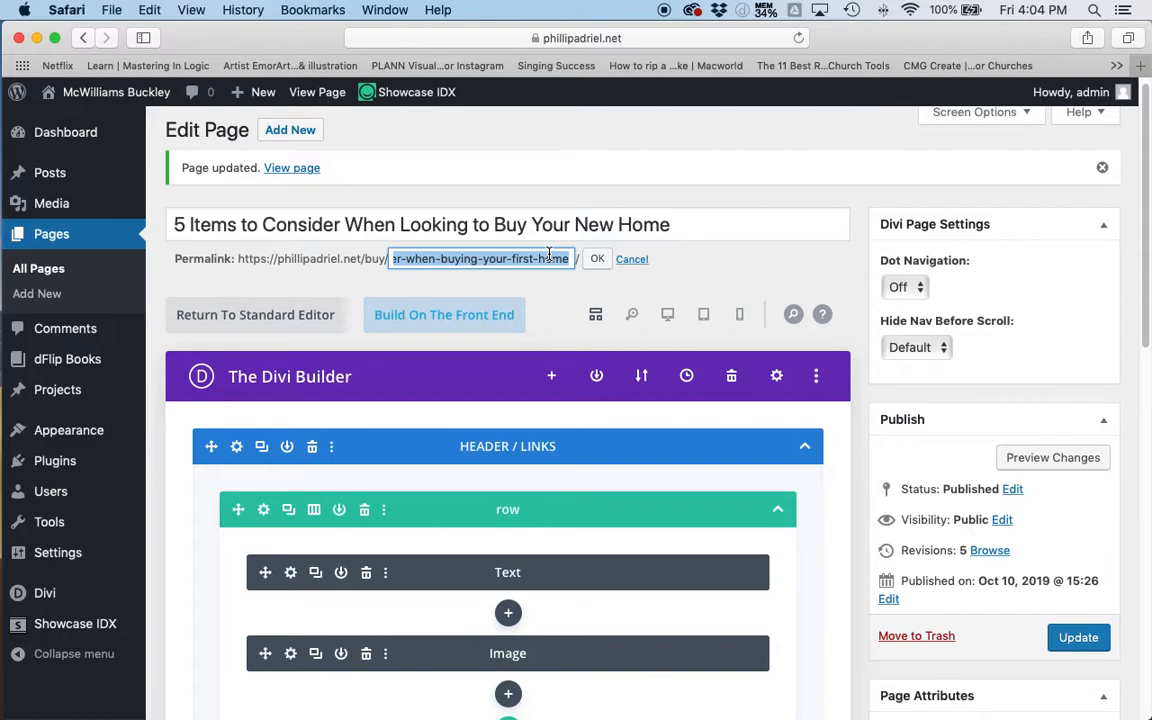
pyautogui.write('5-items-to-consid')
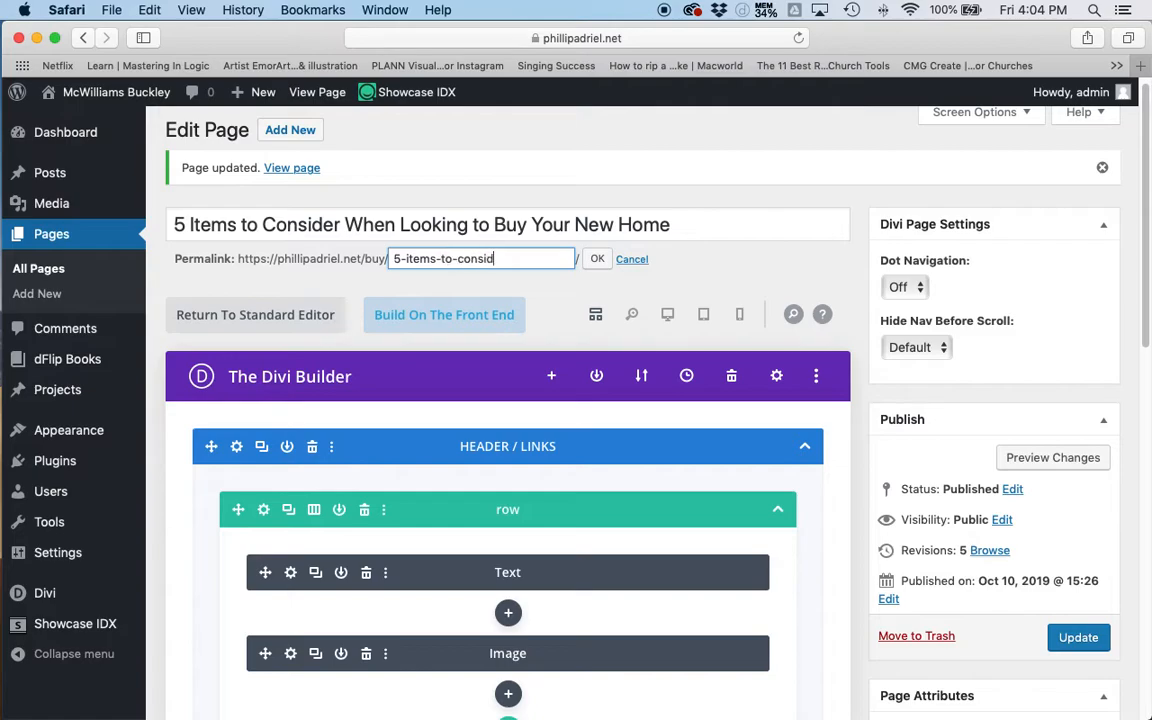
pyautogui.write('er-when-looking')
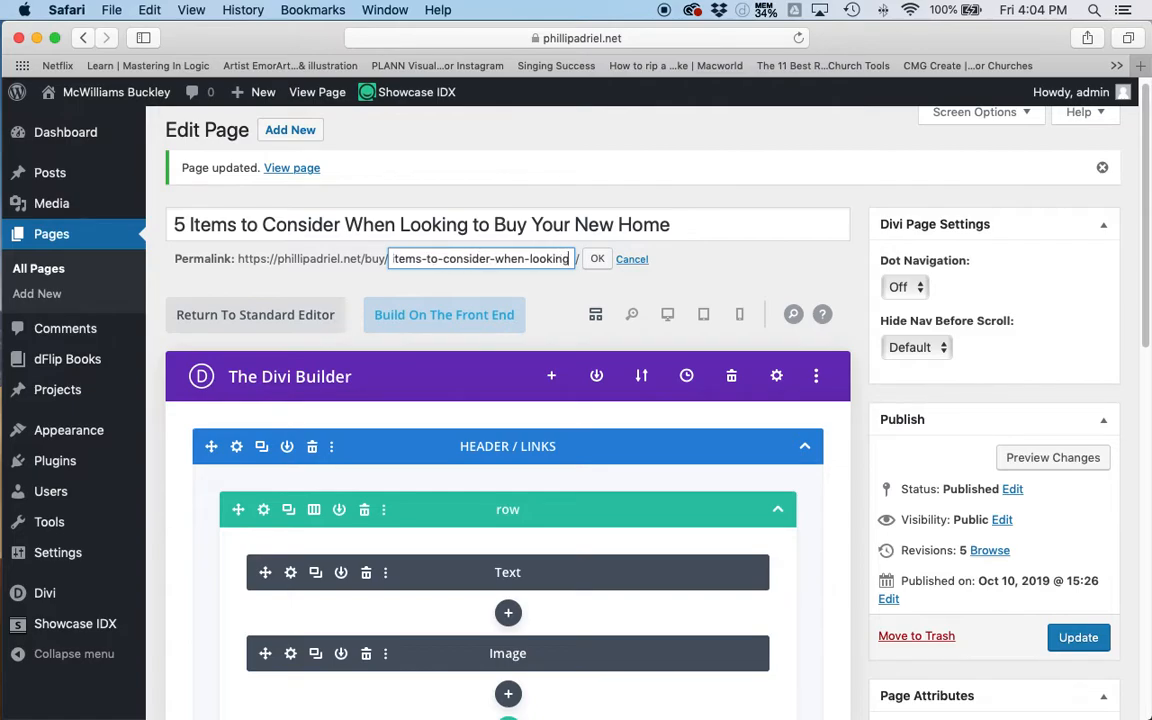
pyautogui.write('-to-buy')
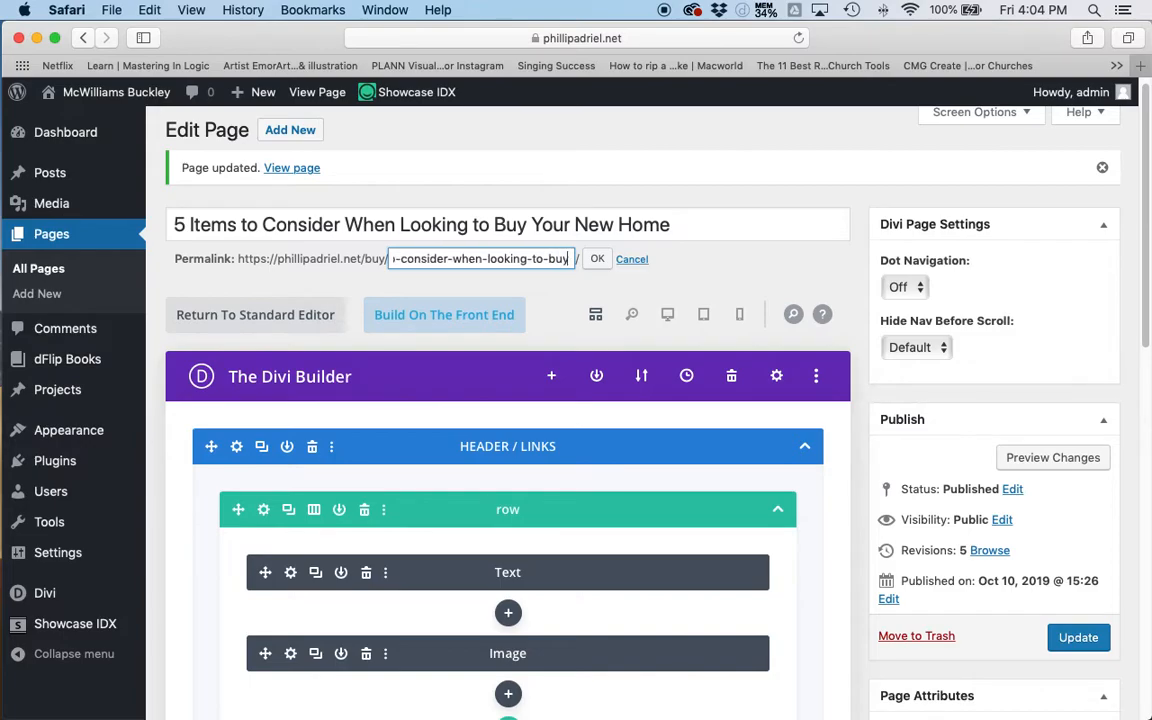
pyautogui.write('-your-new-home')
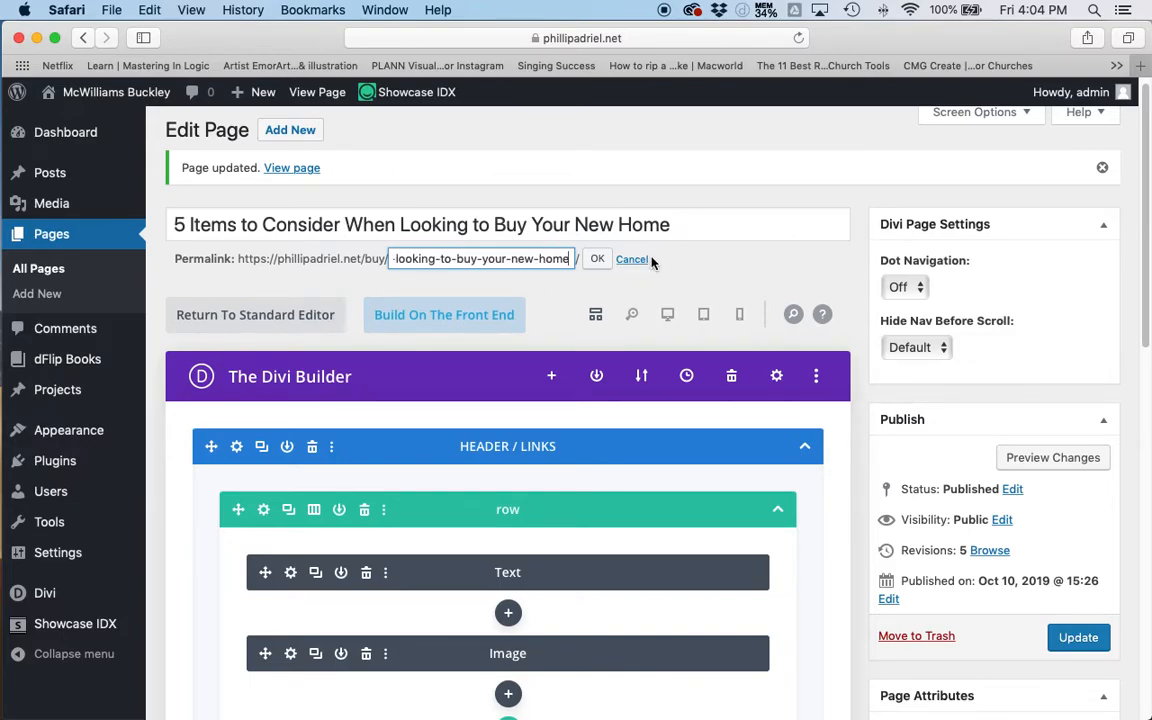
pyautogui.click(599, 261)
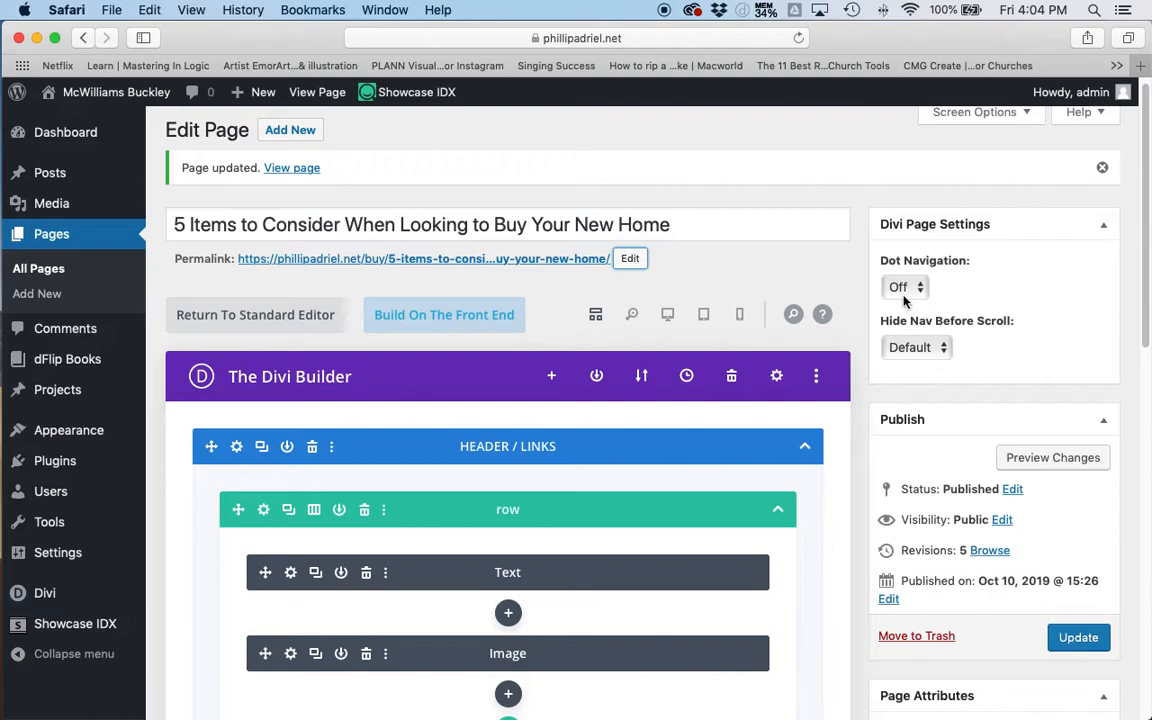
# Step: Switch the Divi Builder from wireframe to desktop view and return to the header section
pyautogui.scroll(-2, 751, 271)
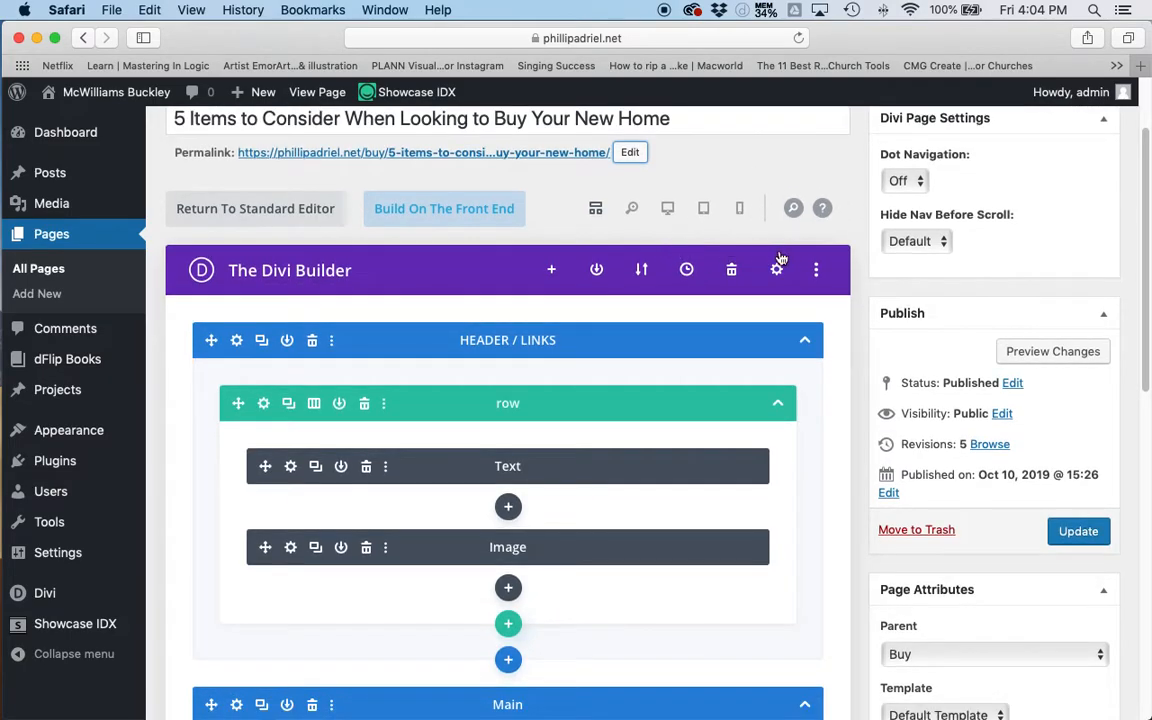
pyautogui.scroll(-1, 683, 289)
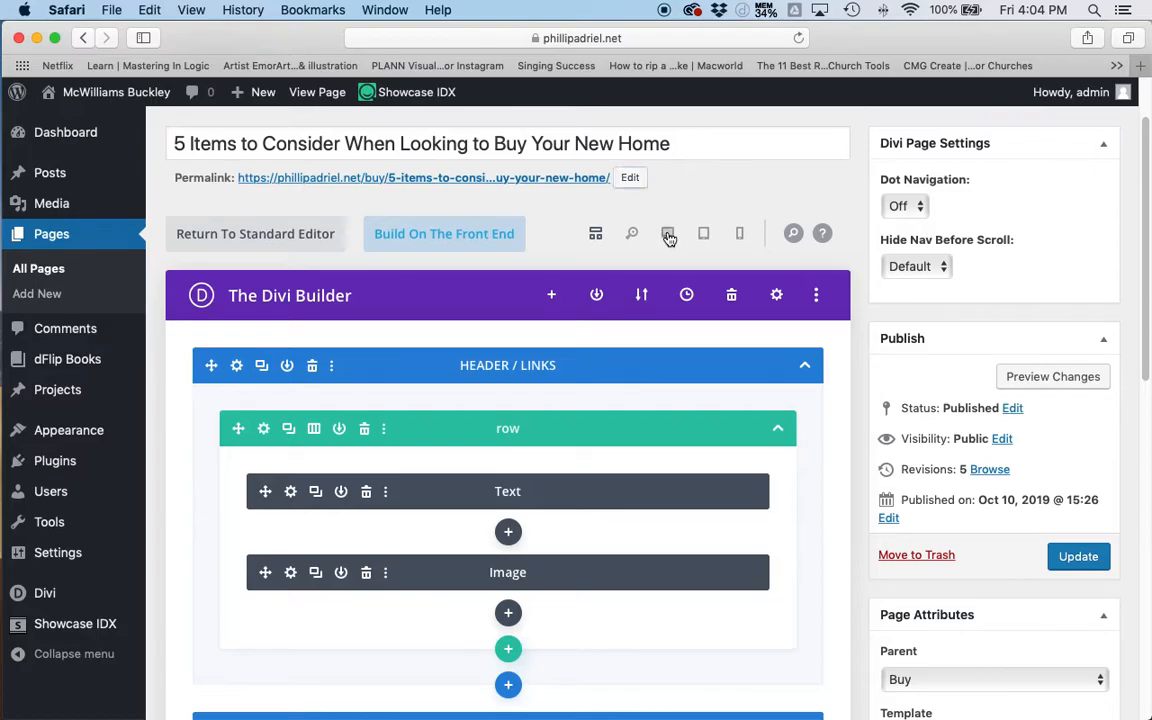
pyautogui.click(668, 234)
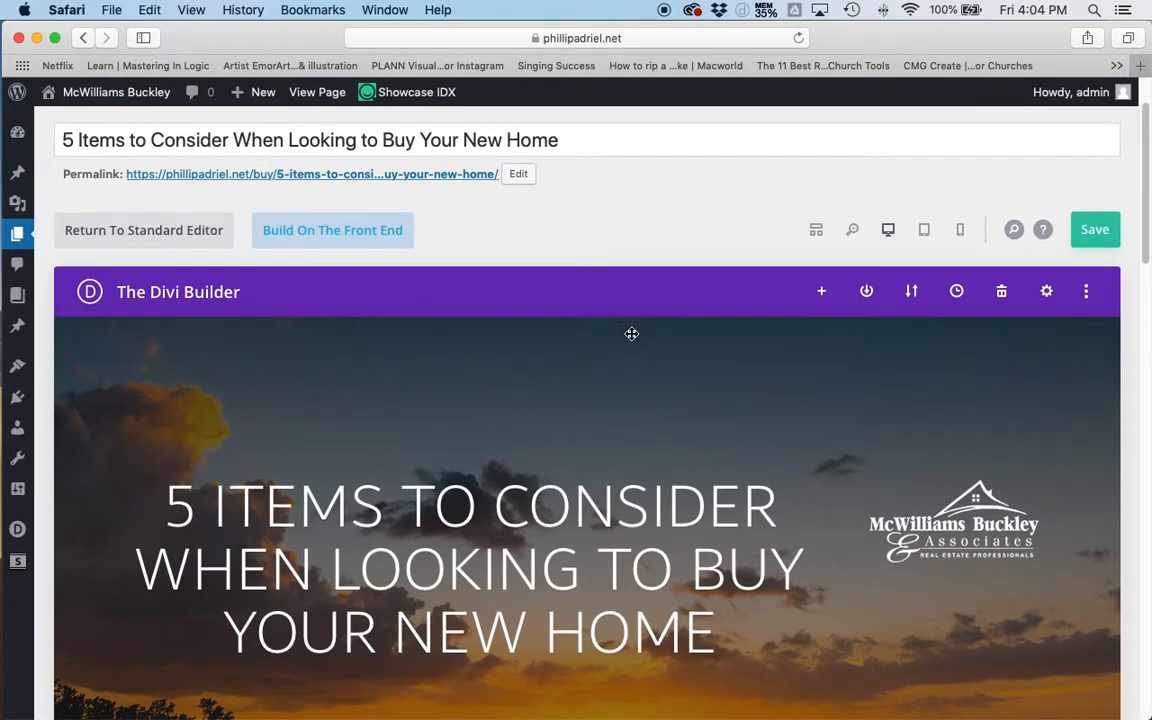
pyautogui.scroll(-5, 650, 380)
pyautogui.scroll(-3, 678, 406)
pyautogui.scroll(5, 478, 388)
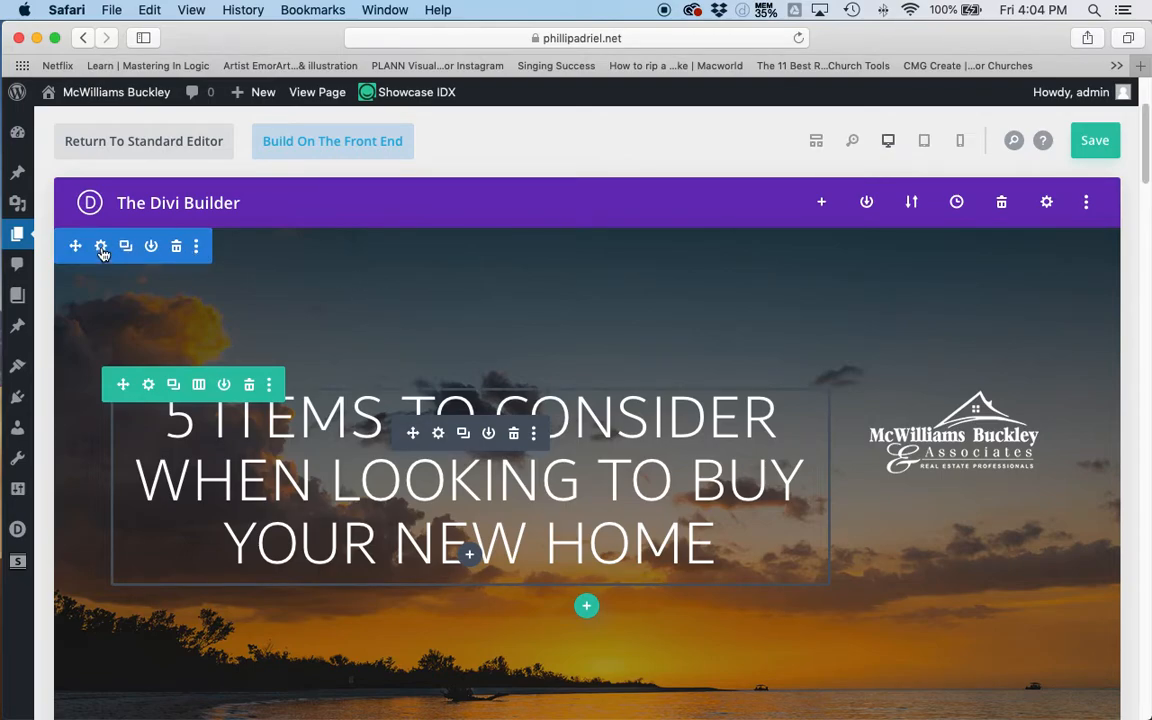
# Step: Open the header section's background settings and review its color, gradient and image options
pyautogui.click(101, 247)
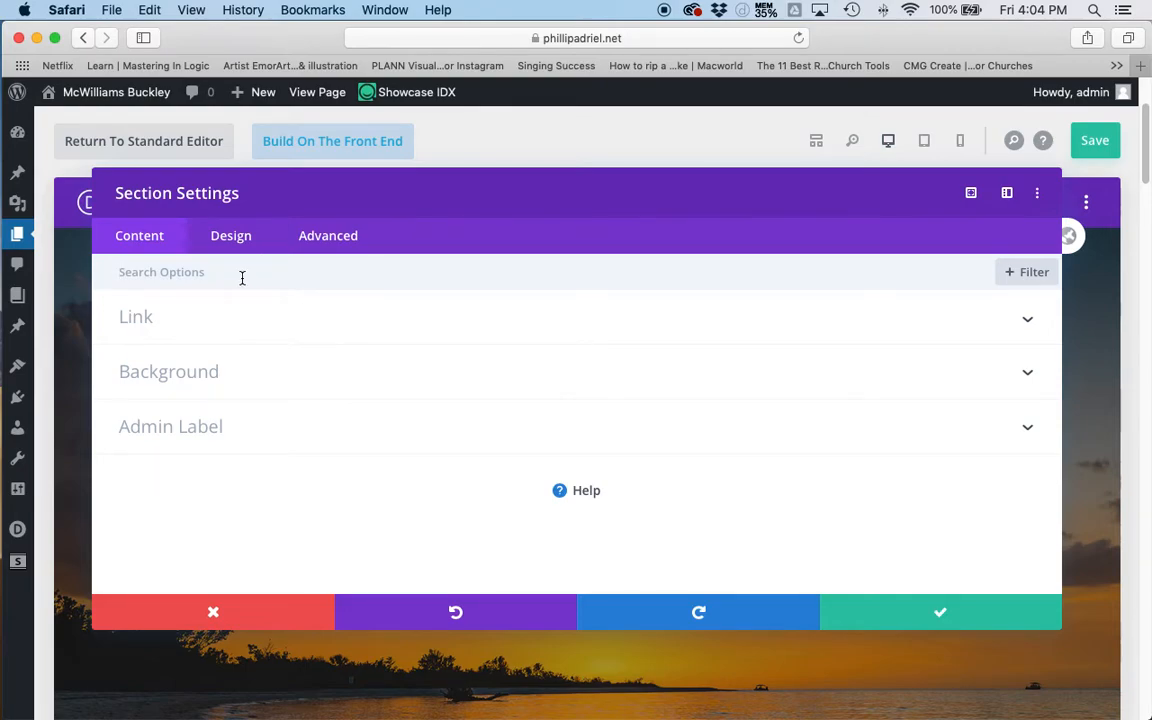
pyautogui.click(348, 372)
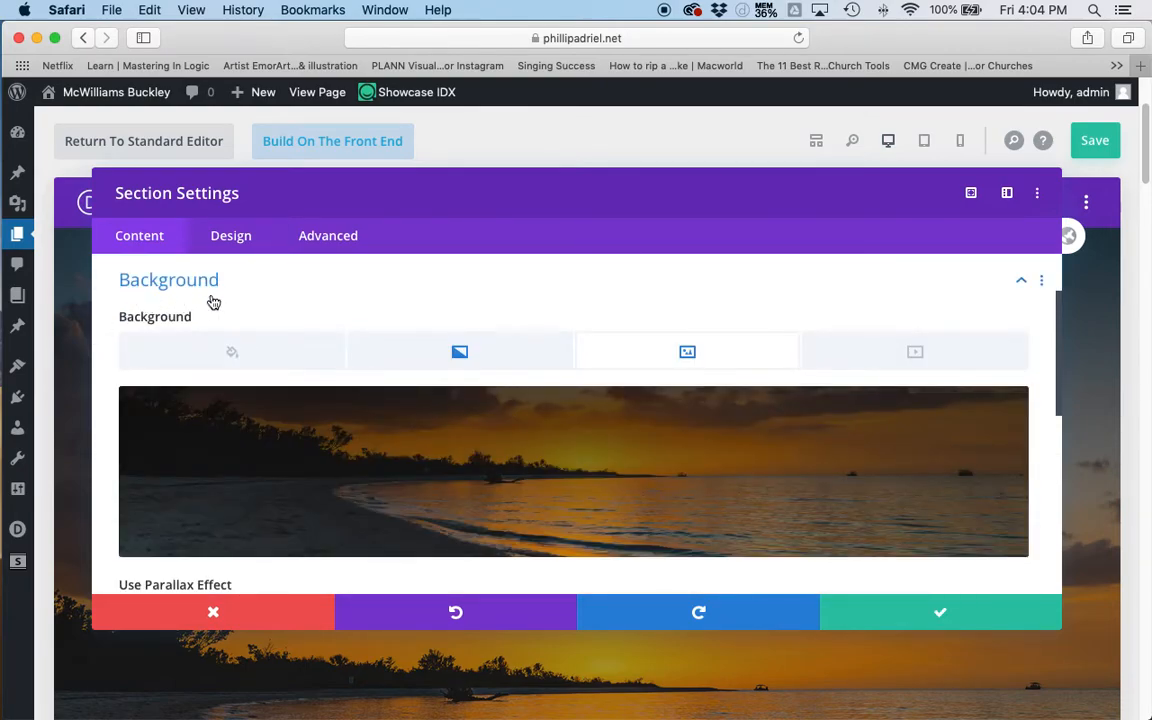
pyautogui.scroll(-1, 201, 343)
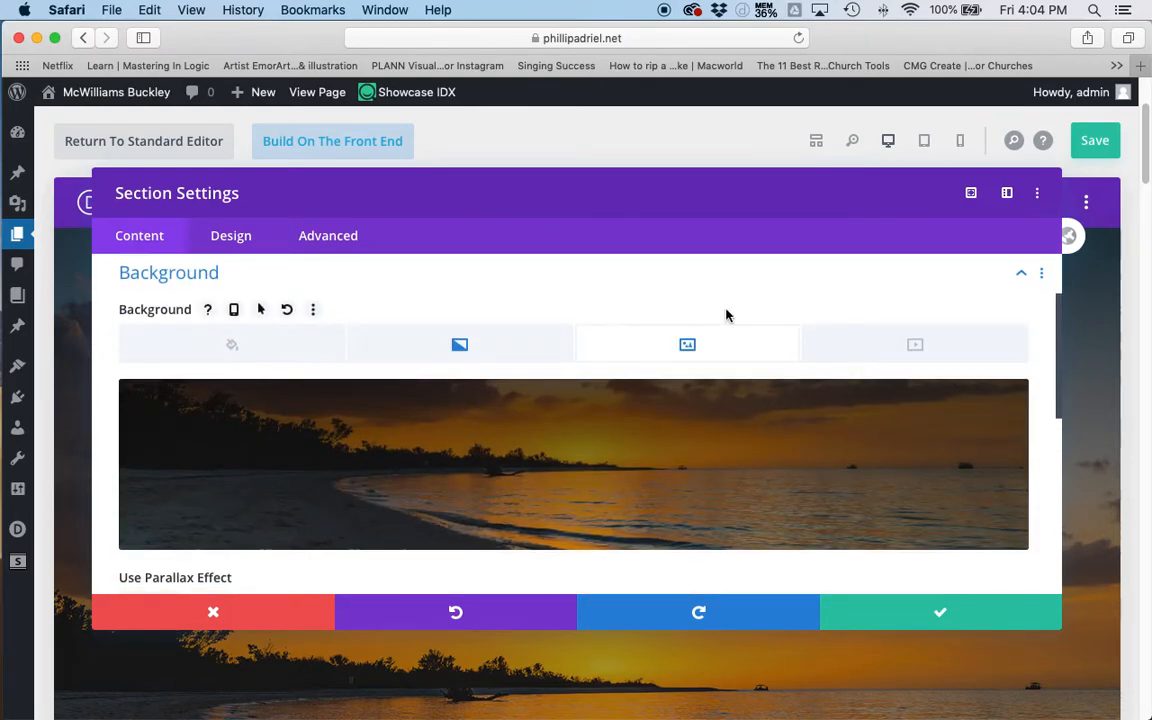
pyautogui.click(285, 346)
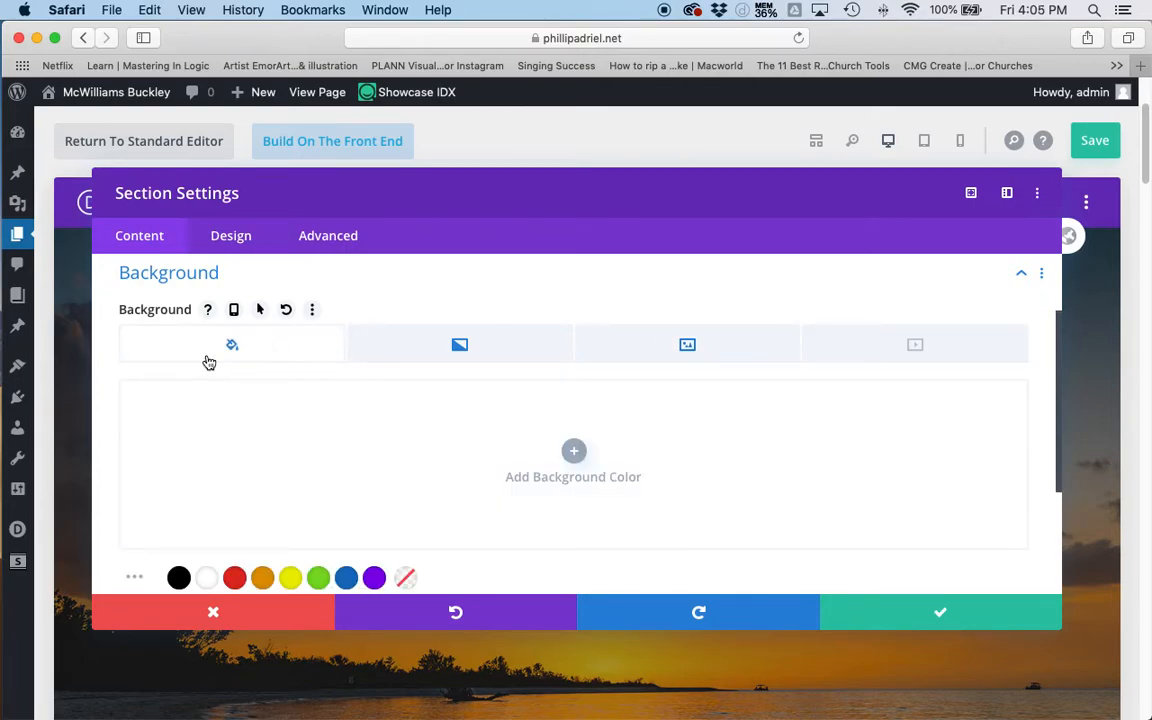
pyautogui.click(459, 344)
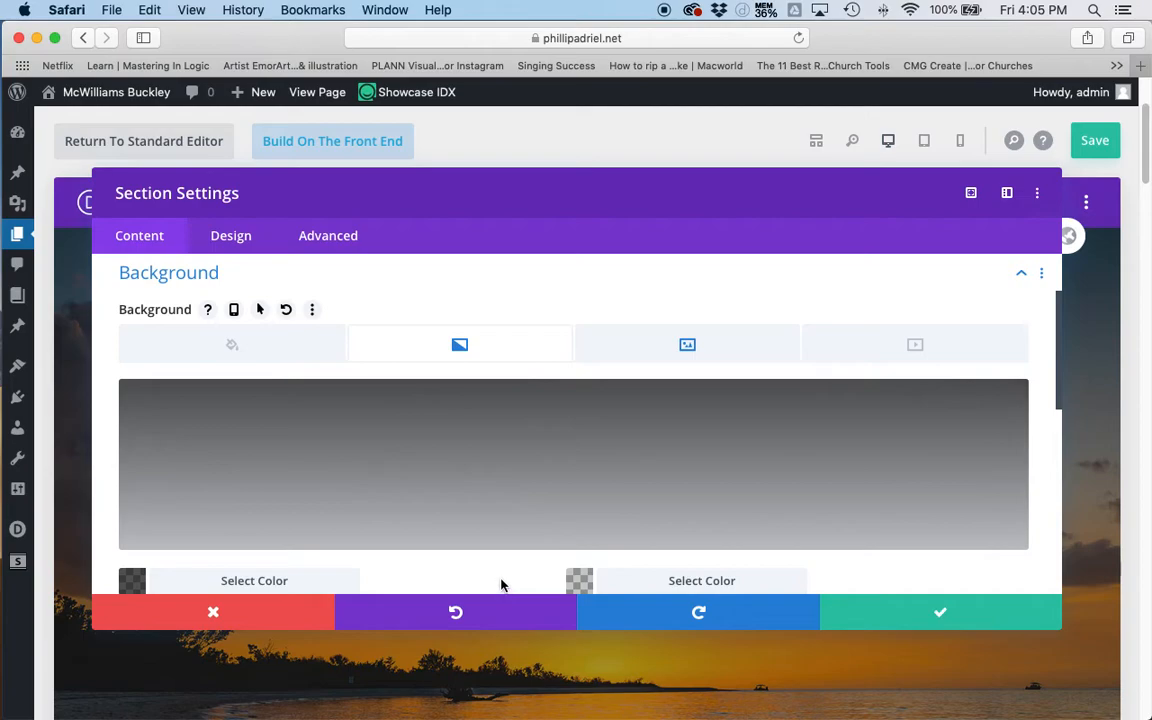
pyautogui.click(707, 337)
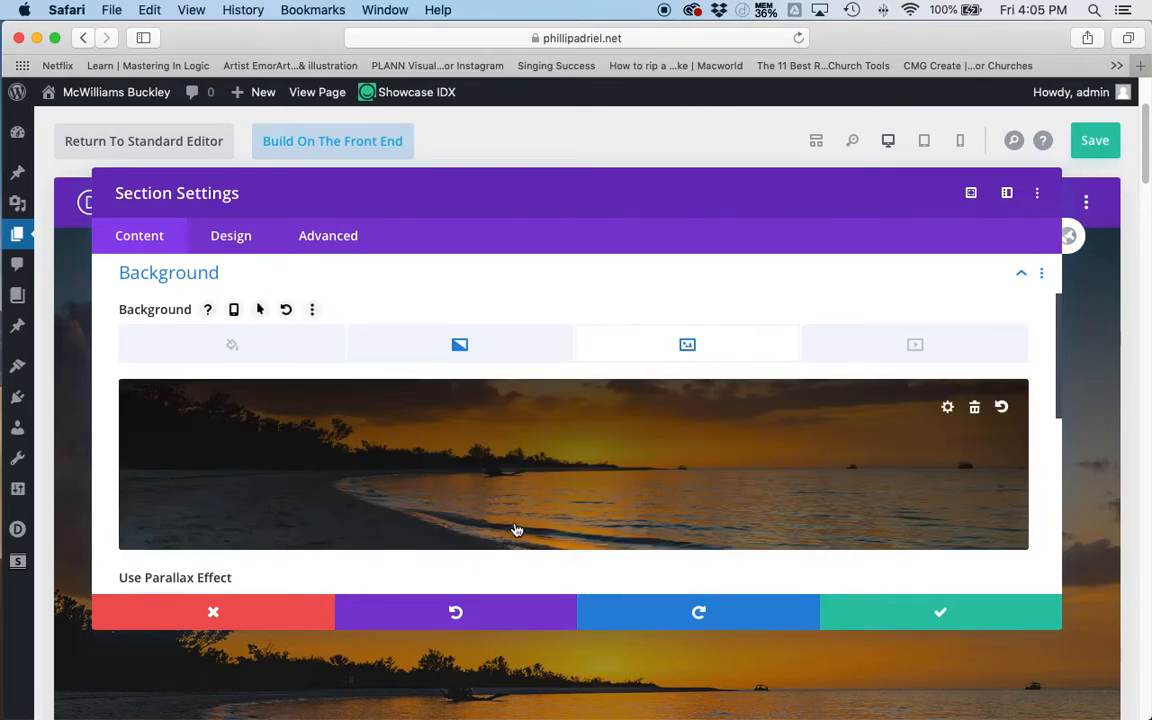
# Step: Replace the header section's background image with background-books-and-pencil.jpg from the media library and save the section settings
pyautogui.scroll(-2, 535, 430)
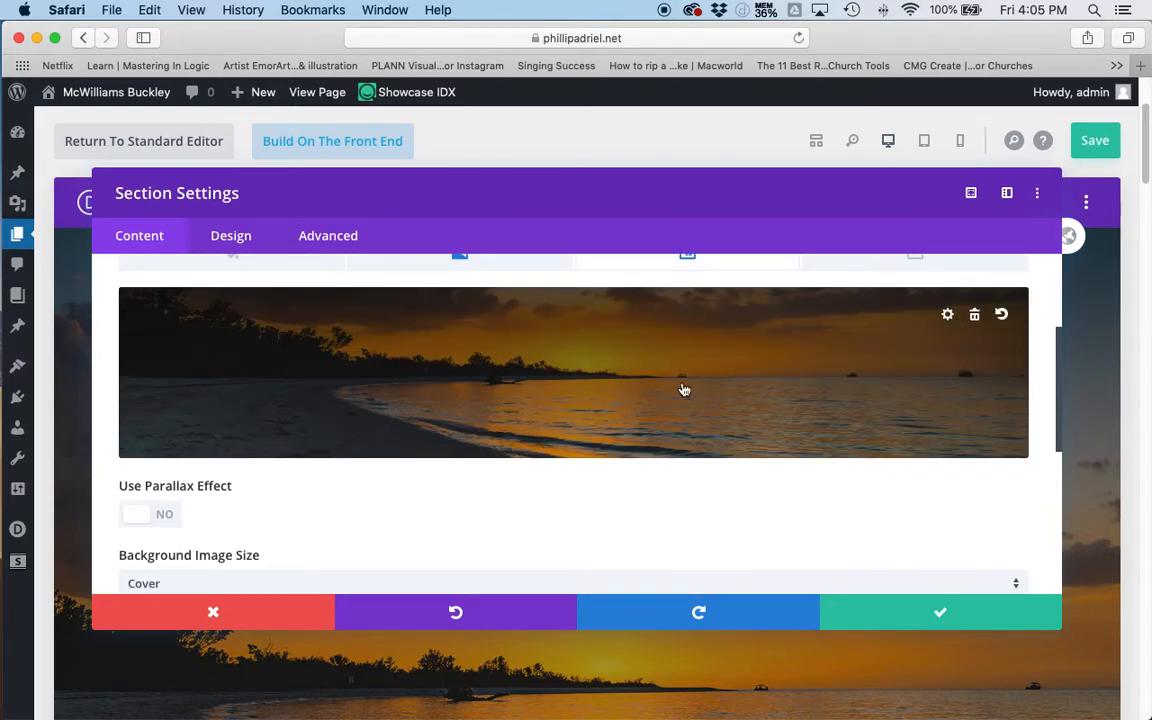
pyautogui.click(547, 386)
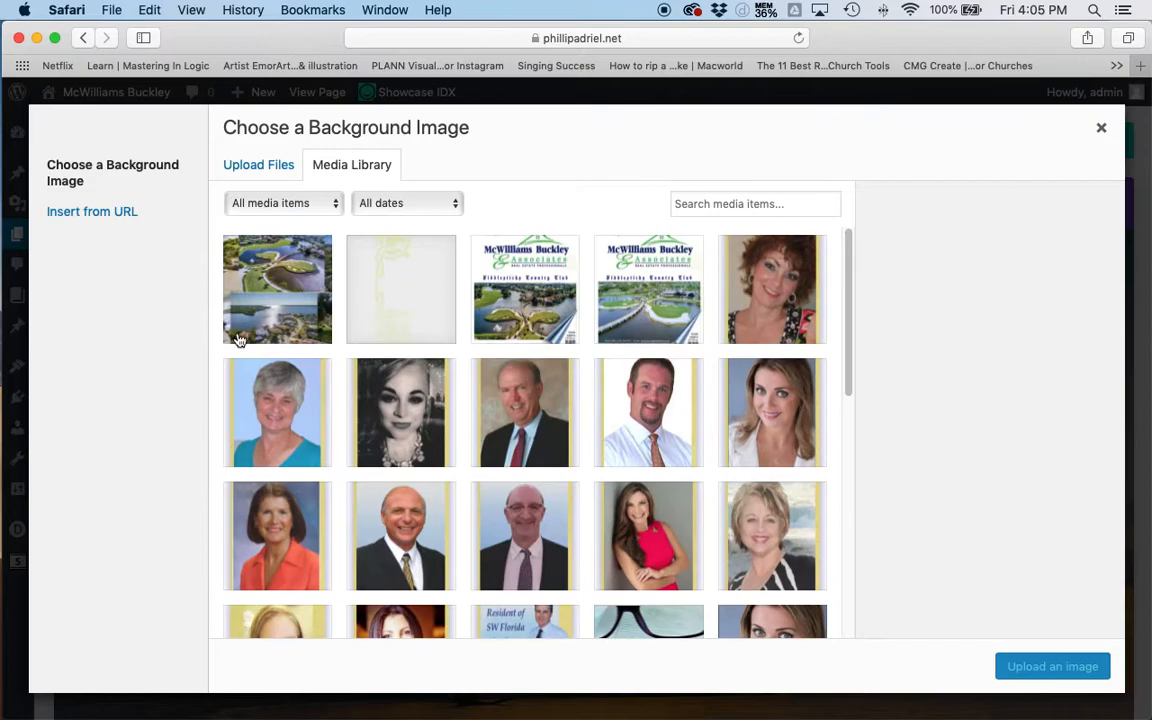
pyautogui.scroll(-5, 445, 393)
pyautogui.scroll(-6, 460, 391)
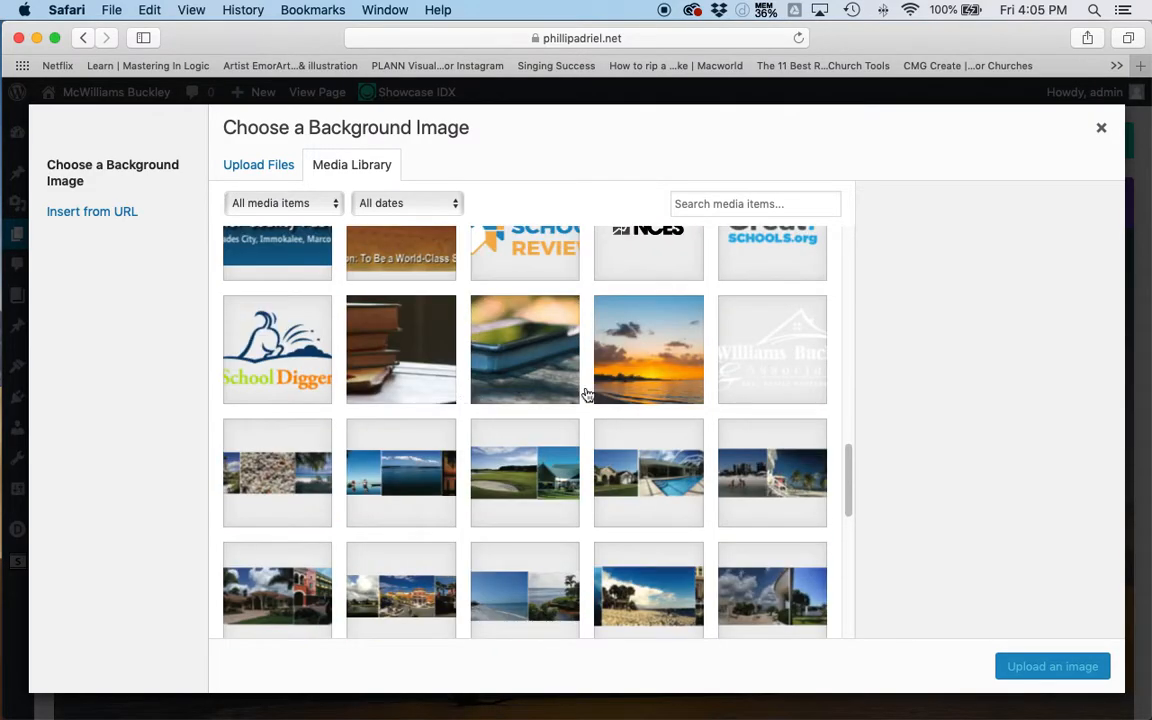
pyautogui.scroll(1, 597, 397)
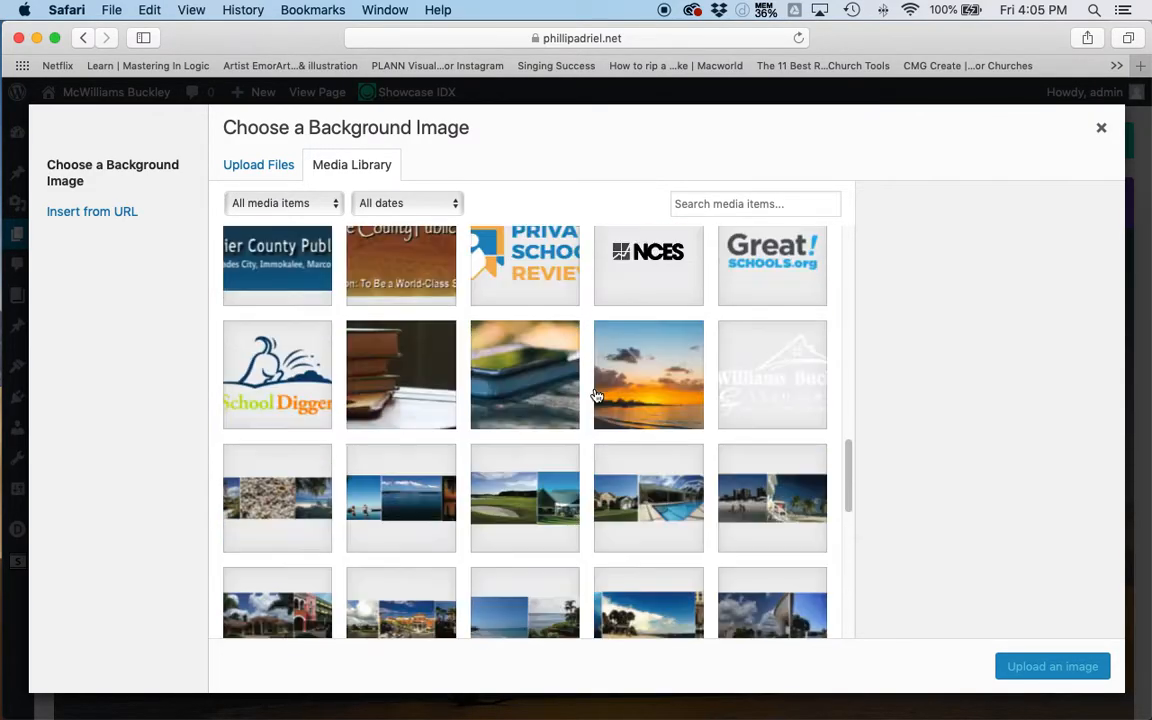
pyautogui.click(404, 372)
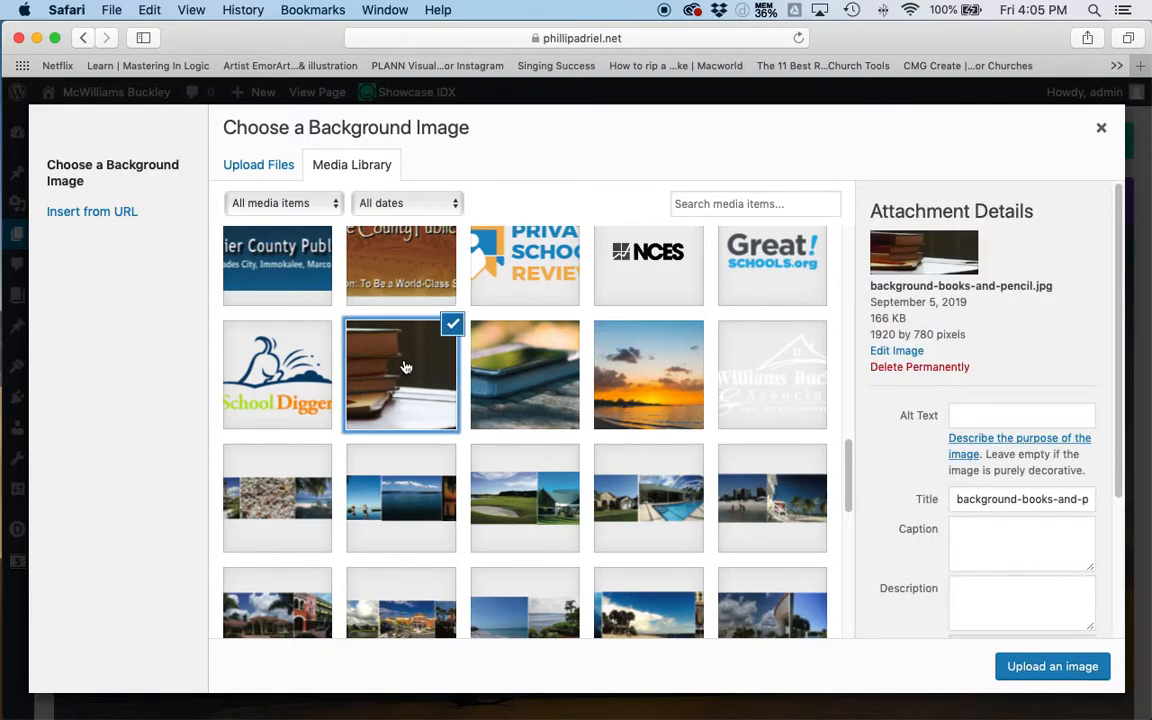
pyautogui.scroll(-5, 520, 385)
pyautogui.scroll(-1, 685, 405)
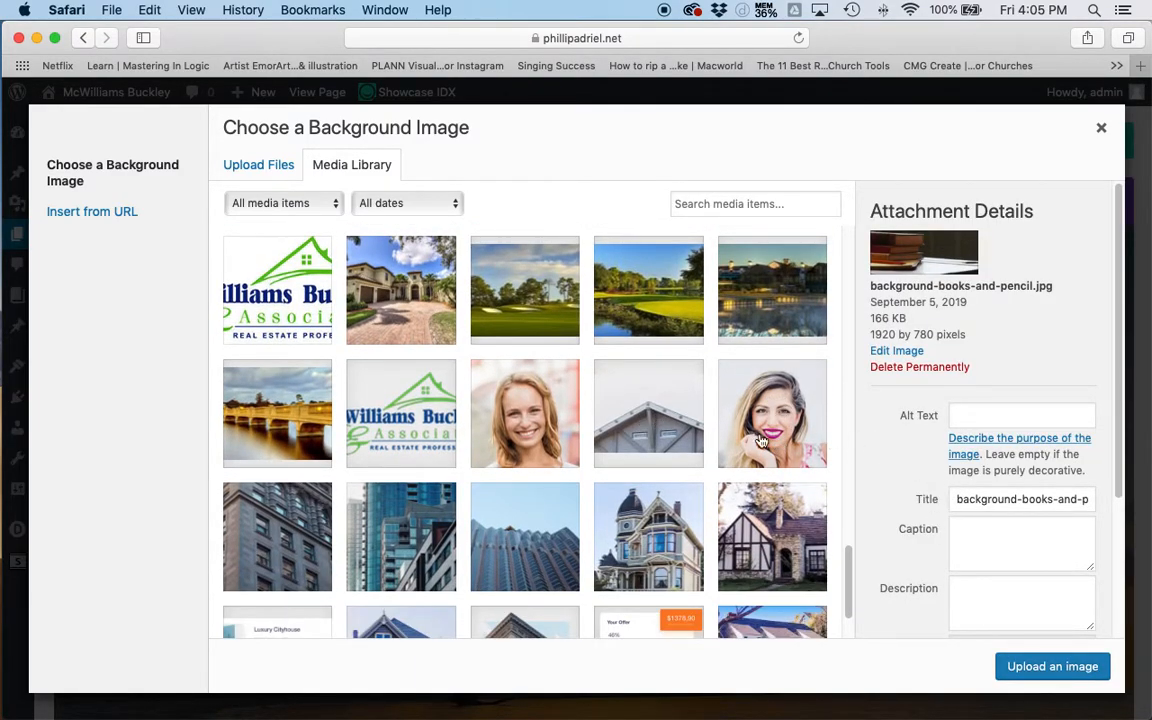
pyautogui.scroll(2, 490, 424)
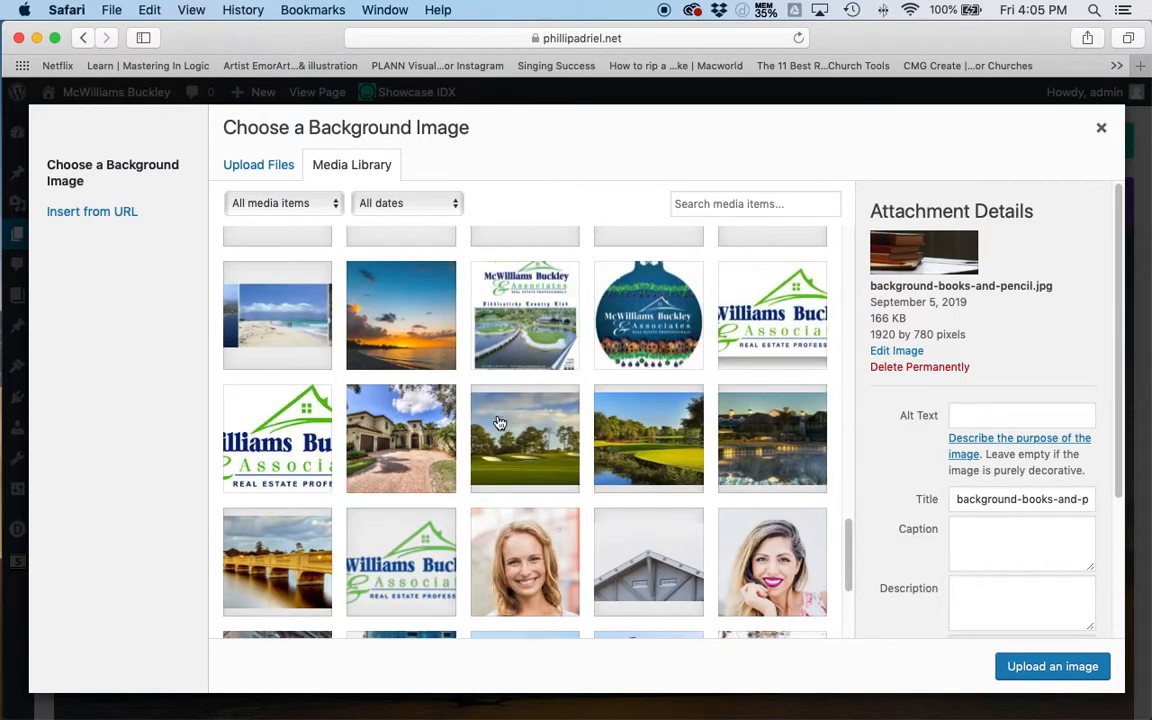
pyautogui.scroll(-1, 970, 606)
pyautogui.click(1050, 671)
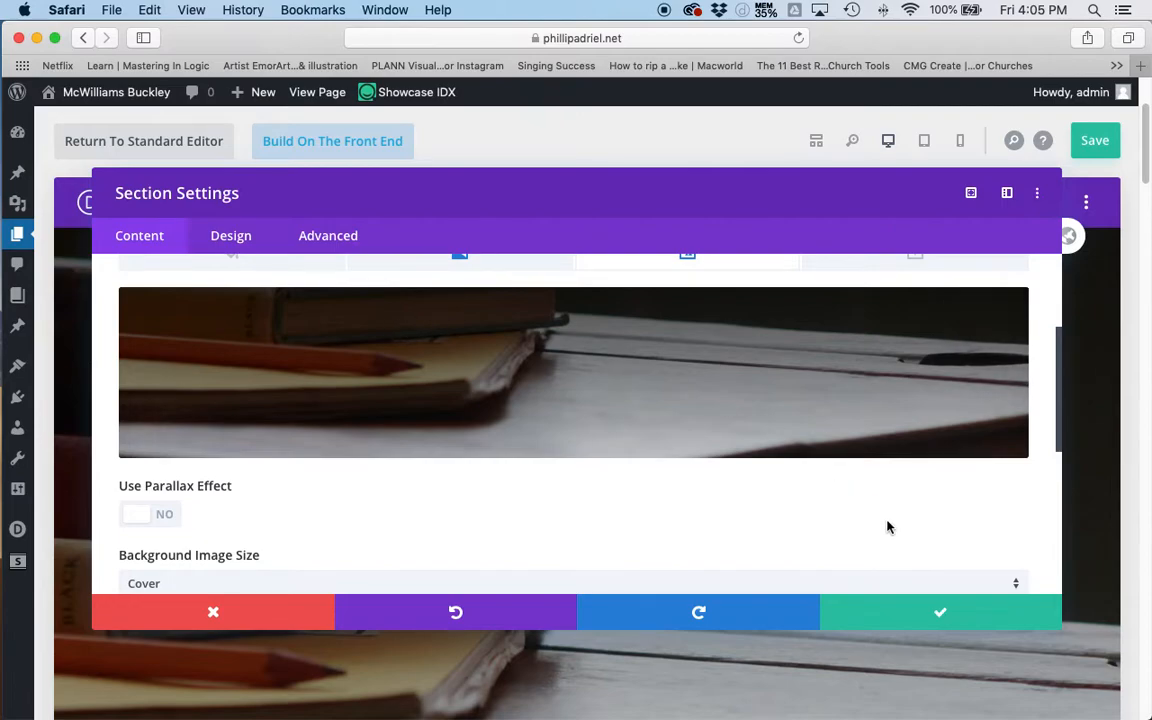
pyautogui.click(898, 618)
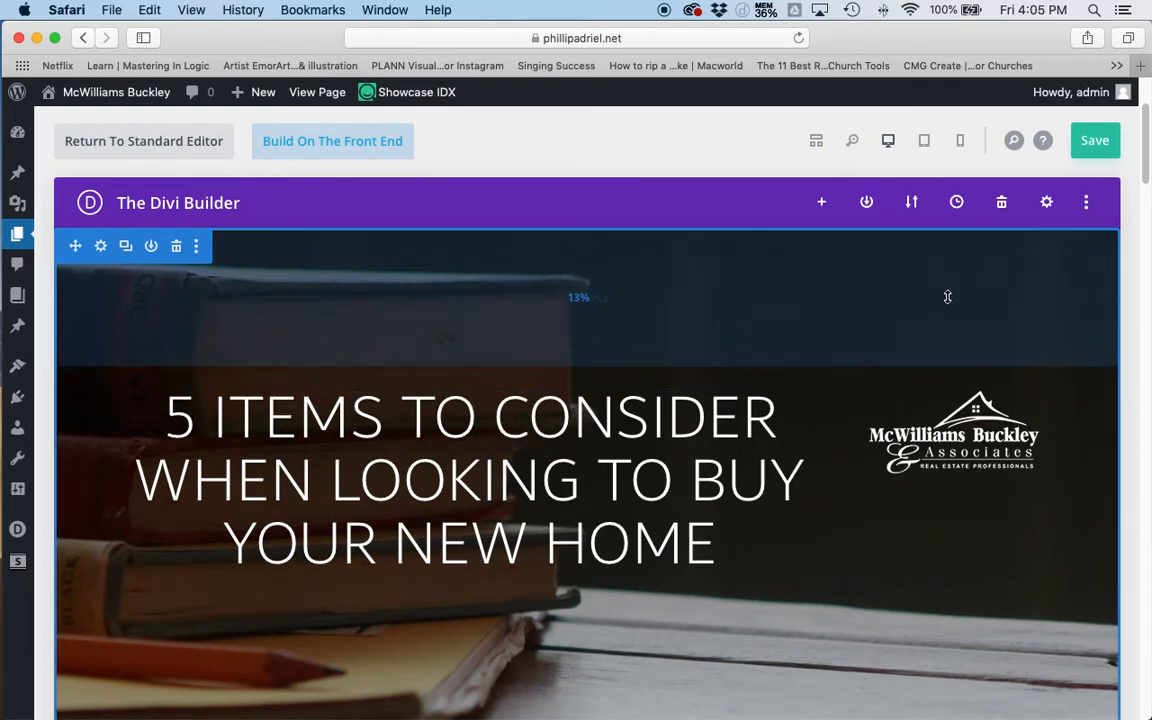
pyautogui.scroll(-8, 947, 297)
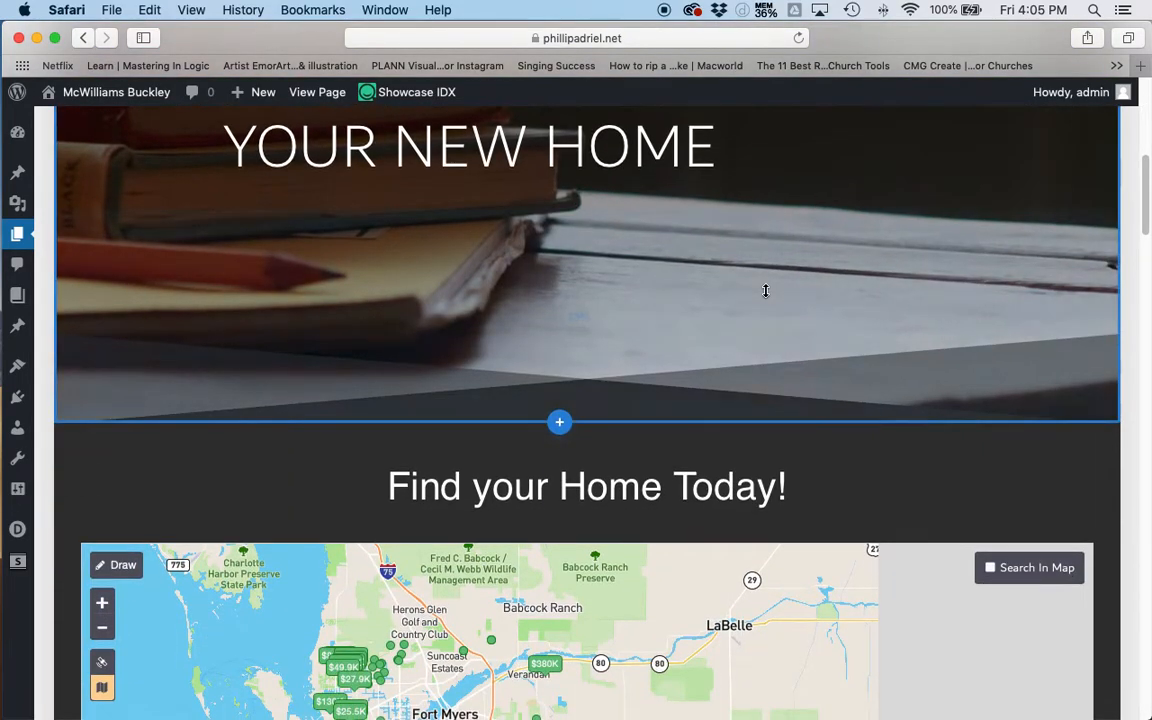
# Step: Delete the "Find your Home Today!" heading module from the section below the page header
pyautogui.scroll(-4, 765, 290)
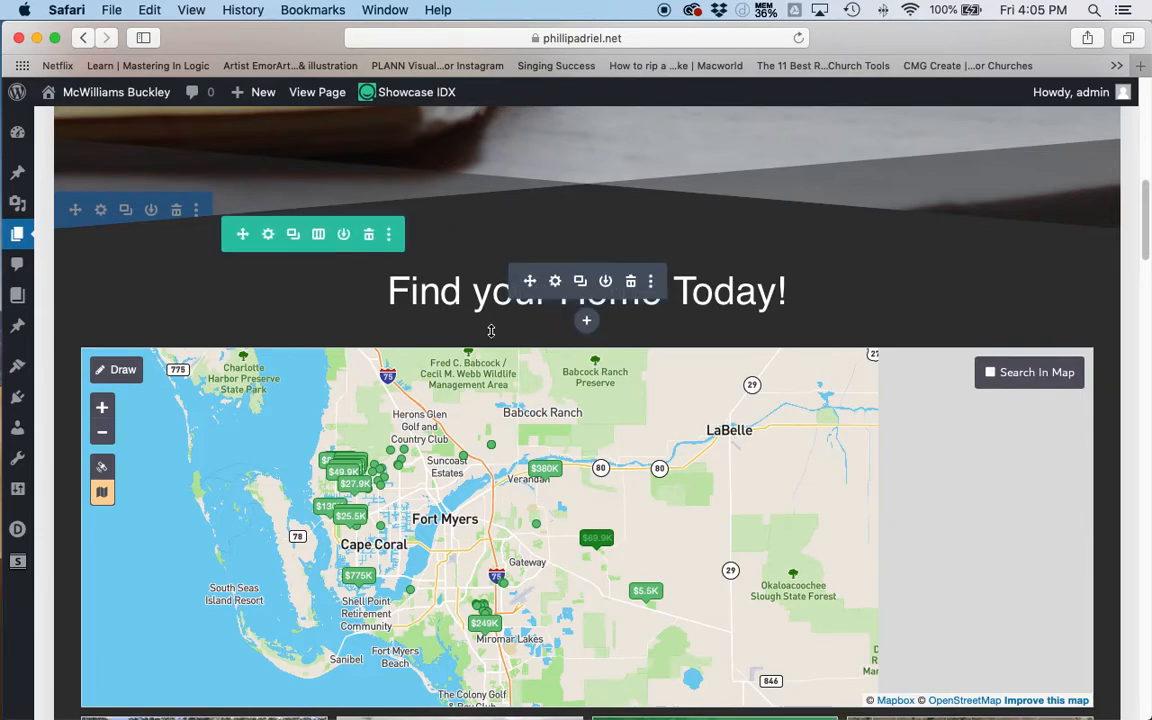
pyautogui.scroll(-6, 656, 329)
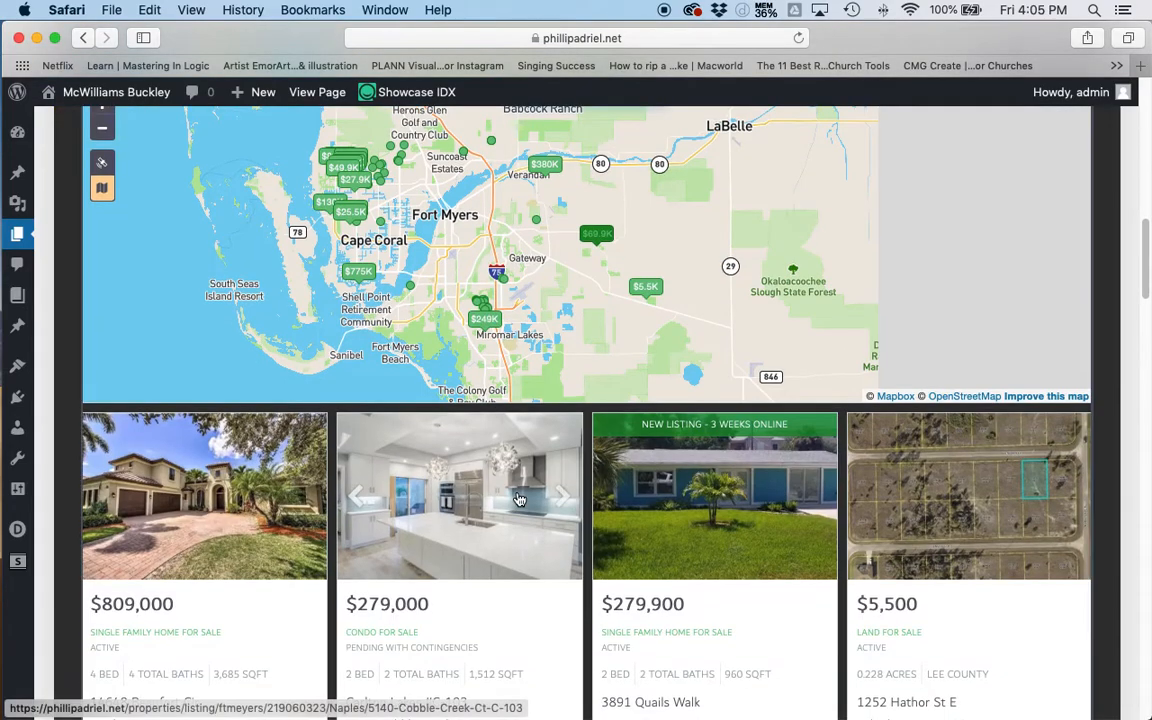
pyautogui.scroll(7, 519, 500)
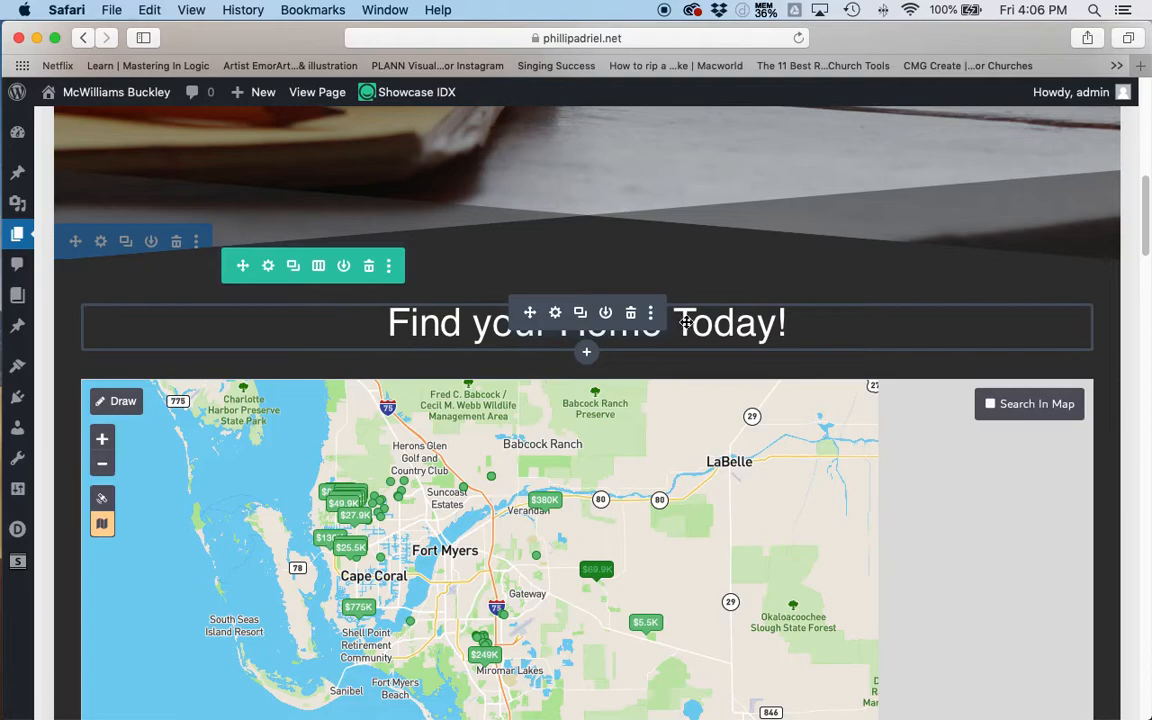
pyautogui.click(631, 315)
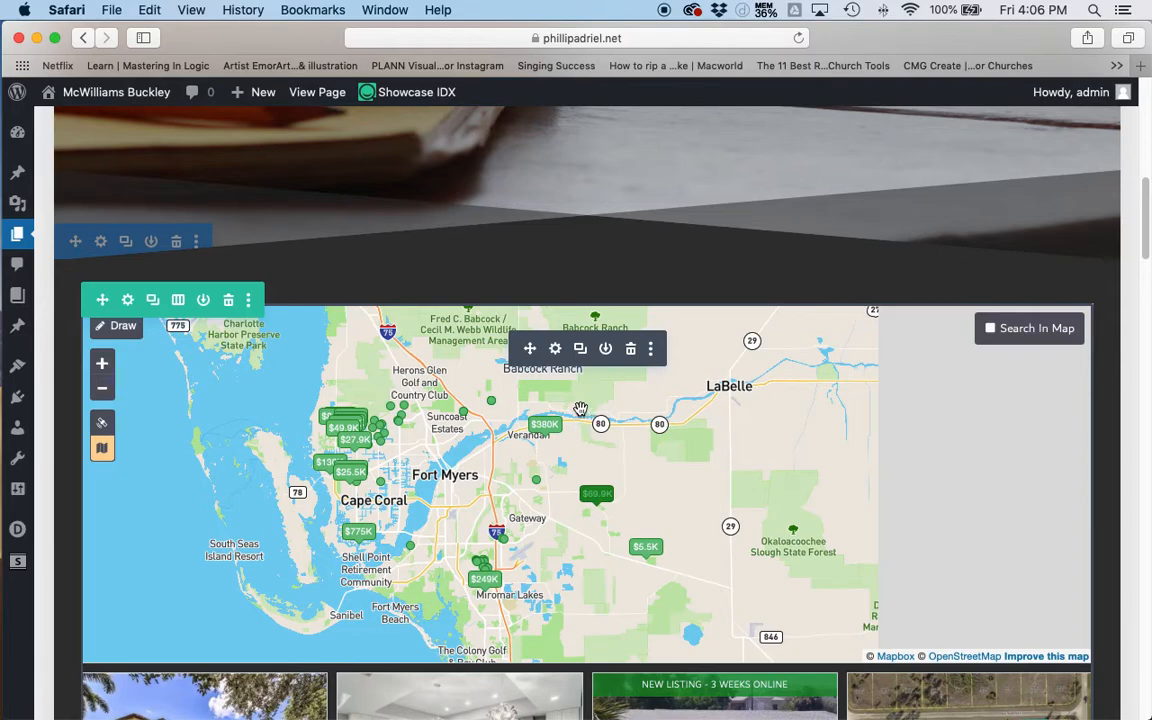
# Step: Check the hotsheet code module's settings, close them without changes, and delete that map and listings module
pyautogui.click(556, 350)
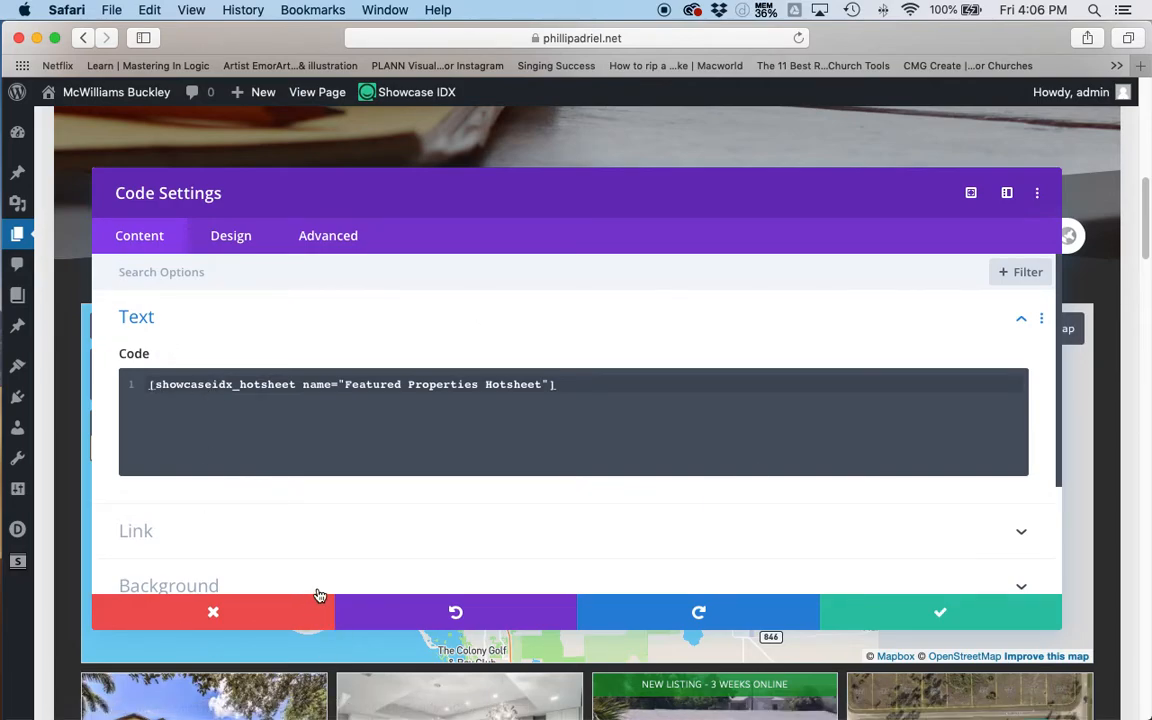
pyautogui.click(264, 614)
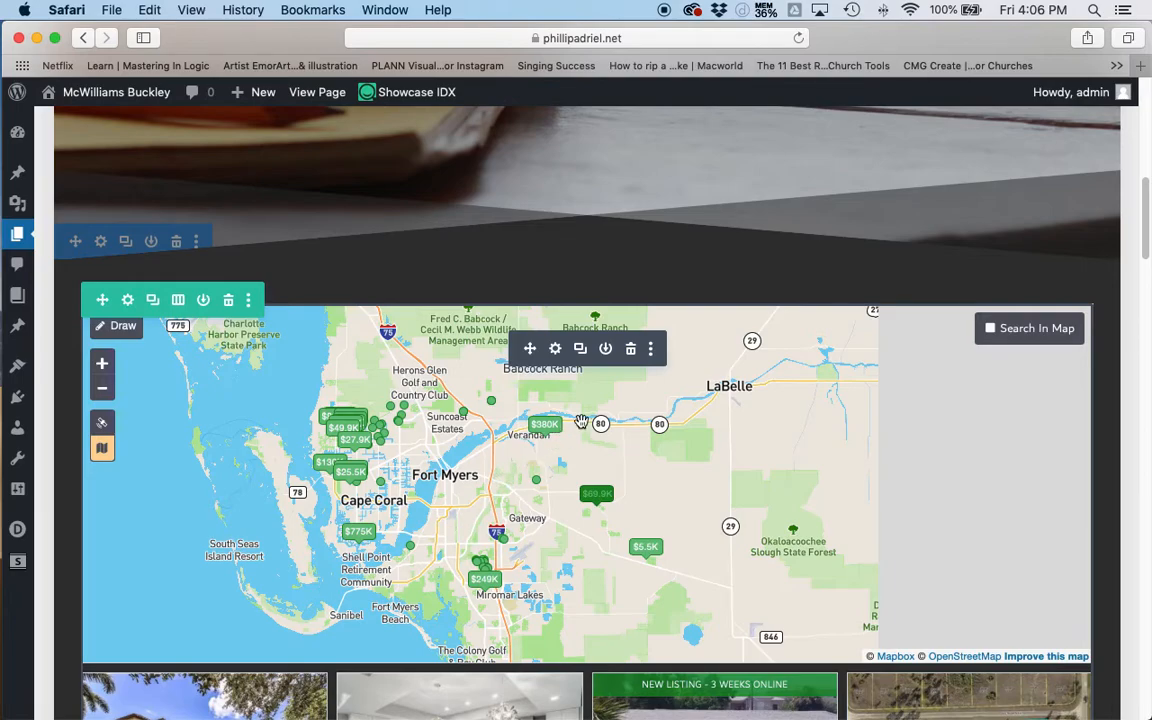
pyautogui.click(631, 350)
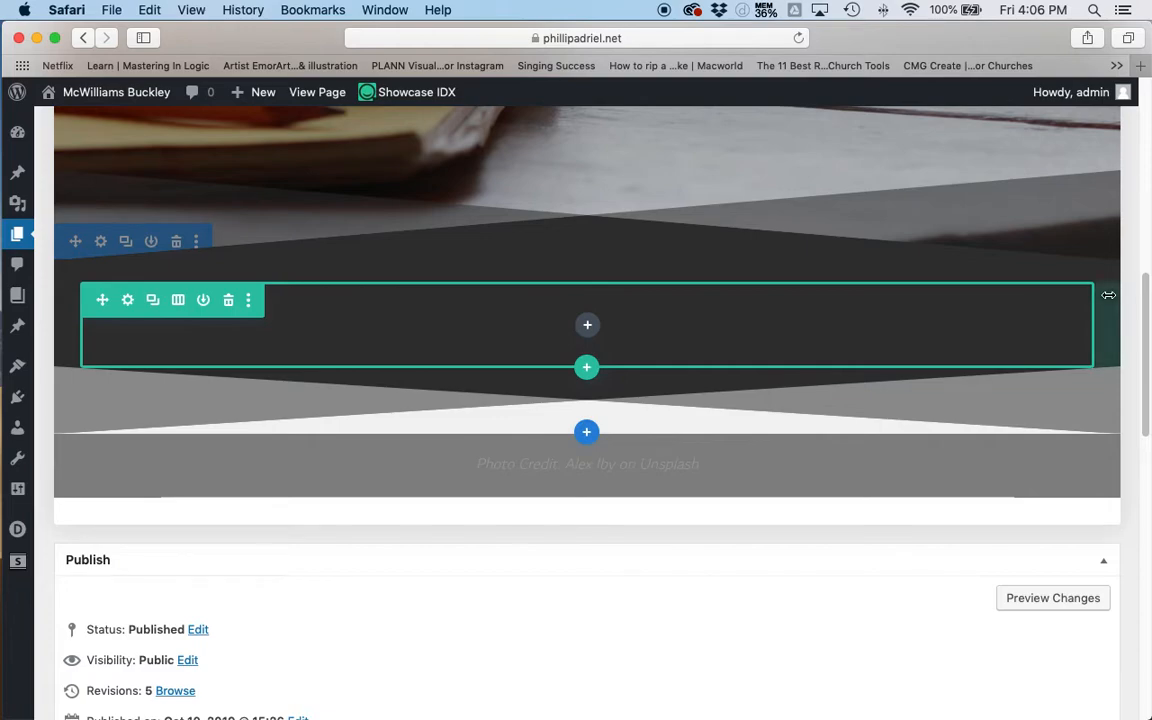
# Step: Insert a Text module into the emptied row below the header and bring its body editor into view
pyautogui.click(588, 330)
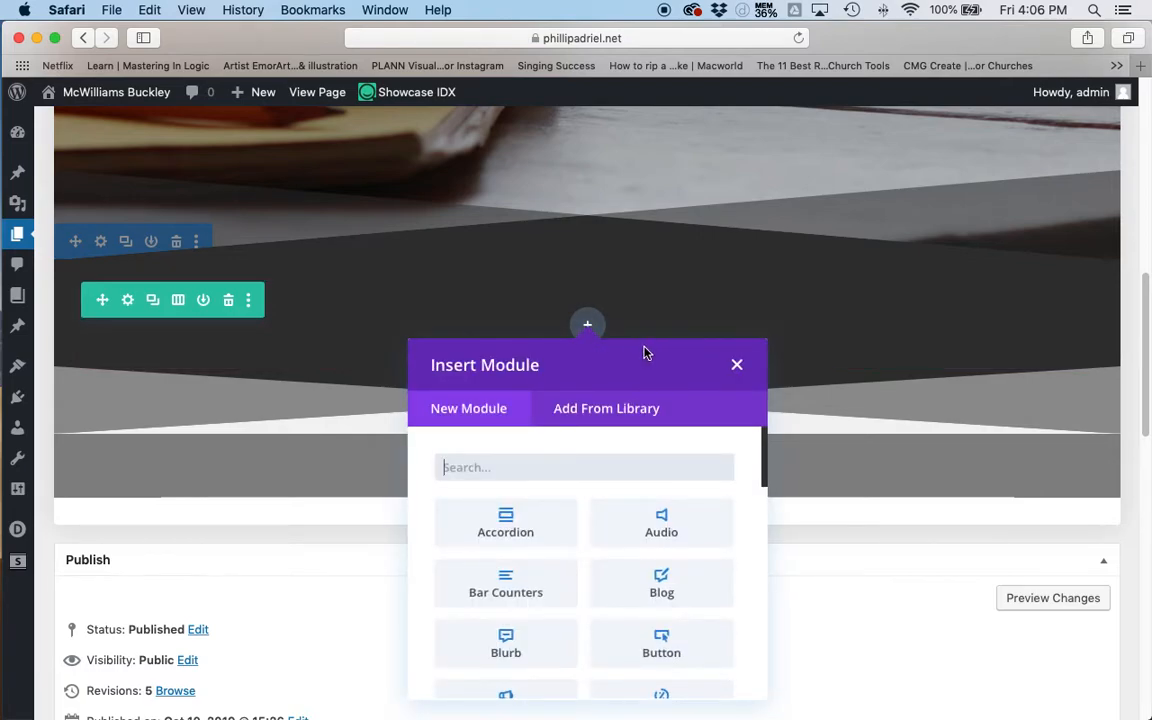
pyautogui.scroll(-1, 658, 347)
pyautogui.scroll(-1, 664, 314)
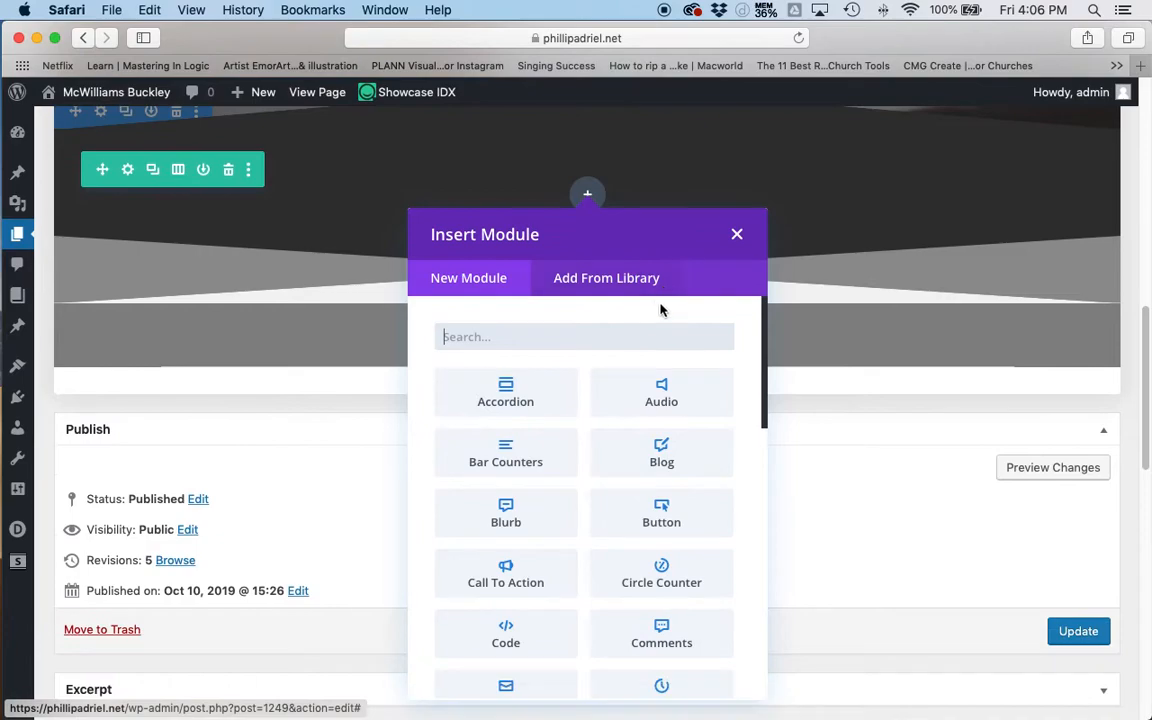
pyautogui.scroll(-5, 609, 437)
pyautogui.scroll(-2, 632, 465)
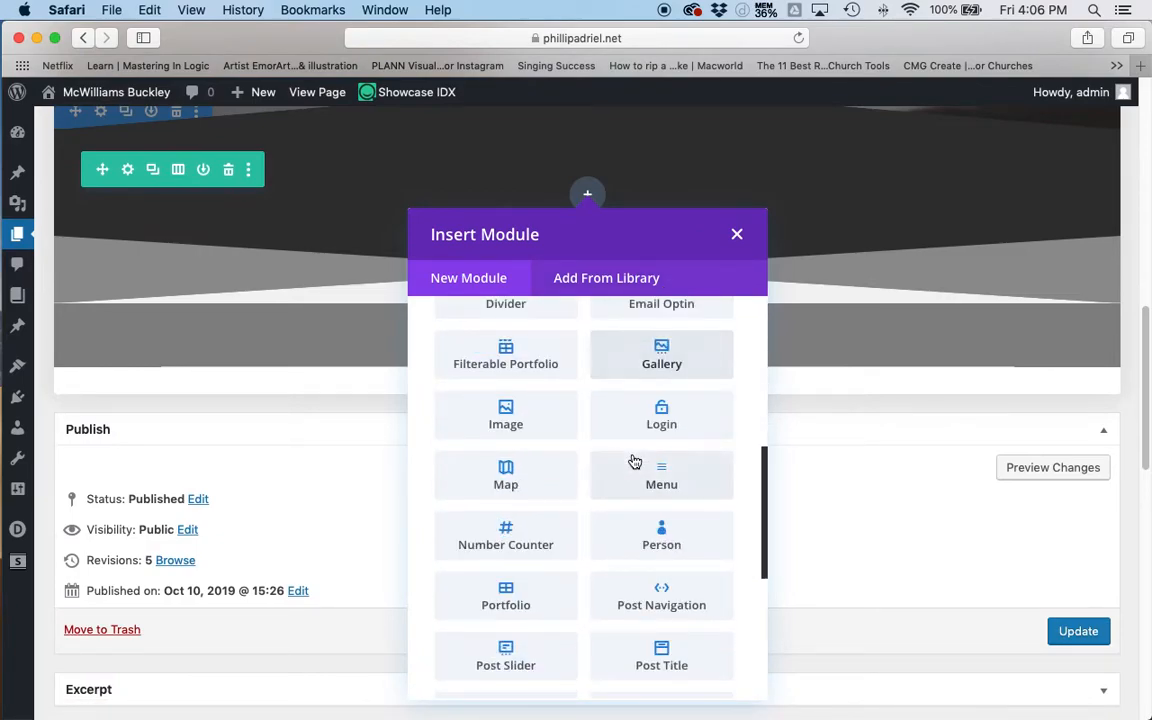
pyautogui.scroll(-2, 600, 443)
pyautogui.scroll(-4, 585, 440)
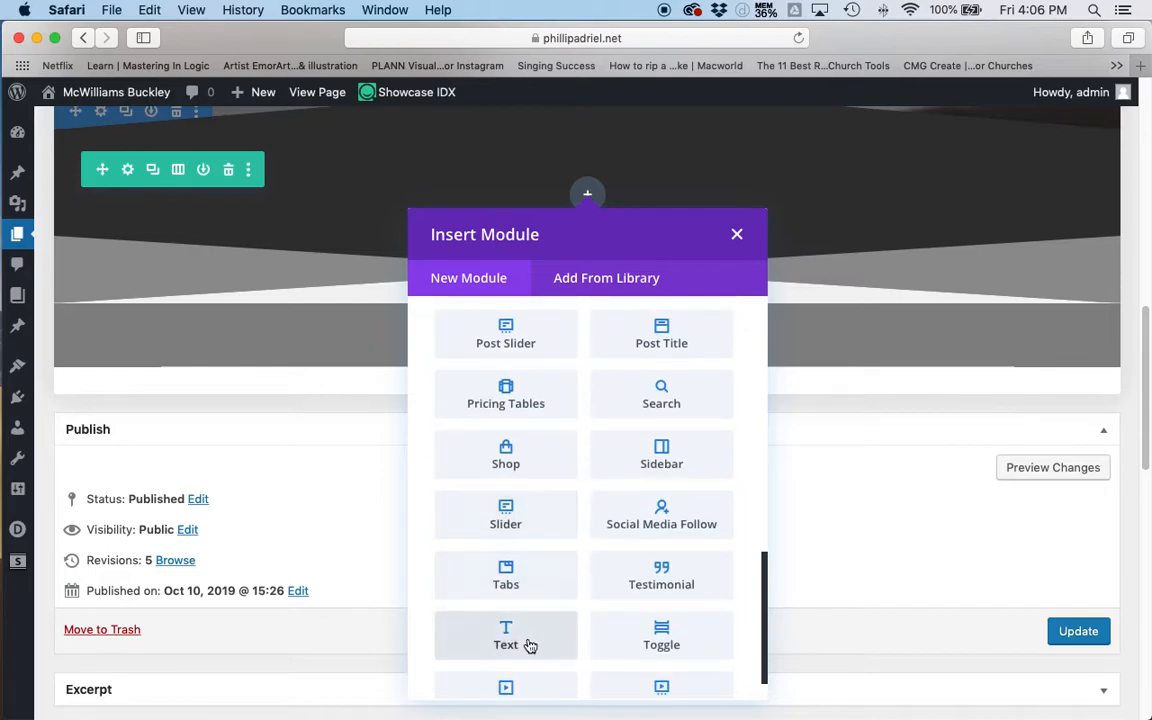
pyautogui.click(518, 640)
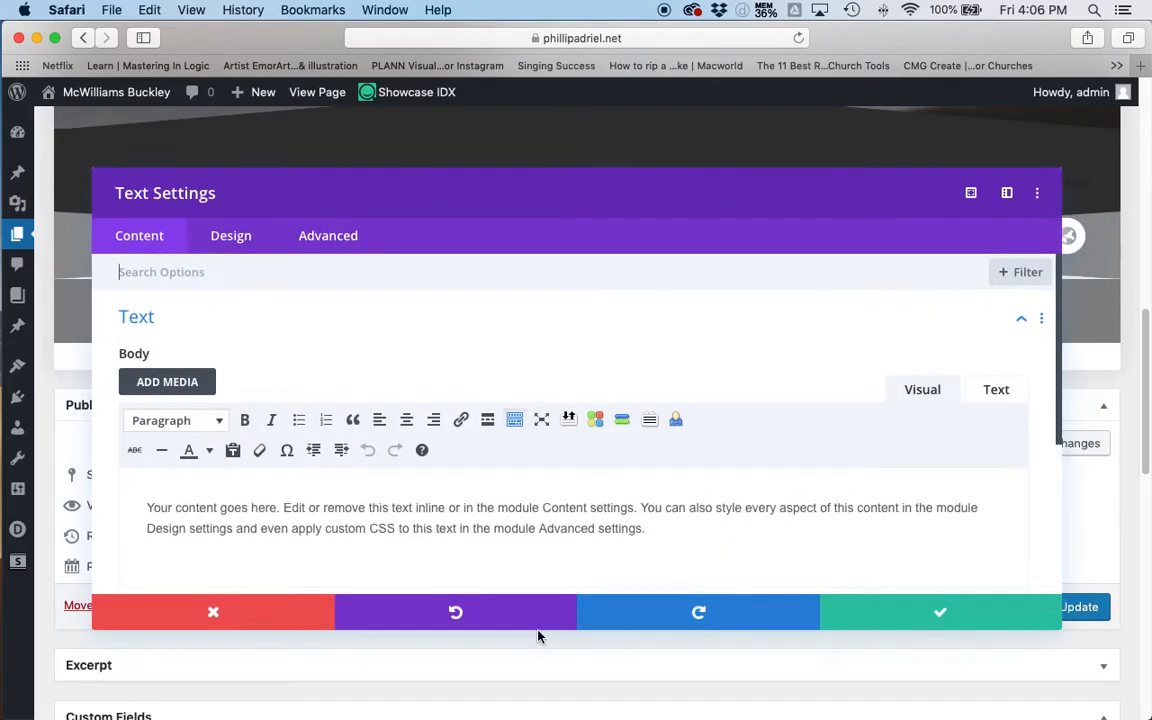
pyautogui.scroll(-3, 663, 490)
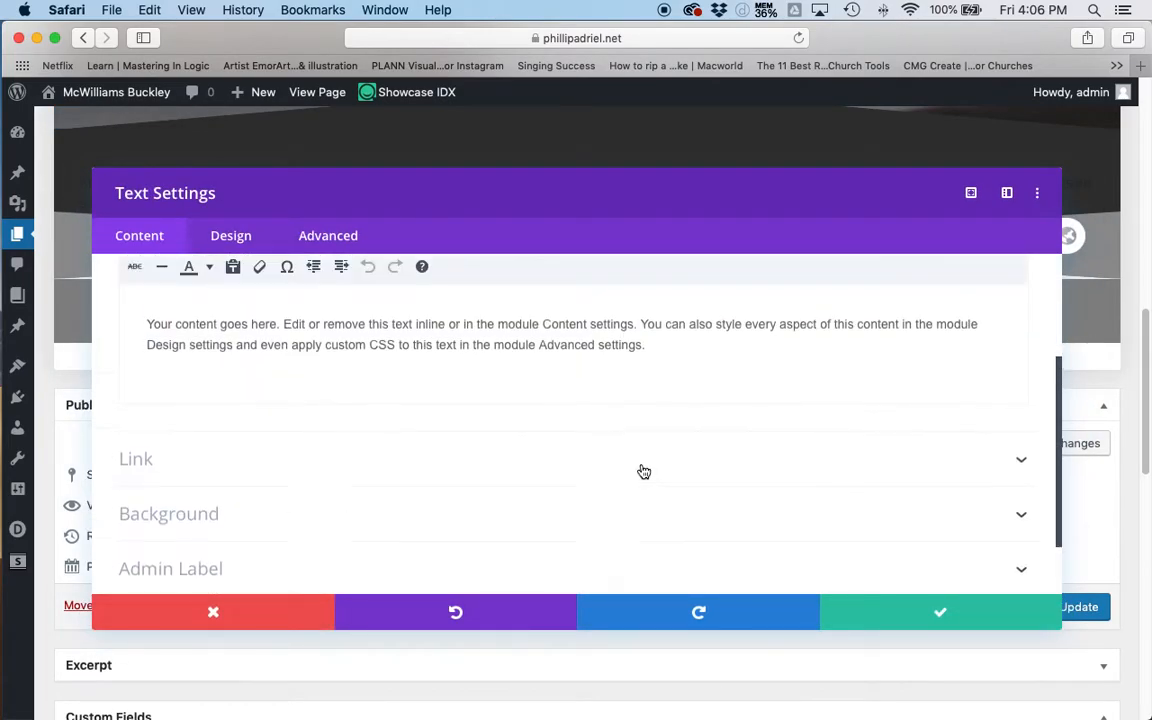
pyautogui.scroll(1, 640, 455)
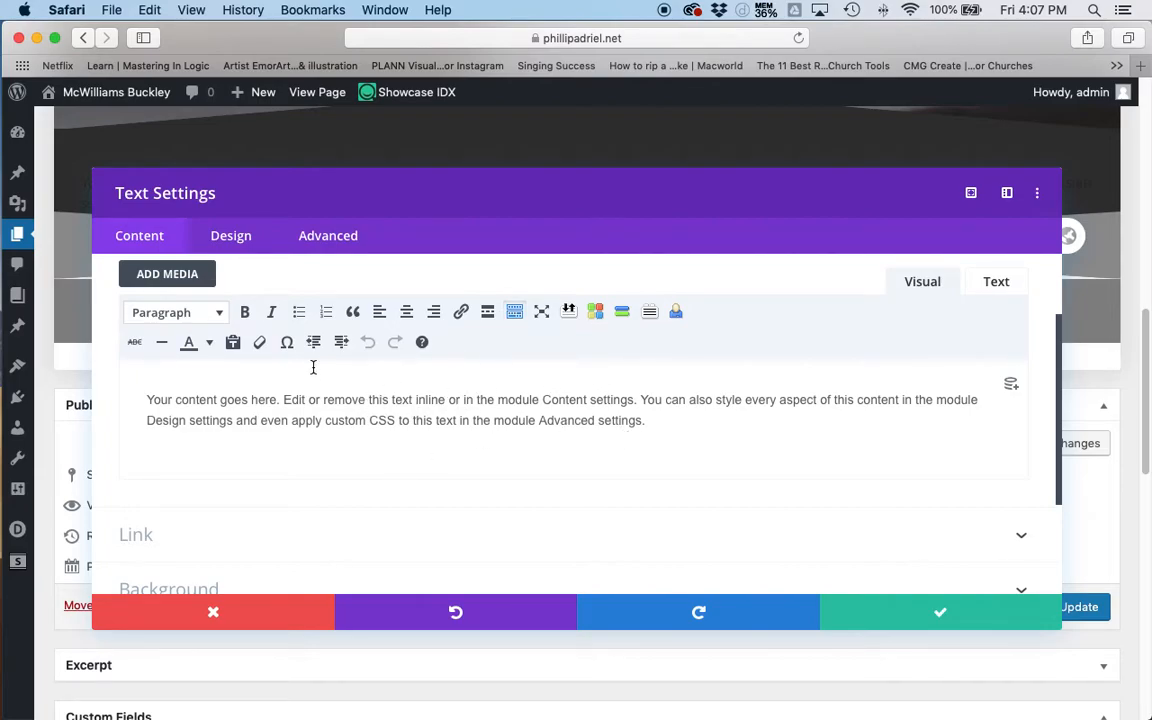
# Step: Copy the full article text from "5 Items to consider when looking to buy your new home.pdf" in Acrobat and paste it over the Text module's placeholder content
pyautogui.press('super+Tab')
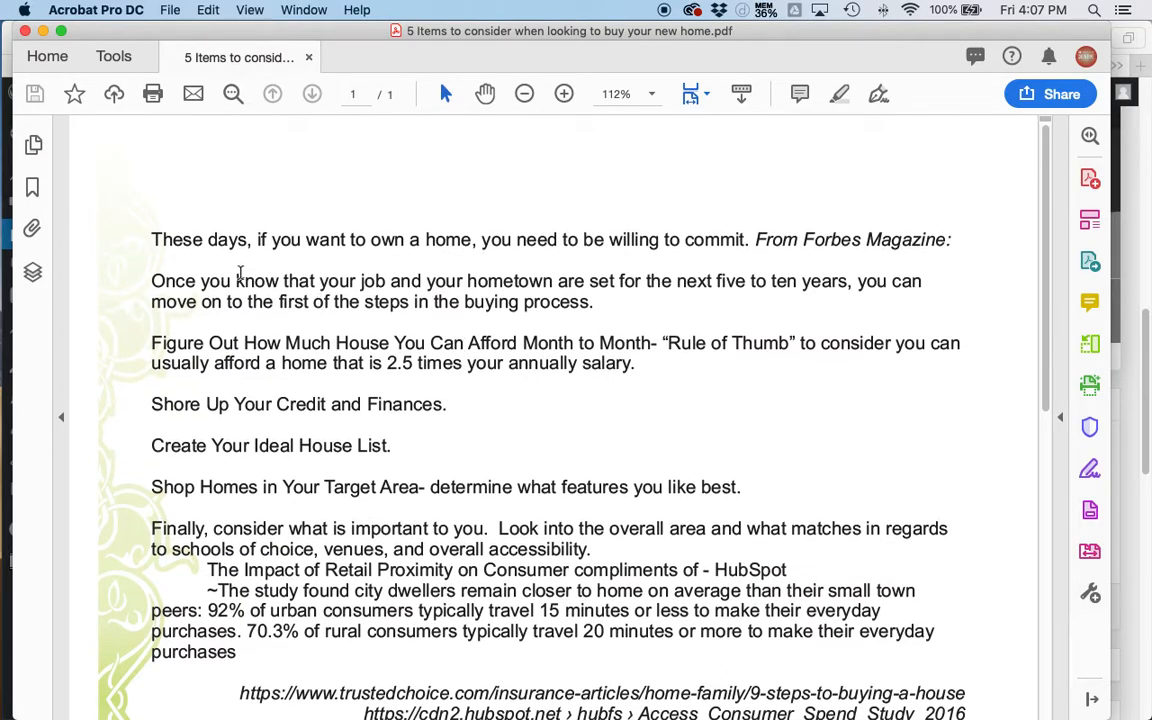
pyautogui.moveTo(154, 238); pyautogui.dragTo(861, 579)
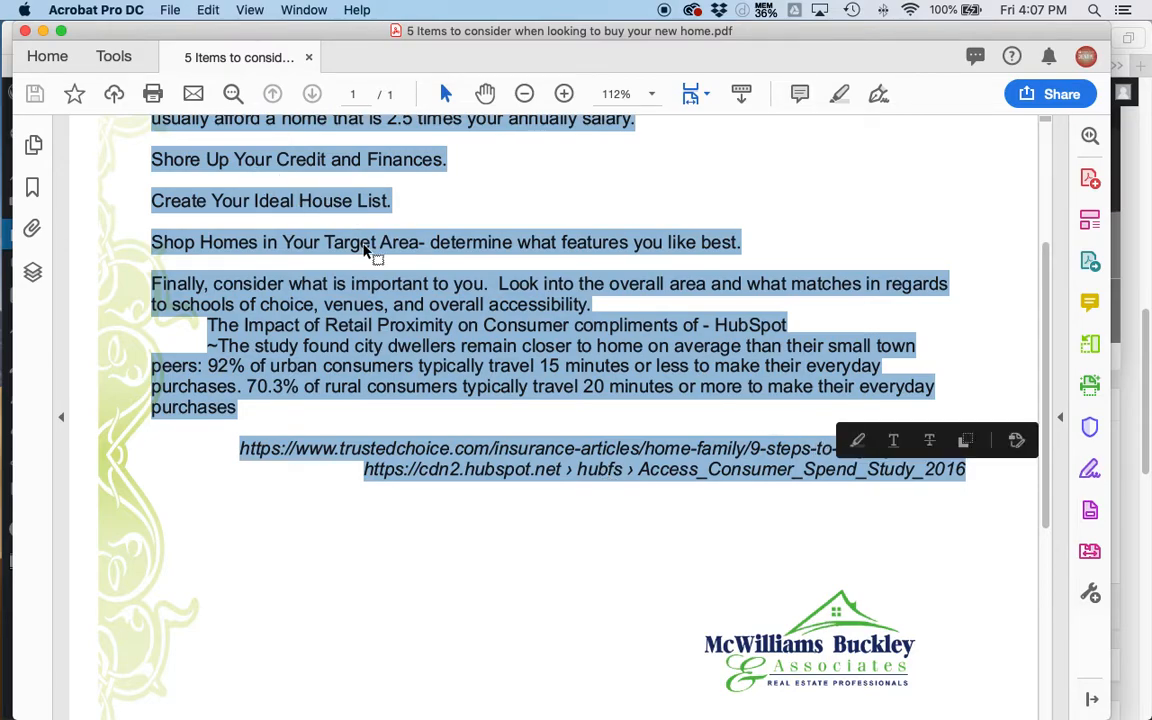
pyautogui.press('super+Tab')
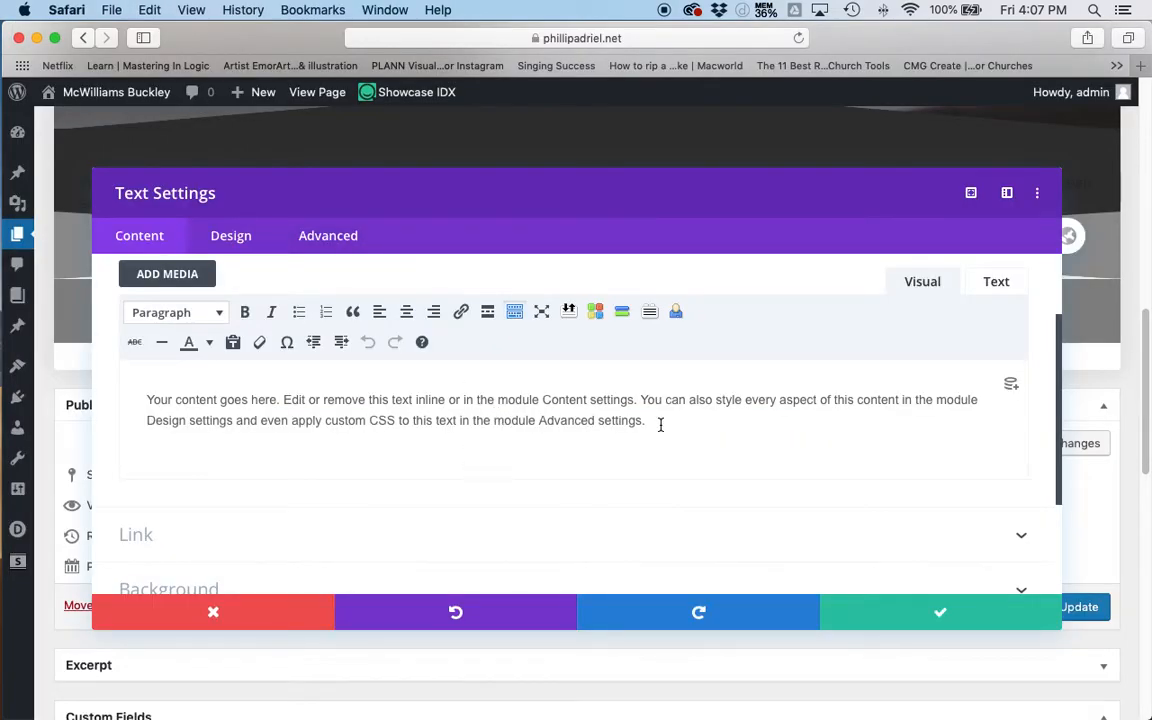
pyautogui.moveTo(689, 423); pyautogui.dragTo(21, 396)
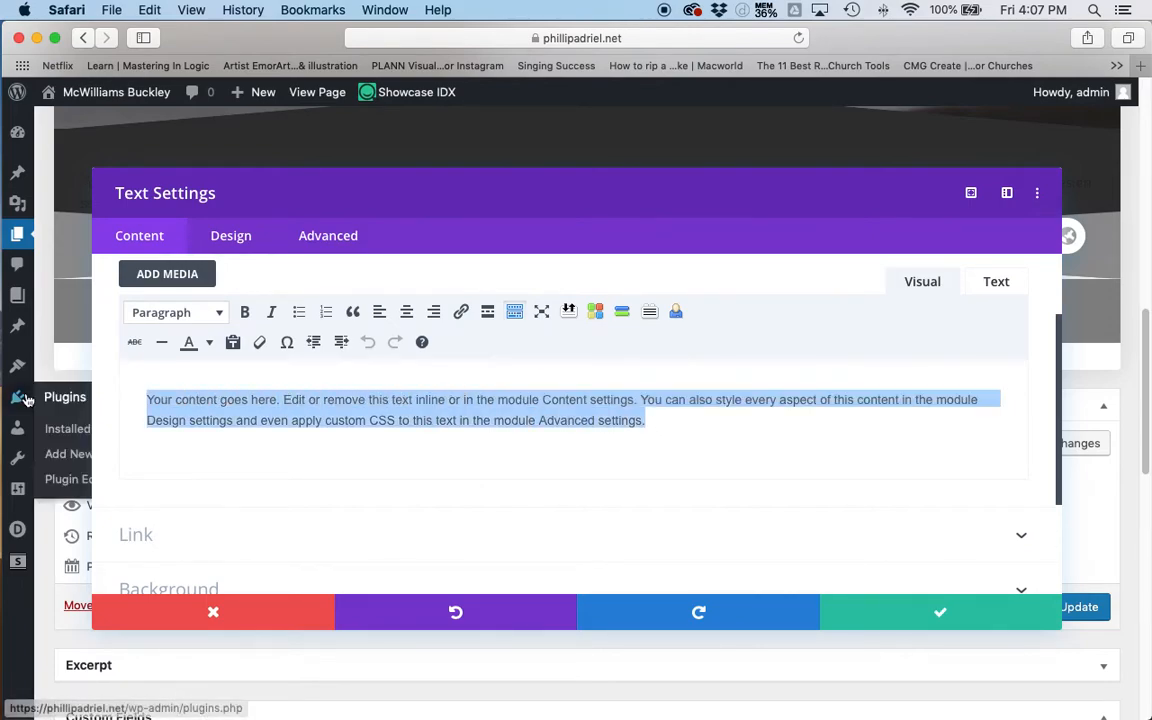
pyautogui.press('BackSpace')
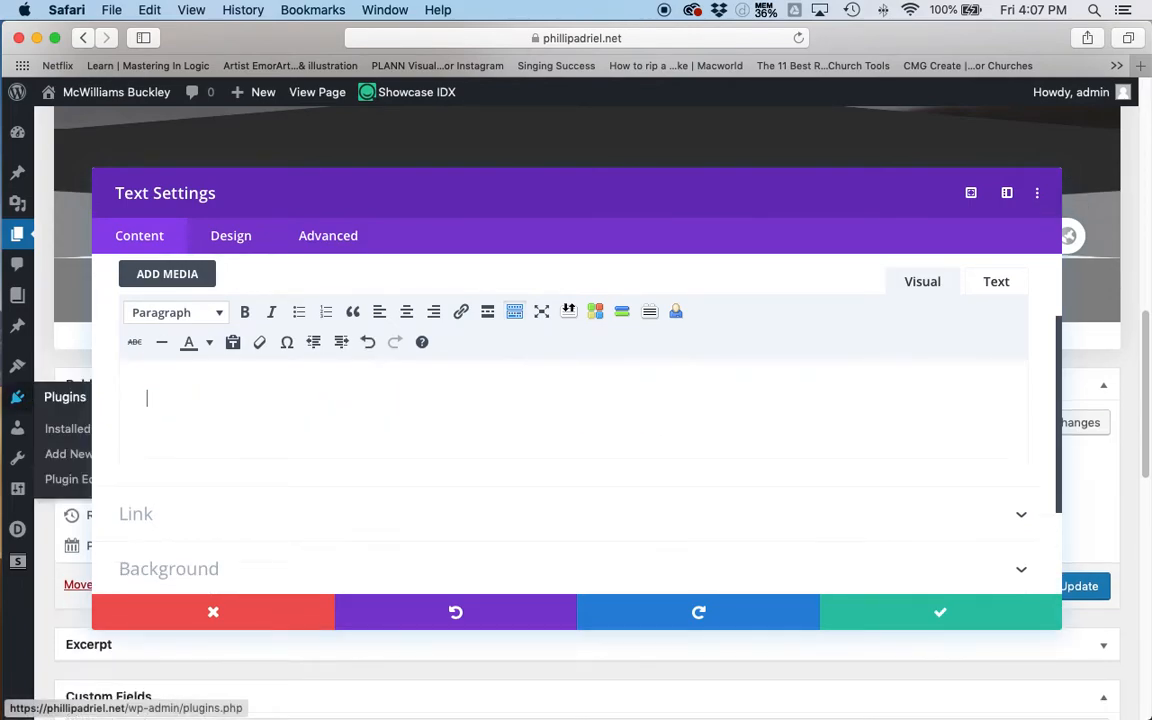
pyautogui.rightClick(169, 400)
pyautogui.click(197, 440)
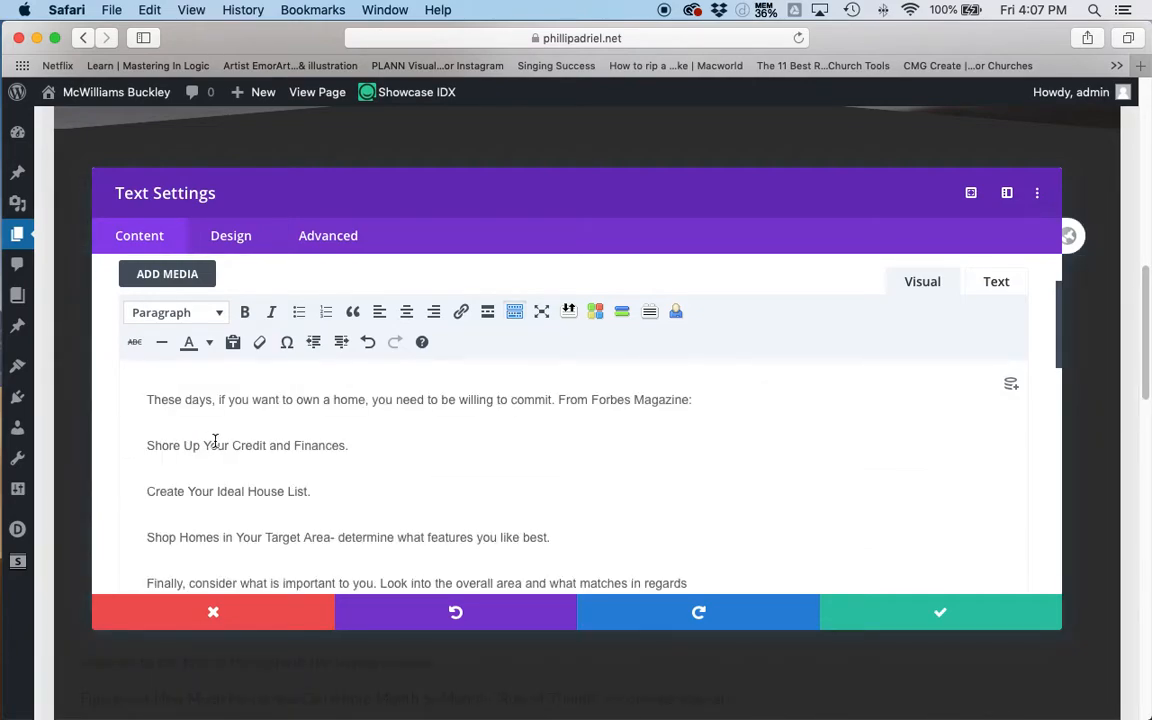
# Step: Examine the pasted article text and compare its paragraph order and line breaks with the original PDF
pyautogui.scroll(-5, 440, 460)
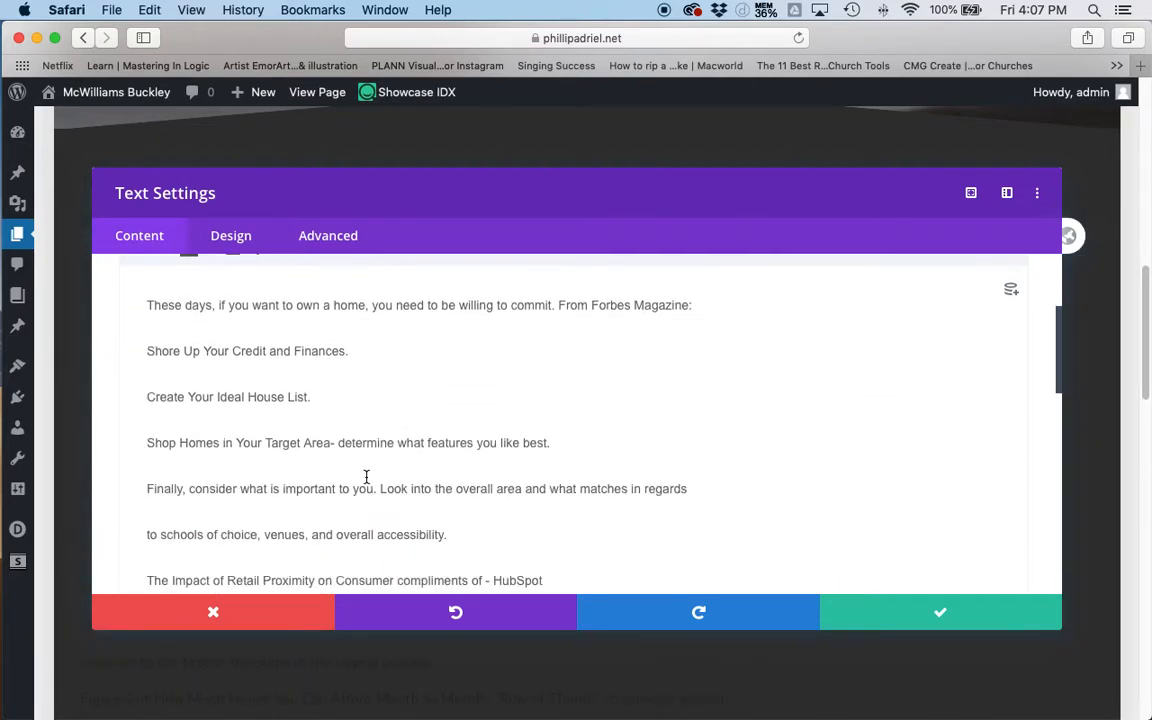
pyautogui.scroll(-10, 311, 467)
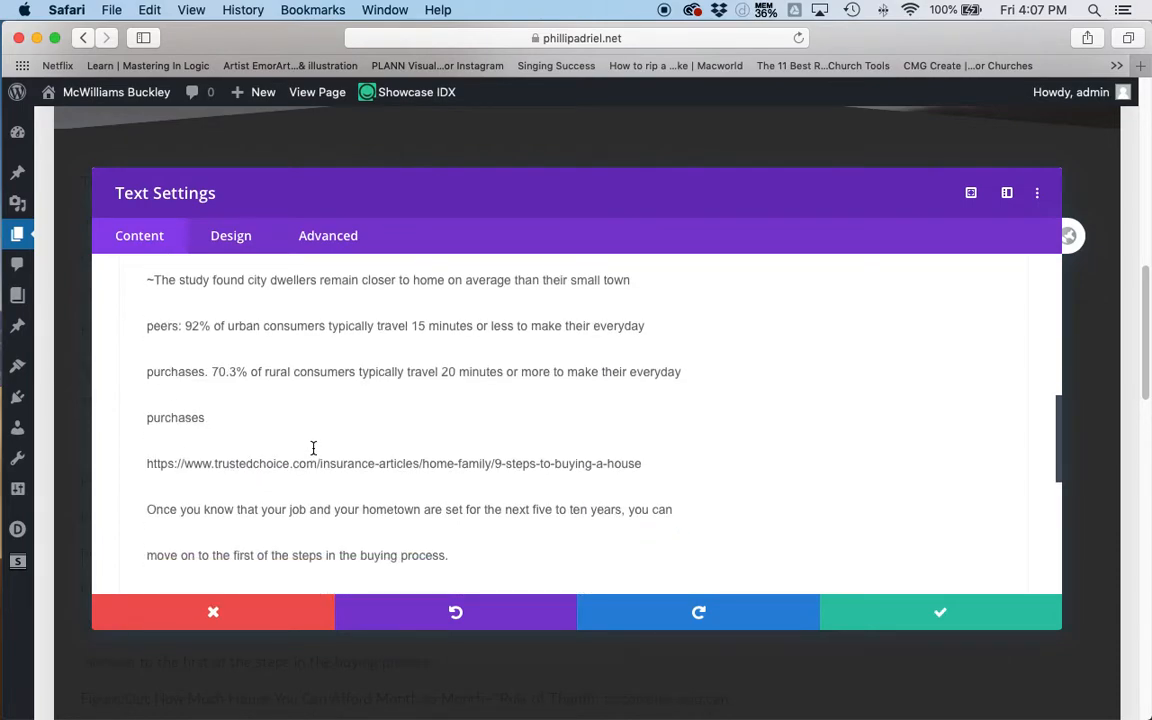
pyautogui.scroll(-5, 317, 447)
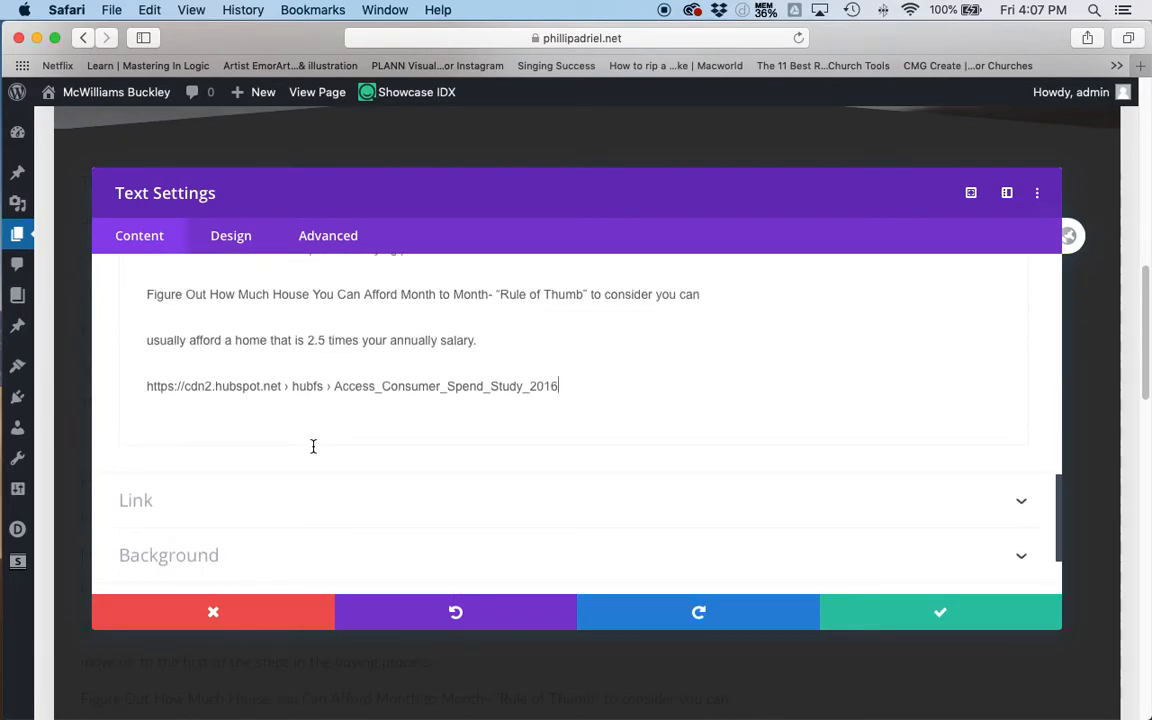
pyautogui.scroll(5, 311, 446)
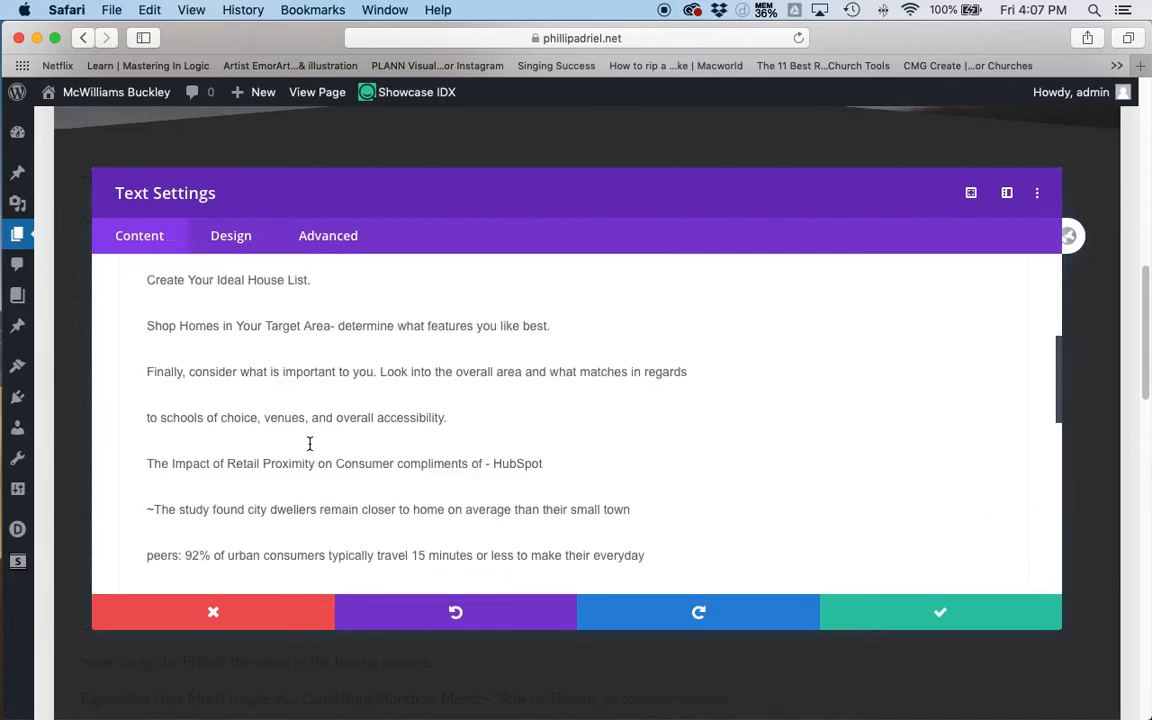
pyautogui.scroll(1, 324, 440)
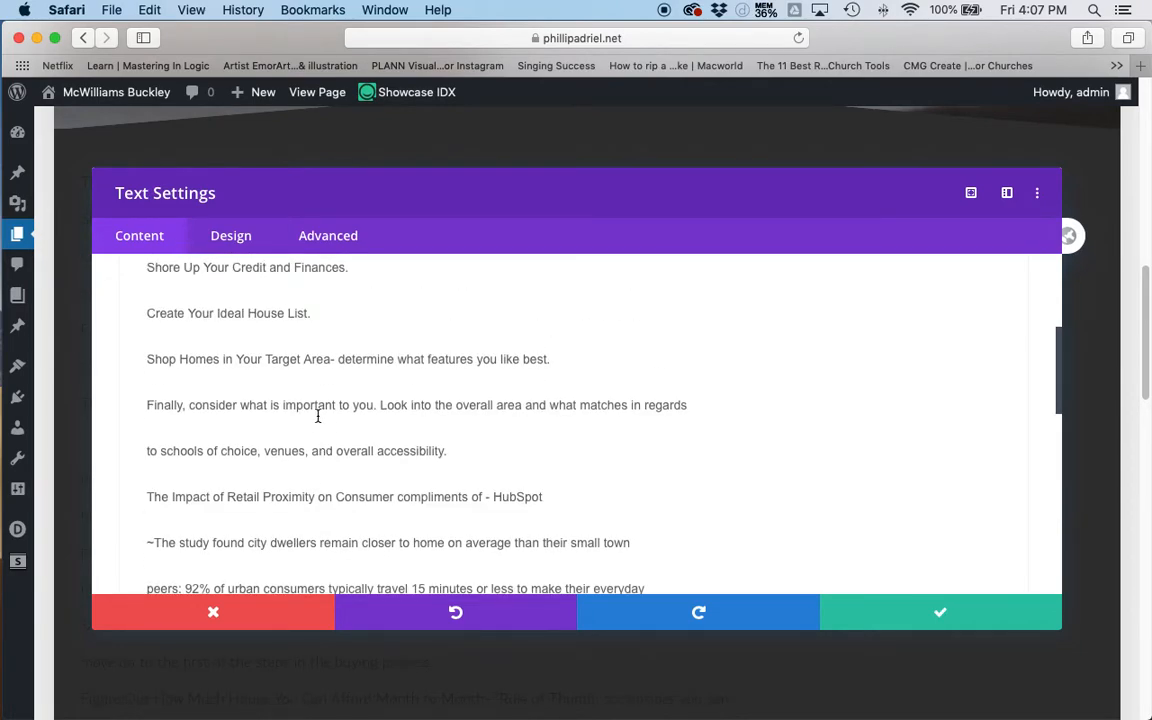
pyautogui.scroll(2, 316, 418)
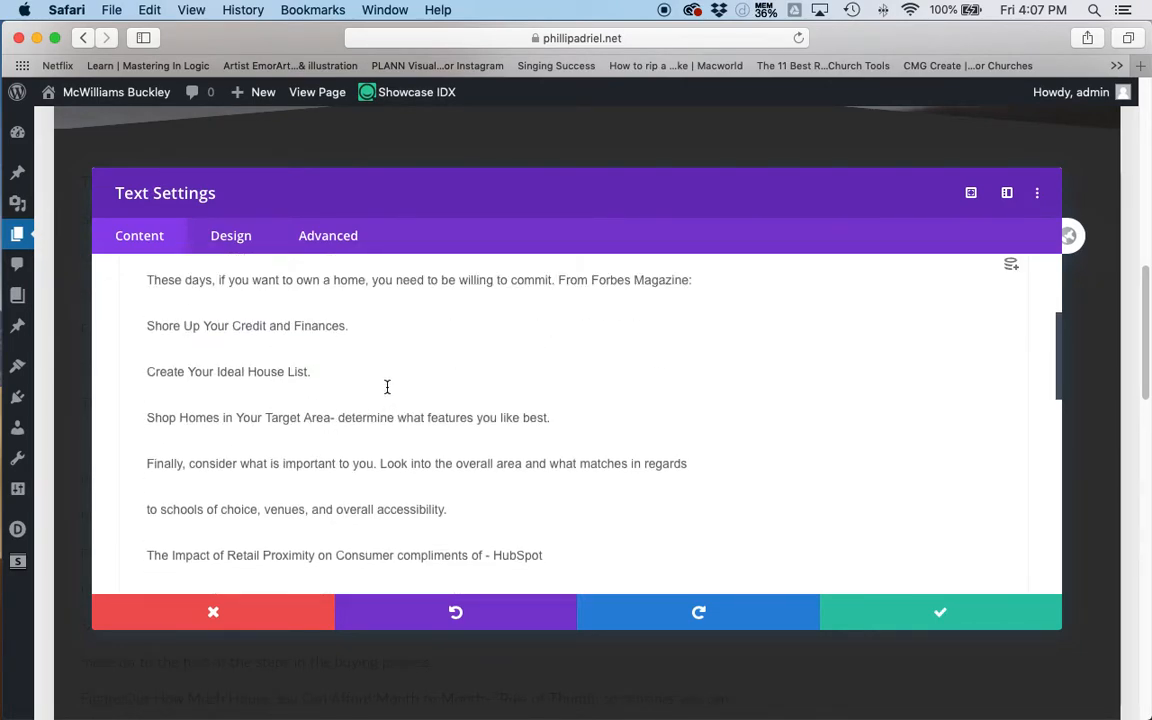
pyautogui.press('super+Tab')
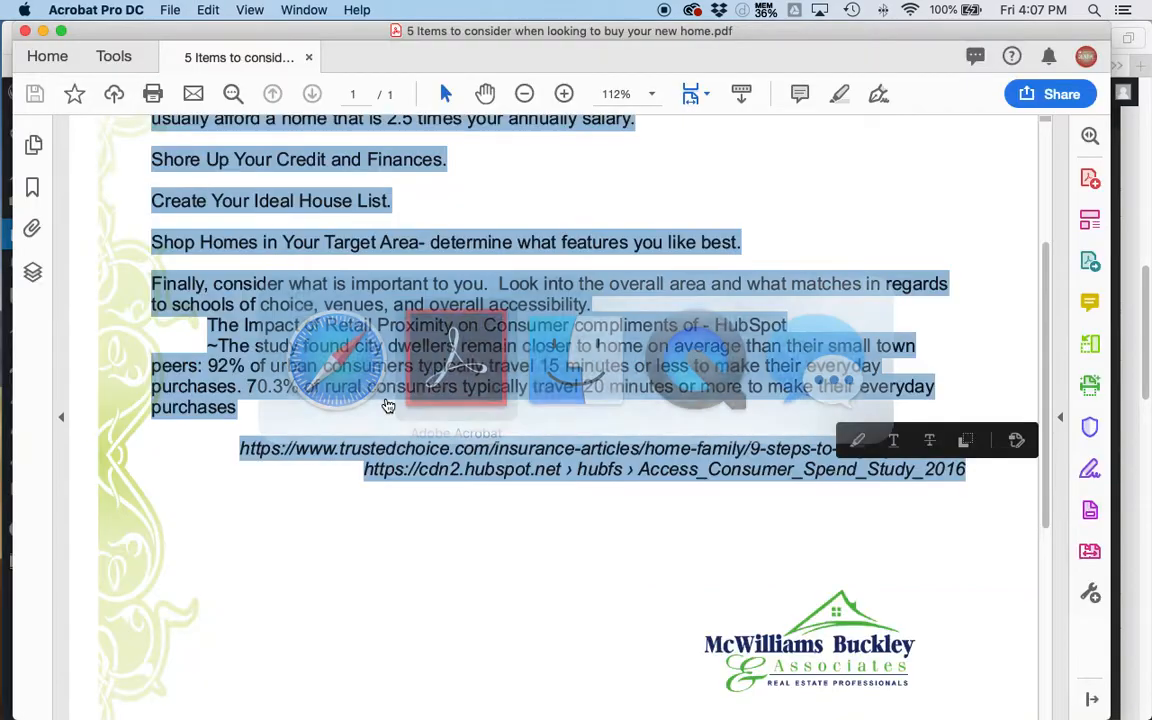
pyautogui.click(444, 376)
pyautogui.scroll(5, 460, 380)
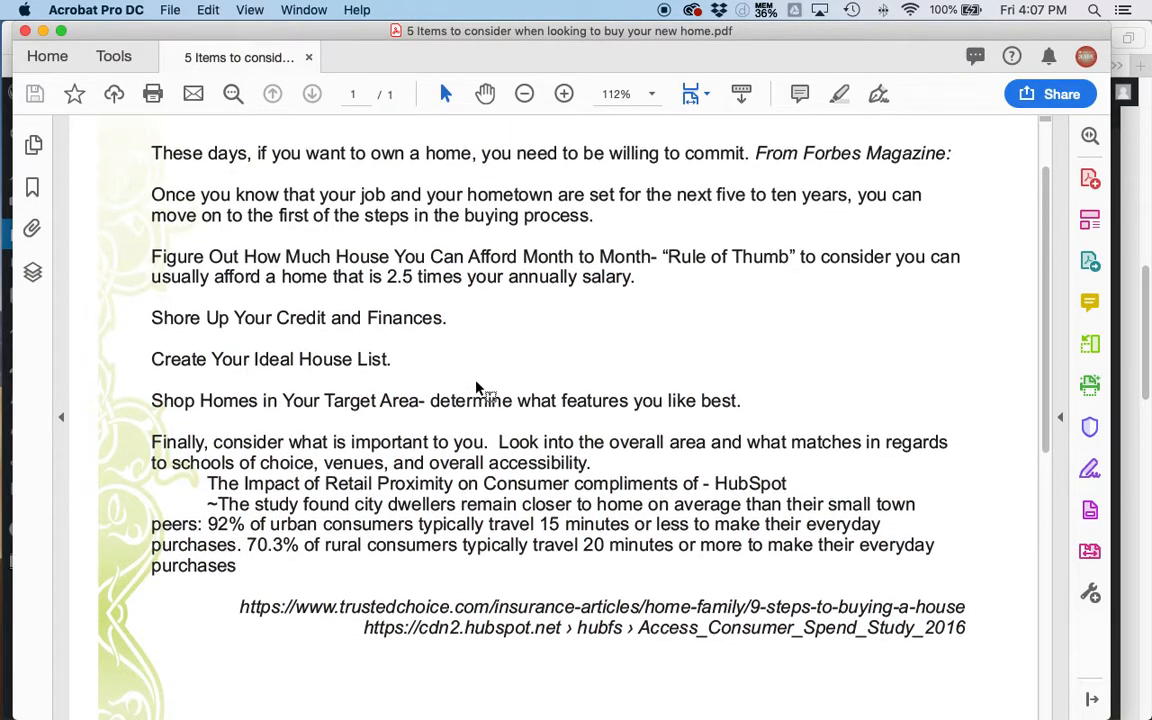
pyautogui.press('super+Tab')
pyautogui.click(304, 348)
pyautogui.click(348, 300)
pyautogui.scroll(2, 392, 335)
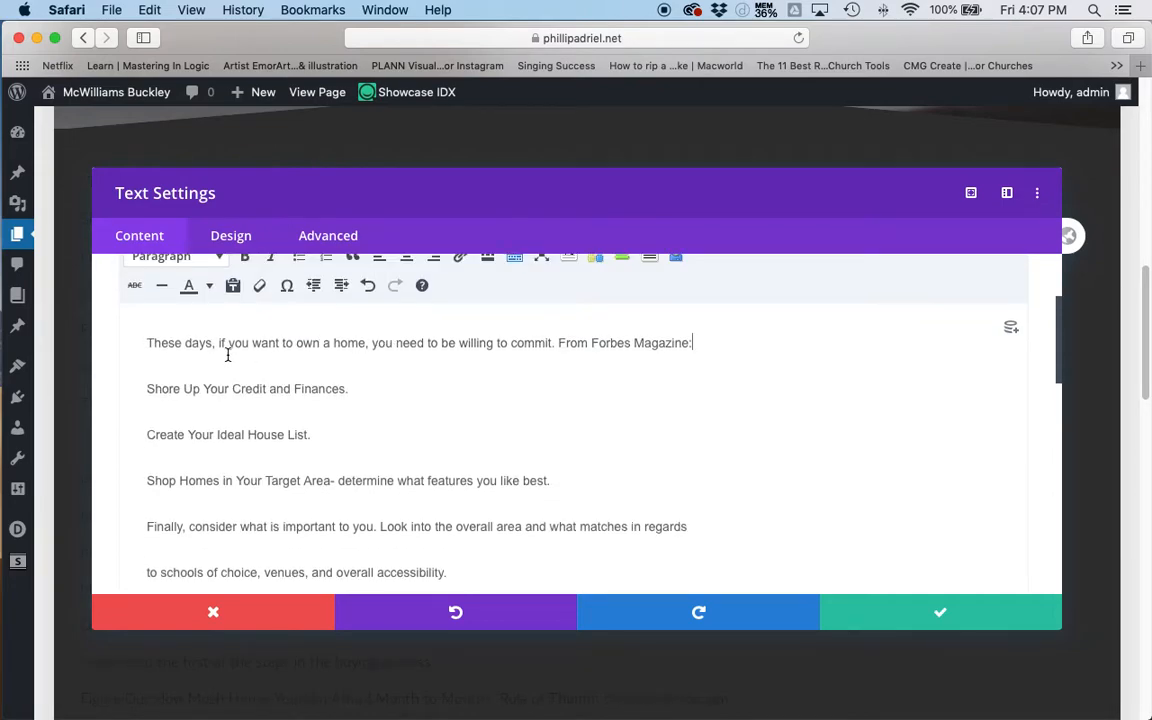
# Step: Italicize "From Forbes Magazine:" in the Text module's first paragraph to match the PDF
pyautogui.press('super+Tab')
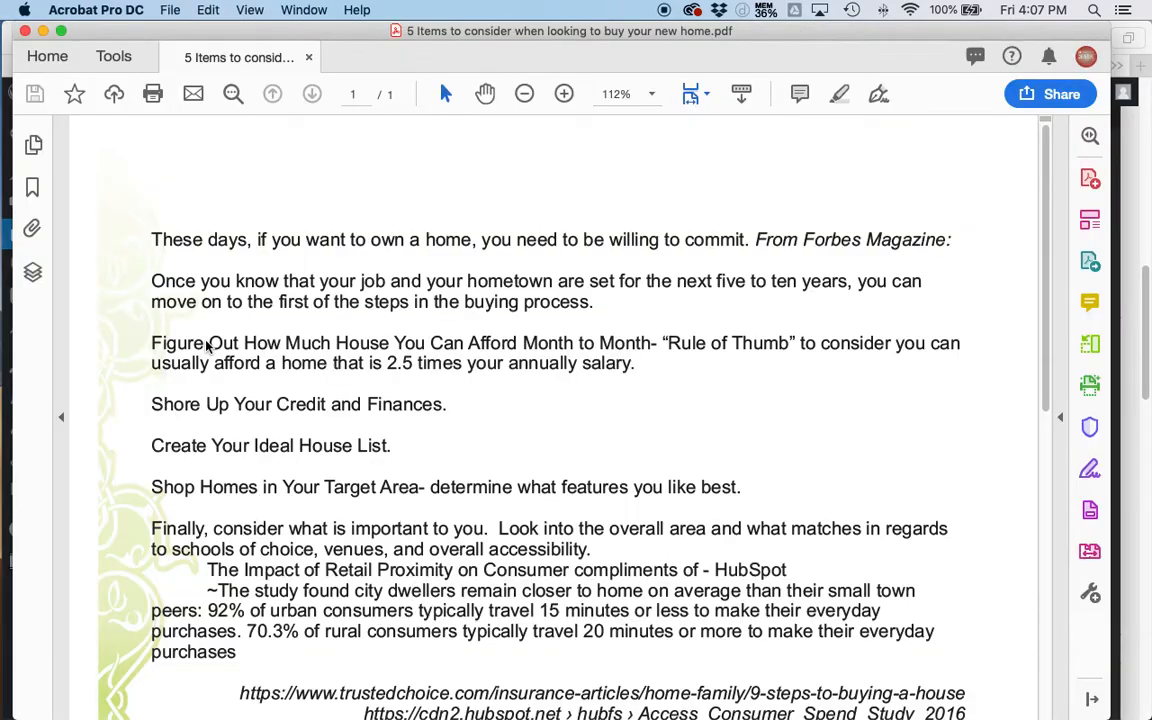
pyautogui.moveTo(755, 240); pyautogui.dragTo(950, 240)
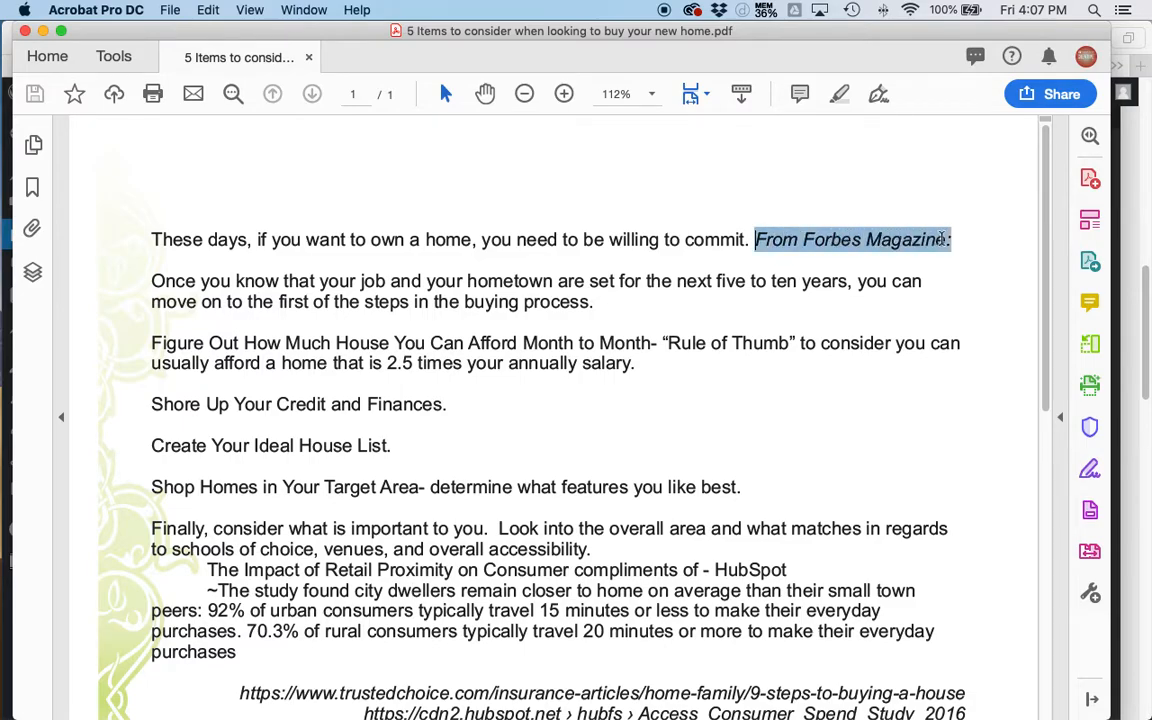
pyautogui.press('super+Tab')
pyautogui.moveTo(559, 344); pyautogui.dragTo(690, 343)
pyautogui.scroll(1, 298, 293)
pyautogui.click(272, 271)
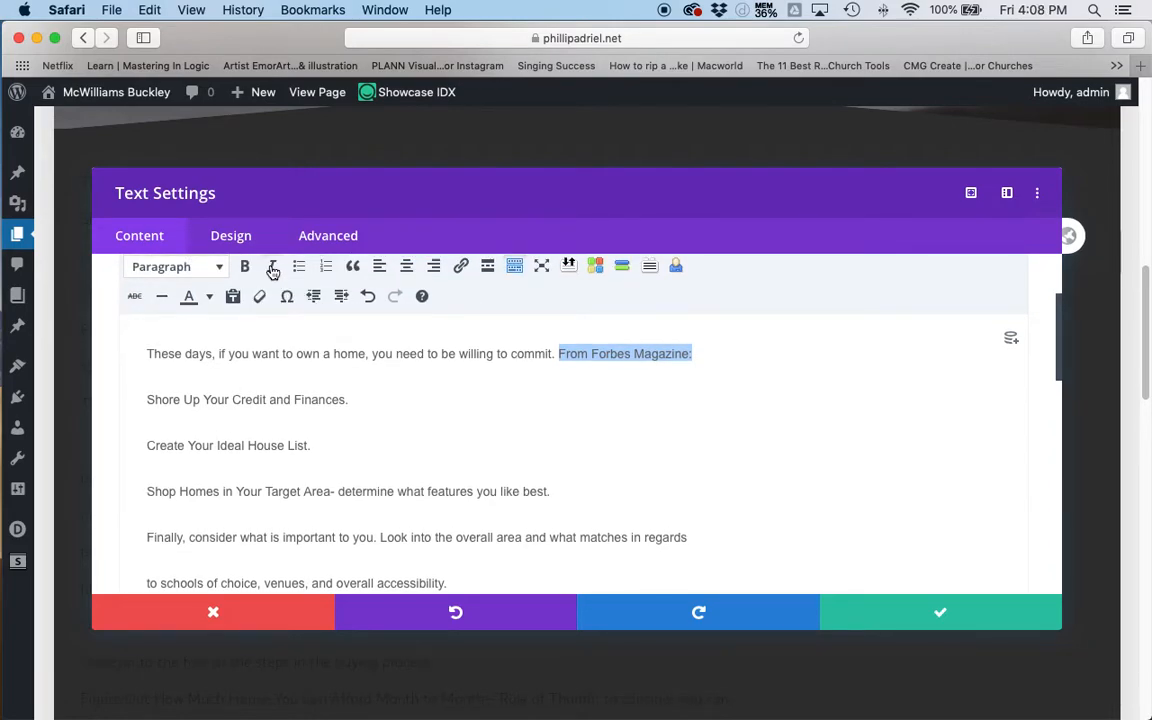
pyautogui.click(408, 421)
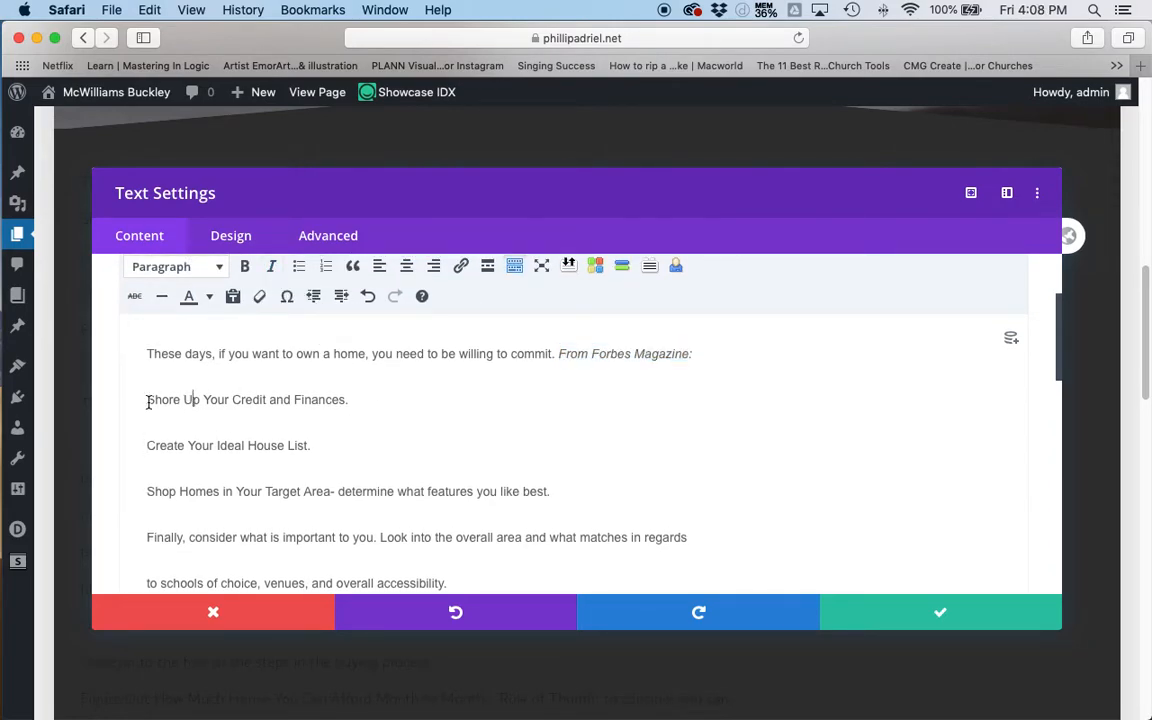
# Step: Compare the pasted article's paragraph order, from its opening lines to the closing link, with the original PDF in Acrobat
pyautogui.press('super+Tab')
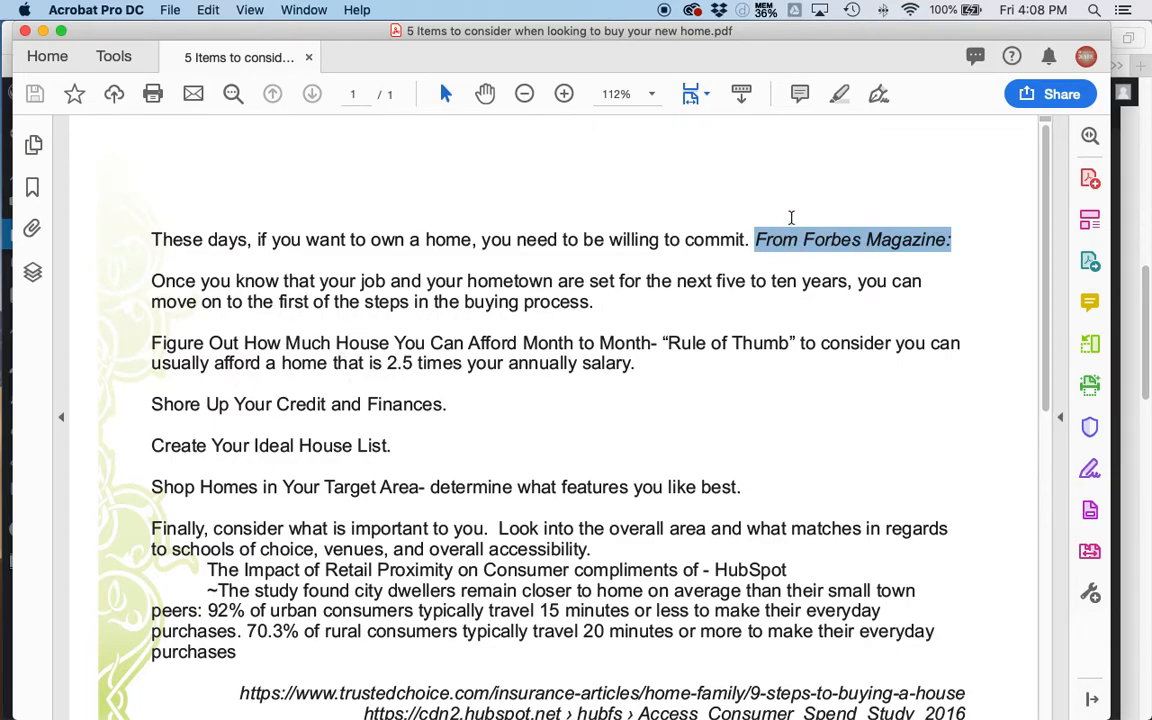
pyautogui.scroll(-2, 496, 270)
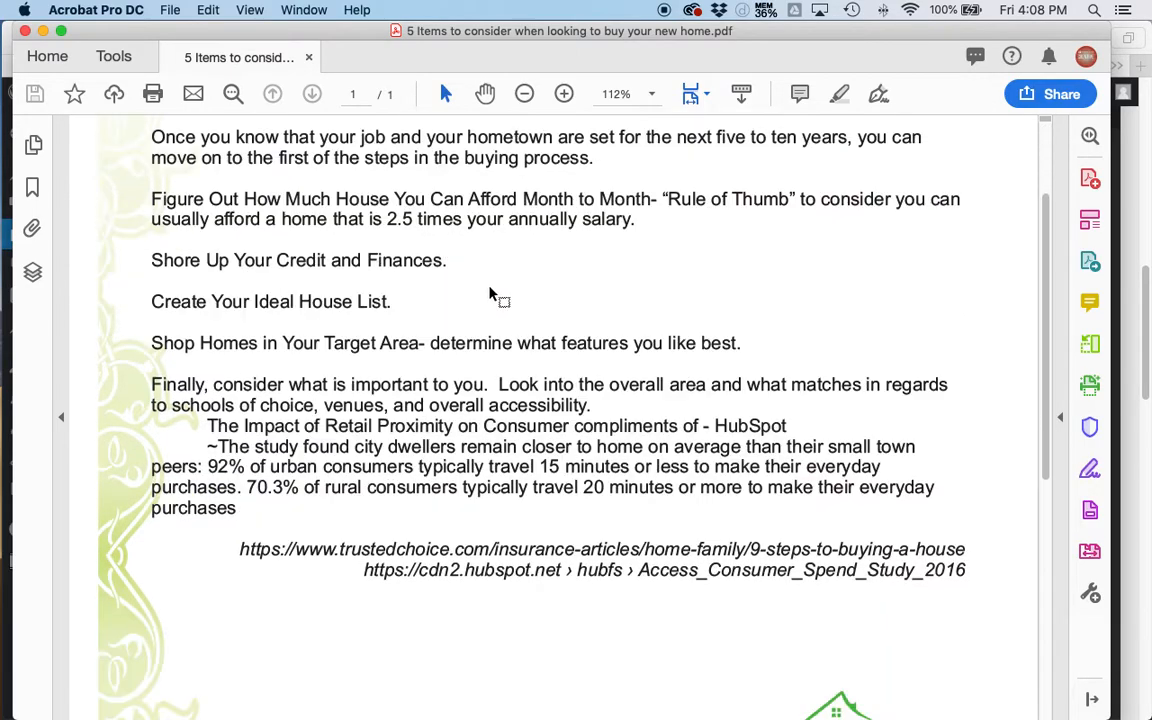
pyautogui.press('super+Tab')
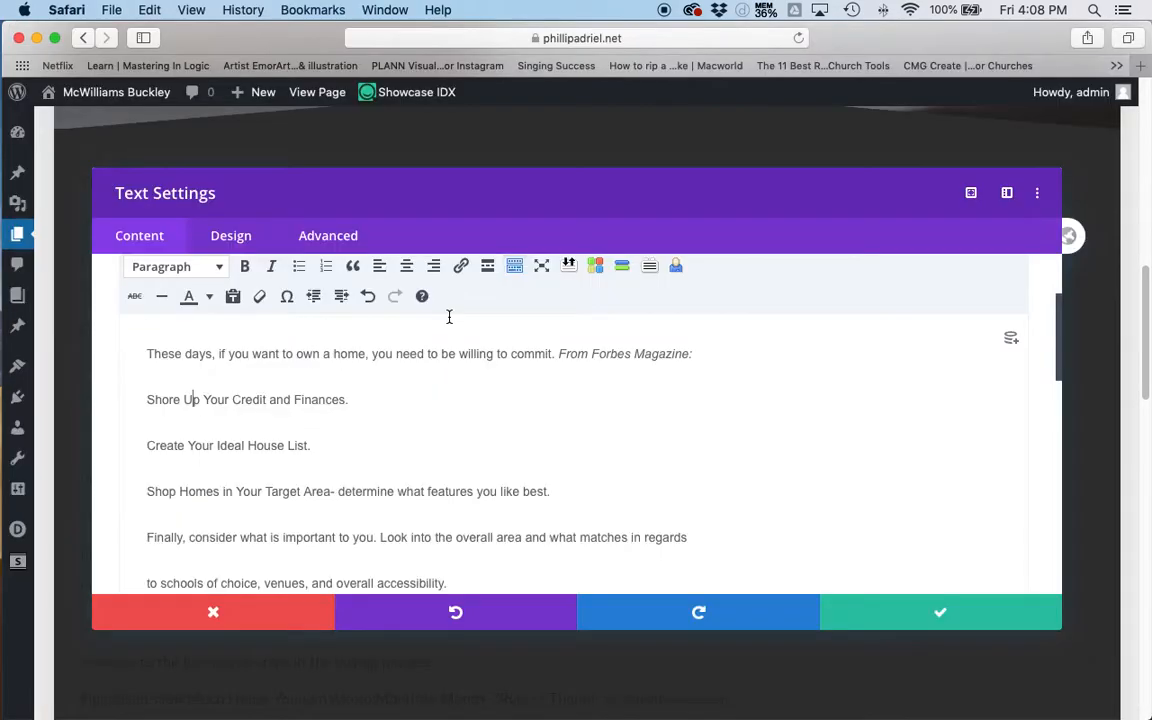
pyautogui.scroll(1, 407, 372)
pyautogui.scroll(-3, 496, 368)
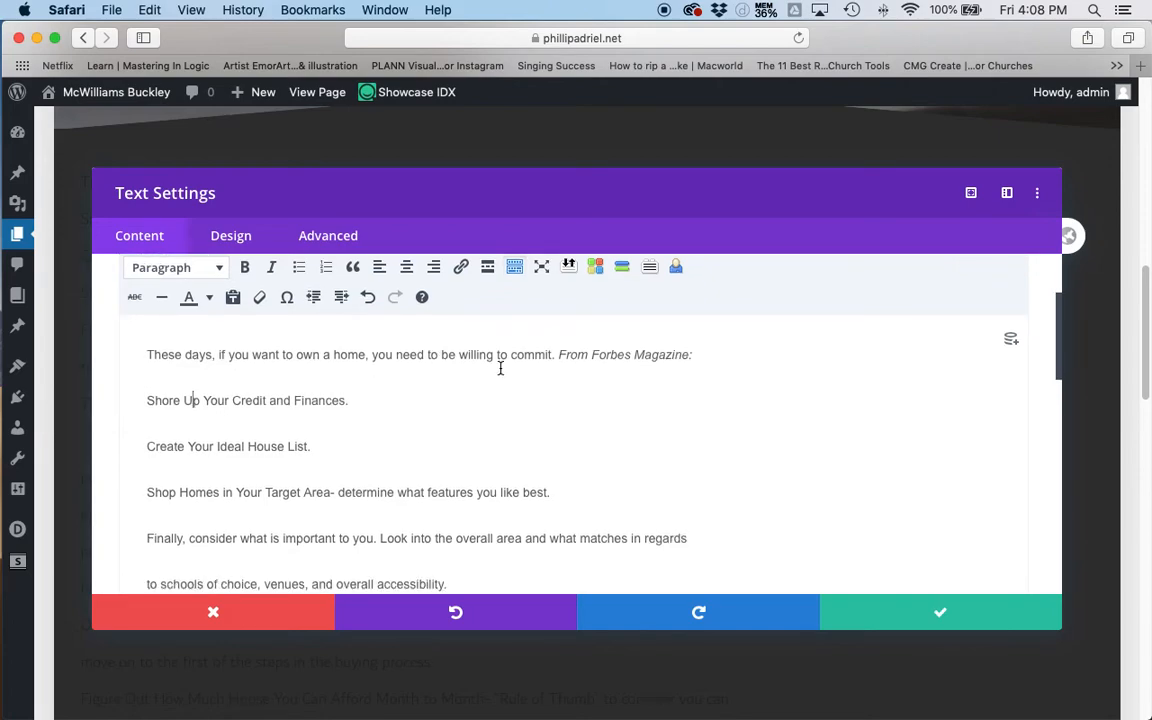
pyautogui.scroll(-10, 476, 389)
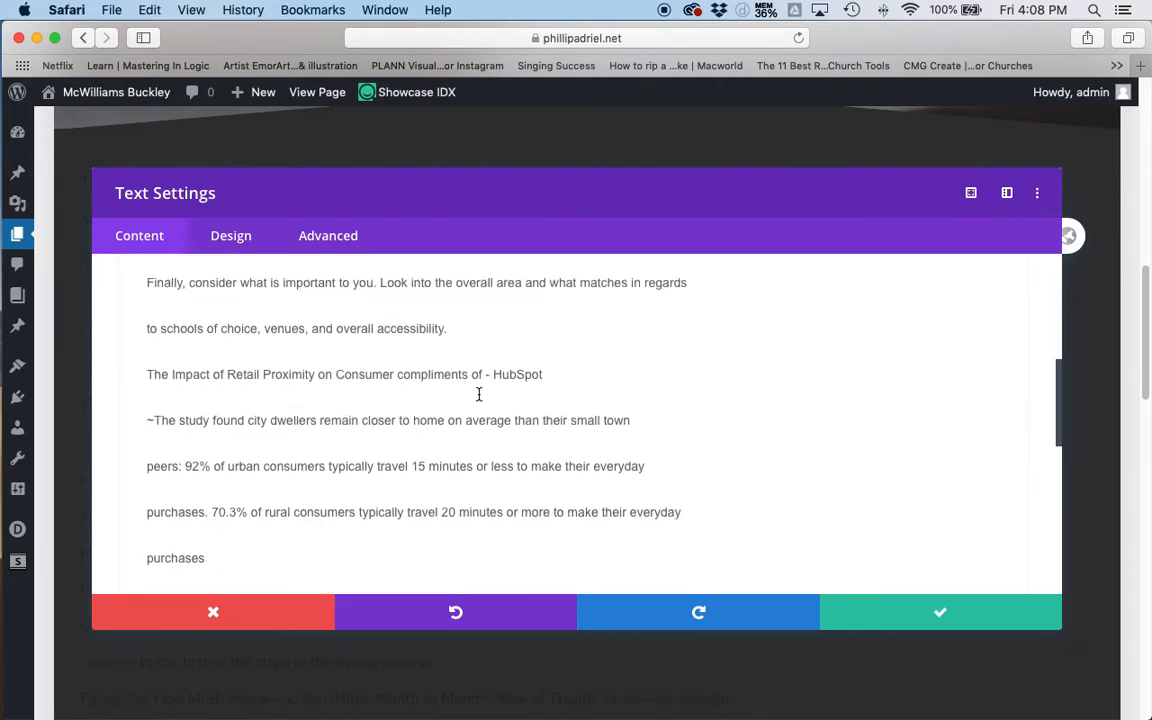
pyautogui.scroll(-5, 478, 397)
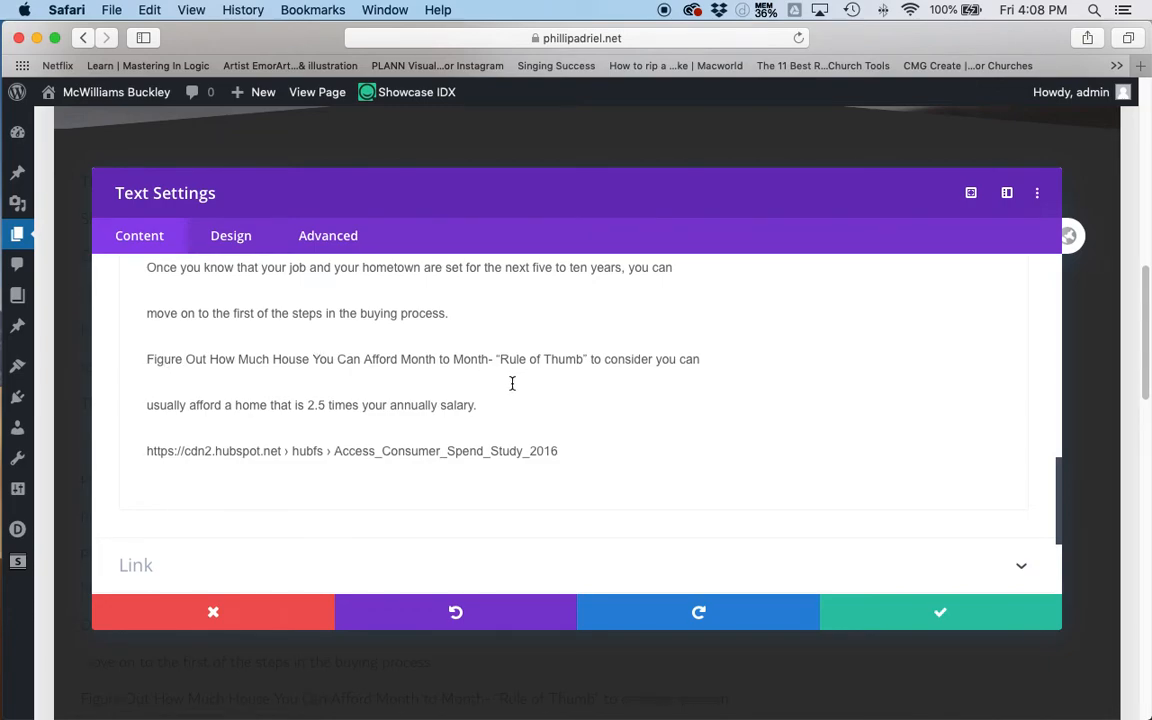
pyautogui.press('super+Tab')
pyautogui.scroll(2, 621, 200)
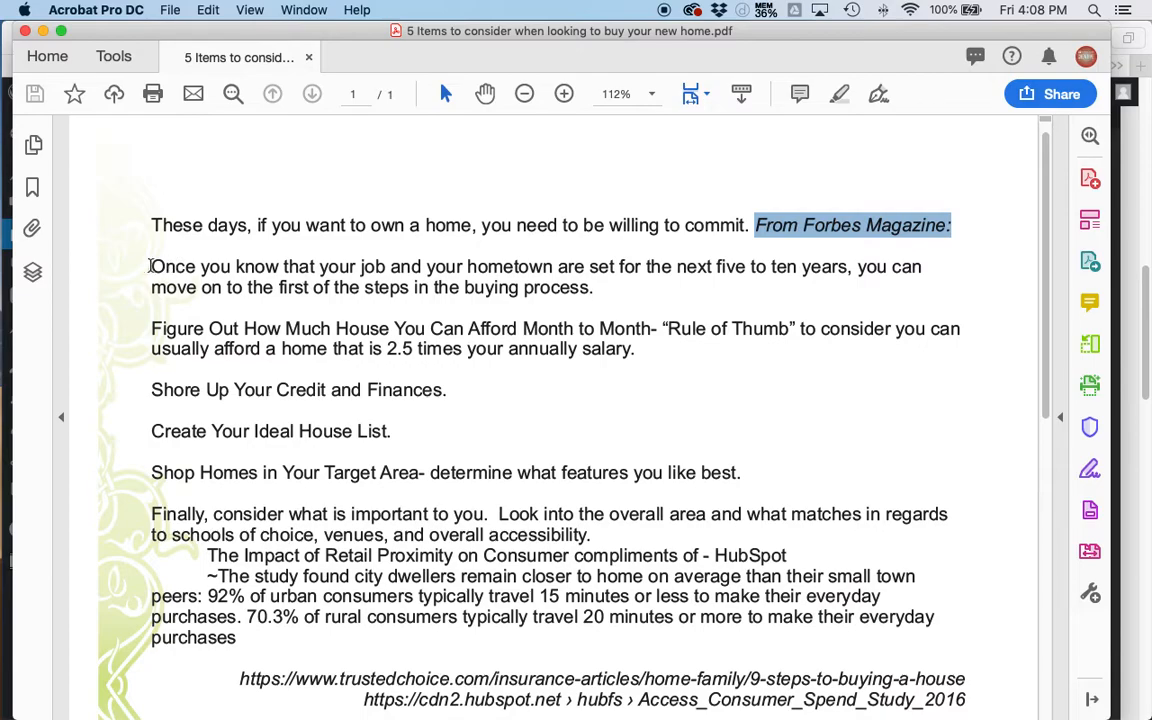
pyautogui.moveTo(594, 270); pyautogui.dragTo(290, 287)
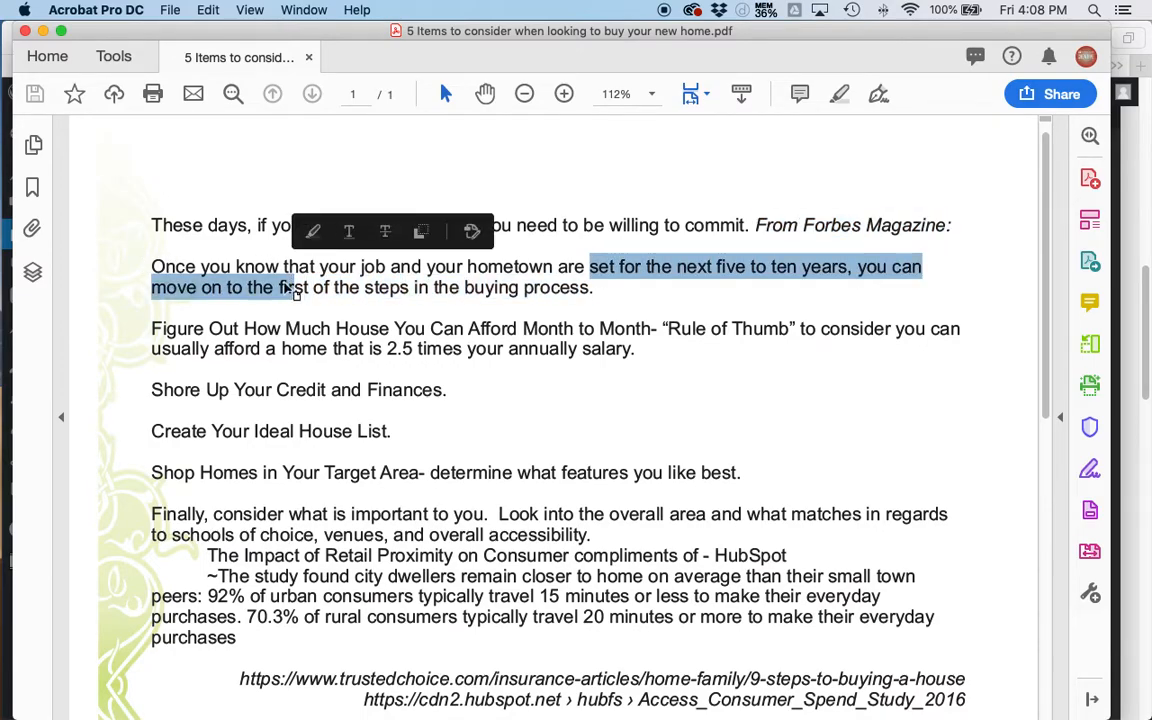
pyautogui.click(214, 267)
pyautogui.moveTo(155, 266); pyautogui.dragTo(598, 305)
pyautogui.press('super+Tab')
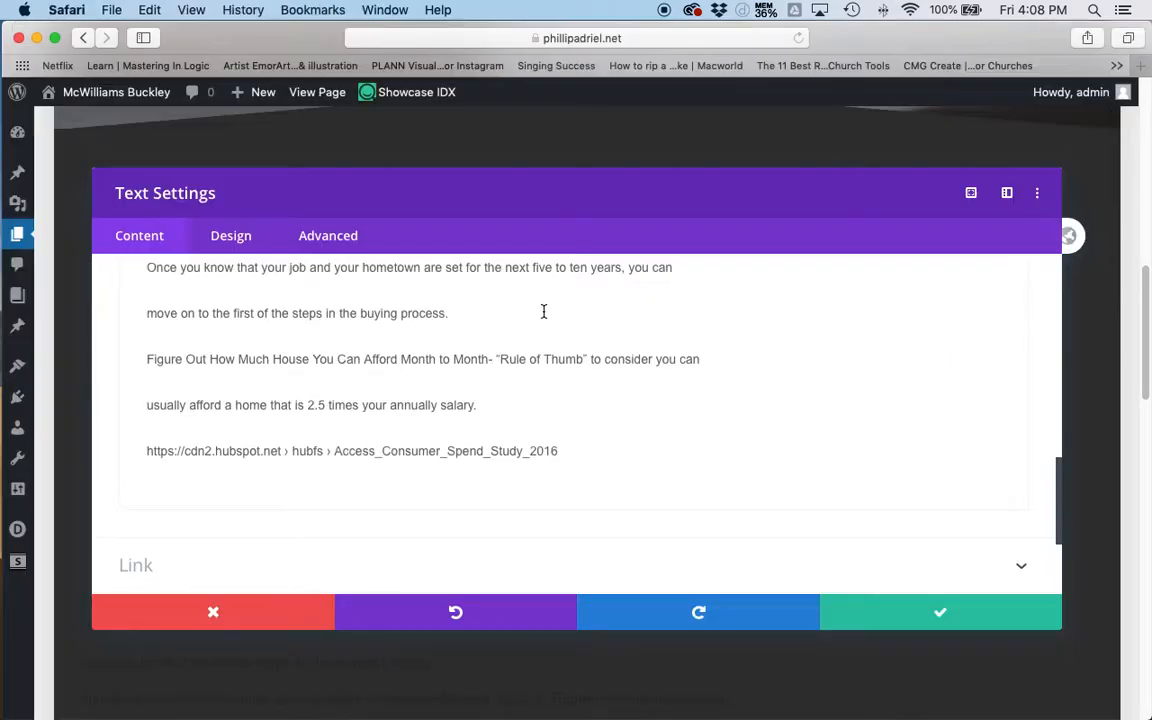
# Step: Clear the Text module's body and paste in only the PDF's first paragraph, "These days, if you want to own a home..."
pyautogui.press('super+a')
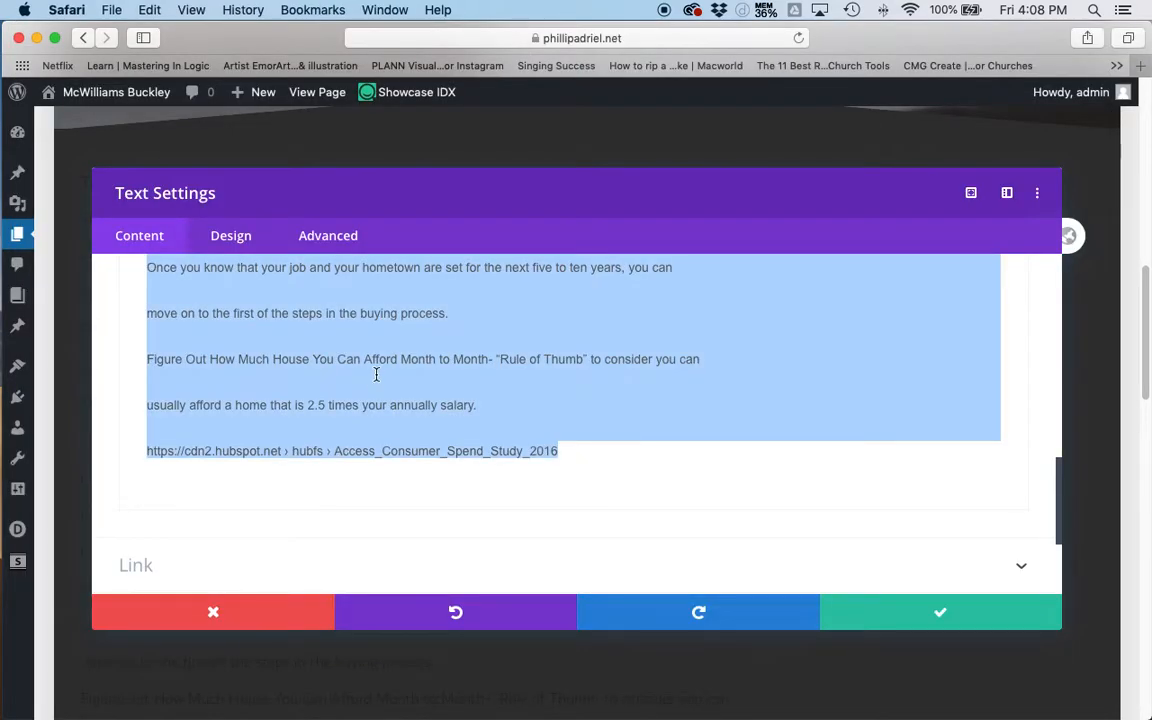
pyautogui.press('BackSpace')
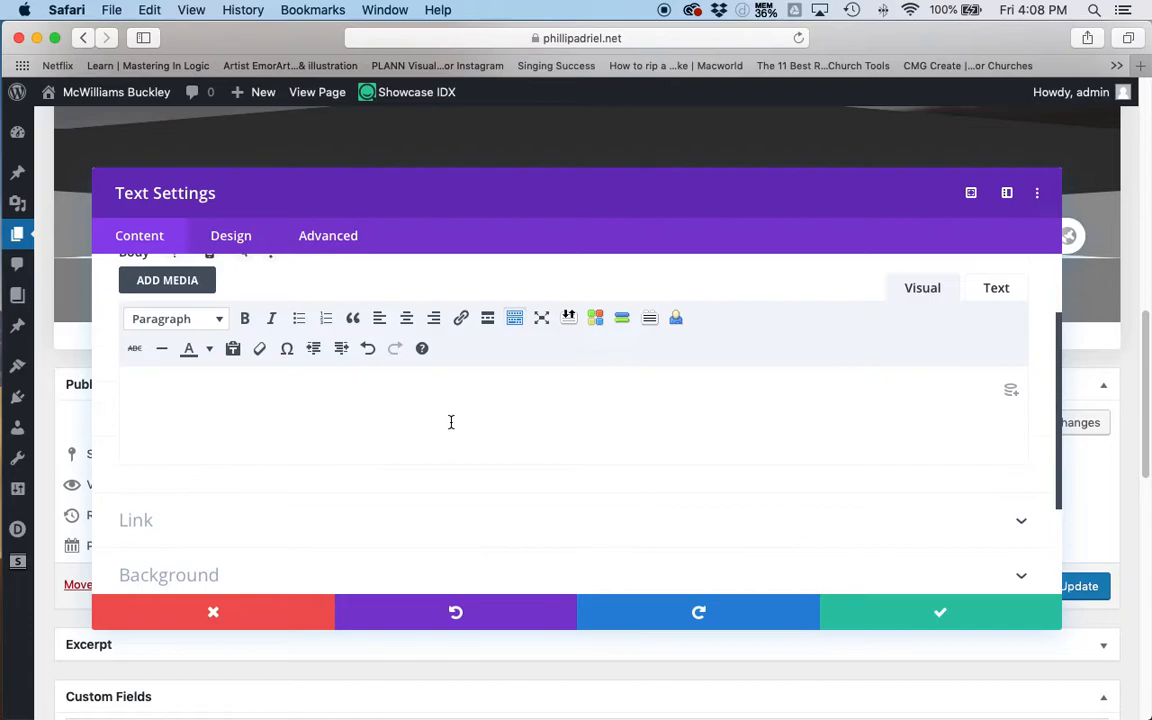
pyautogui.press('super+Tab')
pyautogui.moveTo(155, 226); pyautogui.dragTo(953, 224)
pyautogui.press('super+c')
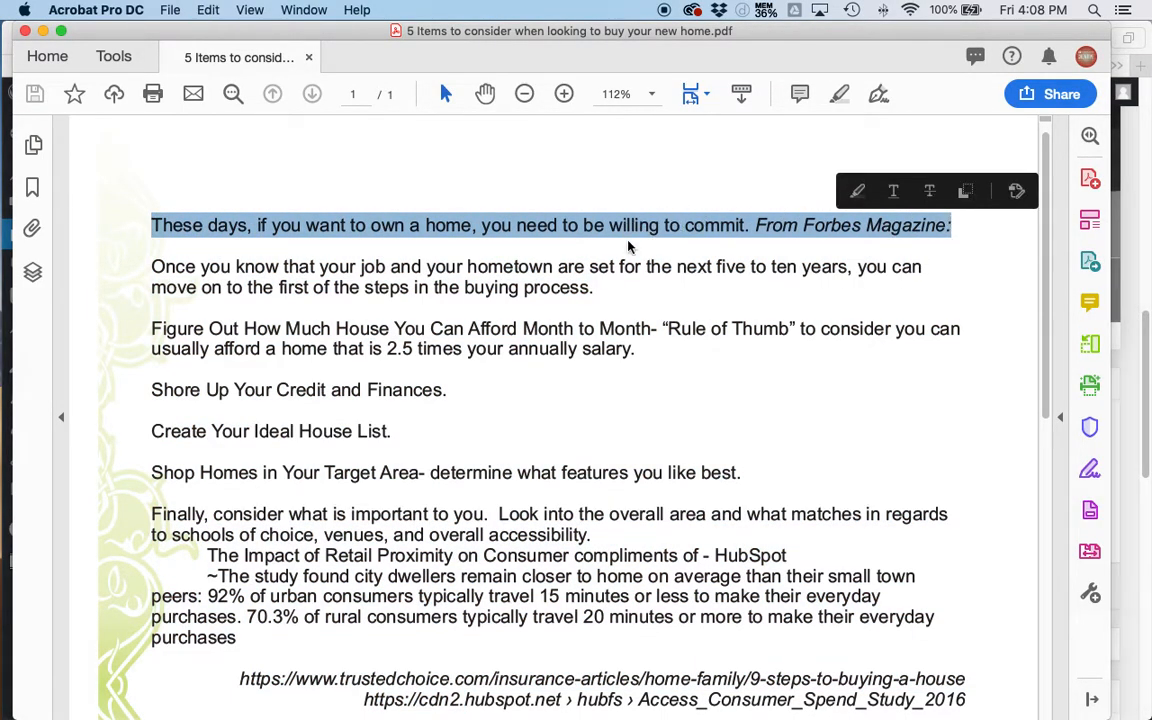
pyautogui.press('super+Tab')
pyautogui.press('super+v')
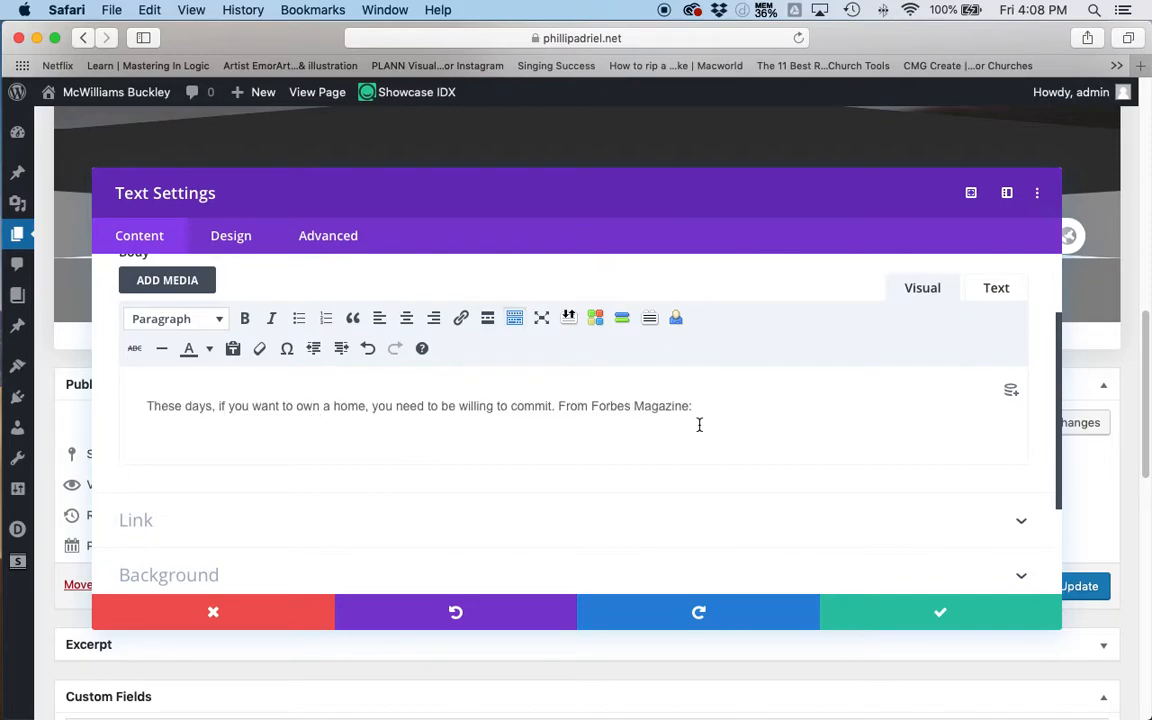
# Step: Copy the "Once you know that your job and your hometown" paragraph from the PDF into a new paragraph of the Text module
pyautogui.press('Return')
pyautogui.press('super+Tab')
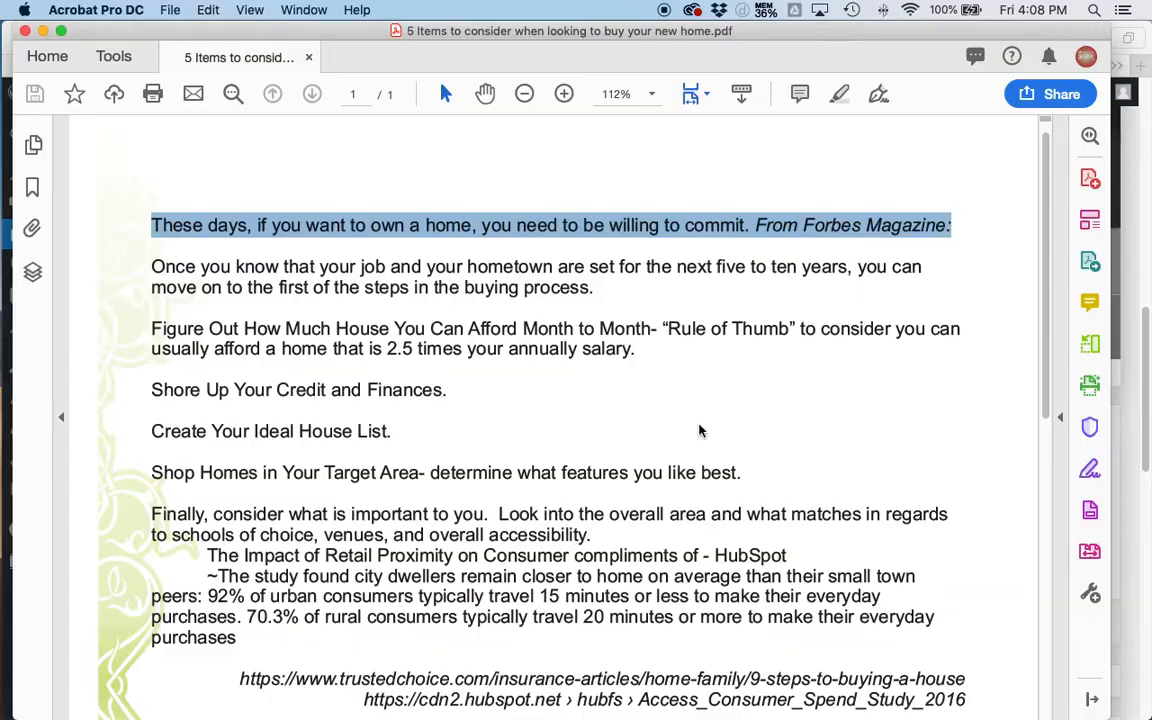
pyautogui.moveTo(153, 267); pyautogui.dragTo(592, 293)
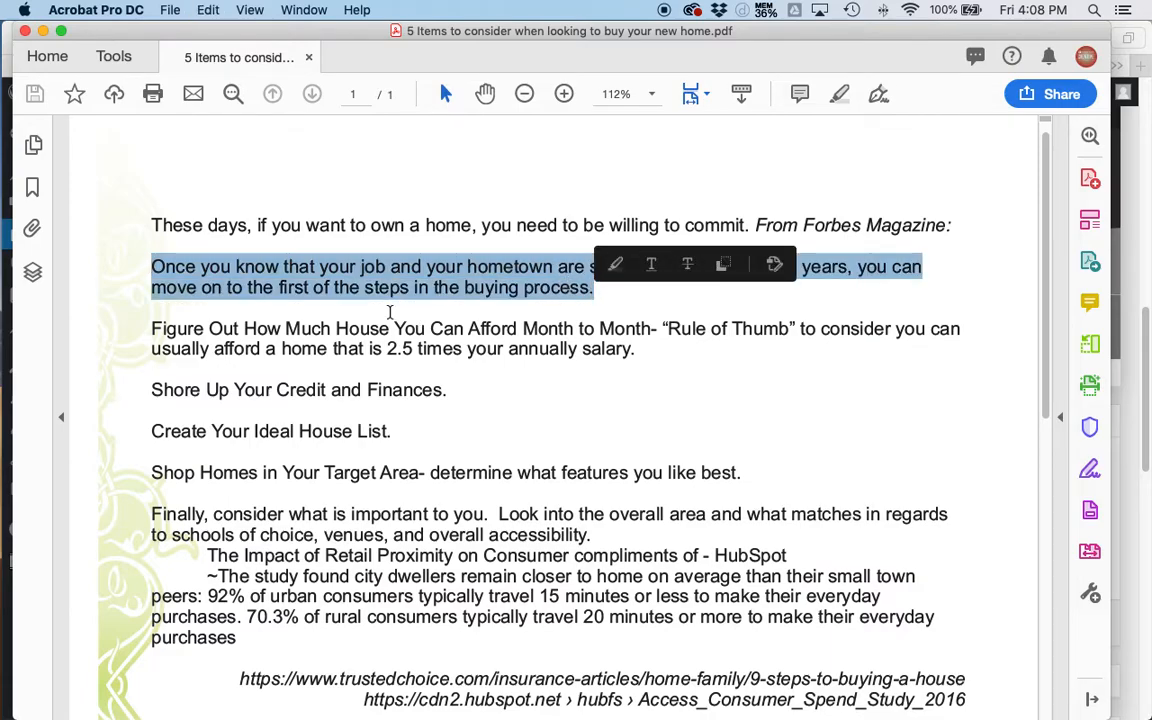
pyautogui.press('super+Tab')
pyautogui.press('super+v')
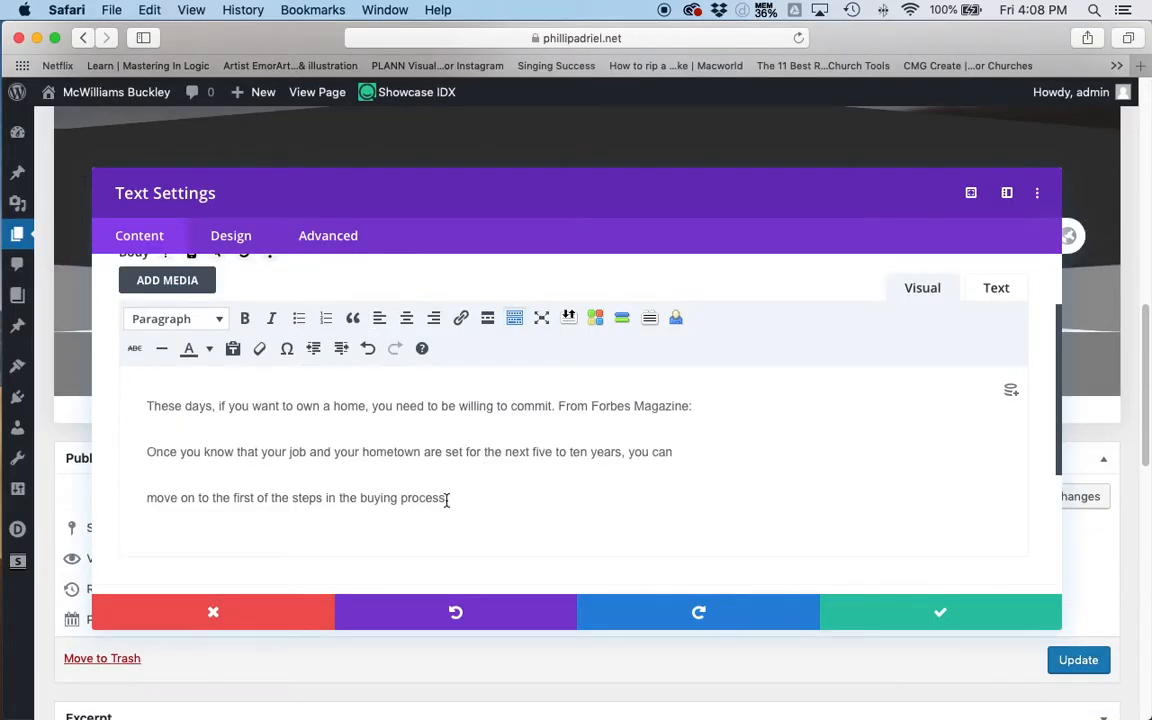
# Step: Join the second paragraph's two lines between "you can" and "move on", and italicize "From Forbes Magazine:" in the first paragraph
pyautogui.press('super+Tab')
pyautogui.press('super+Tab')
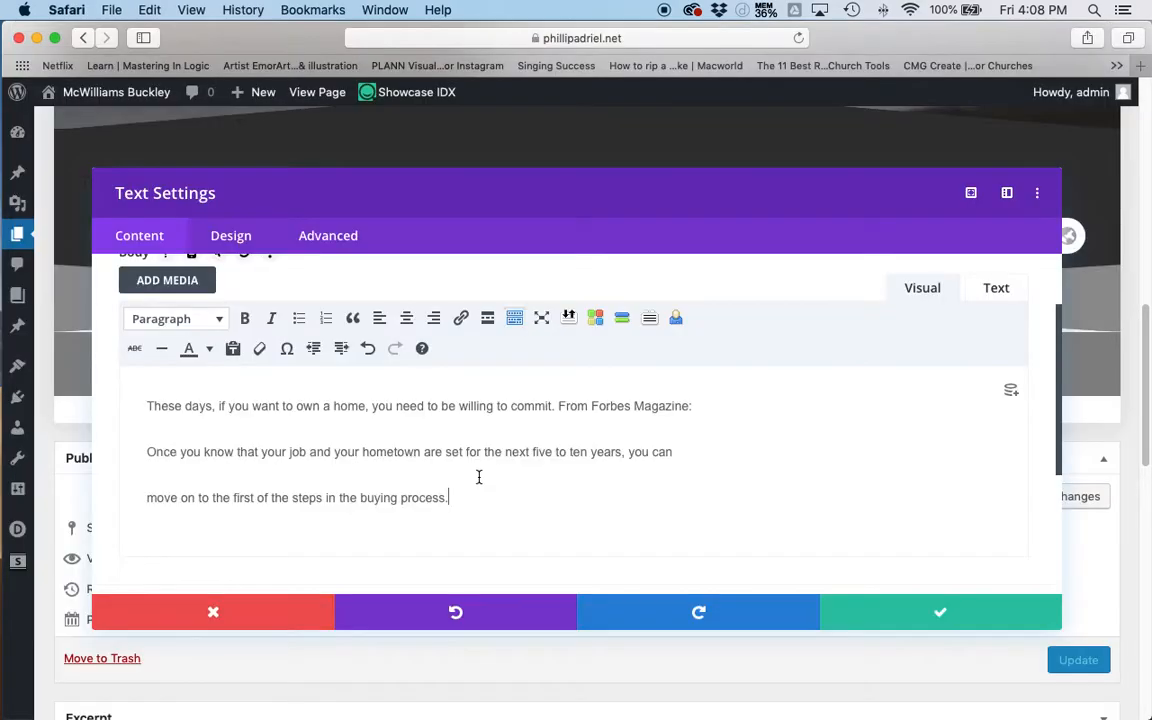
pyautogui.press('super+Tab')
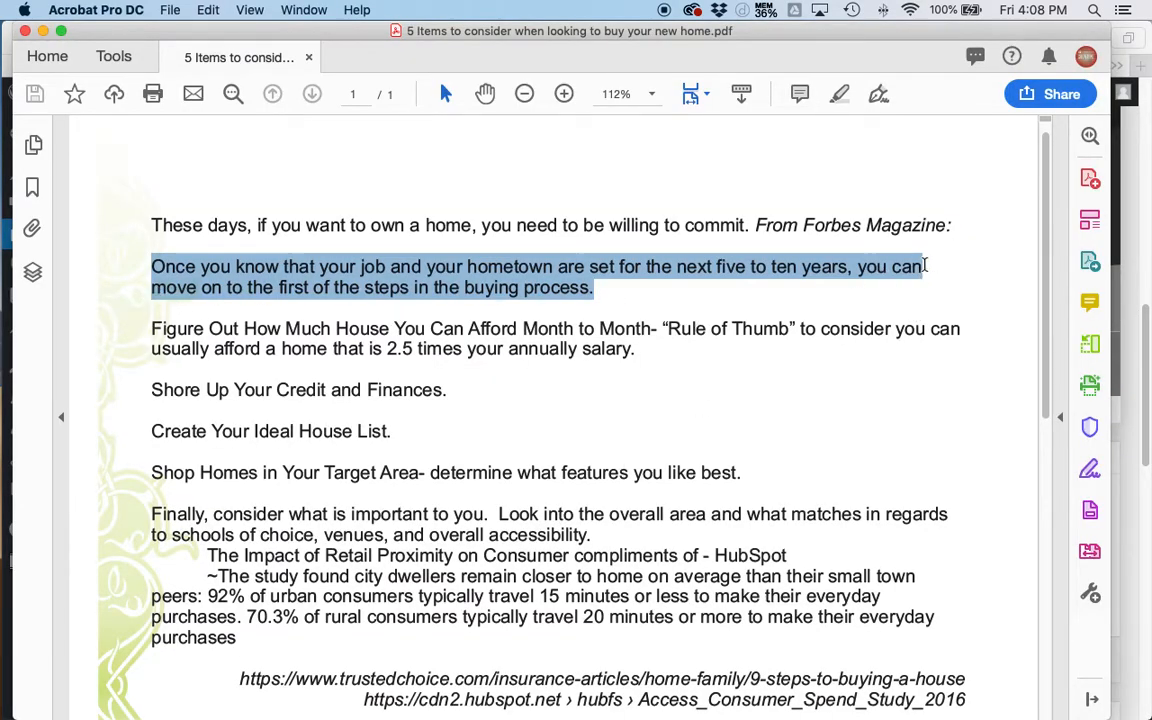
pyautogui.press('super+Tab')
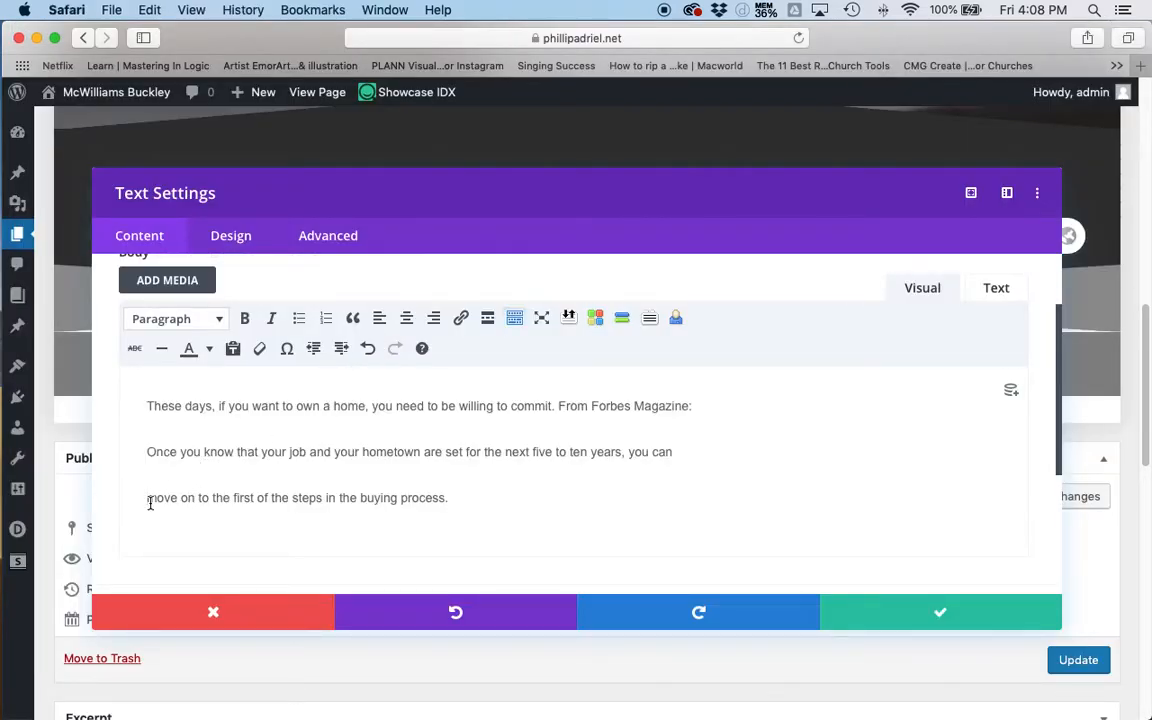
pyautogui.press('BackSpace')
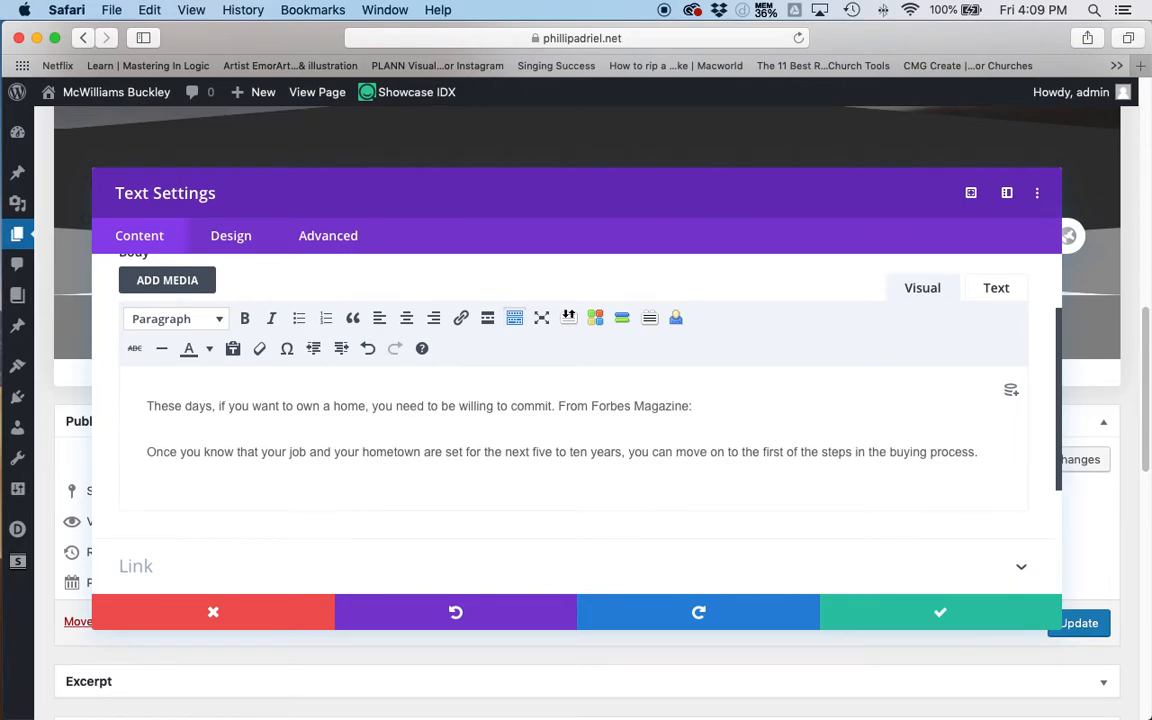
pyautogui.moveTo(701, 416); pyautogui.dragTo(571, 410)
pyautogui.click(271, 319)
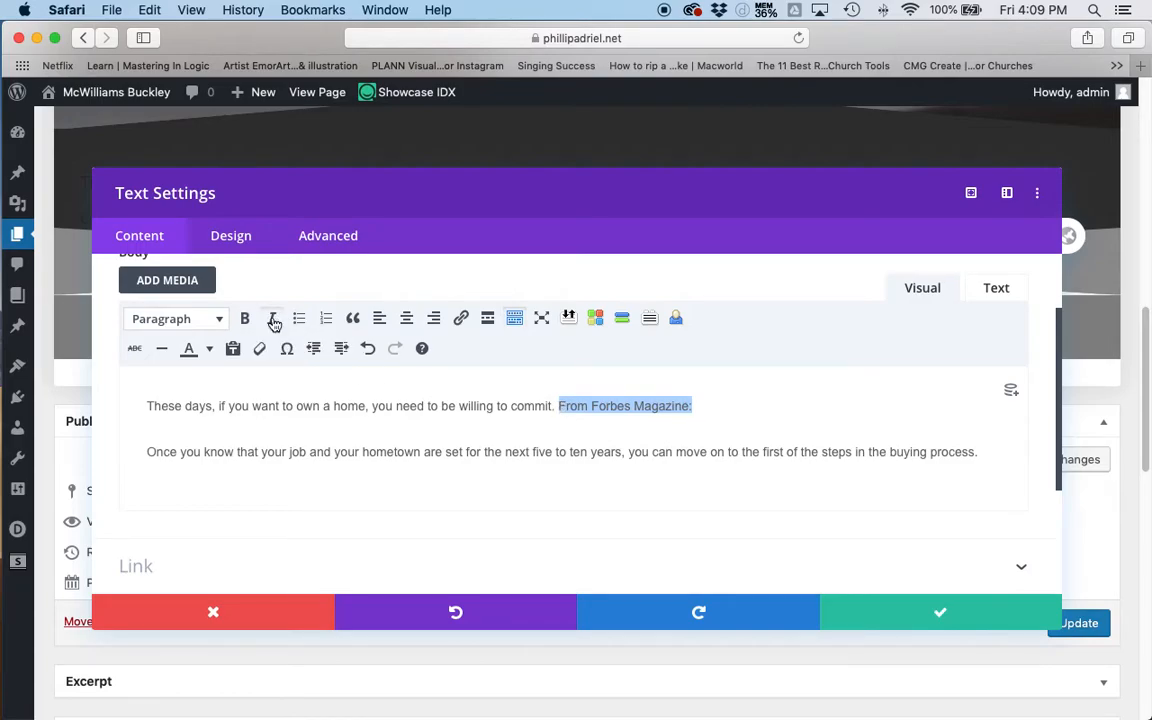
# Step: Add the PDF's "Figure Out How Much House You Can Afford" paragraph below the second one and merge its two lines into one paragraph
pyautogui.press('super+Tab')
pyautogui.moveTo(152, 328); pyautogui.dragTo(660, 343)
pyautogui.press('super+Tab')
pyautogui.click(769, 452)
pyautogui.press('Return')
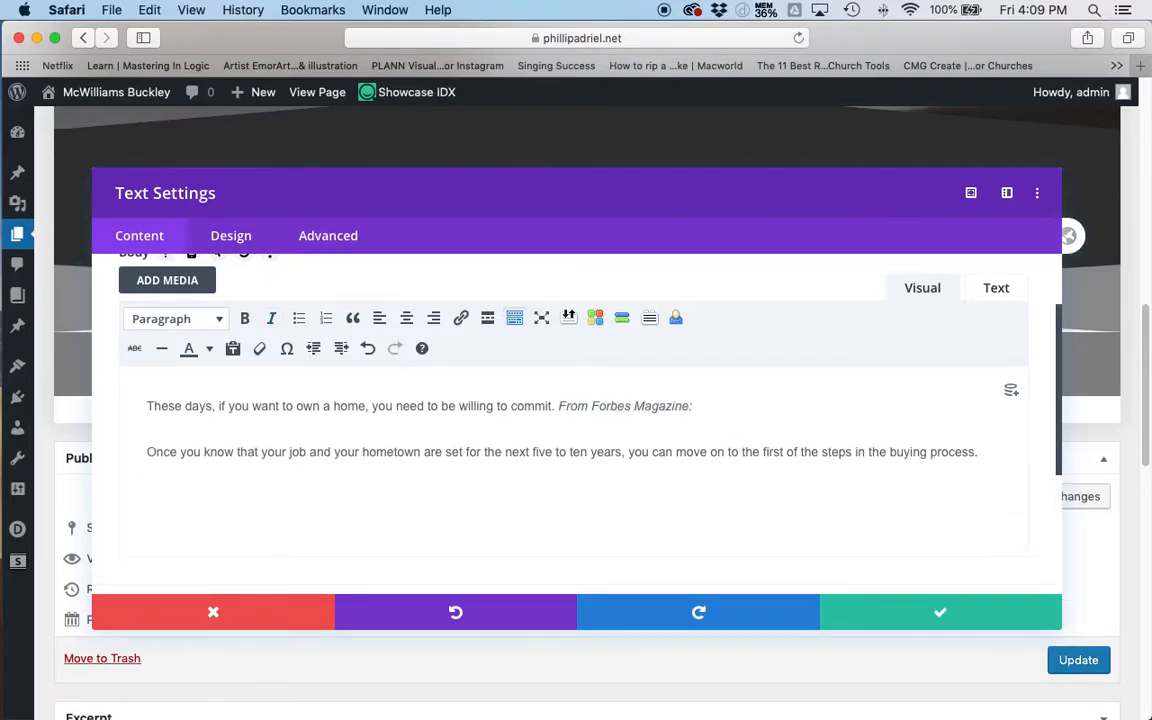
pyautogui.press('super+v')
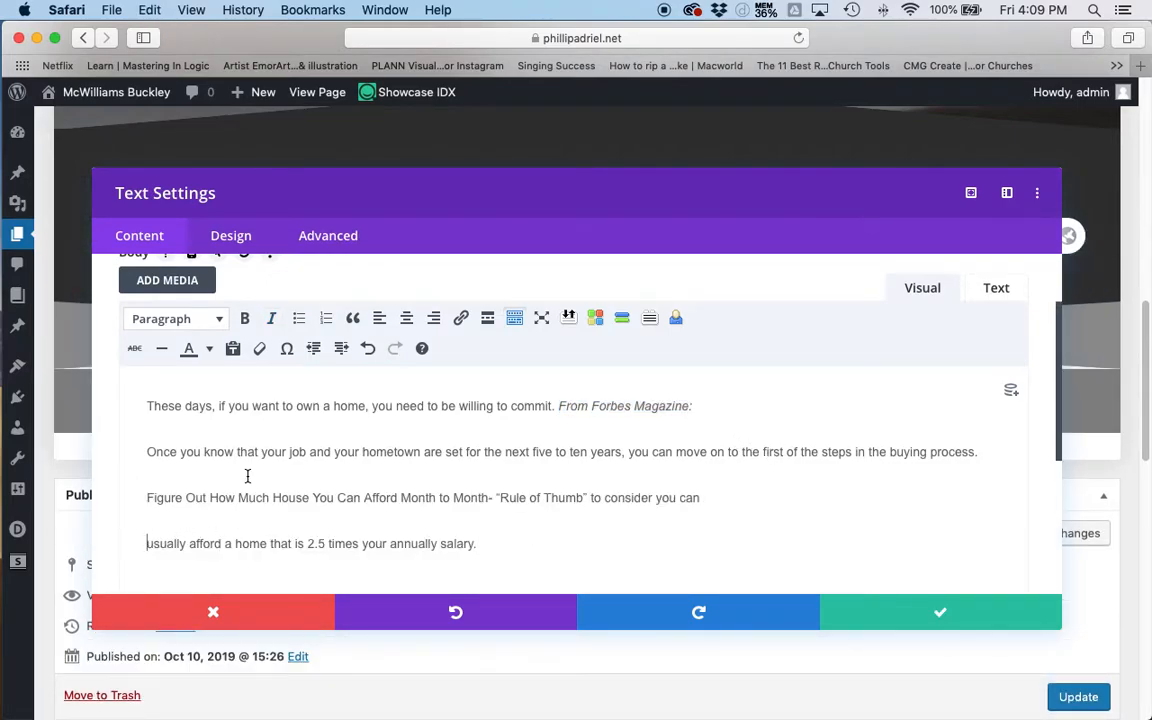
pyautogui.press('BackSpace')
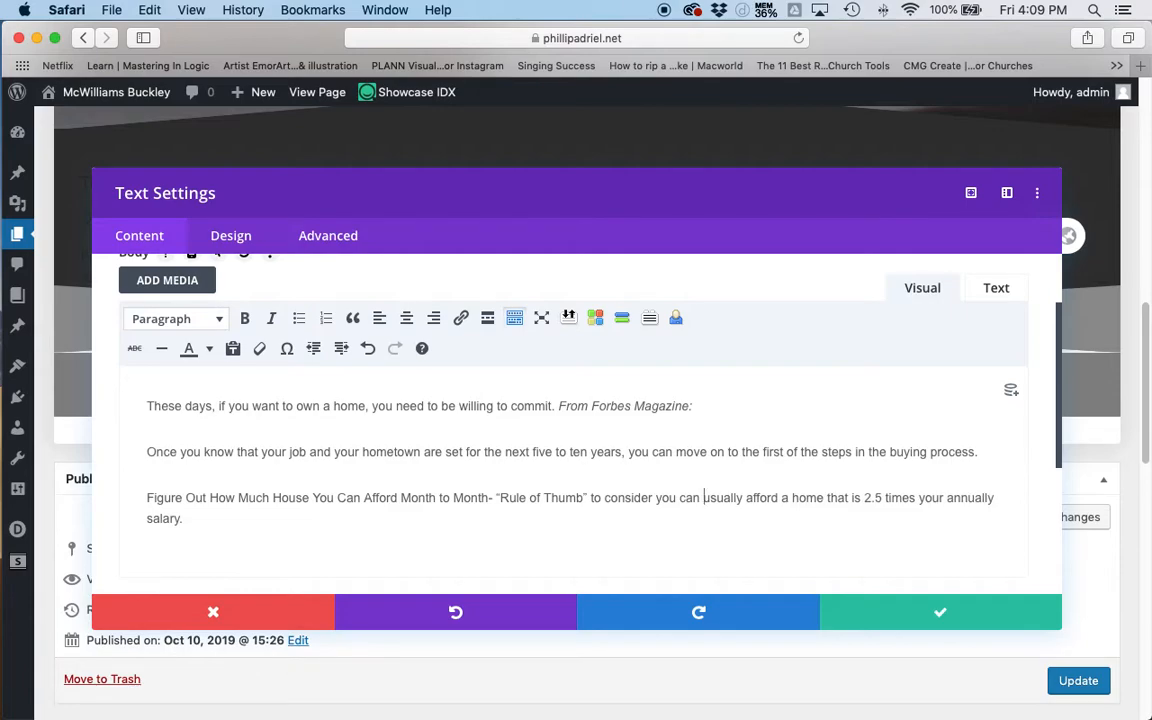
# Step: Copy the PDF lines from "Shore Up Your Credit and Finances." through "Shop Homes in Your Target Area" into a new paragraph after "salary."
pyautogui.click(234, 526)
pyautogui.press('super+Tab')
pyautogui.scroll(-2, 350, 395)
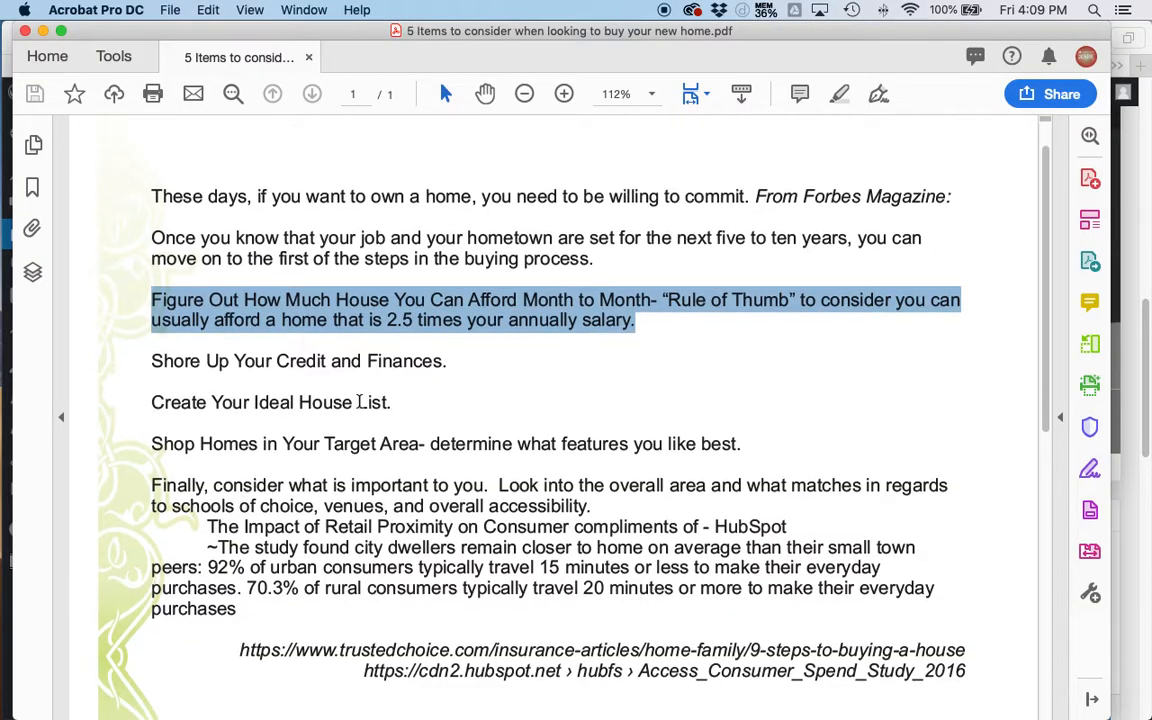
pyautogui.moveTo(151, 303)
pyautogui.mouseDown()
pyautogui.moveTo(446, 304)
pyautogui.moveTo(414, 356)
pyautogui.moveTo(743, 386)
pyautogui.mouseUp()
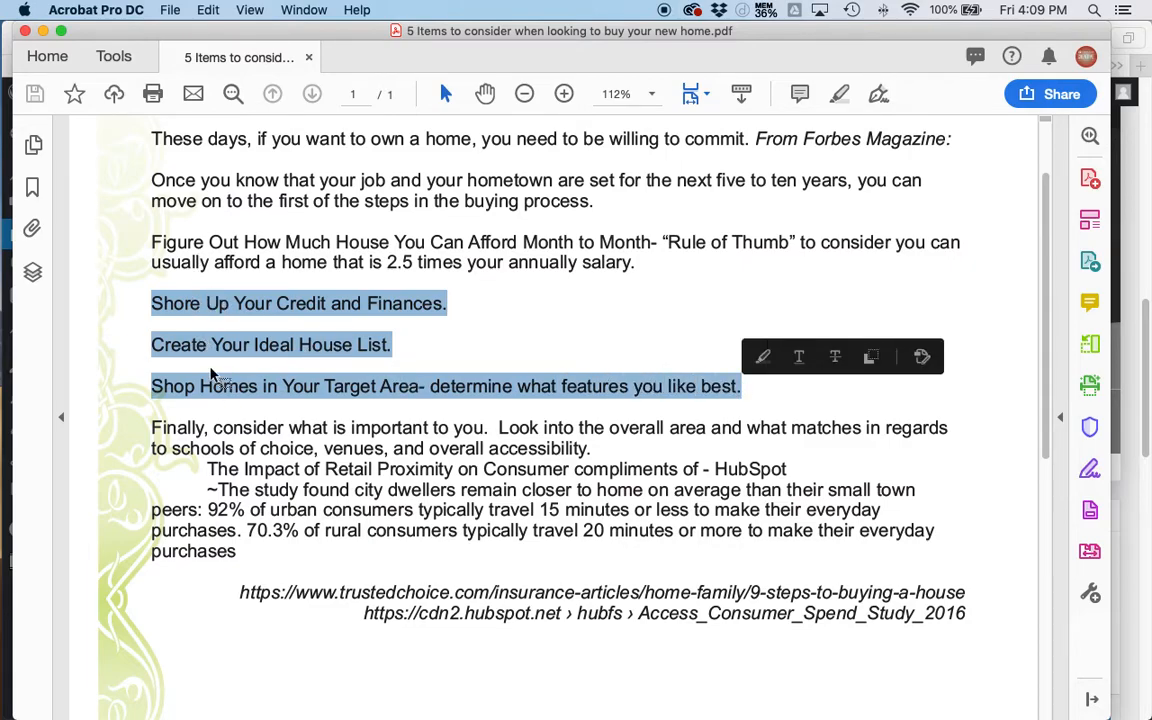
pyautogui.press('super+c')
pyautogui.press('super+Tab')
pyautogui.scroll(-2, 206, 486)
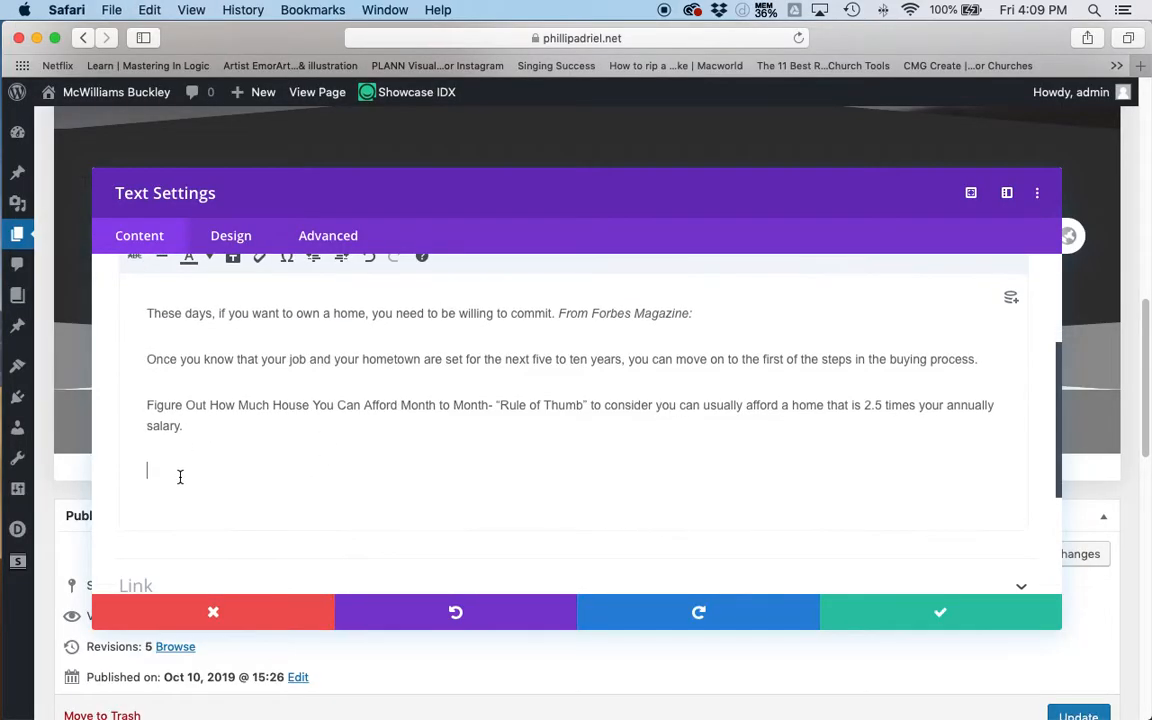
pyautogui.press('super+v')
pyautogui.scroll(-3, 237, 488)
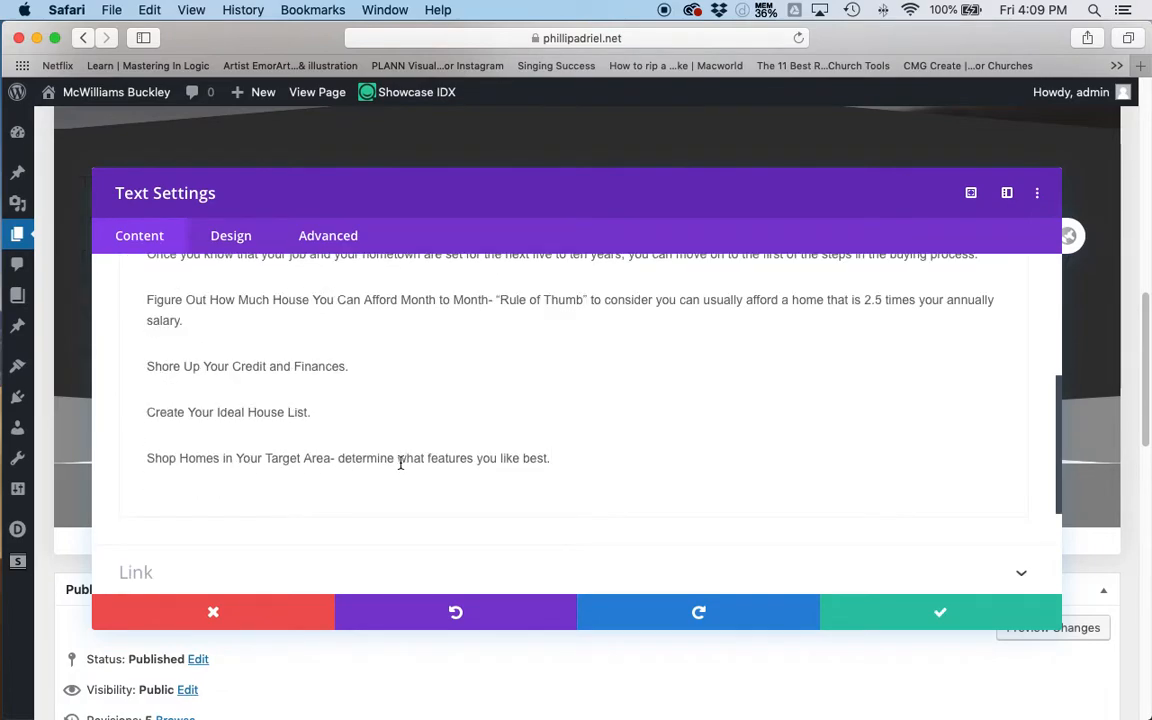
# Step: Format the three lines from "Shore Up Your Credit and Finances." to "Shop Homes in Your Target Area" as a numbered list
pyautogui.moveTo(577, 460); pyautogui.dragTo(108, 364)
pyautogui.scroll(5, 230, 370)
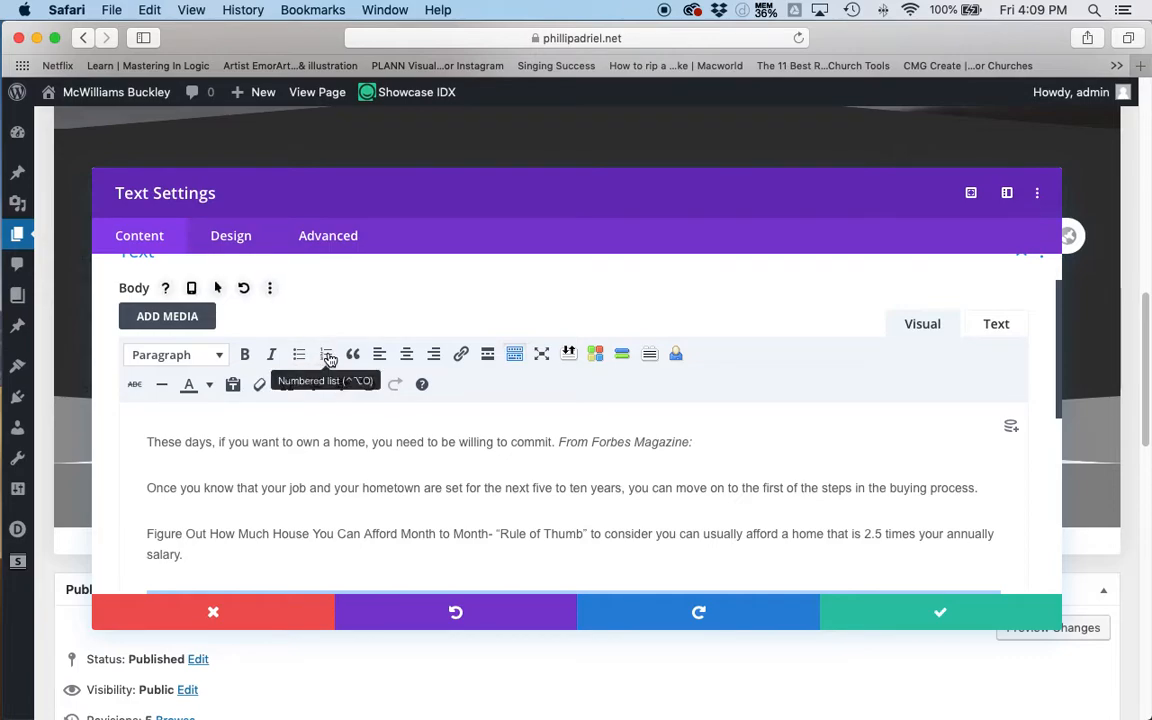
pyautogui.scroll(-3, 373, 481)
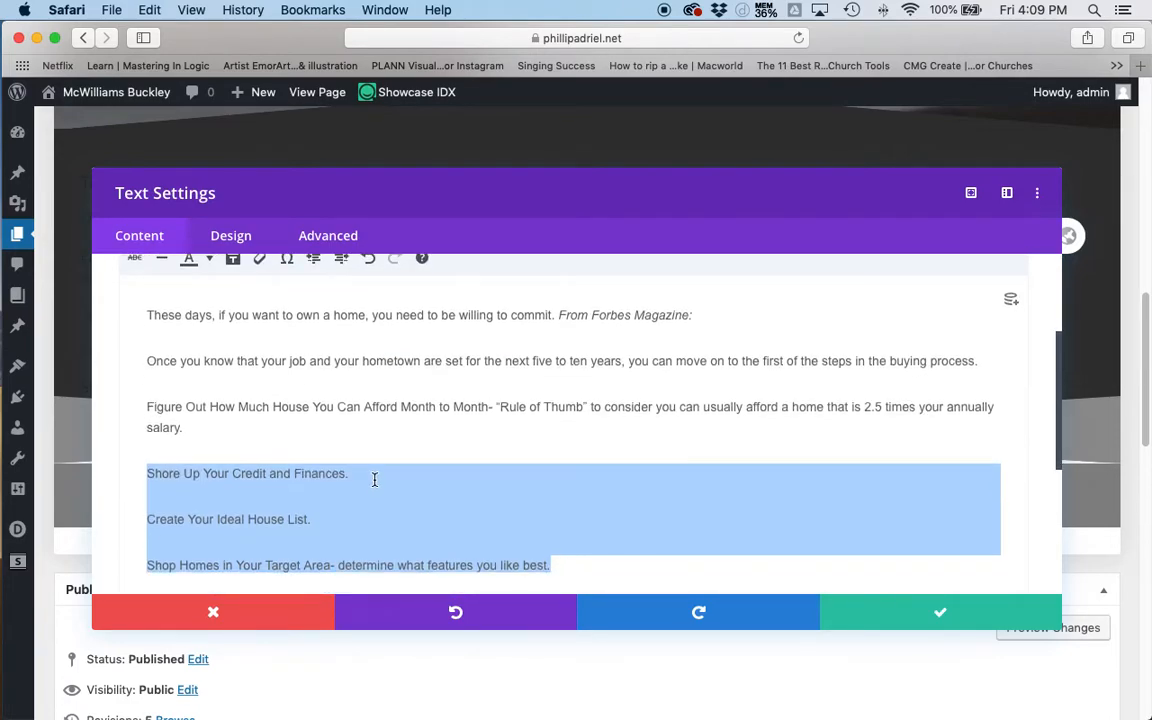
pyautogui.scroll(4, 375, 478)
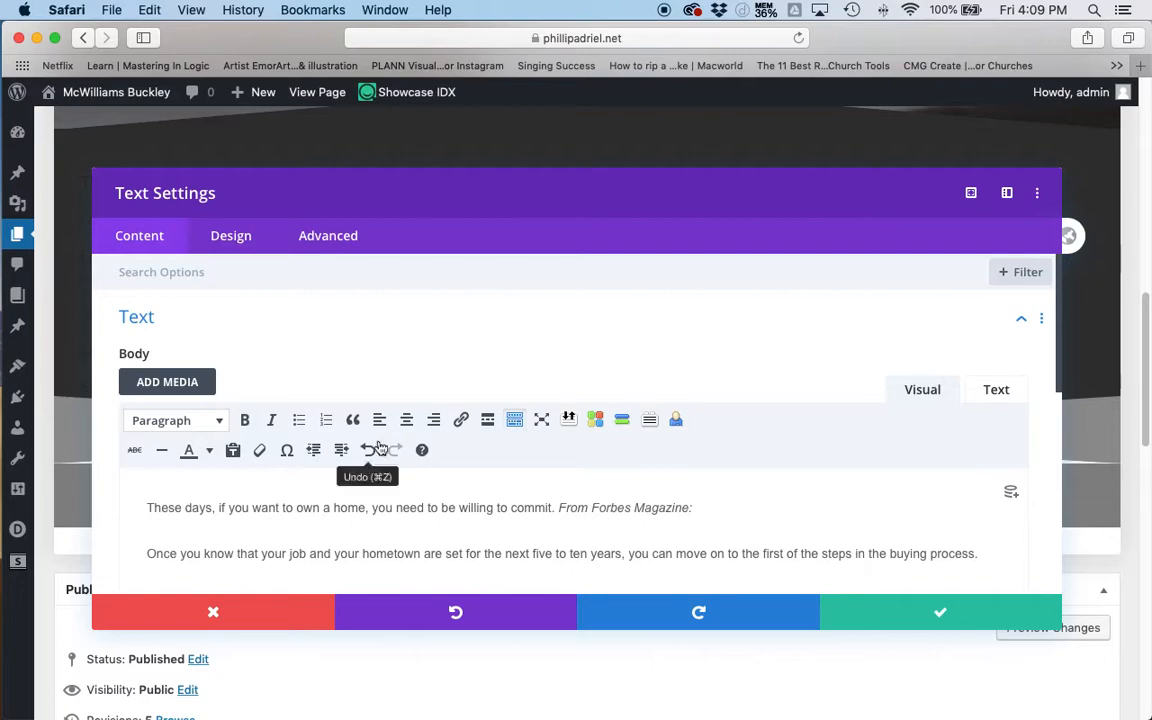
pyautogui.click(328, 421)
pyautogui.scroll(-2, 329, 410)
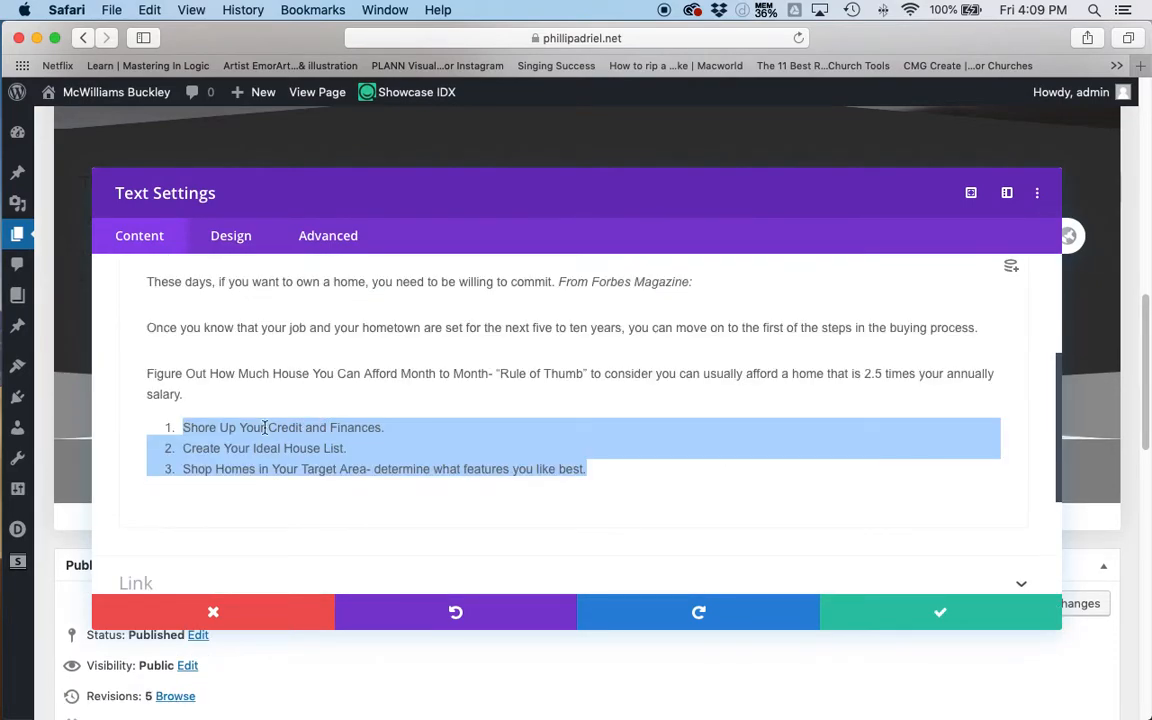
pyautogui.click(602, 475)
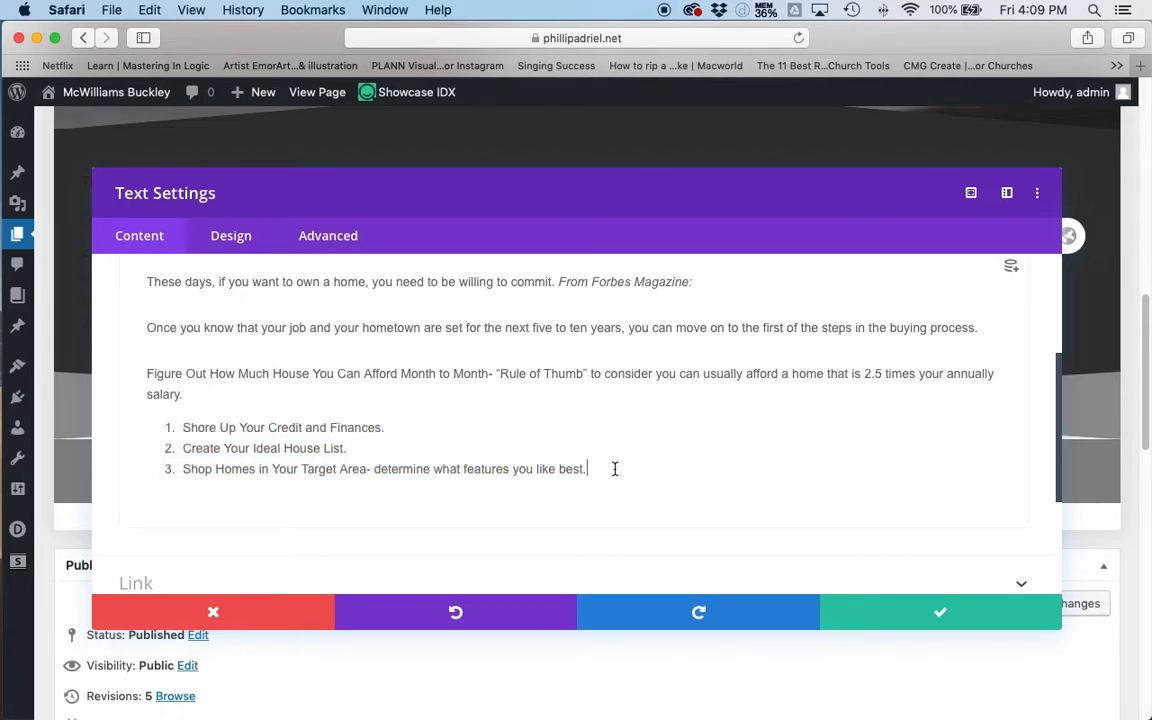
pyautogui.press('Return')
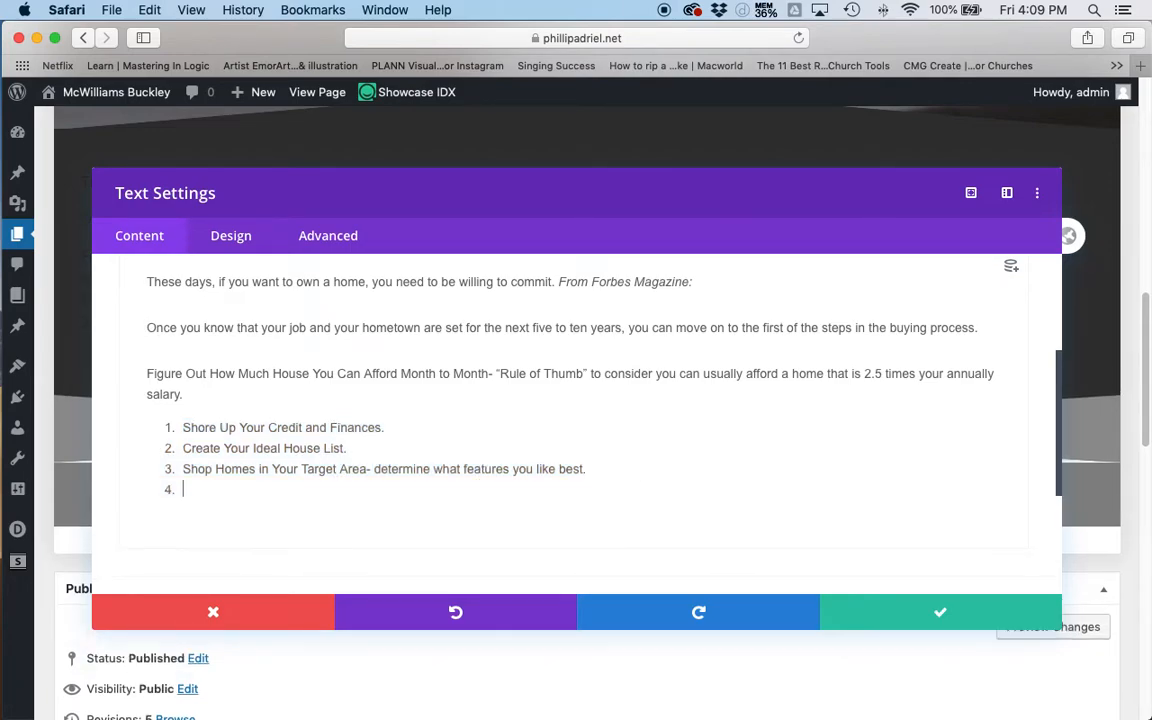
pyautogui.press('BackSpace')
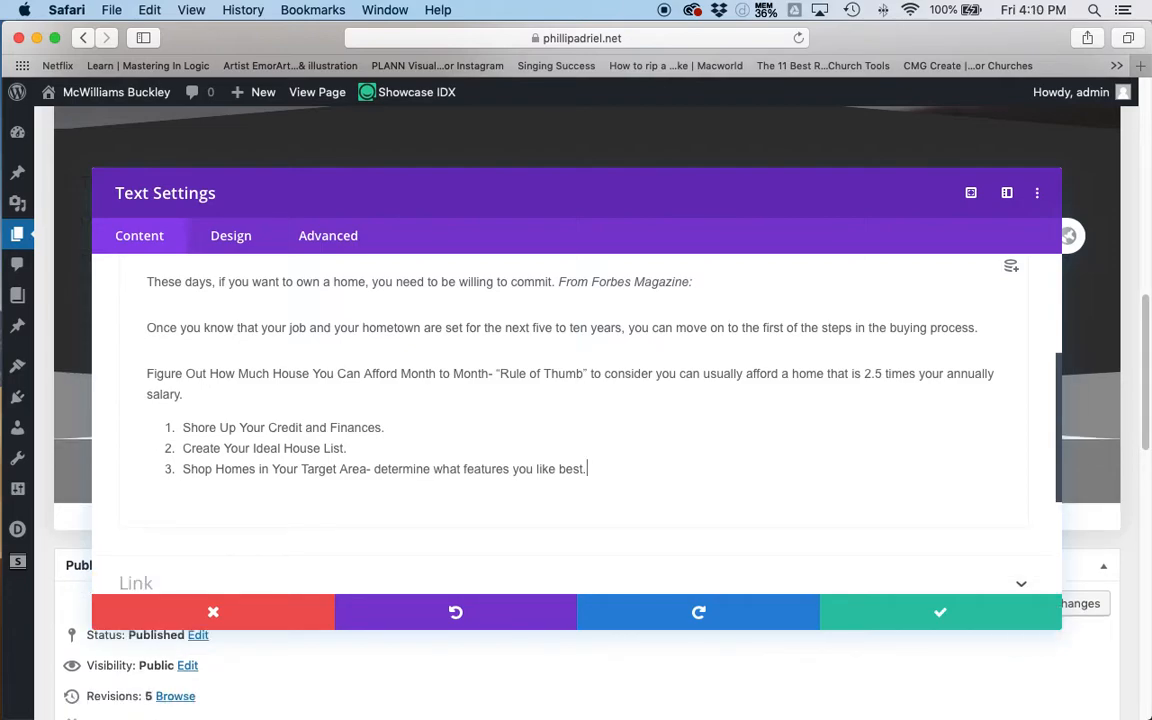
# Step: Copy the PDF's "Finally, consider what is important to you" paragraph below the numbered list and merge its two lines into one paragraph
pyautogui.press('Return')
pyautogui.press('Return')
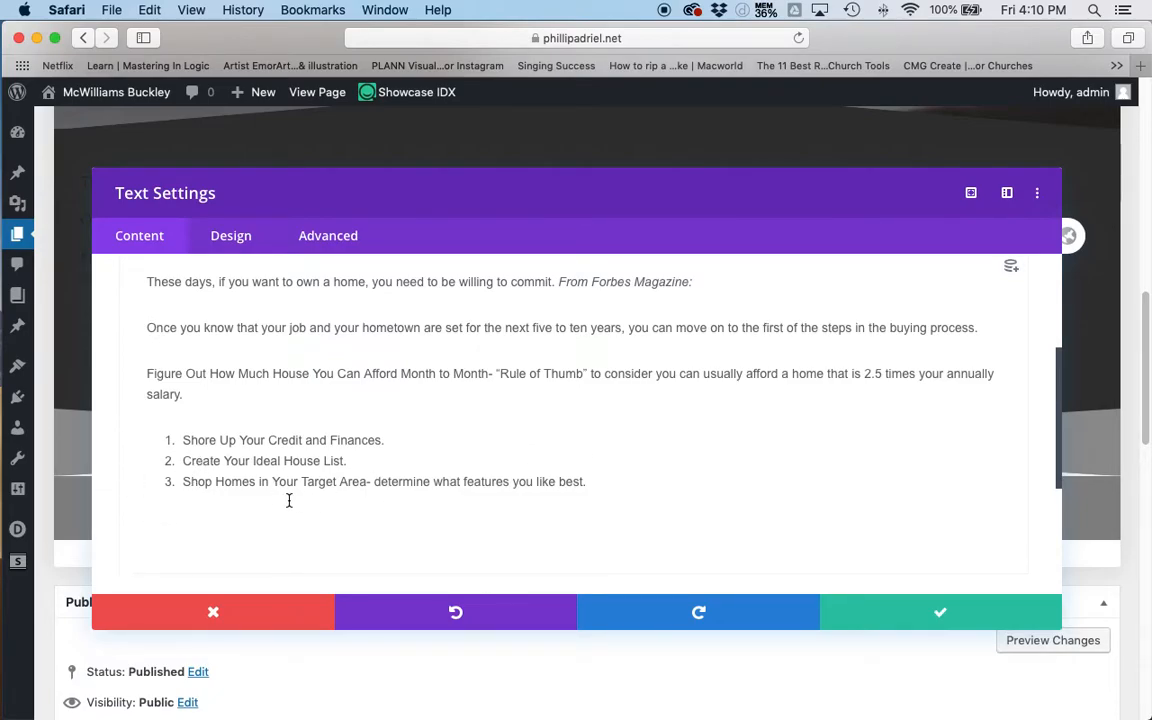
pyautogui.scroll(-2, 254, 500)
pyautogui.press('super+Tab')
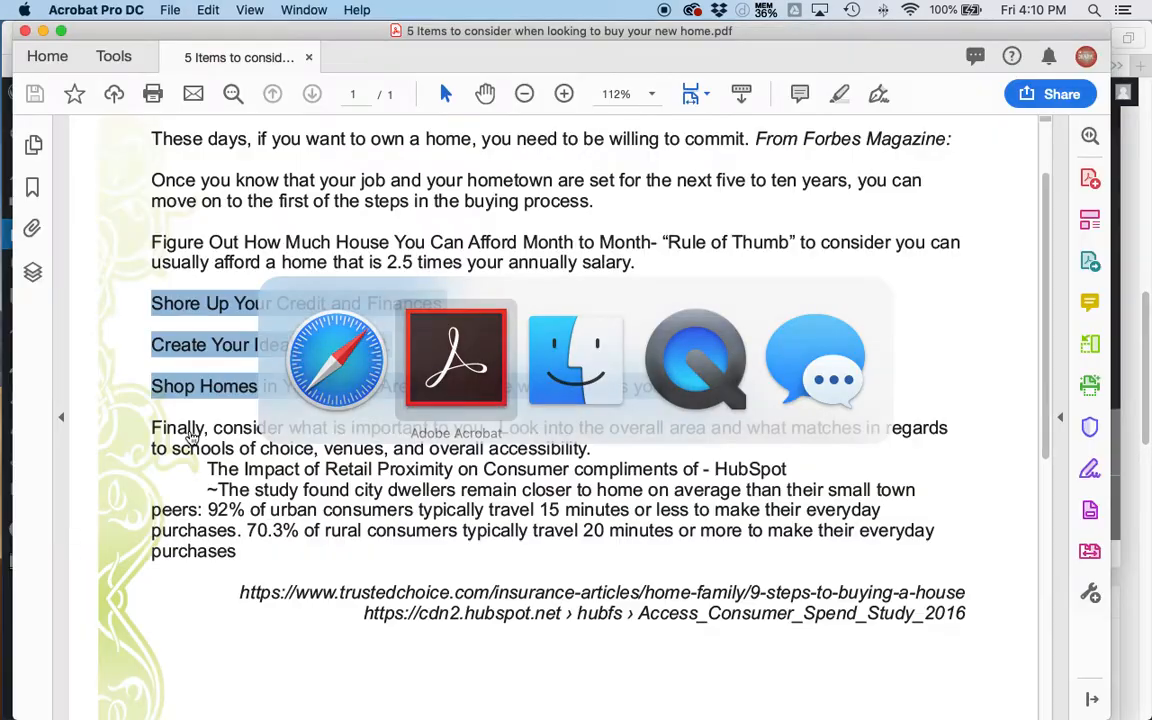
pyautogui.scroll(-2, 483, 427)
pyautogui.scroll(-1, 483, 428)
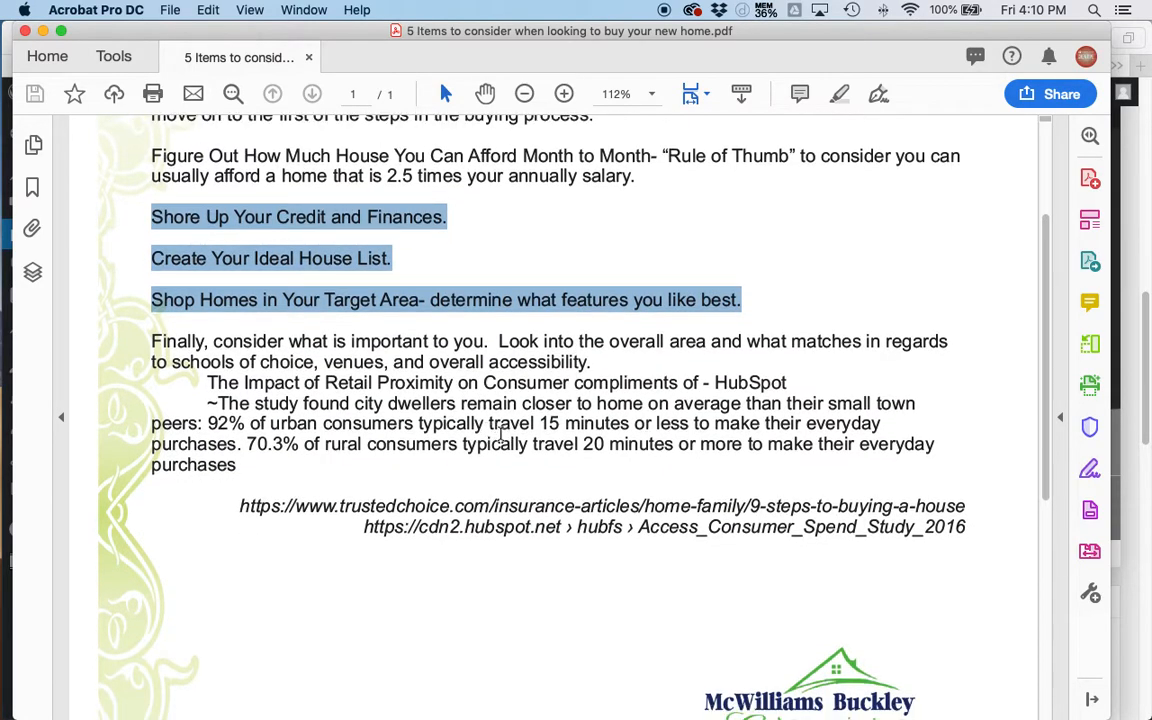
pyautogui.moveTo(150, 341); pyautogui.dragTo(600, 362)
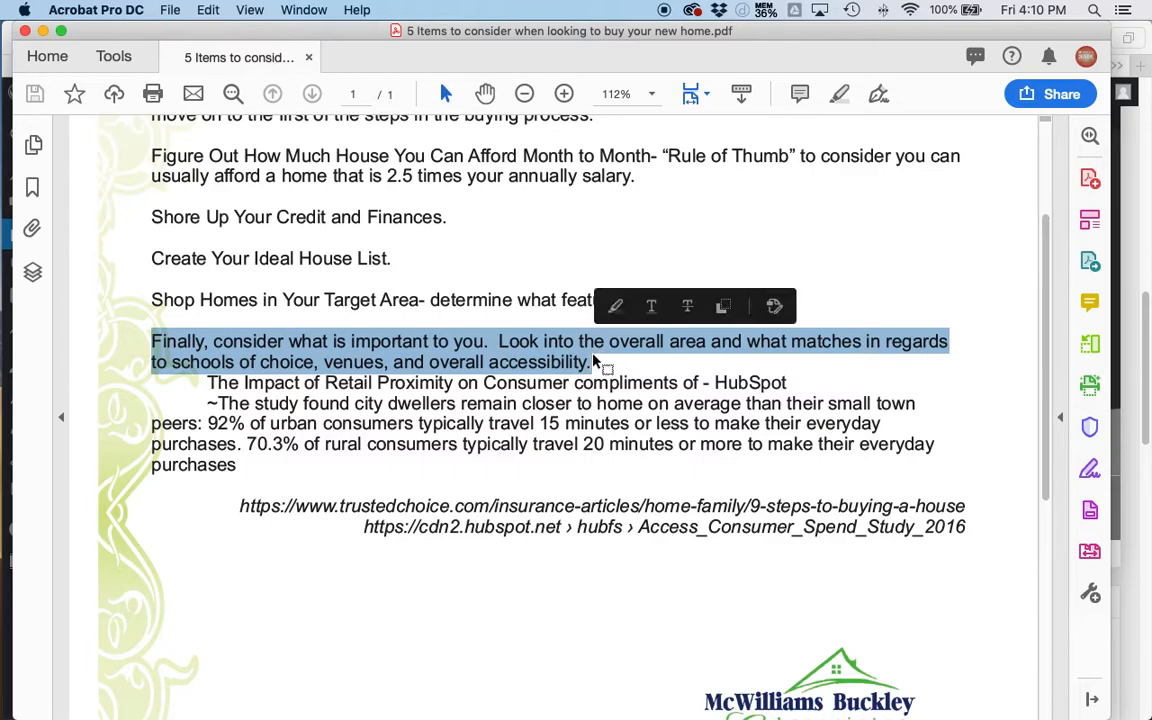
pyautogui.press('super+Tab')
pyautogui.press('super+v')
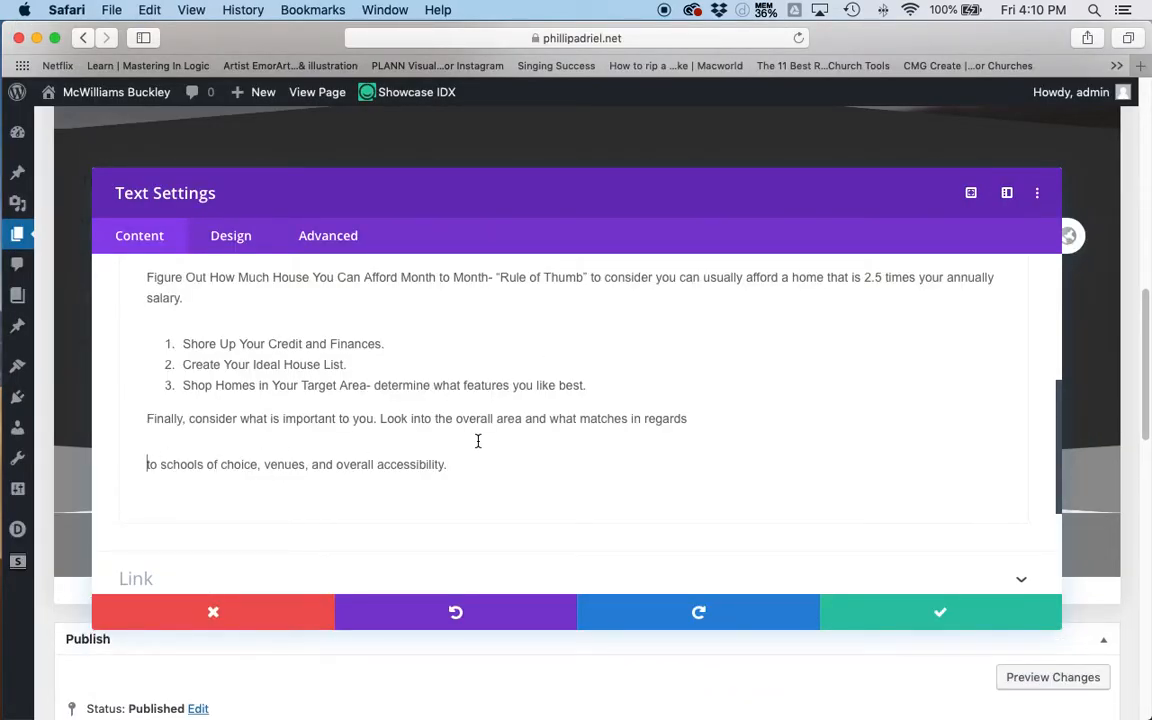
pyautogui.press('BackSpace')
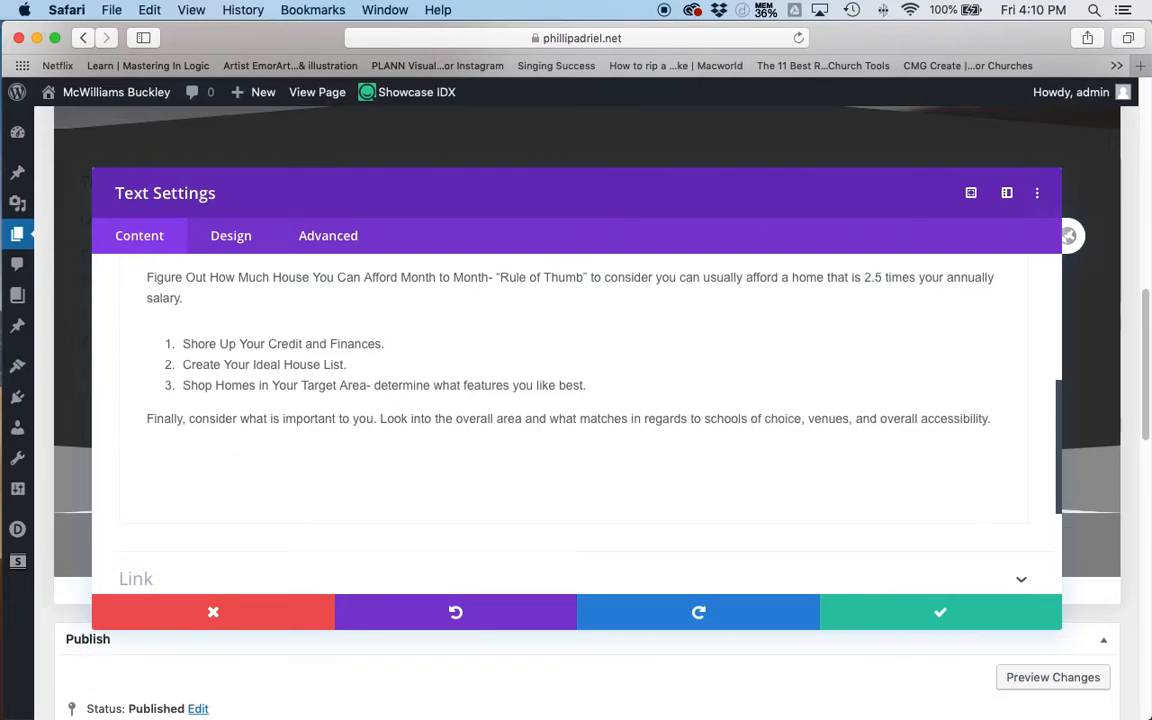
# Step: Copy the PDF line "The Impact of Retail Proximity on Consumer compliments of - HubSpot" into a new paragraph below the "Finally" paragraph
pyautogui.press('super+Tab')
pyautogui.scroll(-2, 279, 395)
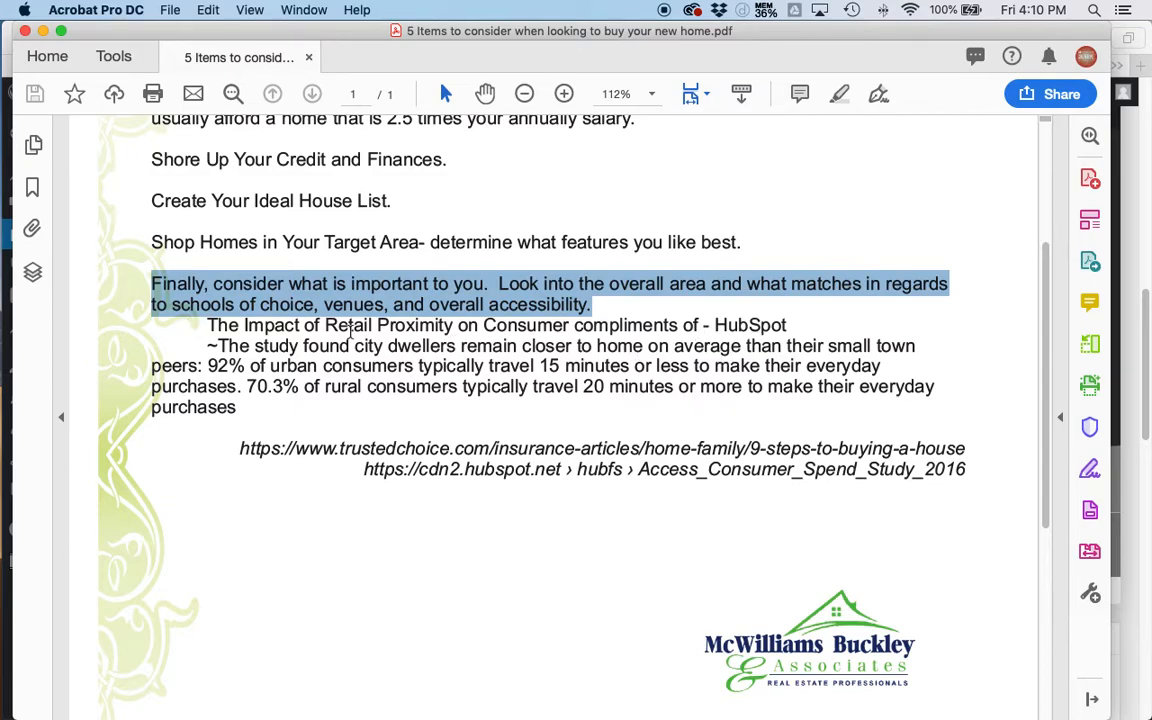
pyautogui.scroll(5, 290, 300)
pyautogui.scroll(-4, 437, 400)
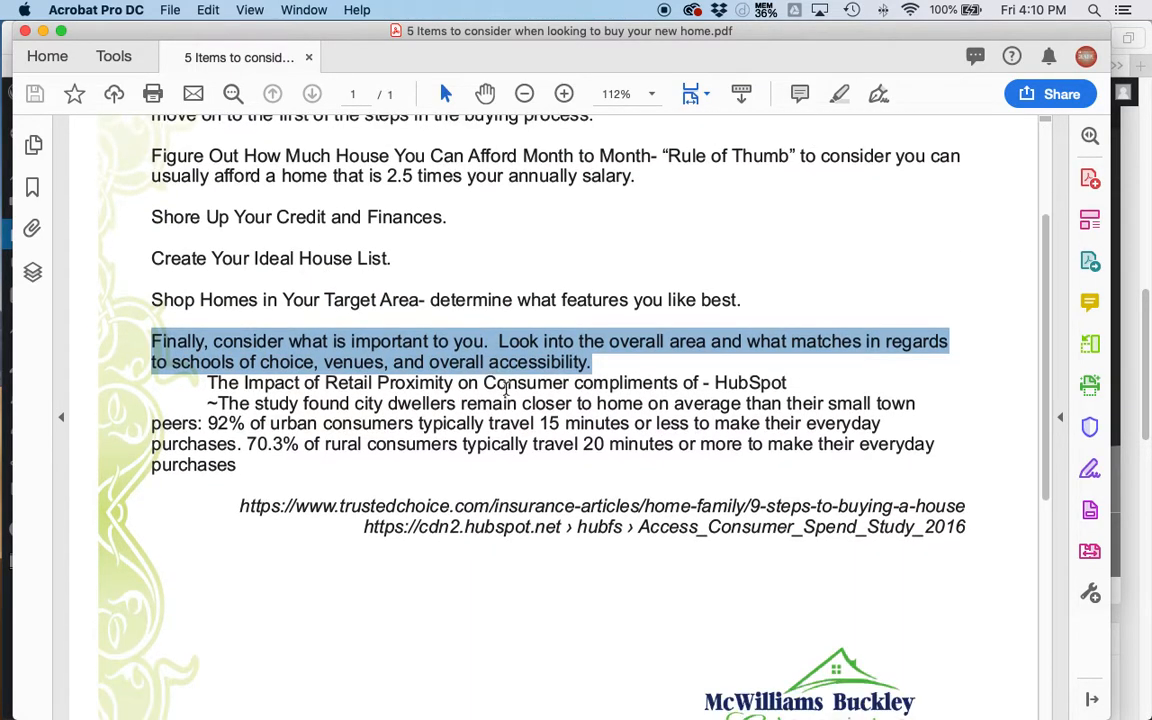
pyautogui.moveTo(212, 383); pyautogui.dragTo(745, 380)
pyautogui.press('super+c')
pyautogui.press('super+Tab')
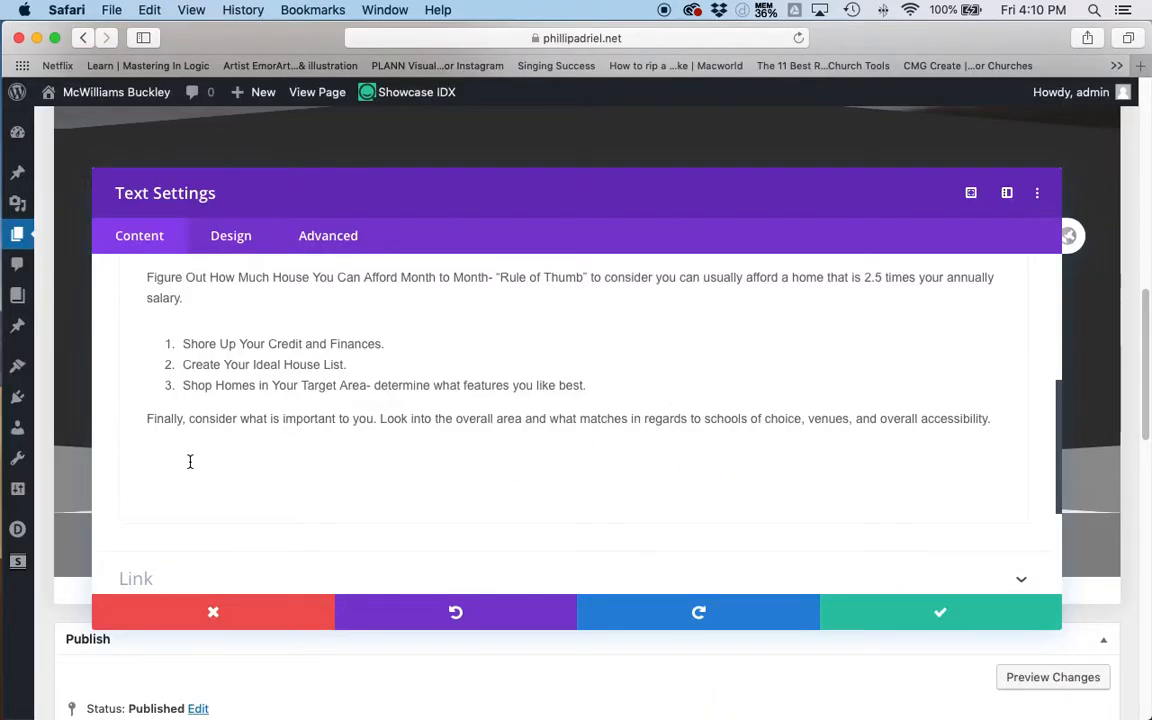
pyautogui.press('super+v')
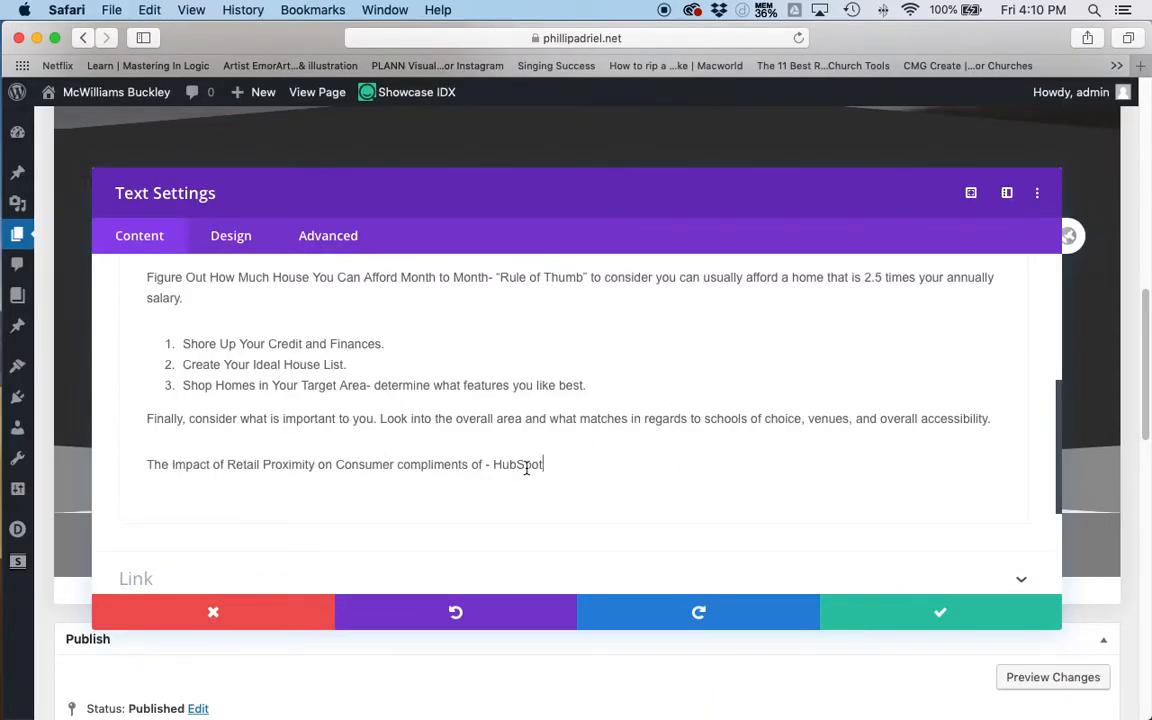
# Step: Make the line "The Impact of Retail Proximity on Consumer compliments of - HubSpot" bold
pyautogui.moveTo(548, 463); pyautogui.dragTo(121, 469)
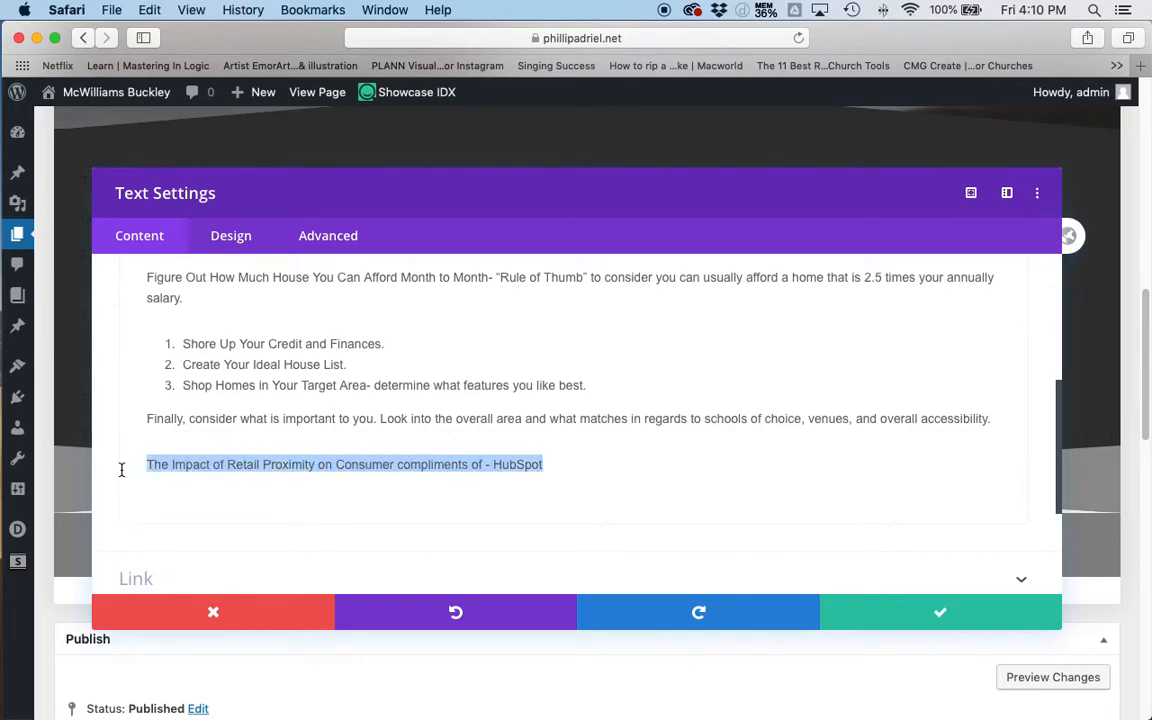
pyautogui.scroll(5, 244, 400)
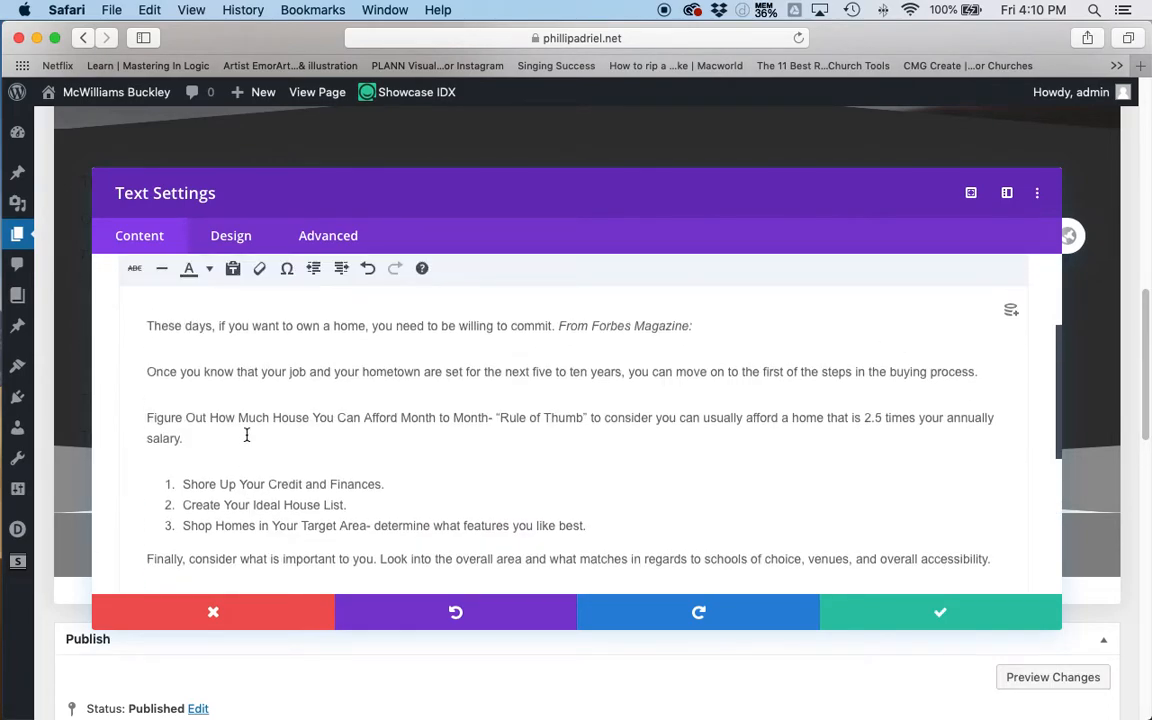
pyautogui.click(251, 288)
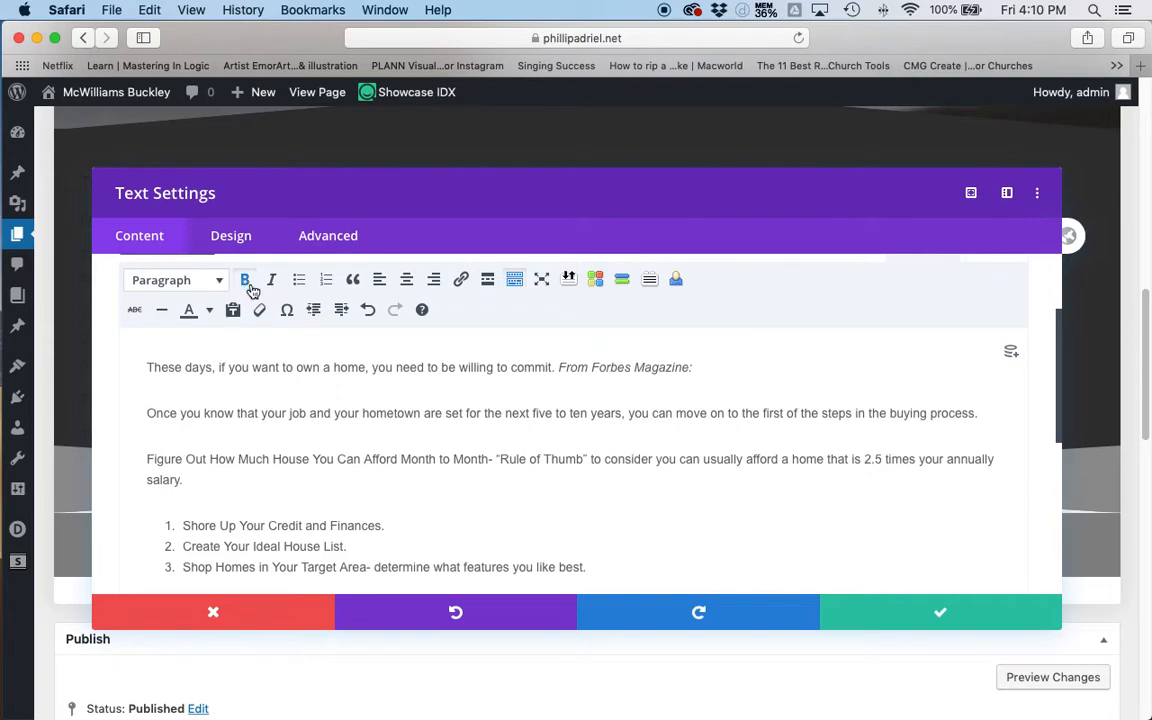
pyautogui.scroll(-8, 512, 483)
pyautogui.click(648, 328)
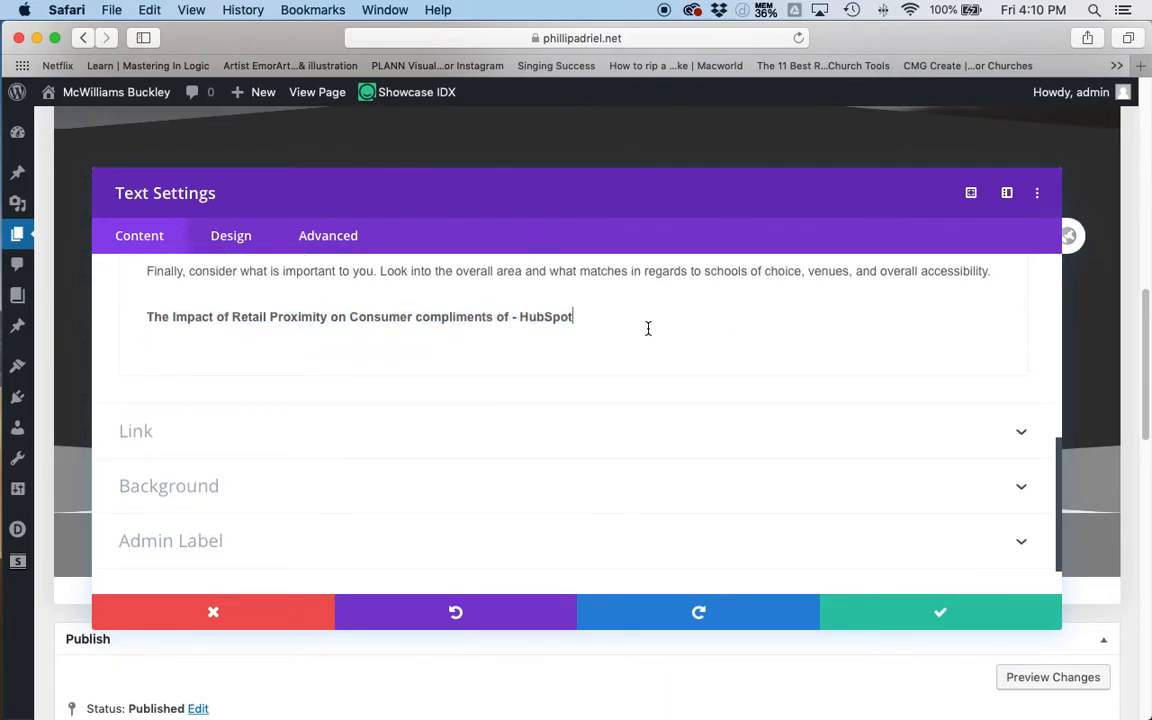
# Step: Reposition and enlarge the Text Settings window so that more of the article text fits in view
pyautogui.click(971, 196)
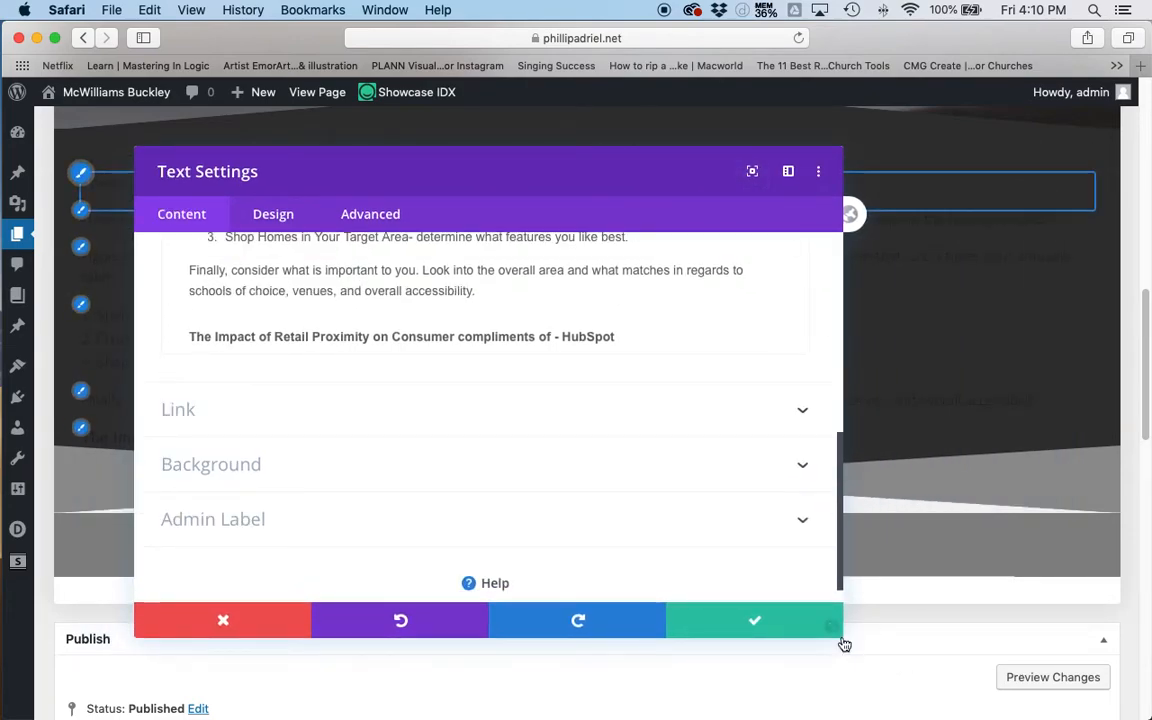
pyautogui.moveTo(842, 637); pyautogui.dragTo(1114, 681)
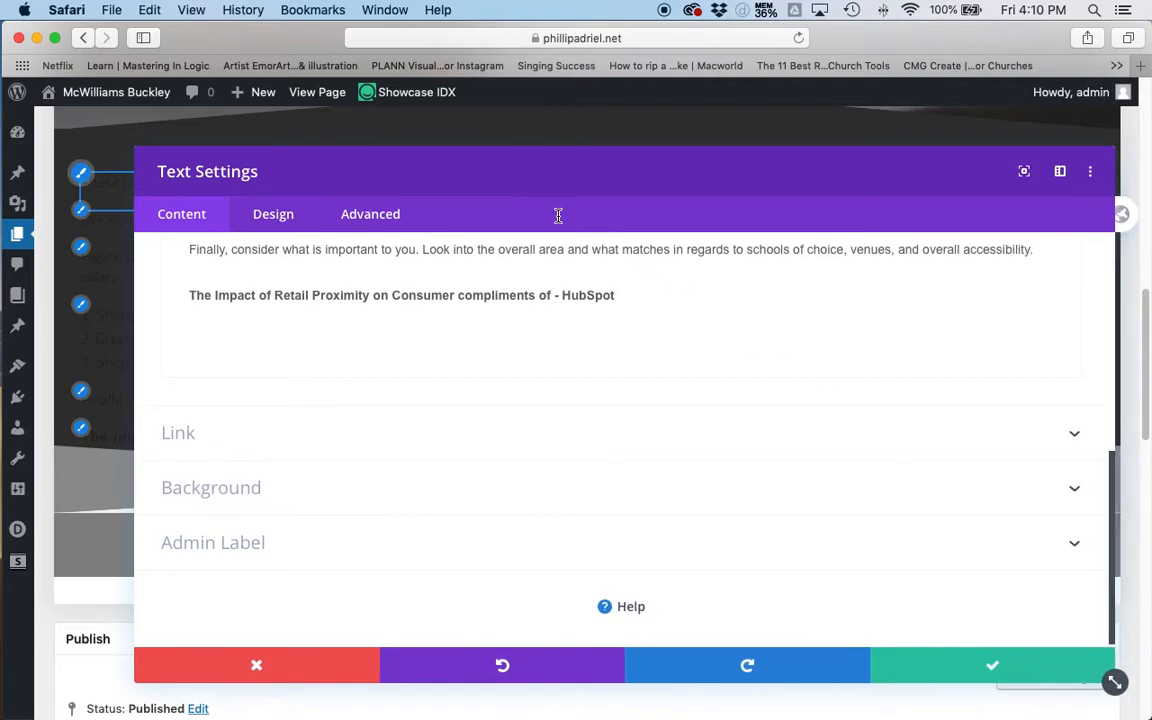
pyautogui.moveTo(494, 172); pyautogui.dragTo(408, 131)
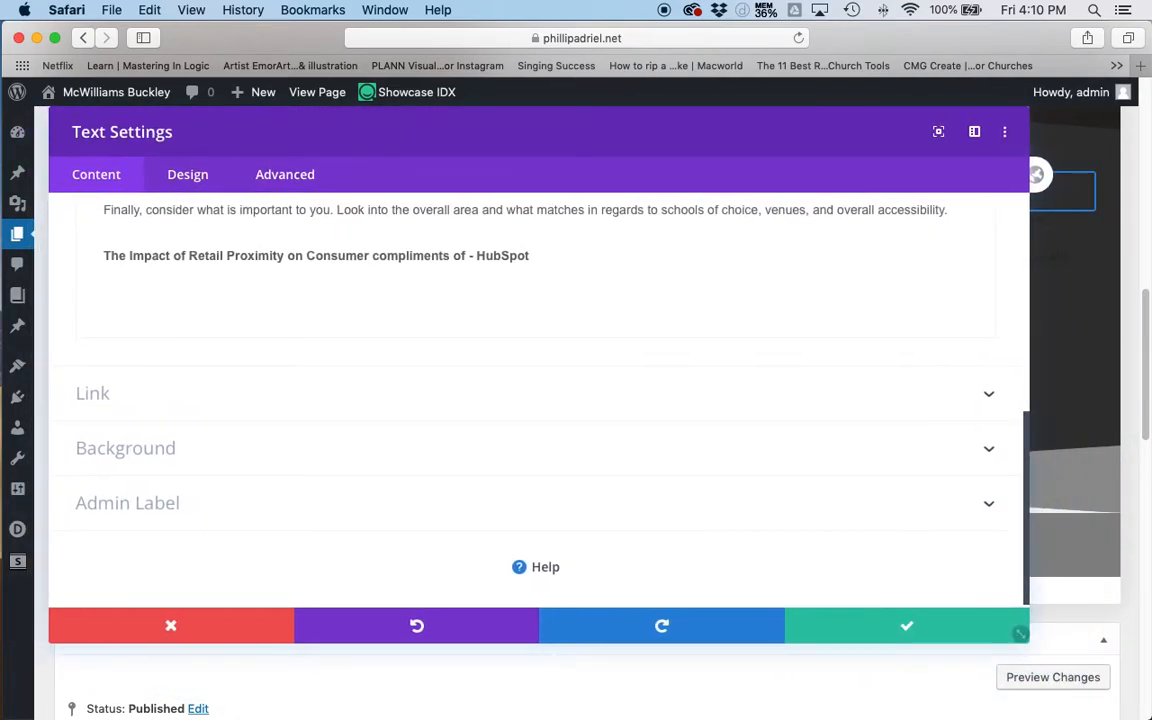
pyautogui.moveTo(1026, 640); pyautogui.dragTo(1106, 700)
pyautogui.scroll(10, 499, 370)
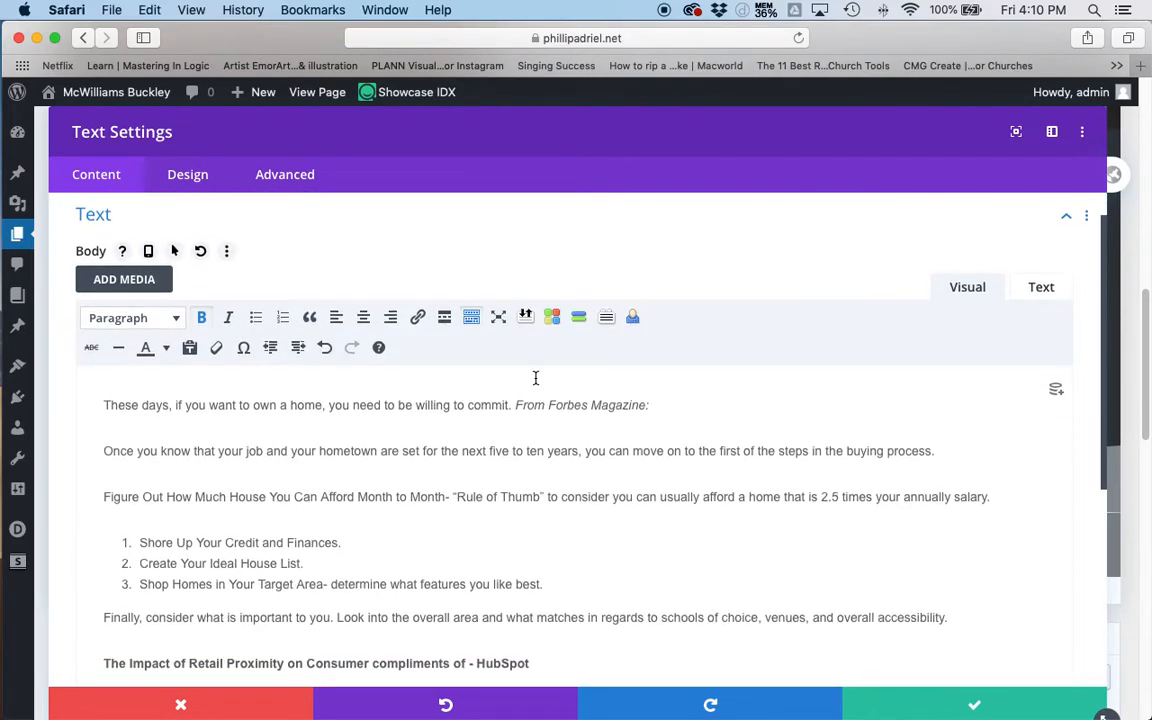
pyautogui.scroll(-3, 700, 424)
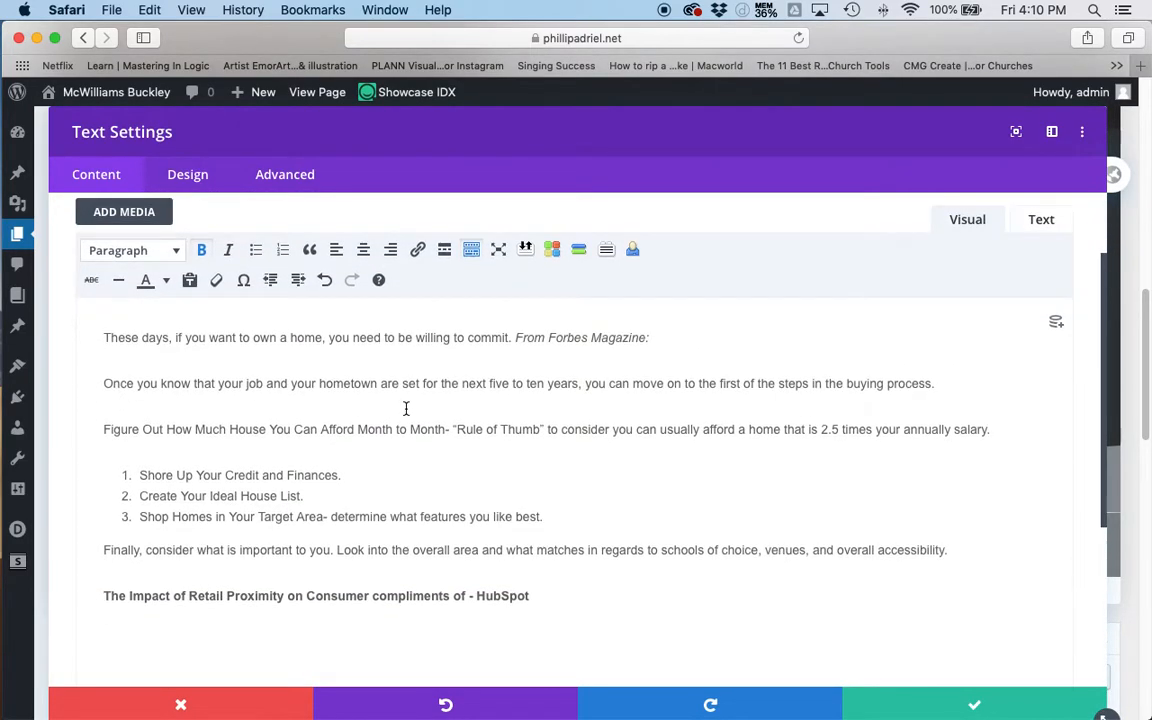
# Step: Copy the PDF's "~The study found city dwellers" paragraph, through "everyday purchases", into a new paragraph below the bold HubSpot line
pyautogui.click(597, 547)
pyautogui.press('Return')
pyautogui.press('super+Tab')
pyautogui.click(250, 421)
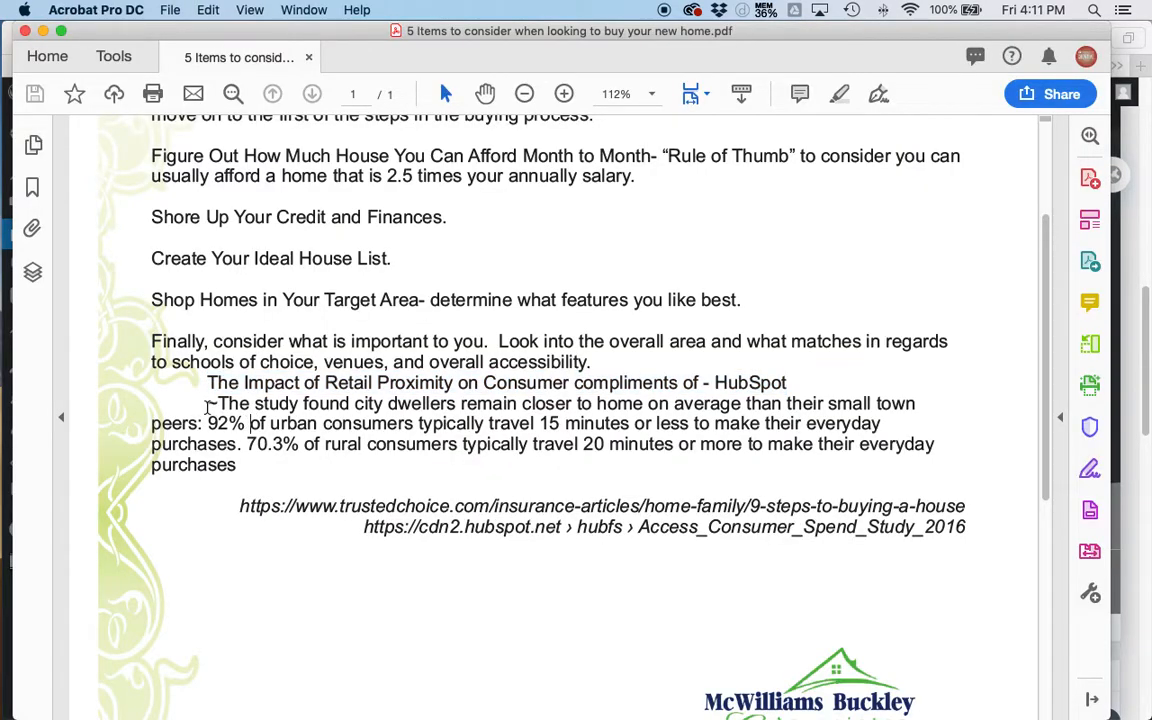
pyautogui.moveTo(208, 405); pyautogui.dragTo(237, 466)
pyautogui.press('super+c')
pyautogui.press('super+Tab')
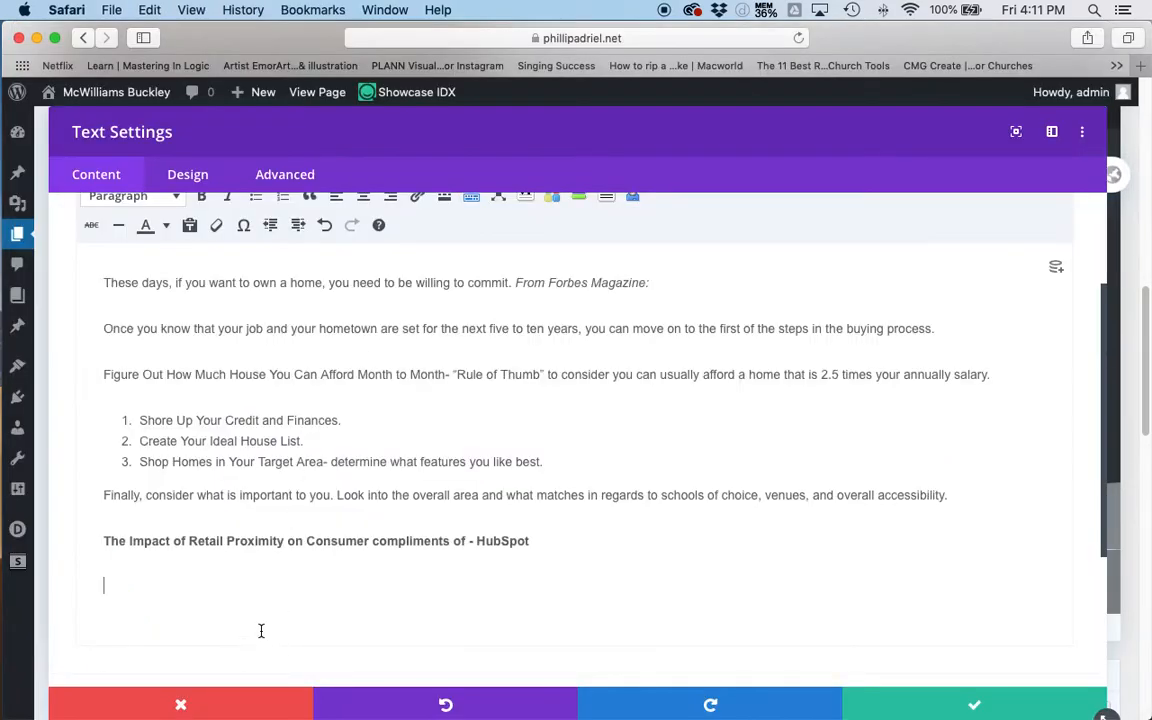
pyautogui.press('super+v')
# Step: Merge the study paragraph's broken lines into one paragraph, with a space after the tilde and a period after "purchases"
pyautogui.click(104, 461)
pyautogui.press('BackSpace')
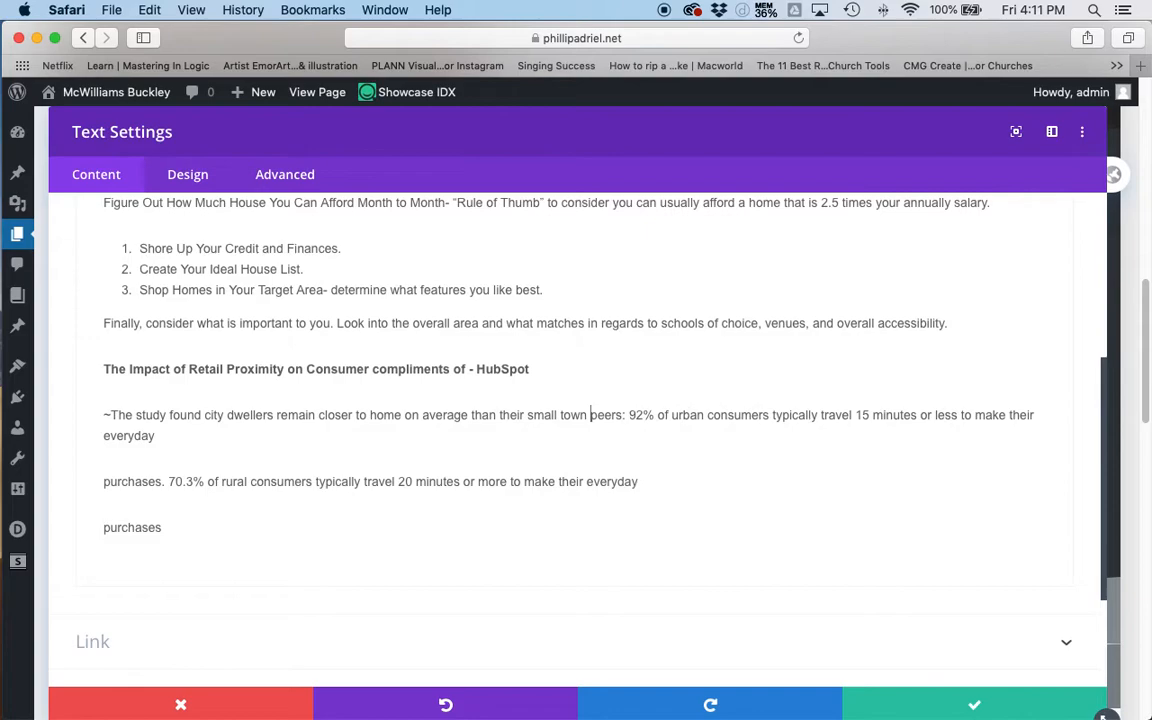
pyautogui.click(104, 481)
pyautogui.press('BackSpace')
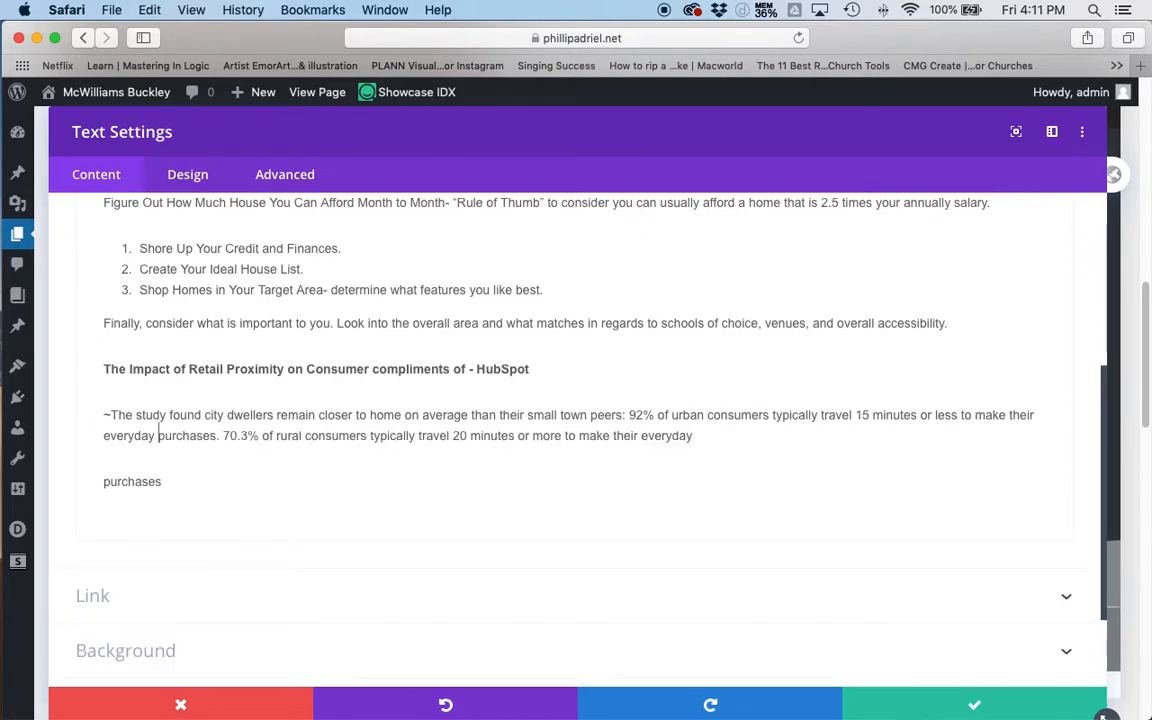
pyautogui.click(104, 481)
pyautogui.press('BackSpace')
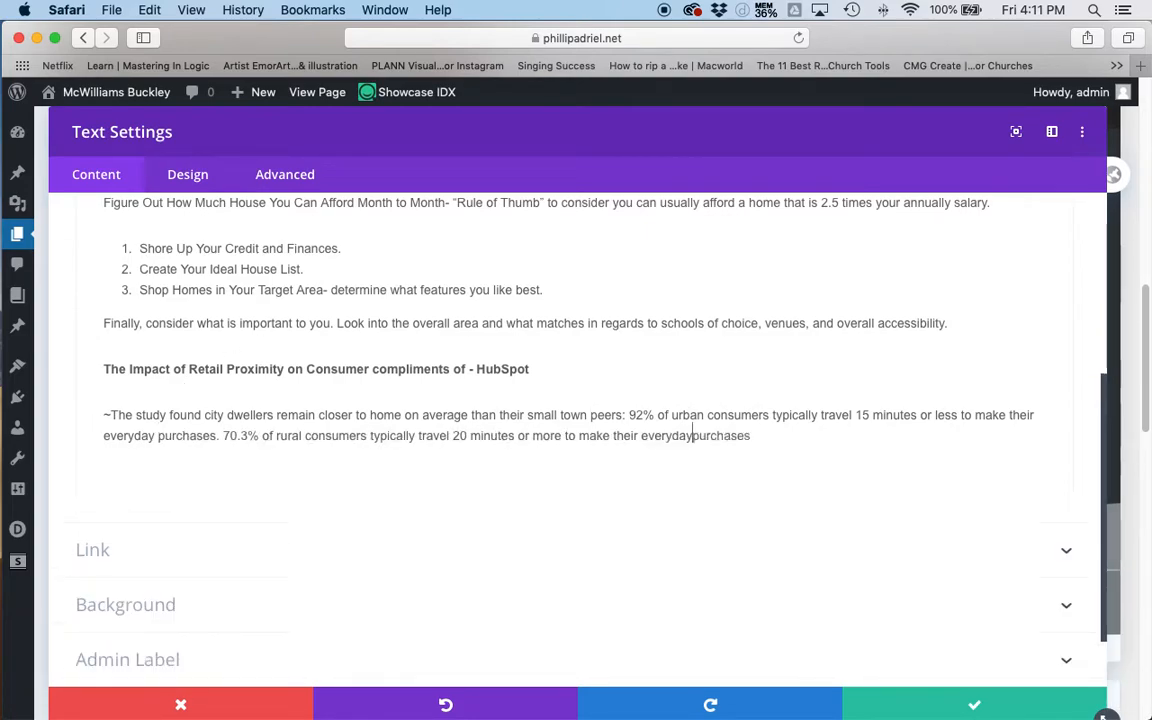
pyautogui.click(112, 414)
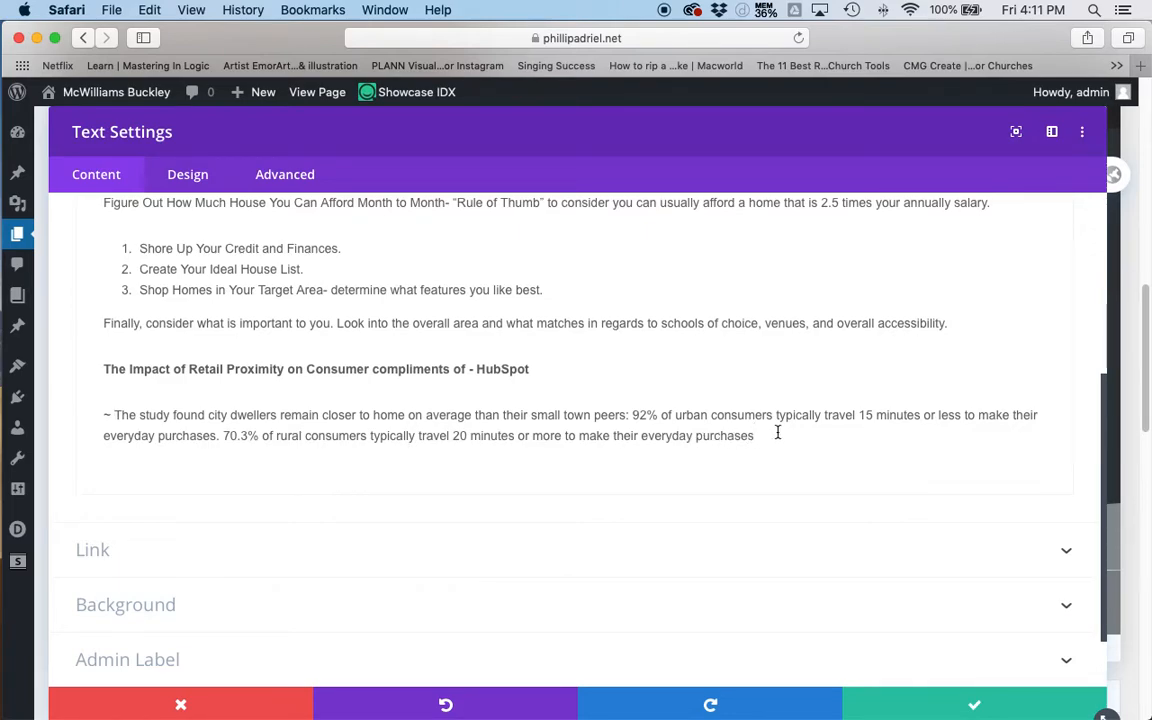
# Step: Add a "References:" paragraph below the study text, followed by the trustedchoice.com URL copied from the PDF
pyautogui.press('super+Tab')
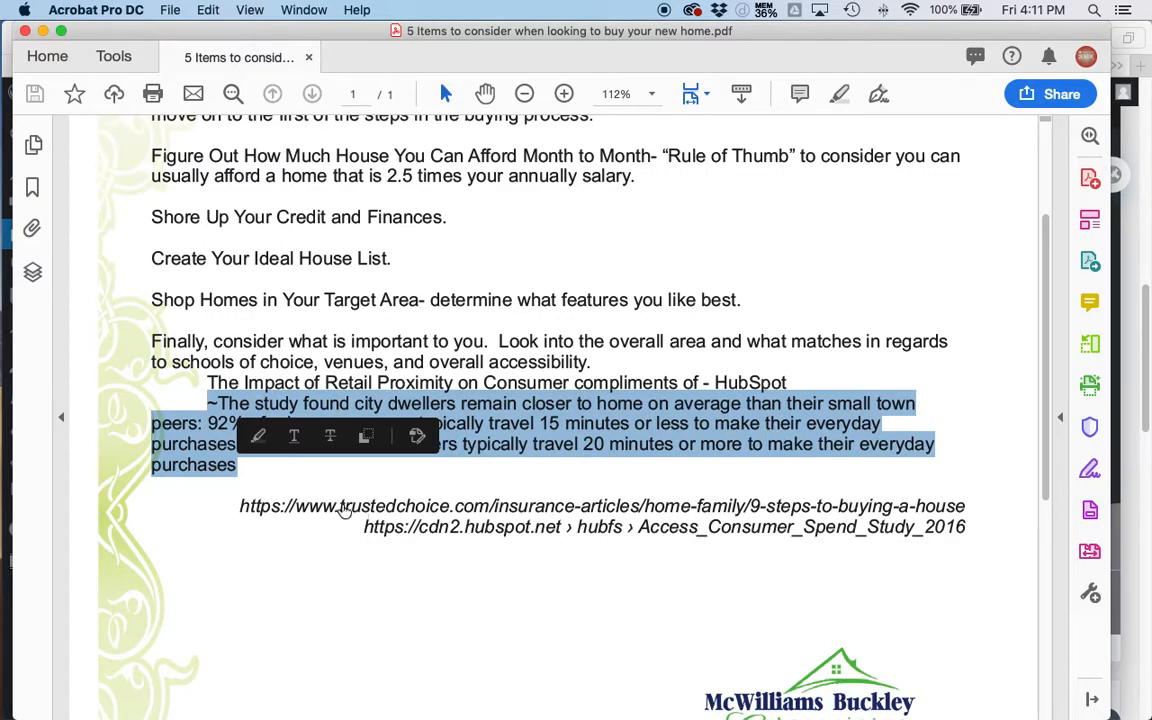
pyautogui.moveTo(239, 506); pyautogui.dragTo(476, 423)
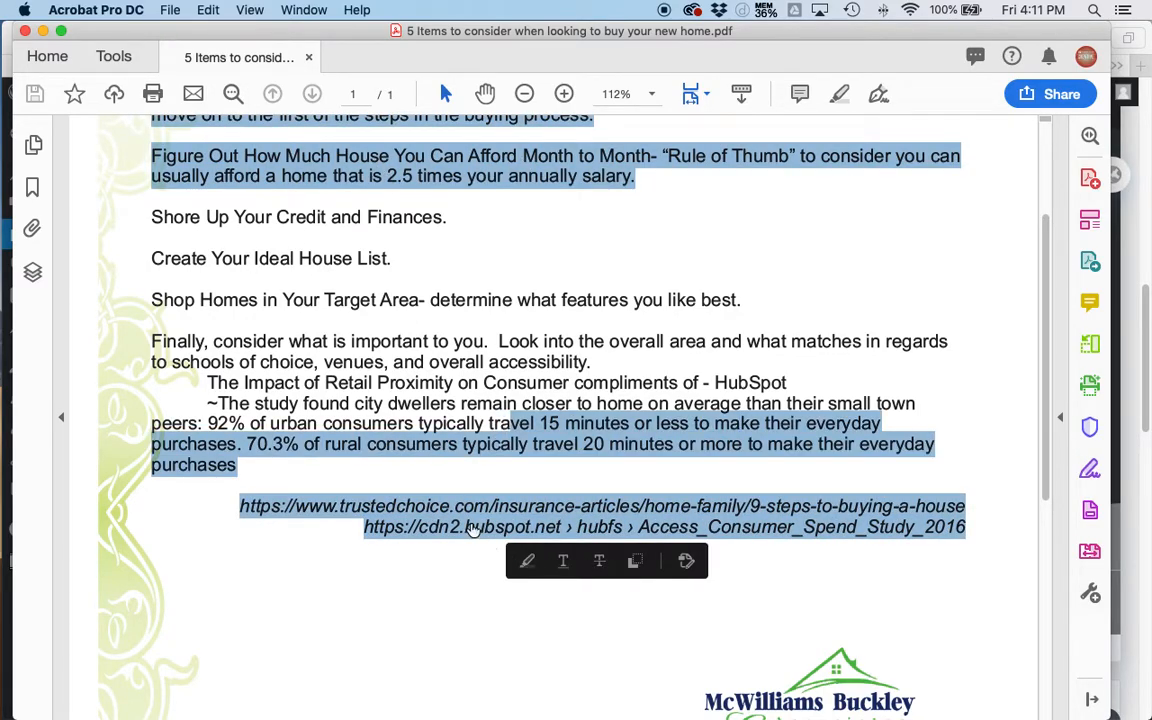
pyautogui.click(280, 508)
pyautogui.press('Escape')
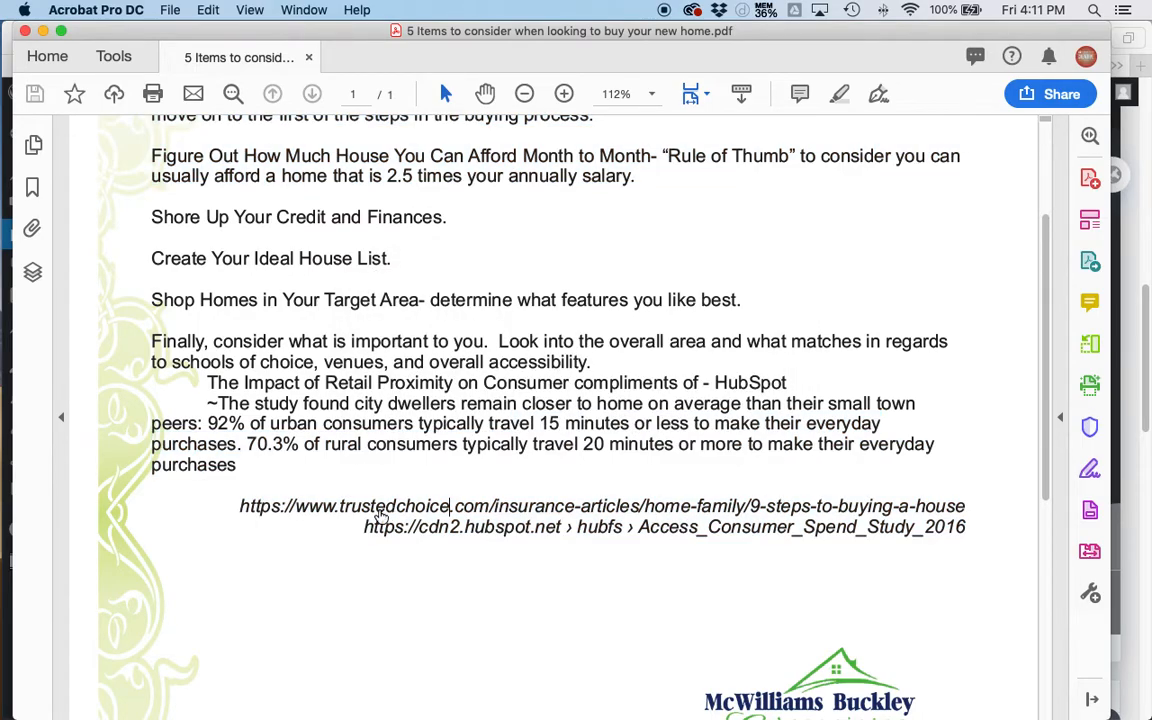
pyautogui.moveTo(236, 507); pyautogui.dragTo(964, 500)
pyautogui.press('super+c')
pyautogui.press('super+Tab')
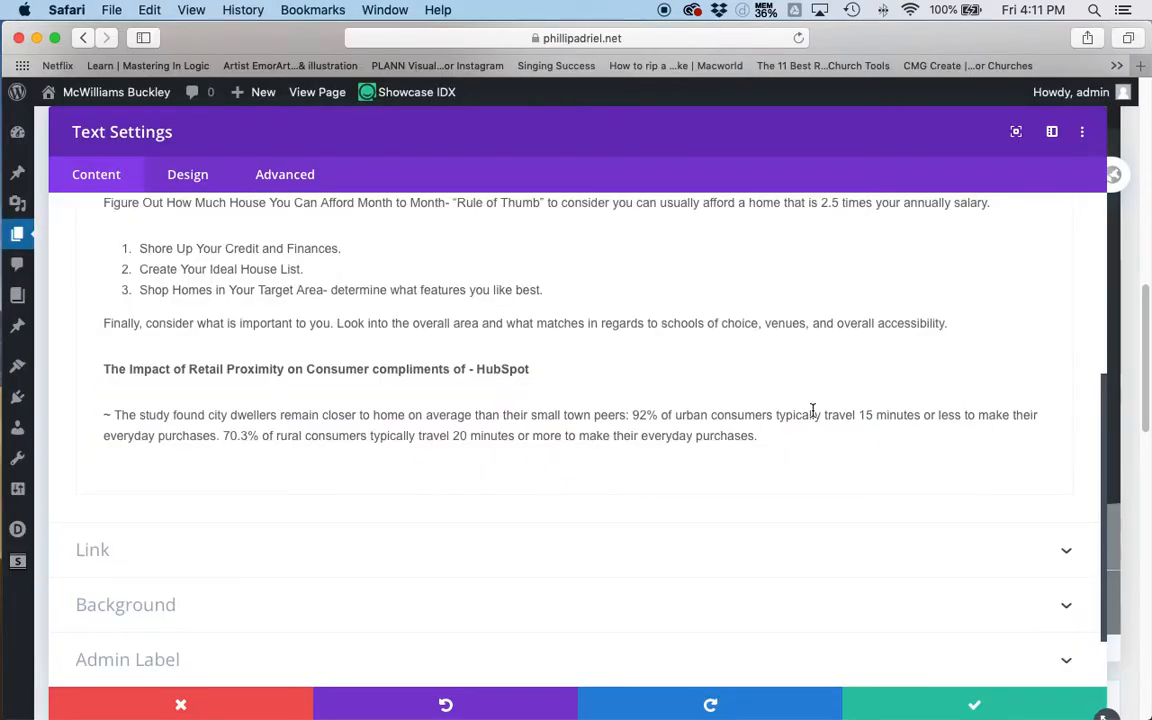
pyautogui.press('Return')
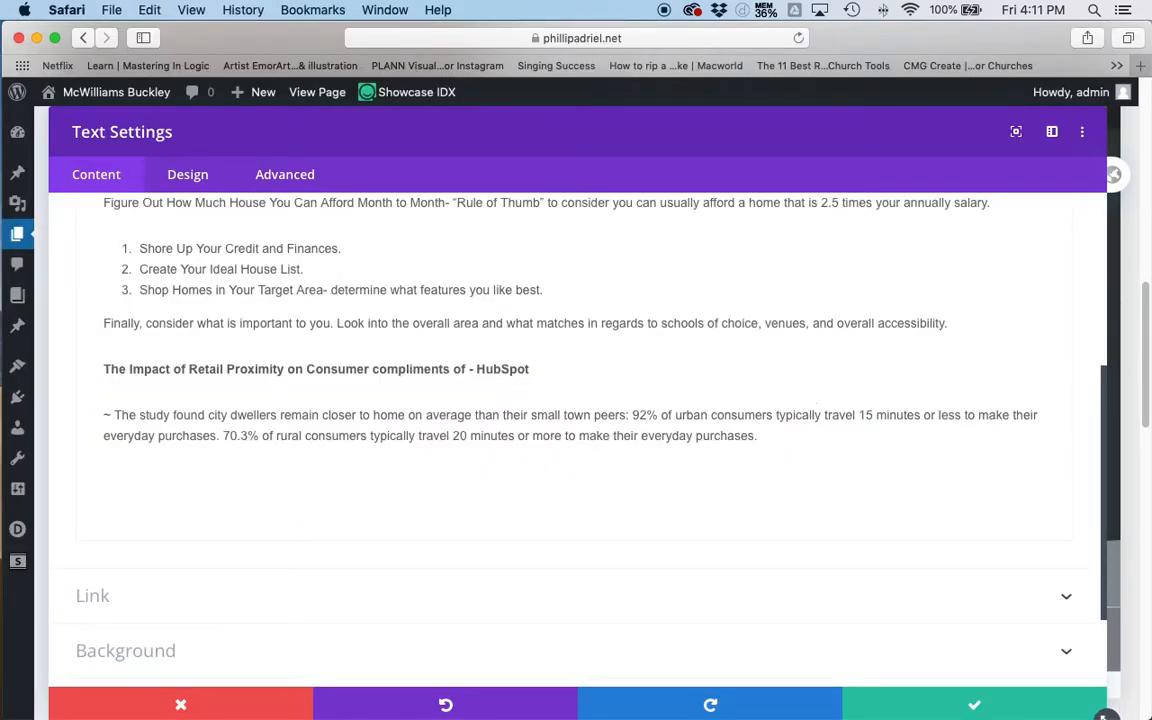
pyautogui.write('References:')
pyautogui.press('super+v')
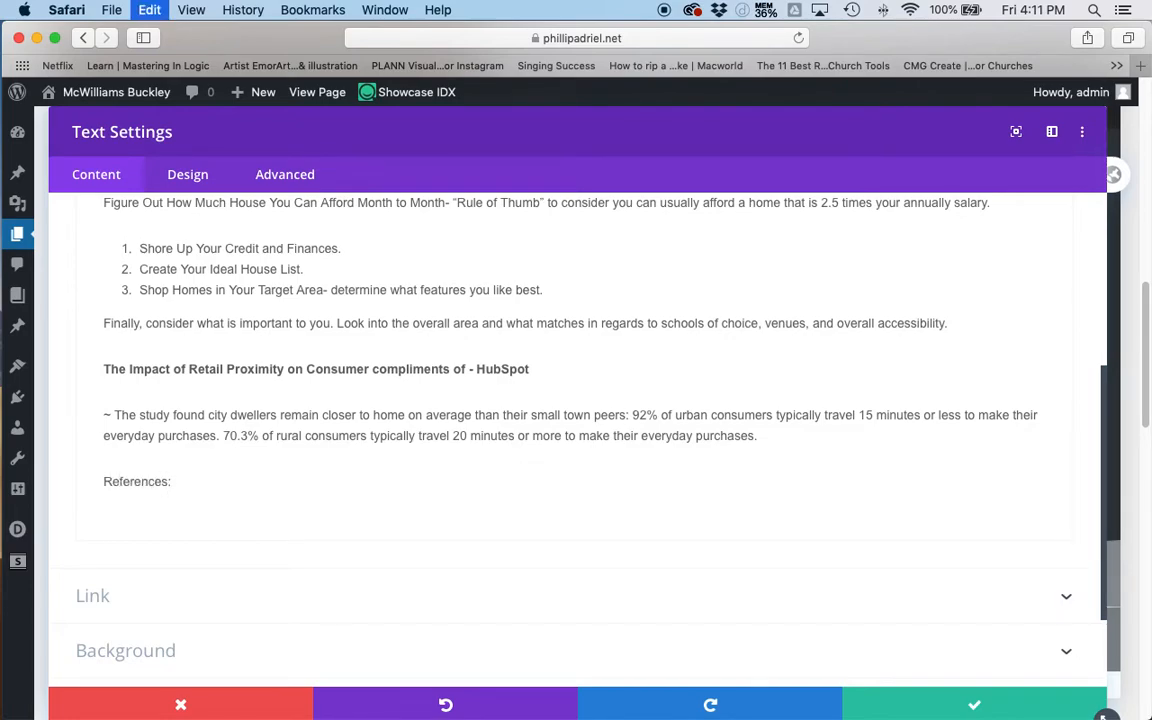
# Step: Put the trustedchoice.com URL on its own line directly under "References:" without starting a new paragraph
pyautogui.press('Return')
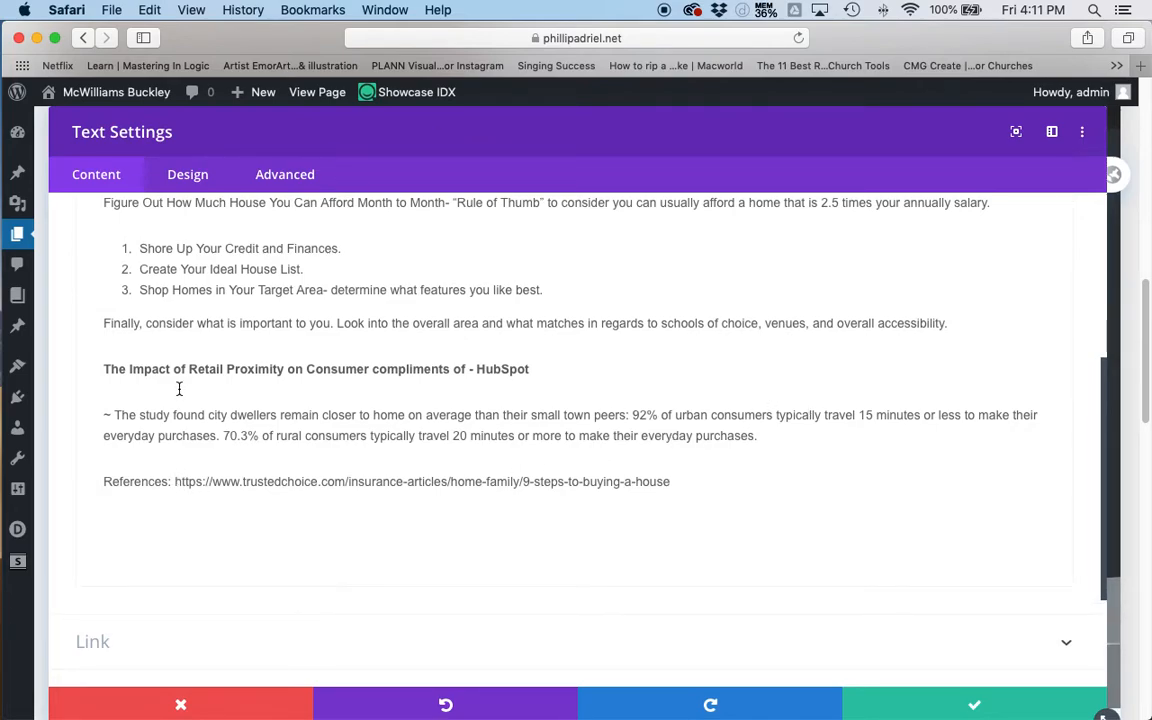
pyautogui.hotkey('shift', 'Return')
pyautogui.scroll(-3, 193, 463)
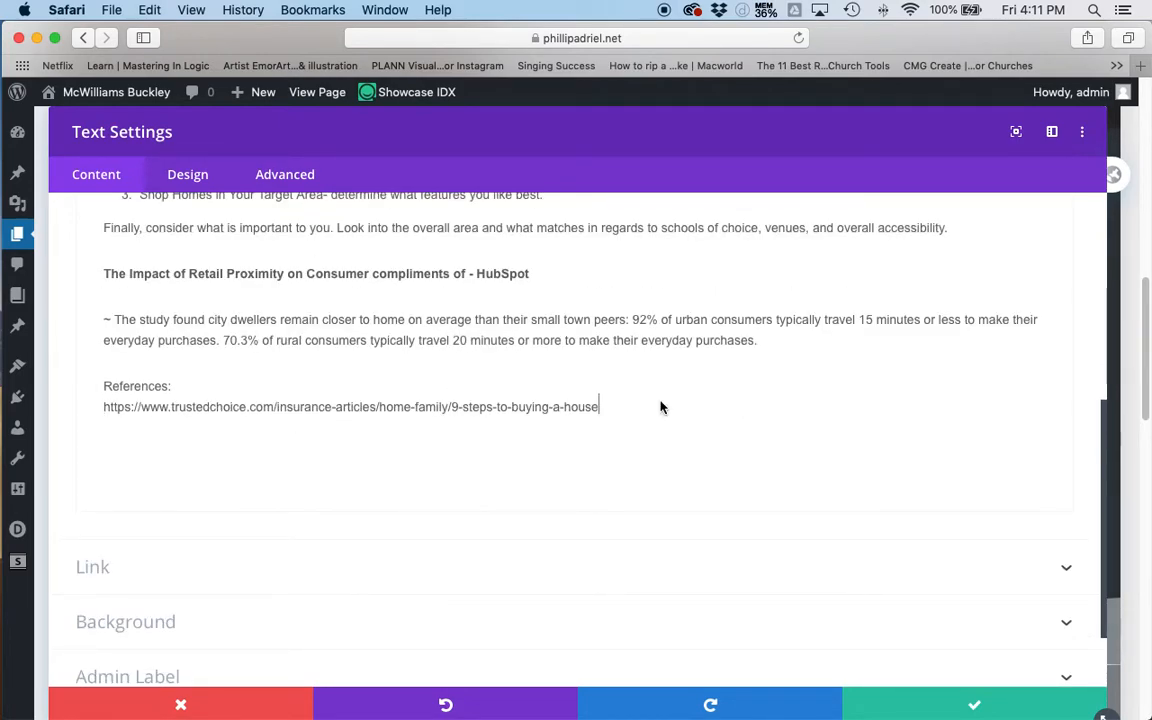
pyautogui.press('Return')
pyautogui.press('BackSpace')
pyautogui.hotkey('shift', 'Return')
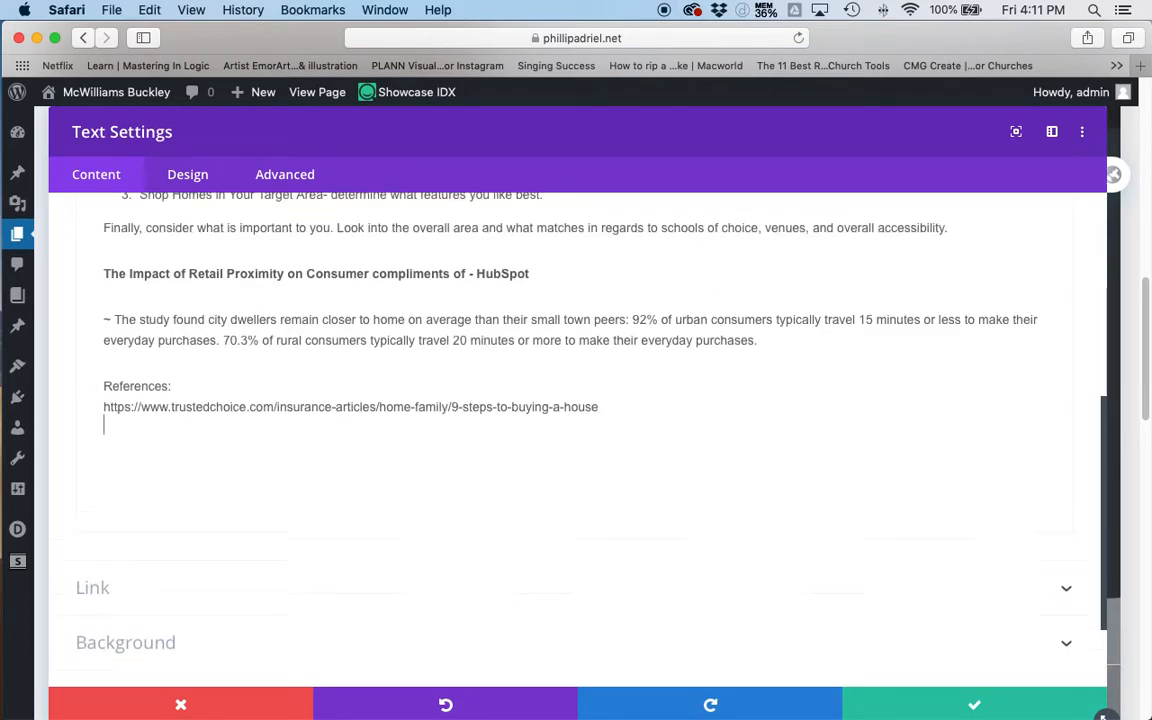
pyautogui.press('super+Tab')
pyautogui.moveTo(363, 527); pyautogui.dragTo(969, 550)
pyautogui.press('super+c')
pyautogui.press('super+Tab')
pyautogui.press('Return')
pyautogui.press('super+v')
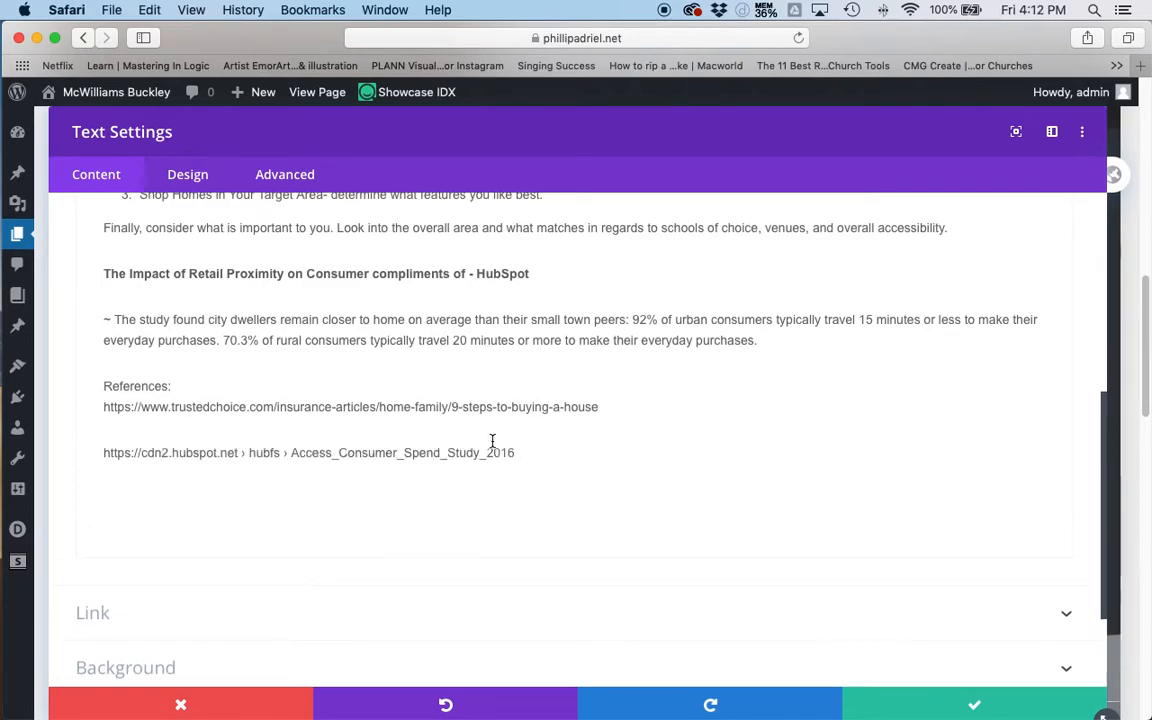
# Step: Put the hubspot.net reference on its own line directly under the trustedchoice.com URL without a paragraph gap
pyautogui.press('BackSpace')
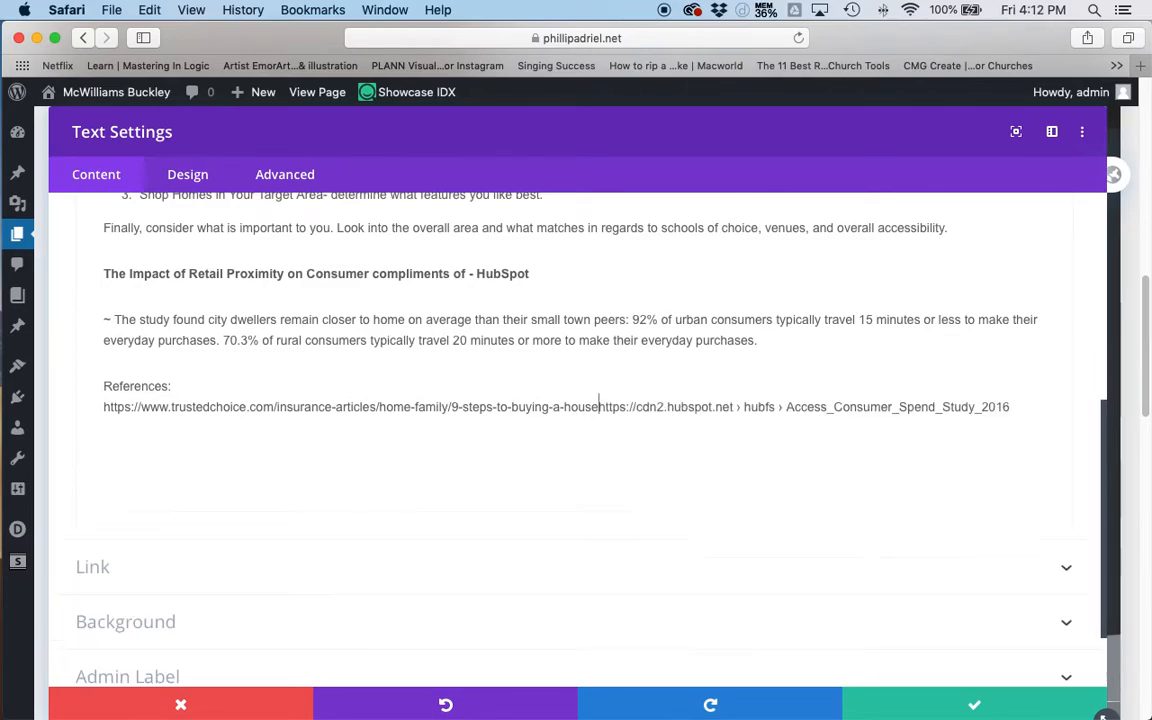
pyautogui.hotkey('shift', 'Return')
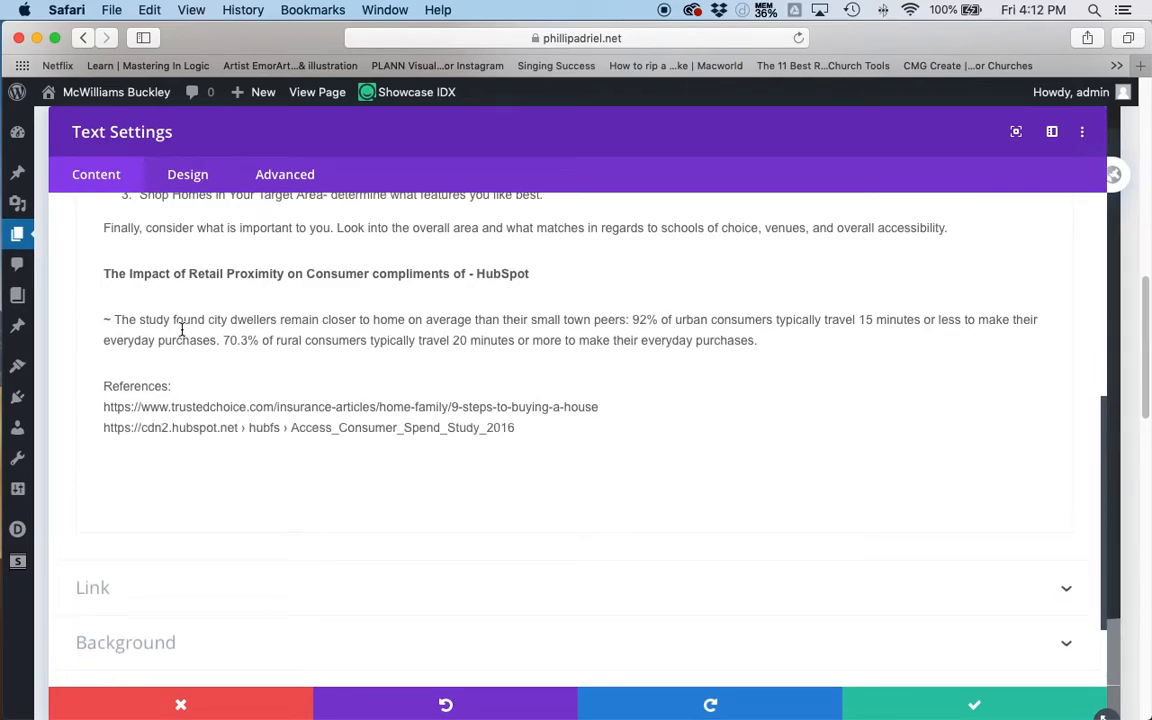
pyautogui.click(284, 428)
# Step: Switch to Acrobat to check the hubspot.net reference in the PDF, declining its site connection, and return to Safari
pyautogui.press('super+Tab')
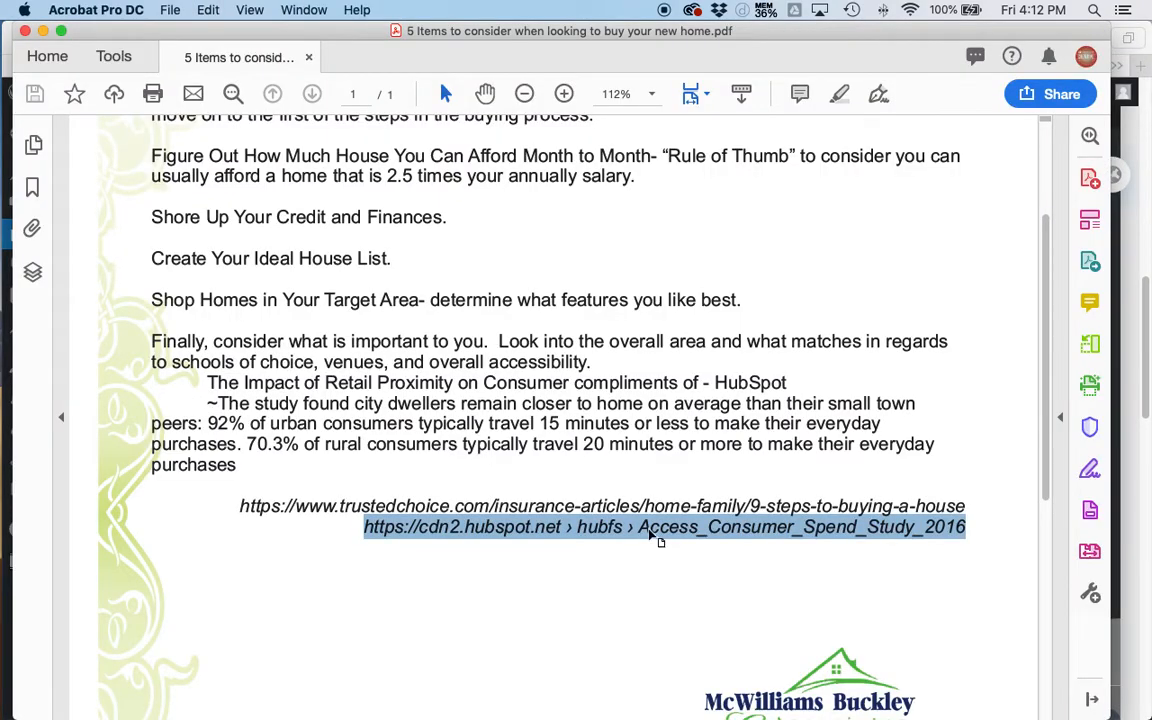
pyautogui.click(656, 580)
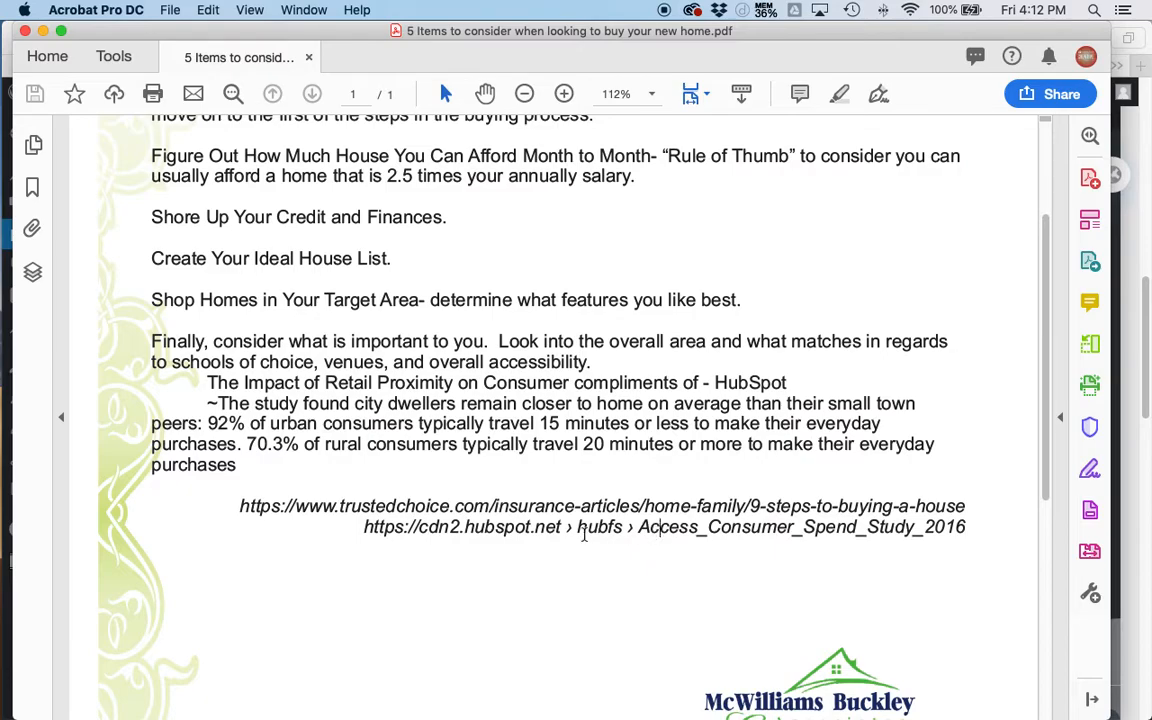
pyautogui.click(510, 530)
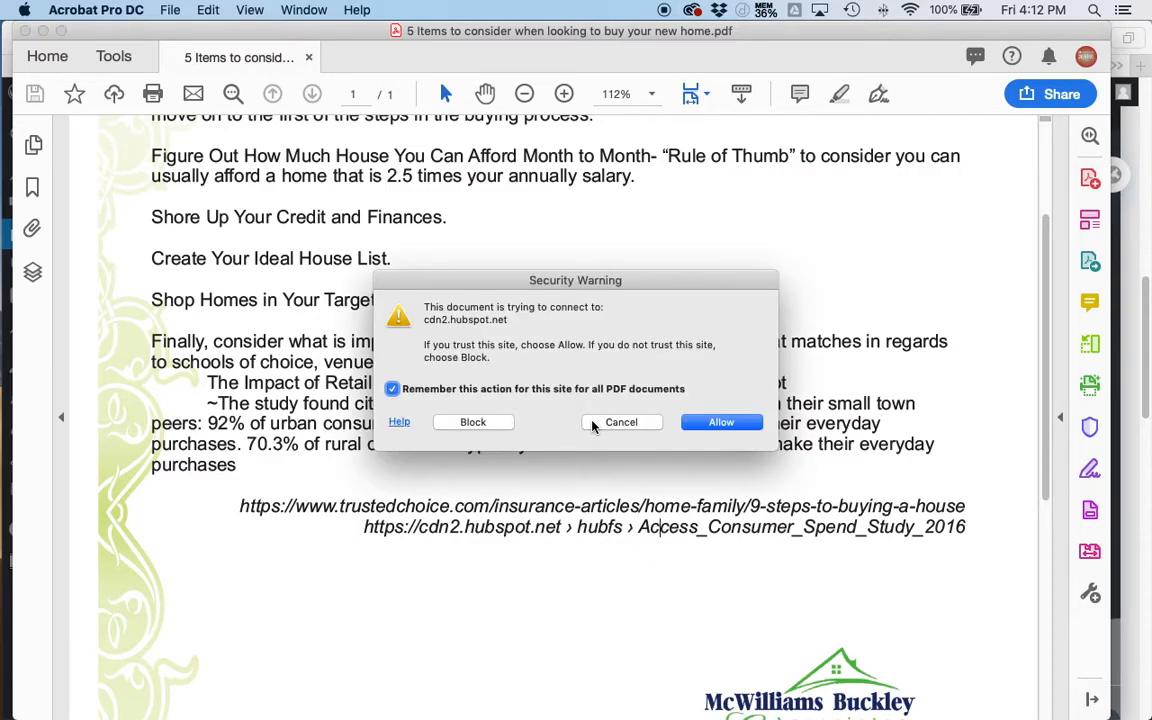
pyautogui.click(621, 422)
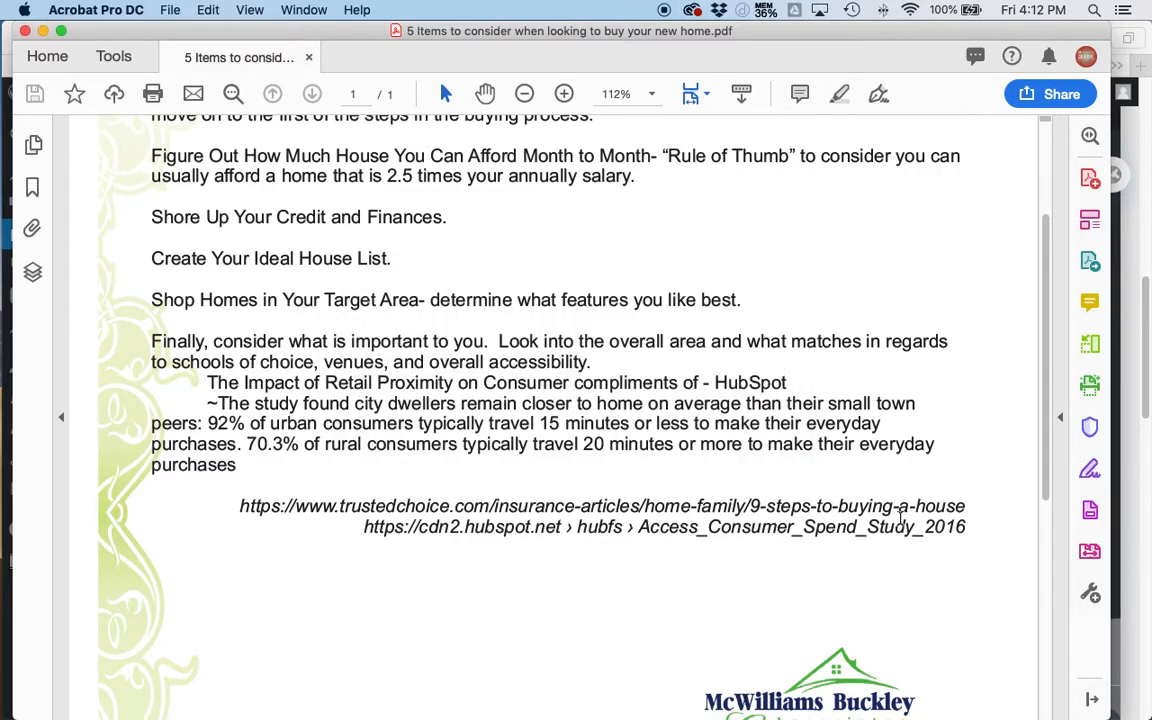
pyautogui.press('super+Tab')
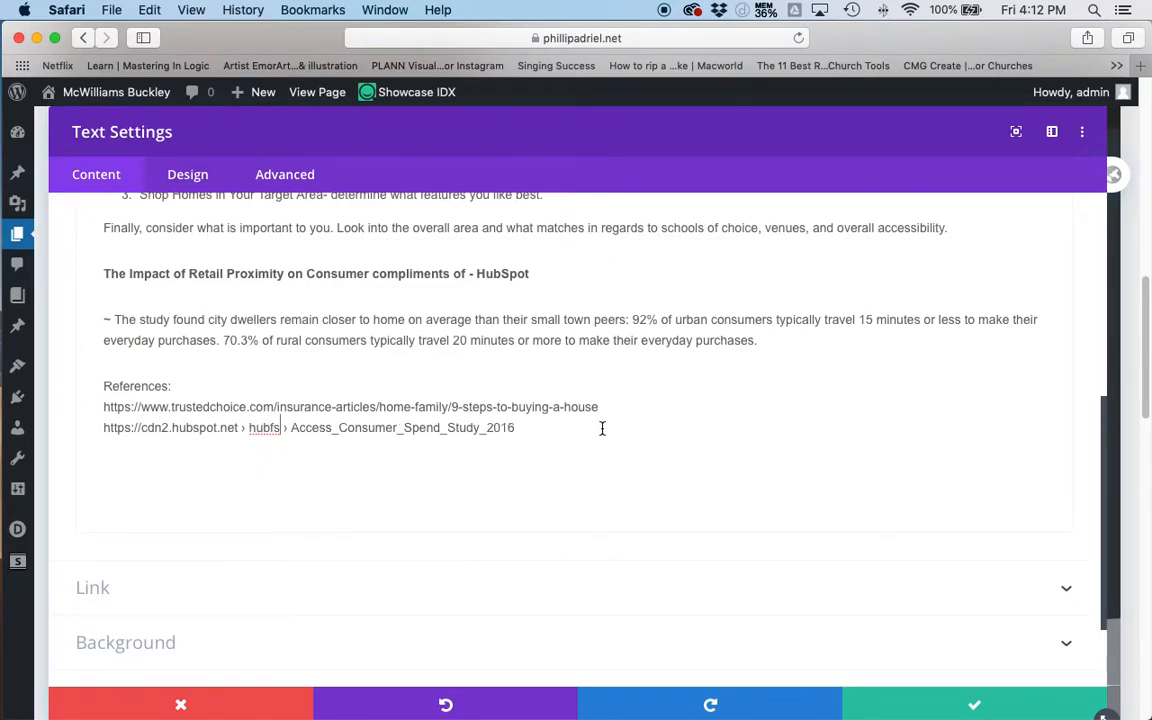
# Step: Italicize the "References:" line and both reference URLs, and save the Text module
pyautogui.moveTo(427, 435); pyautogui.dragTo(31, 392)
pyautogui.scroll(8, 170, 399)
pyautogui.click(227, 358)
pyautogui.scroll(-8, 370, 380)
pyautogui.scroll(3, 350, 390)
pyautogui.click(321, 396)
pyautogui.scroll(-1, 710, 385)
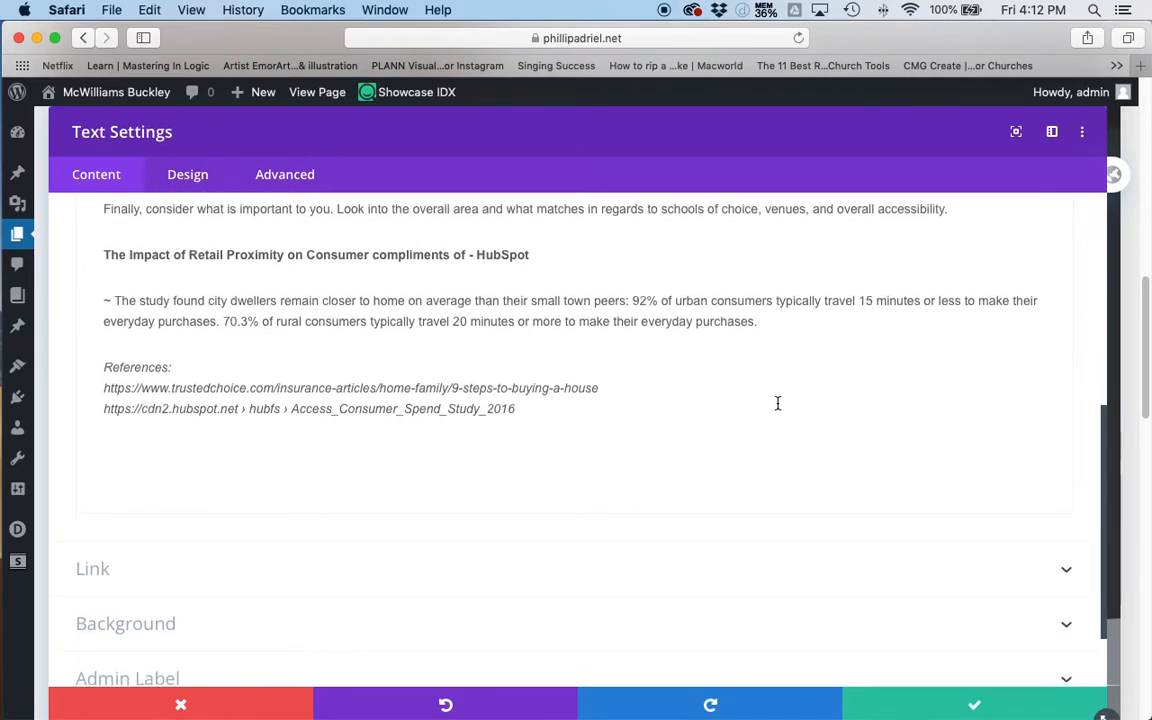
pyautogui.click(944, 709)
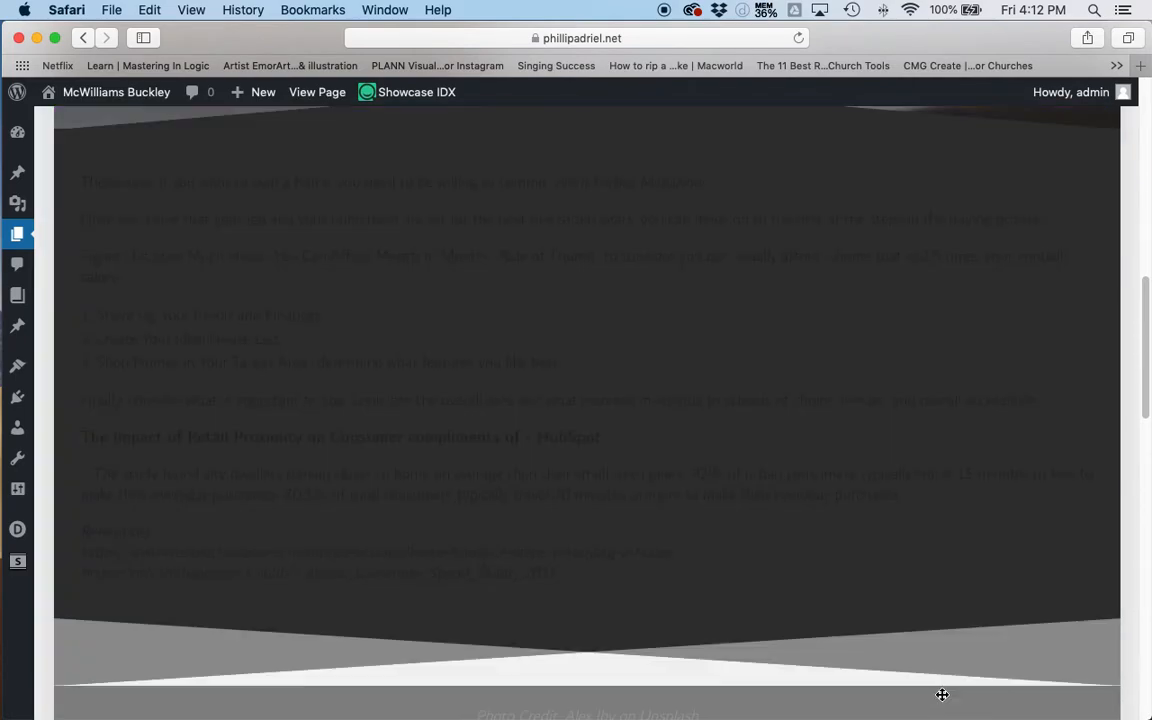
# Step: Change the background color of the section holding the article text to white and save the section settings
pyautogui.scroll(1, 868, 455)
pyautogui.scroll(-1, 895, 440)
pyautogui.scroll(-4, 238, 413)
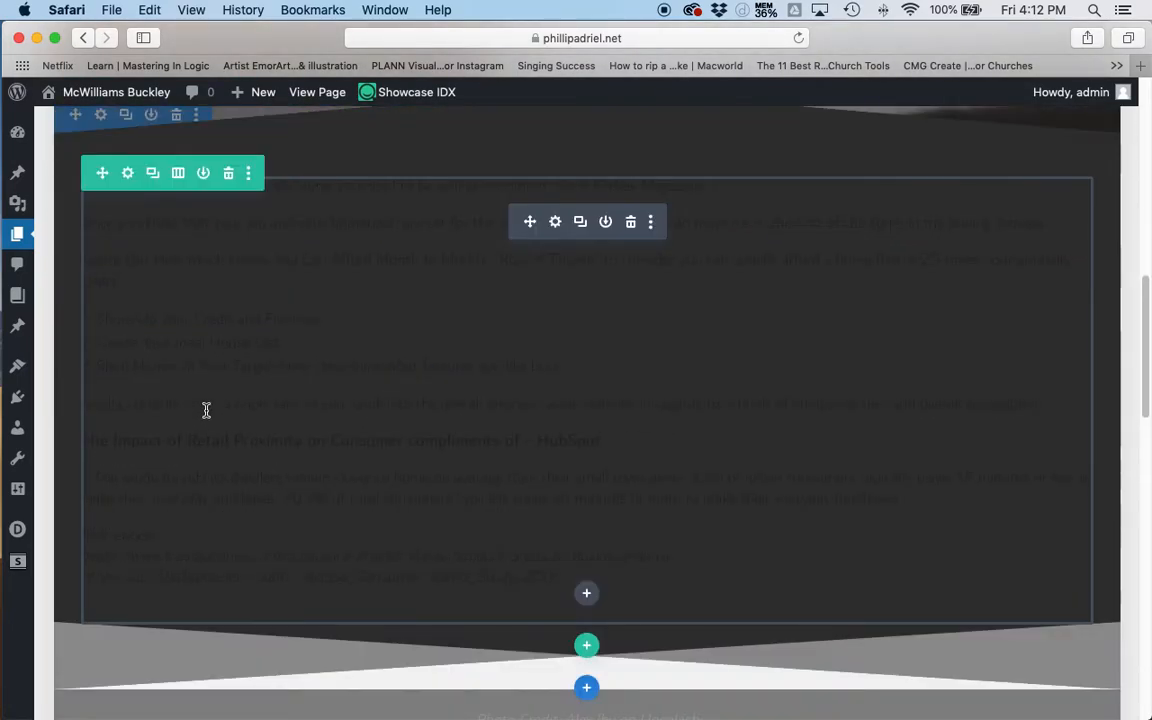
pyautogui.scroll(2, 494, 232)
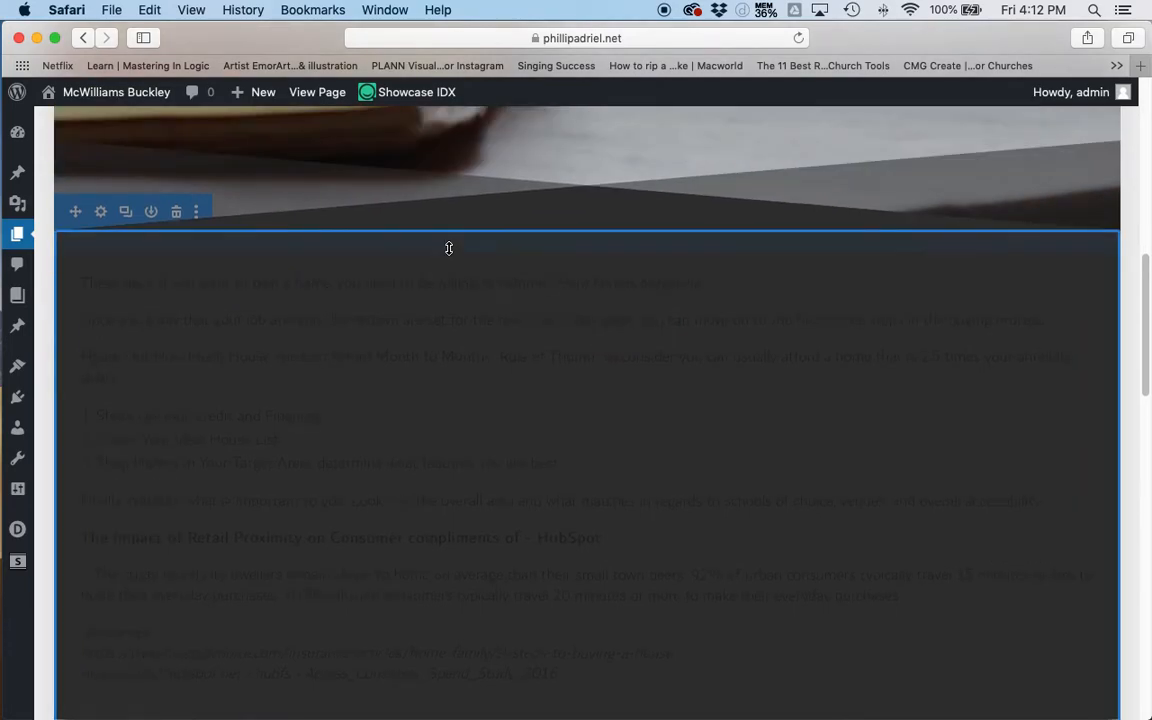
pyautogui.click(101, 211)
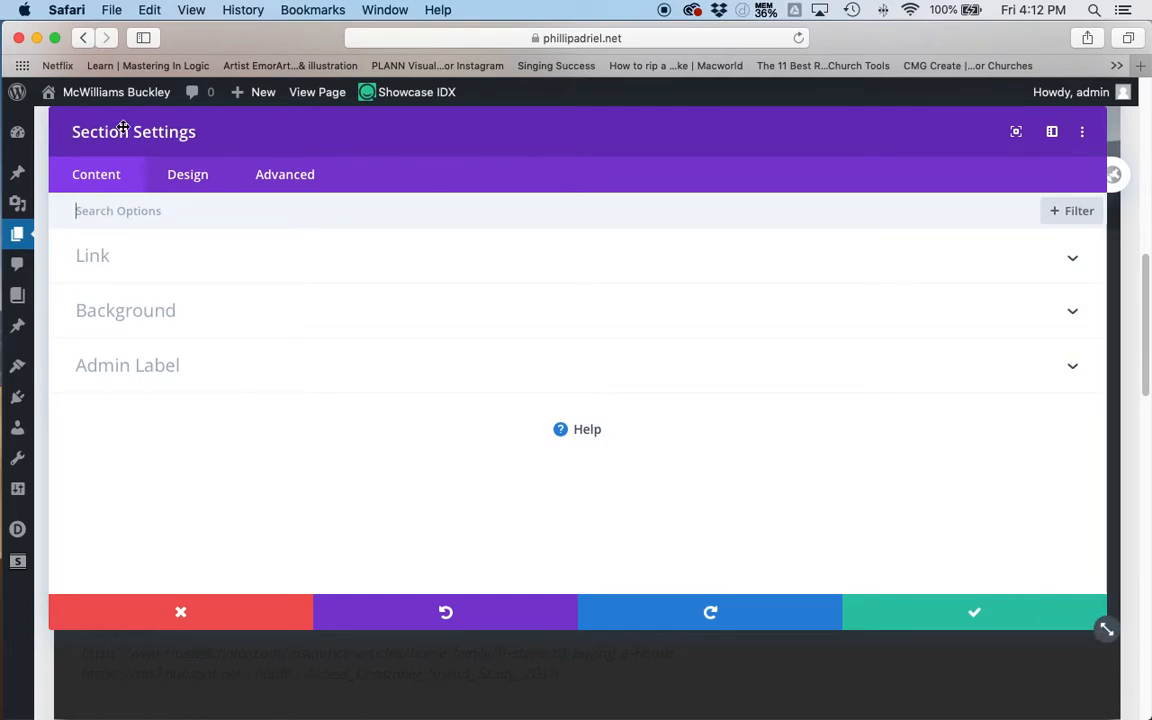
pyautogui.click(249, 310)
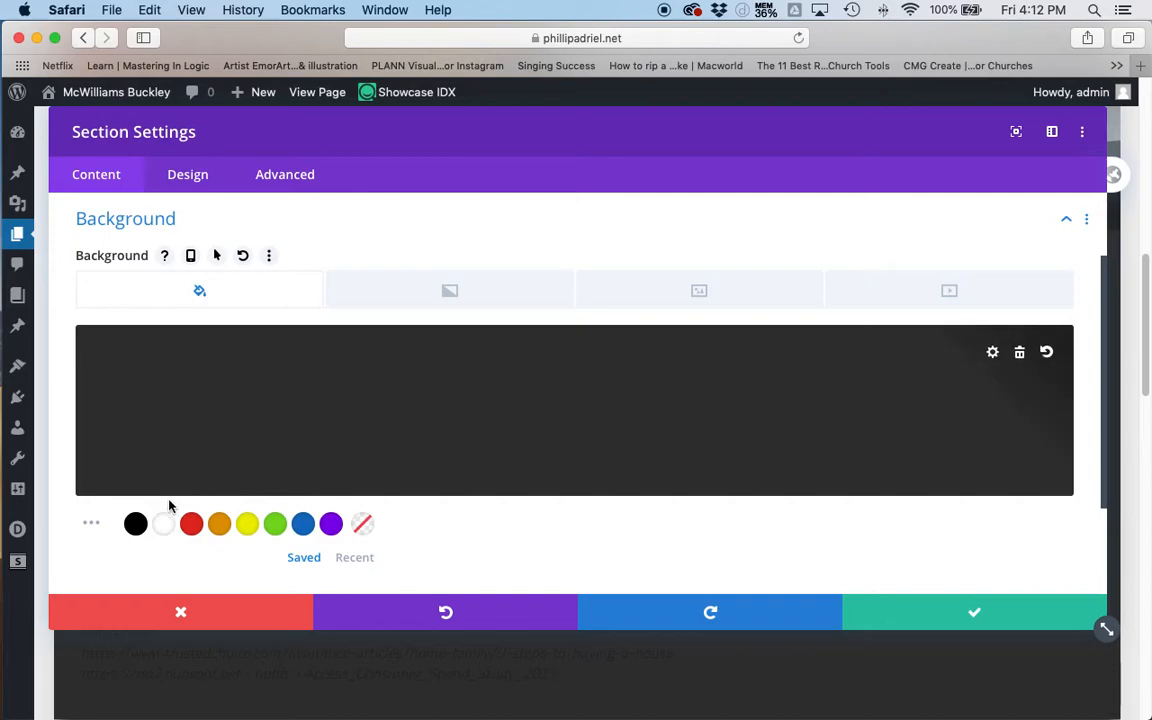
pyautogui.click(166, 528)
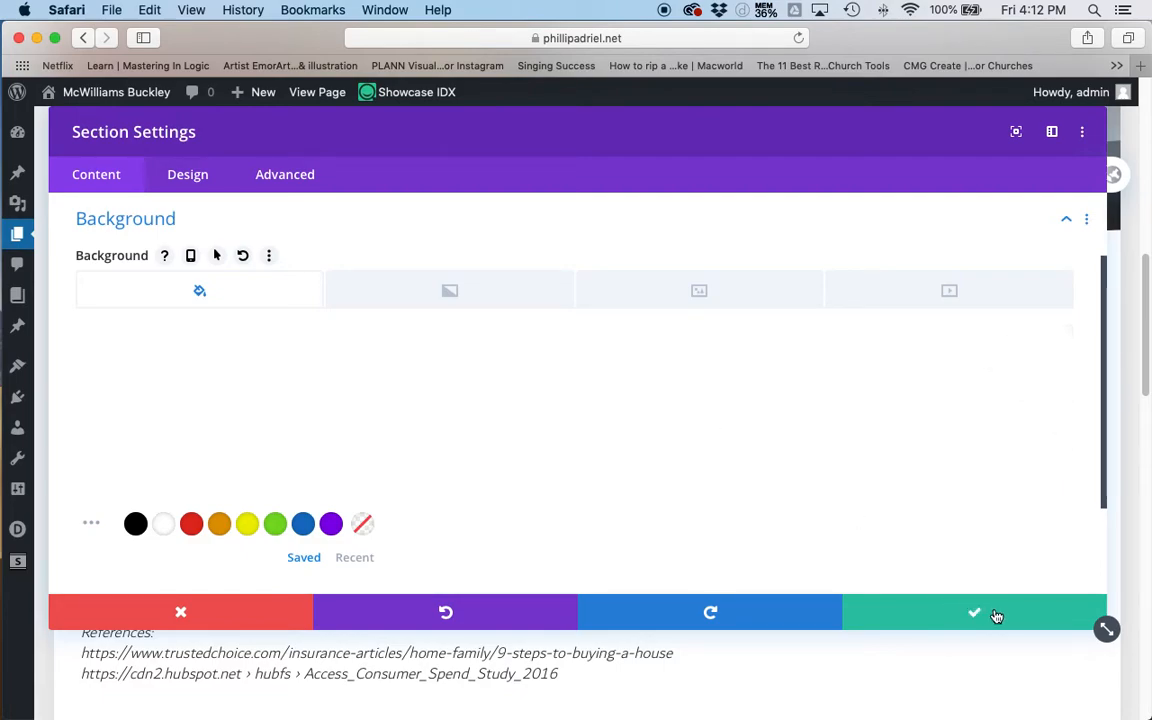
pyautogui.click(920, 610)
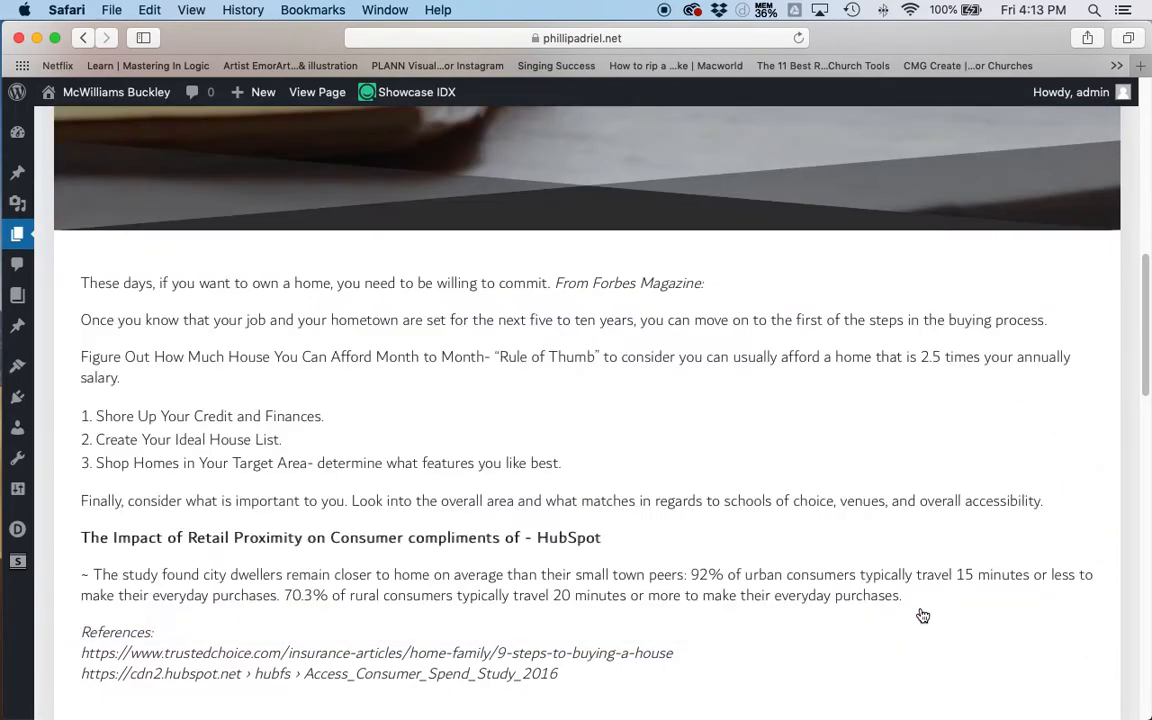
# Step: Delete the photo credit text module from the section below the article text
pyautogui.scroll(9, 309, 334)
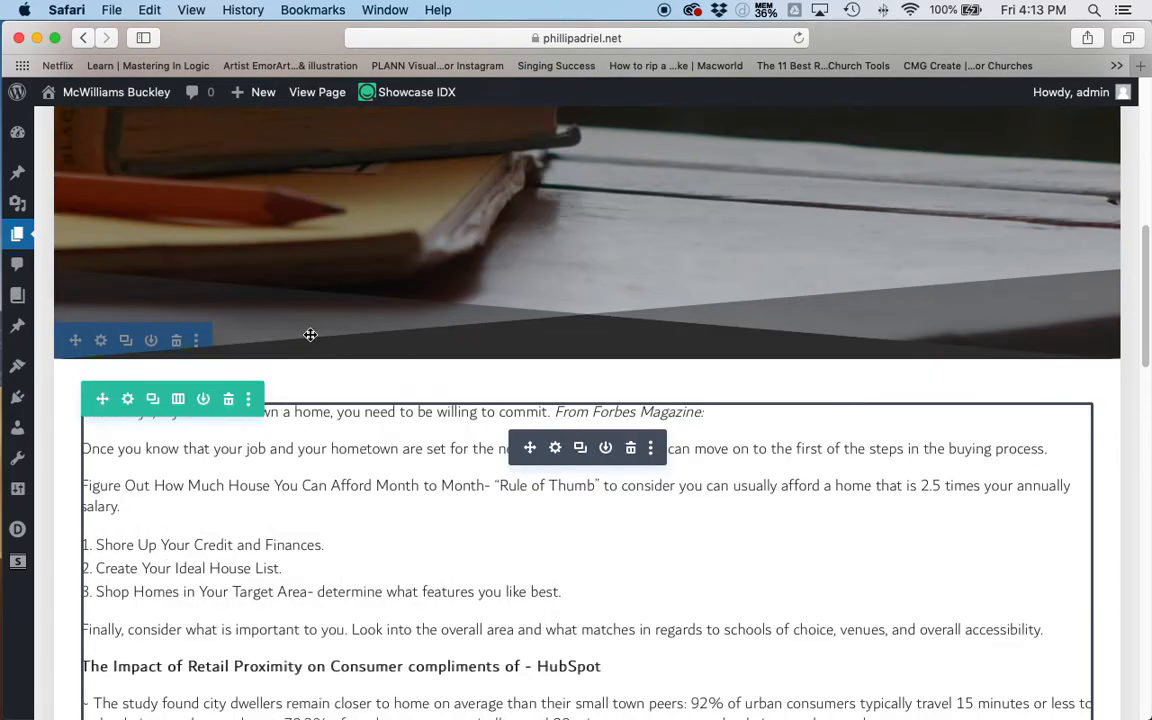
pyautogui.scroll(-9, 303, 365)
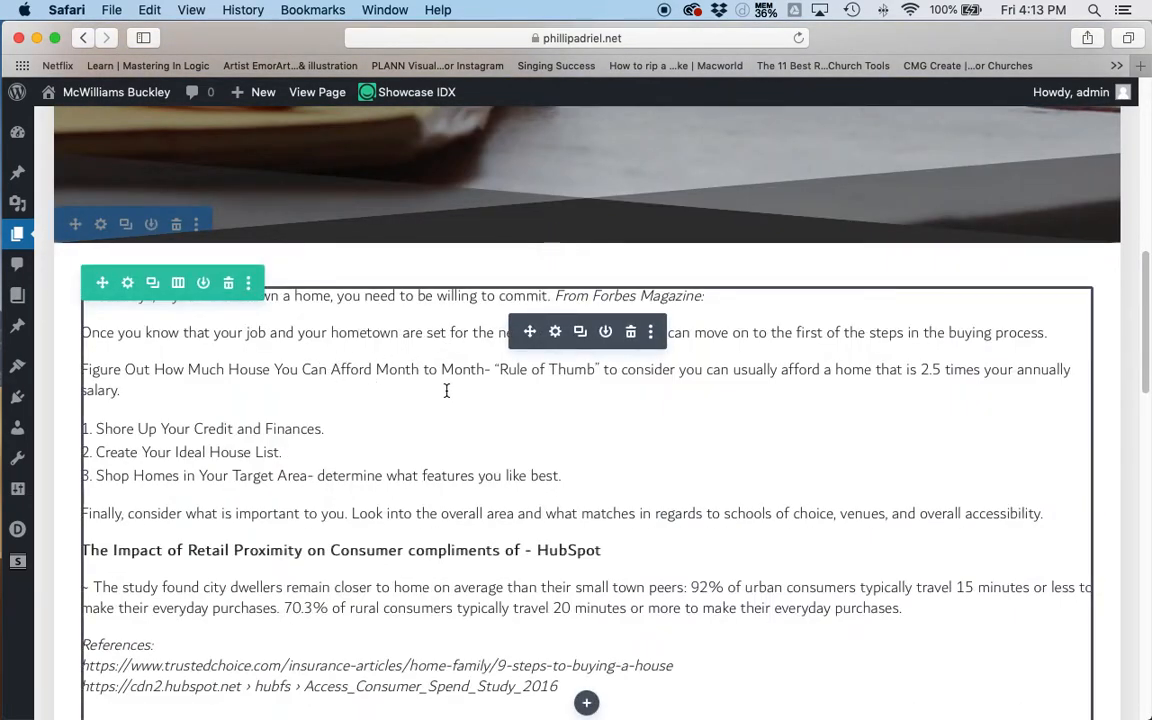
pyautogui.scroll(3, 450, 390)
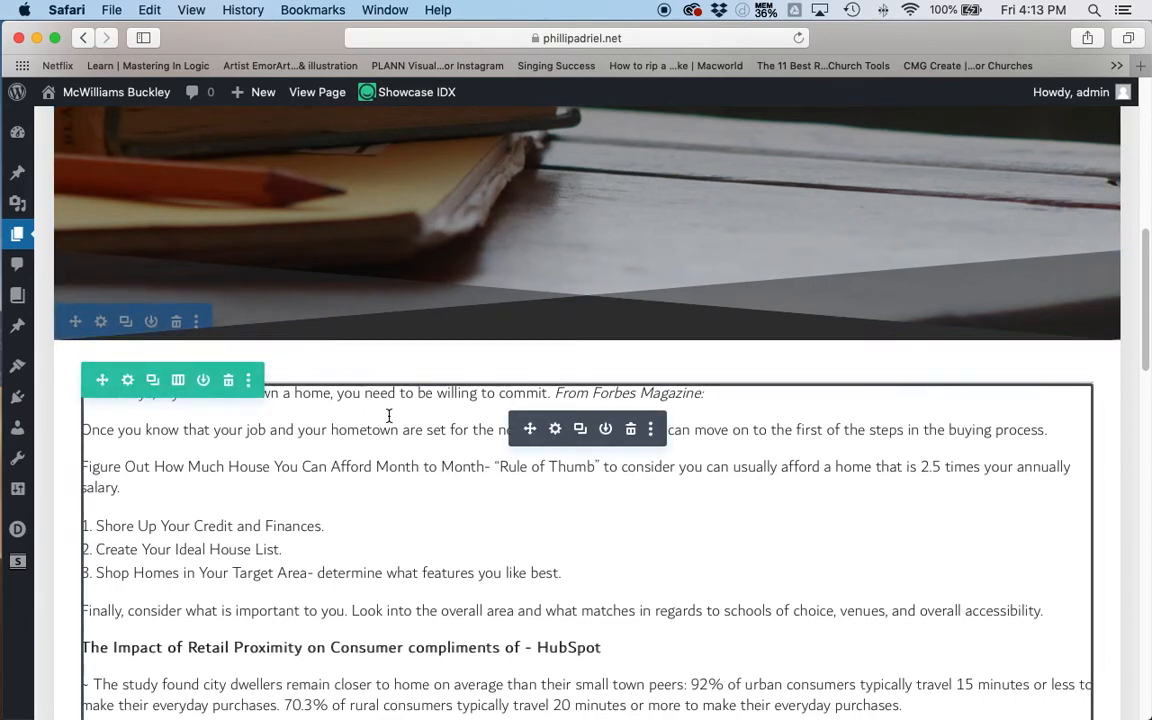
pyautogui.scroll(-1, 403, 420)
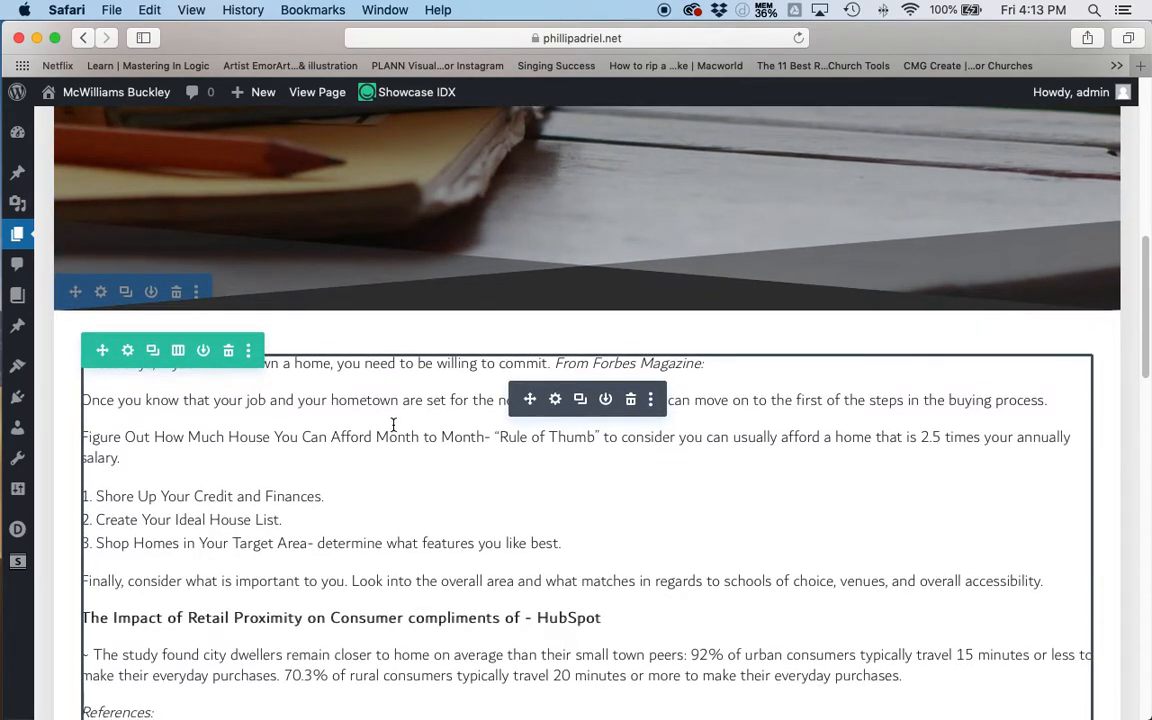
pyautogui.scroll(-2, 208, 387)
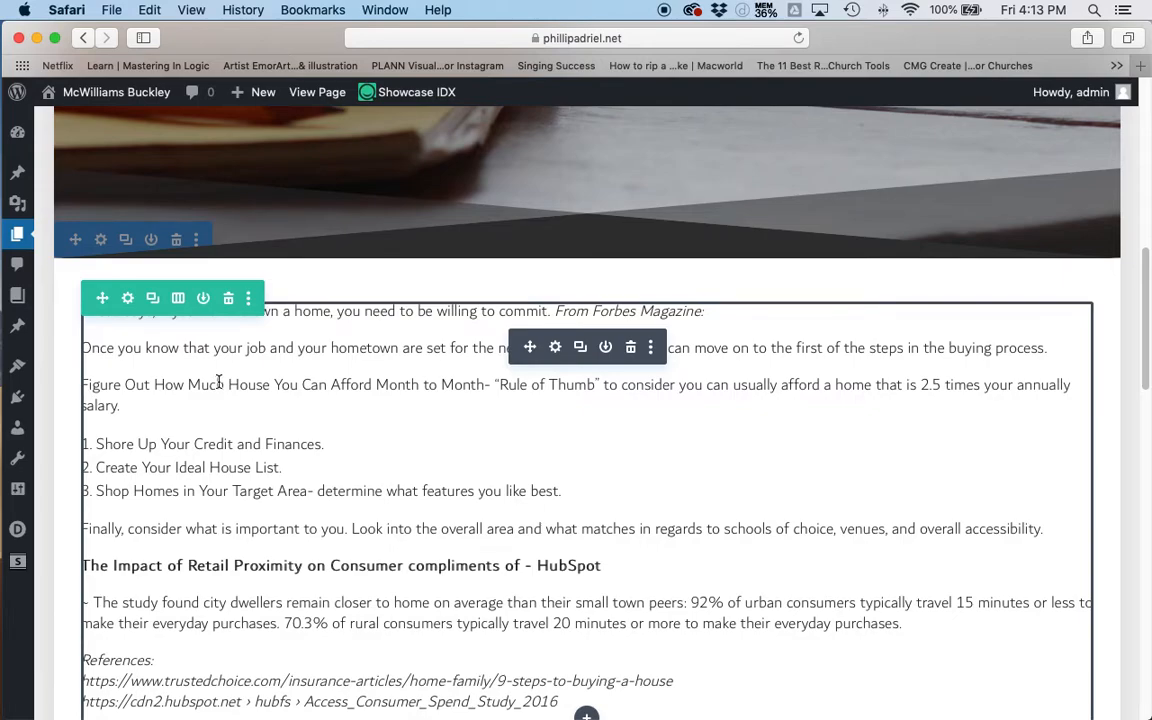
pyautogui.scroll(-10, 287, 394)
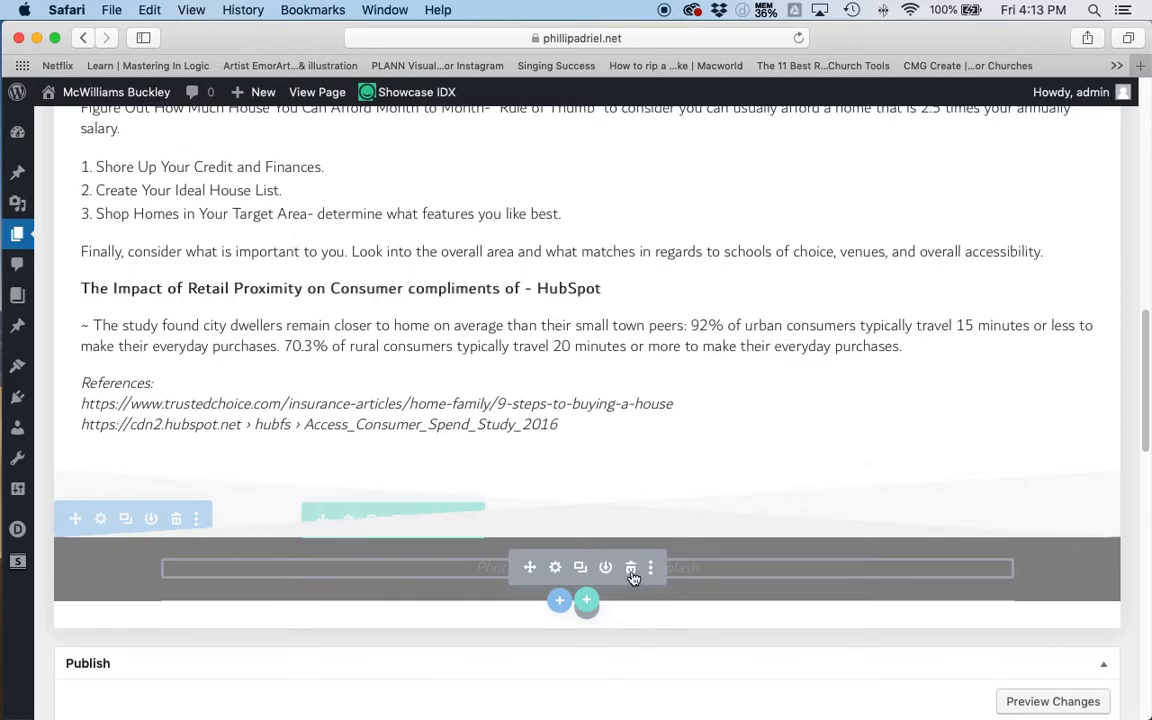
pyautogui.click(631, 568)
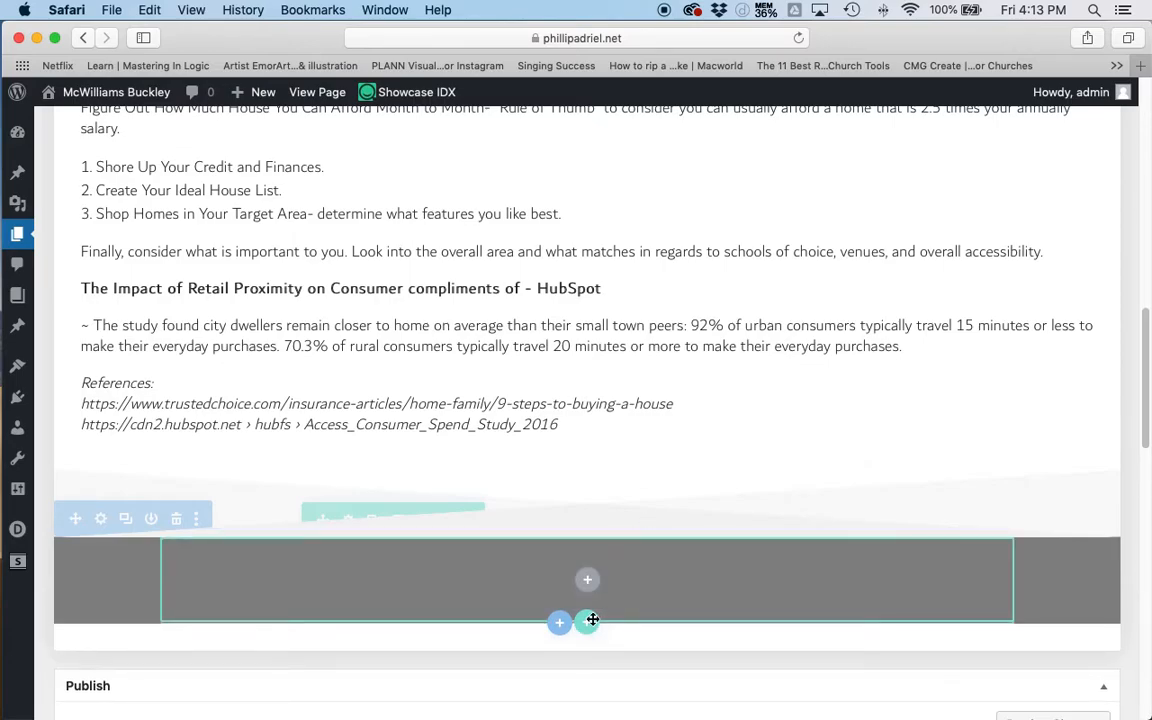
# Step: Save the "5 Items to Consider When Looking to Buy Your New Home" page in the Divi Builder
pyautogui.scroll(5, 670, 262)
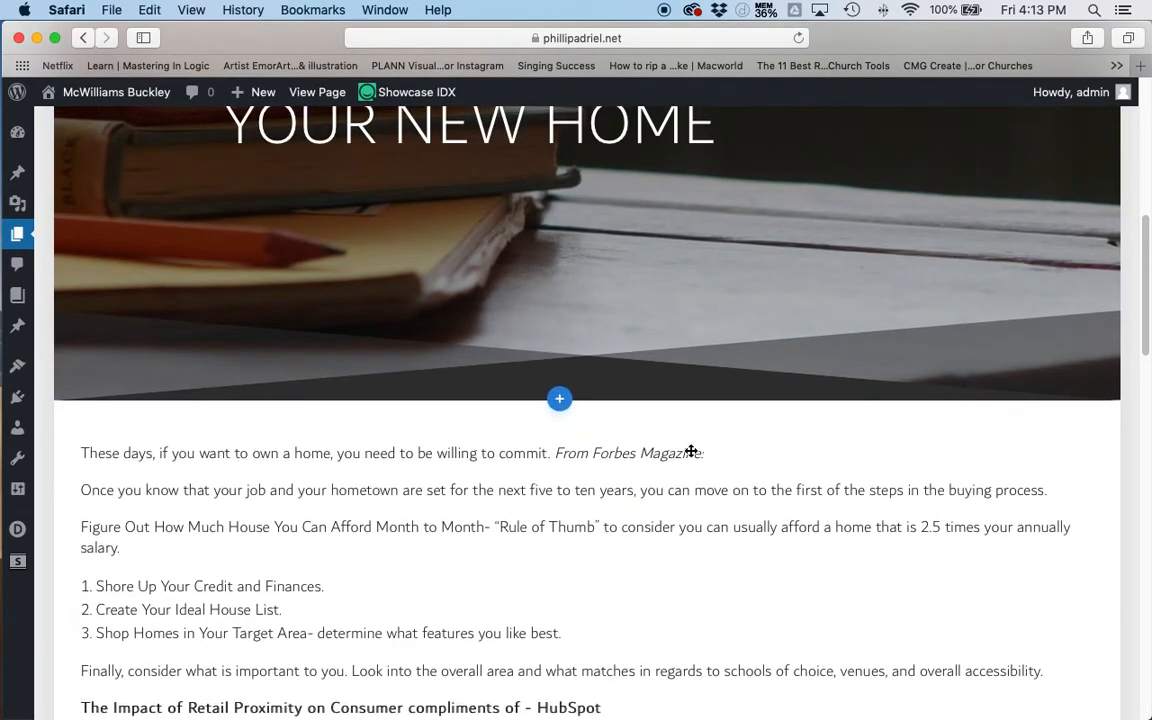
pyautogui.scroll(-6, 686, 450)
pyautogui.scroll(-4, 640, 460)
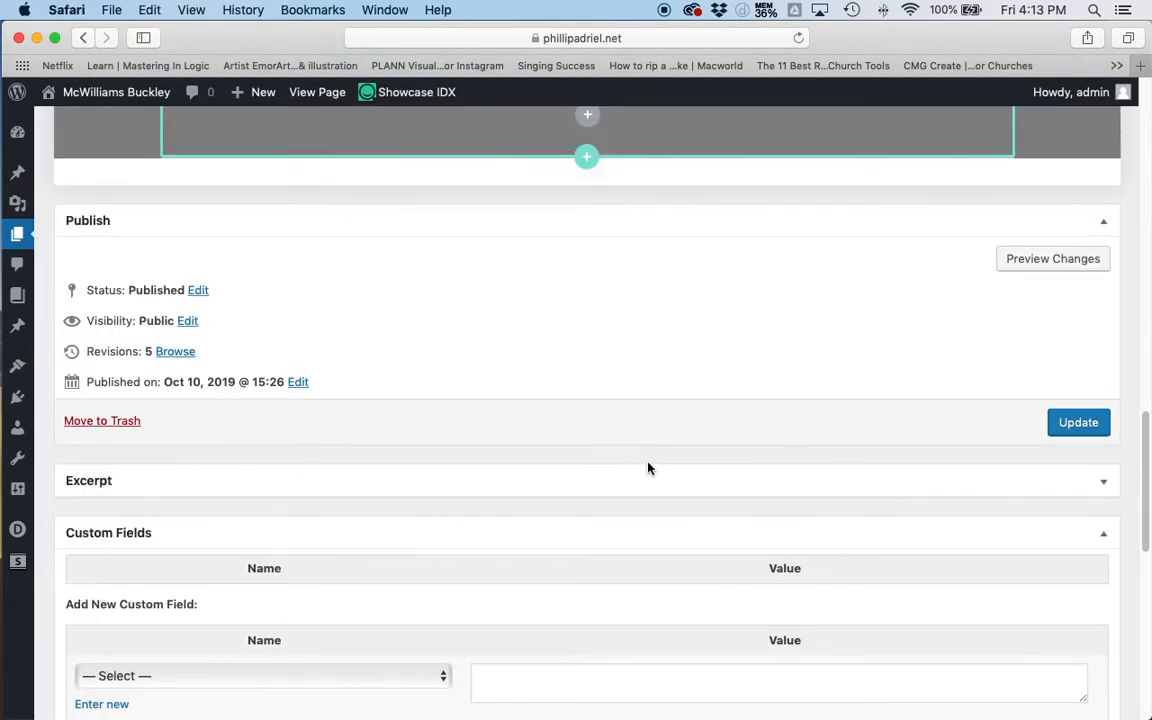
pyautogui.scroll(5, 680, 467)
pyautogui.scroll(15, 708, 466)
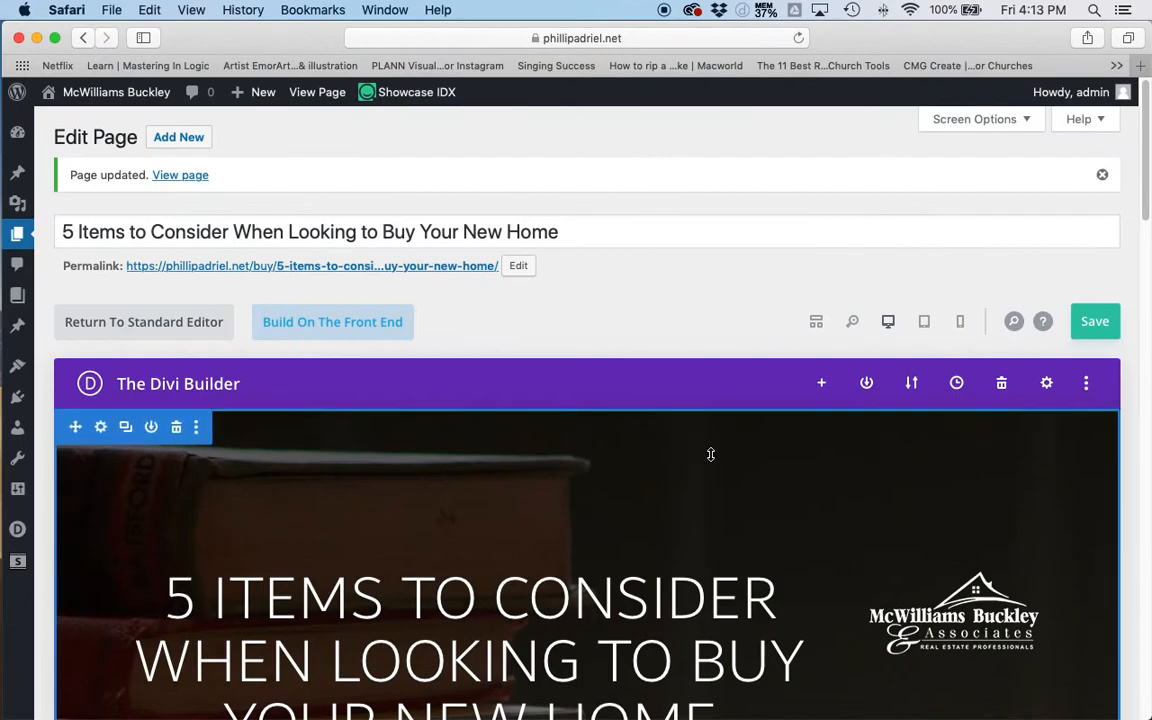
pyautogui.click(1095, 321)
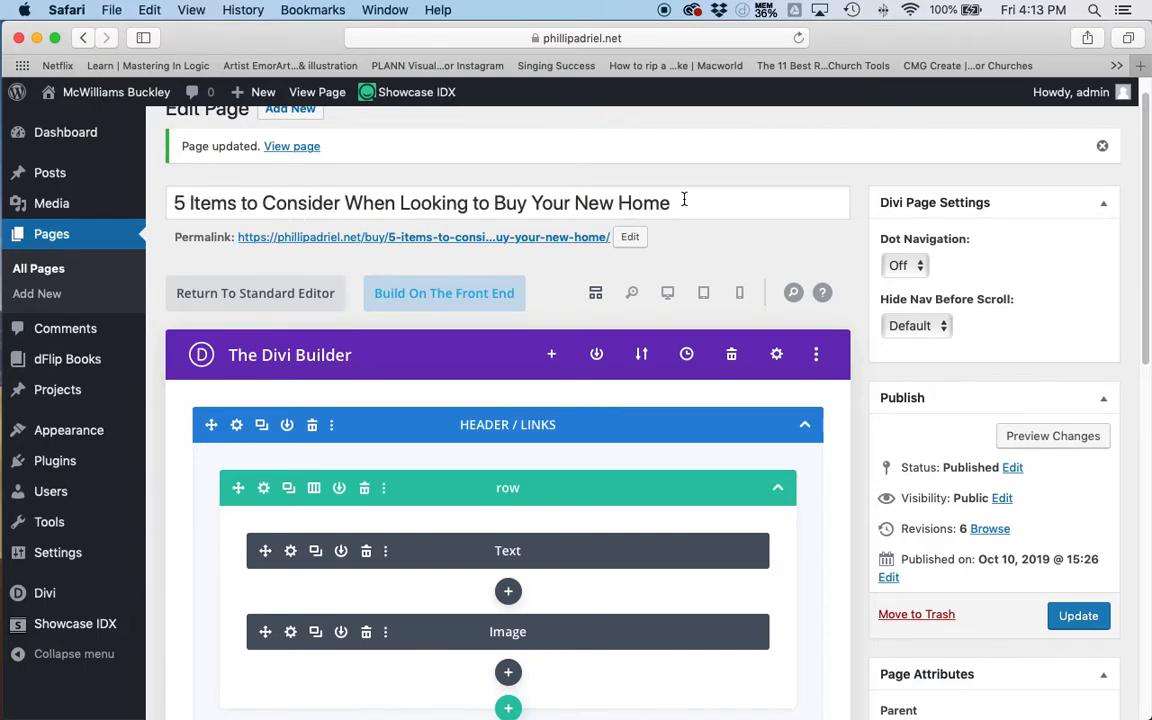
# Step: Open Firefox and load the live site at phillipadriel.net
pyautogui.press('super+Tab')
pyautogui.press('super+shift+Tab')
pyautogui.press('super+space')
pyautogui.write('firefox')
pyautogui.press('Return')
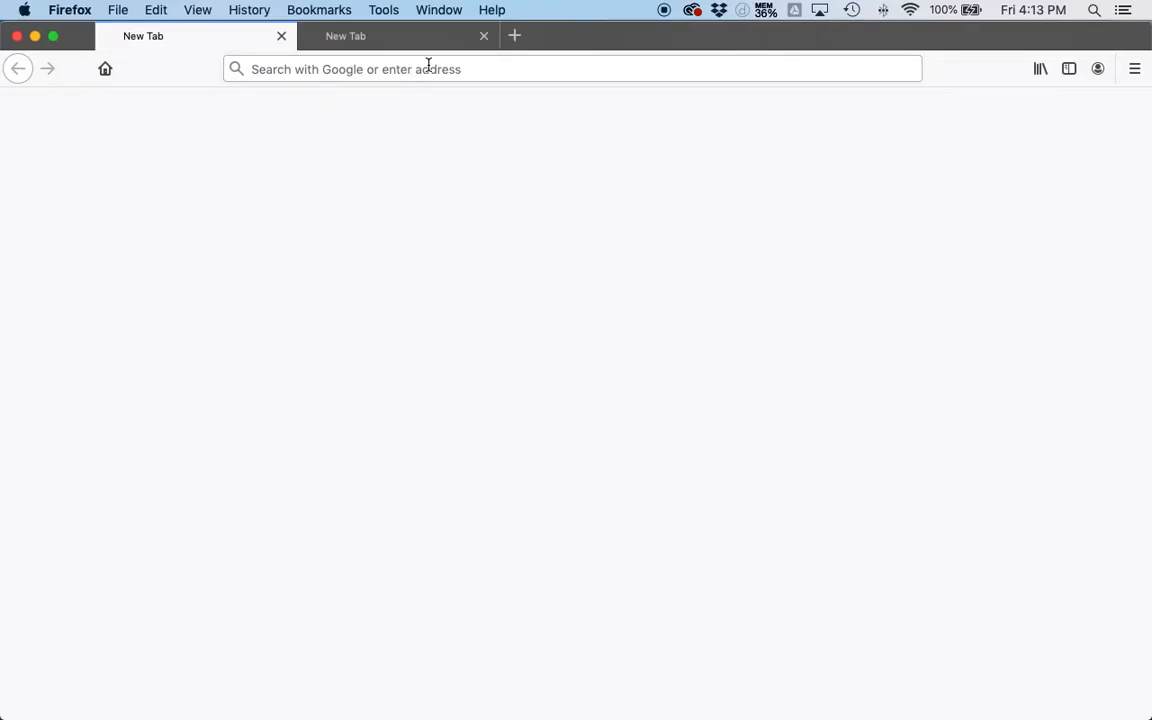
pyautogui.click(428, 66)
pyautogui.write('p')
pyautogui.press('BackSpace')
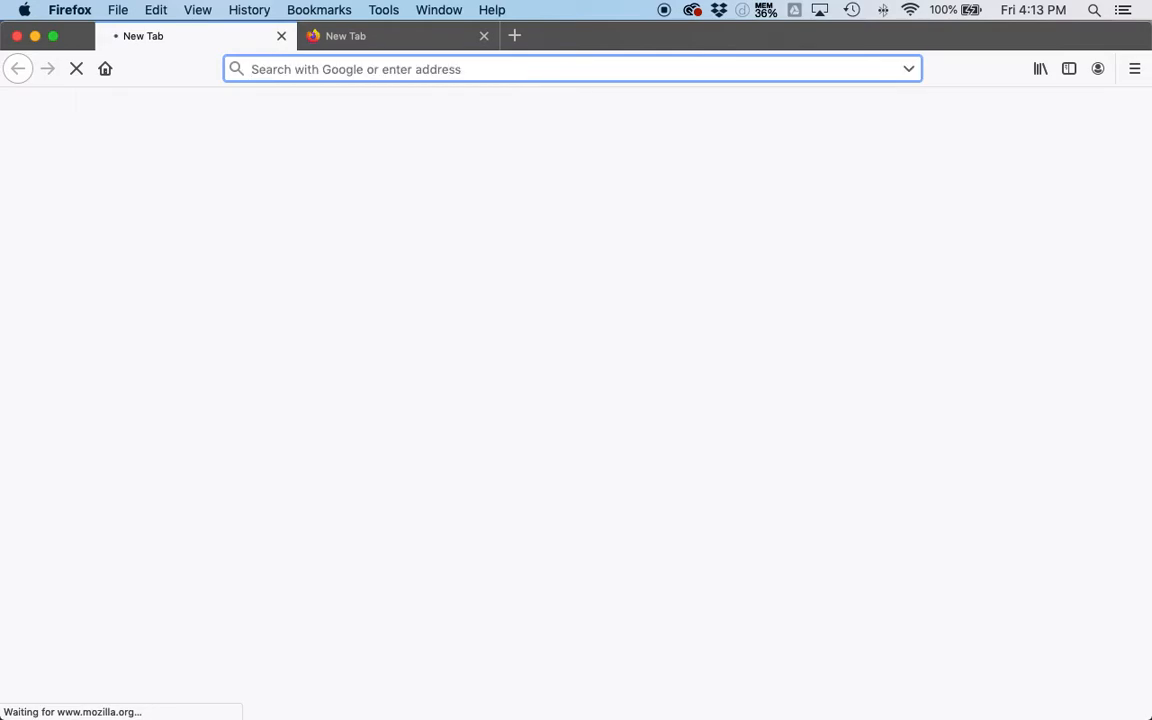
pyautogui.write('phillip')
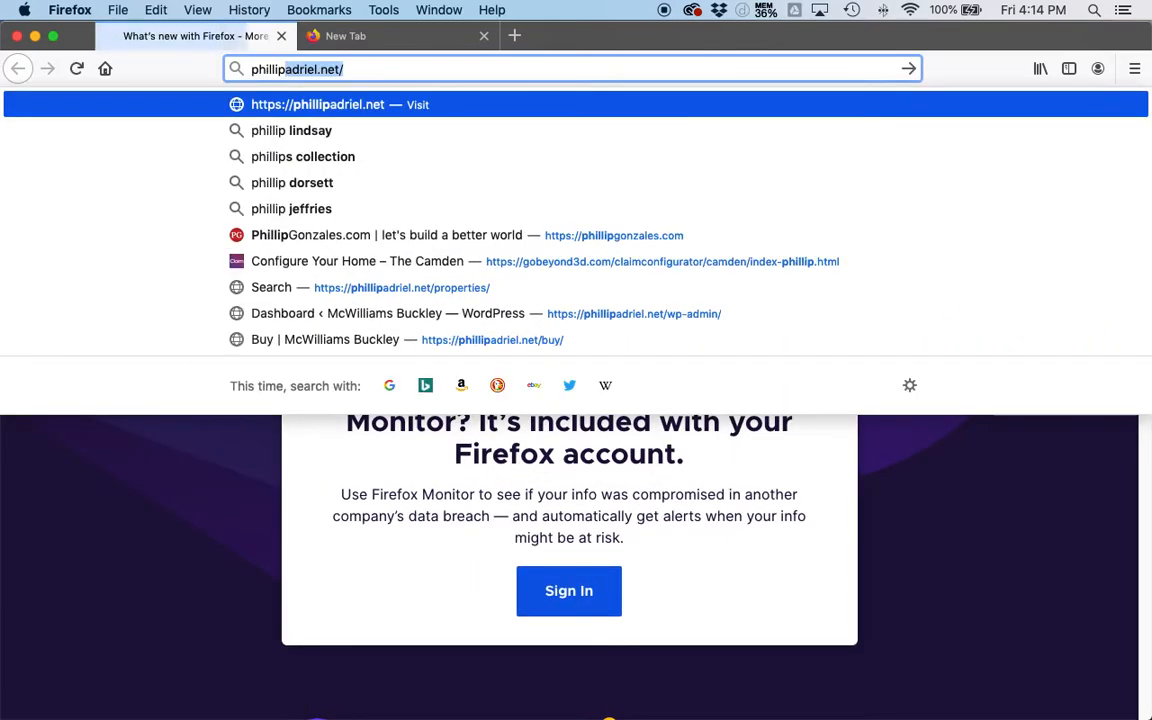
pyautogui.press('Return')
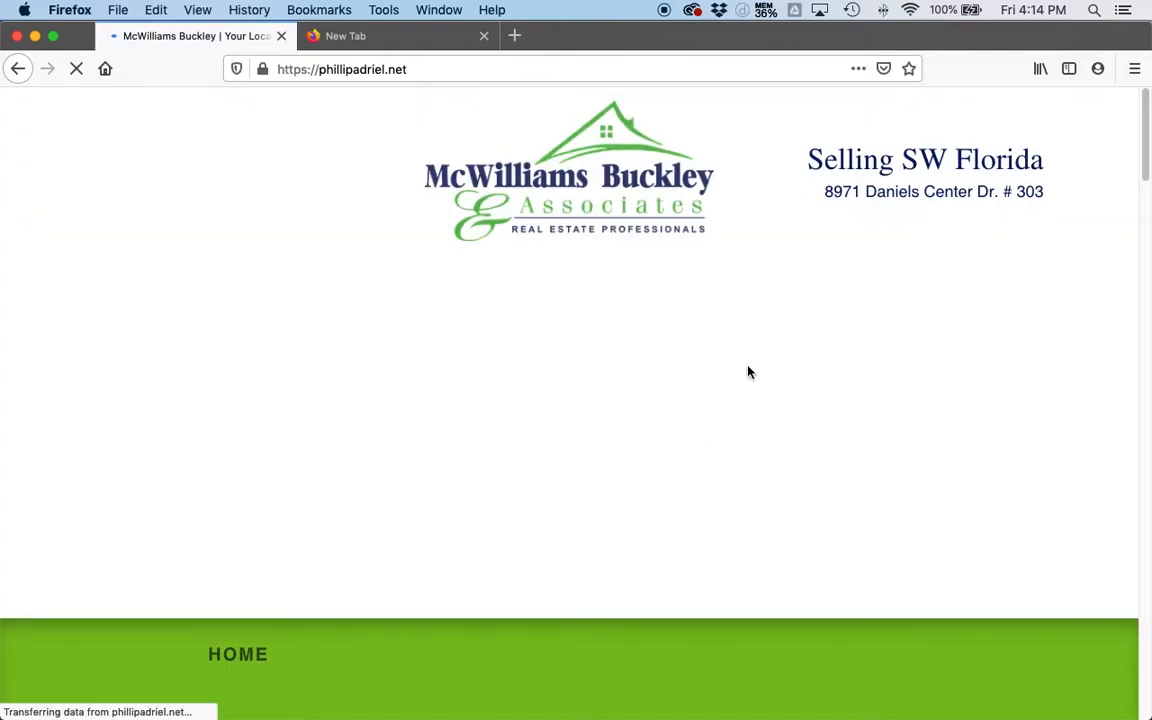
# Step: Open the "5 Items to Consider When Looking to Buy Your New Home" page under Buy and review its published content
pyautogui.scroll(-5, 748, 372)
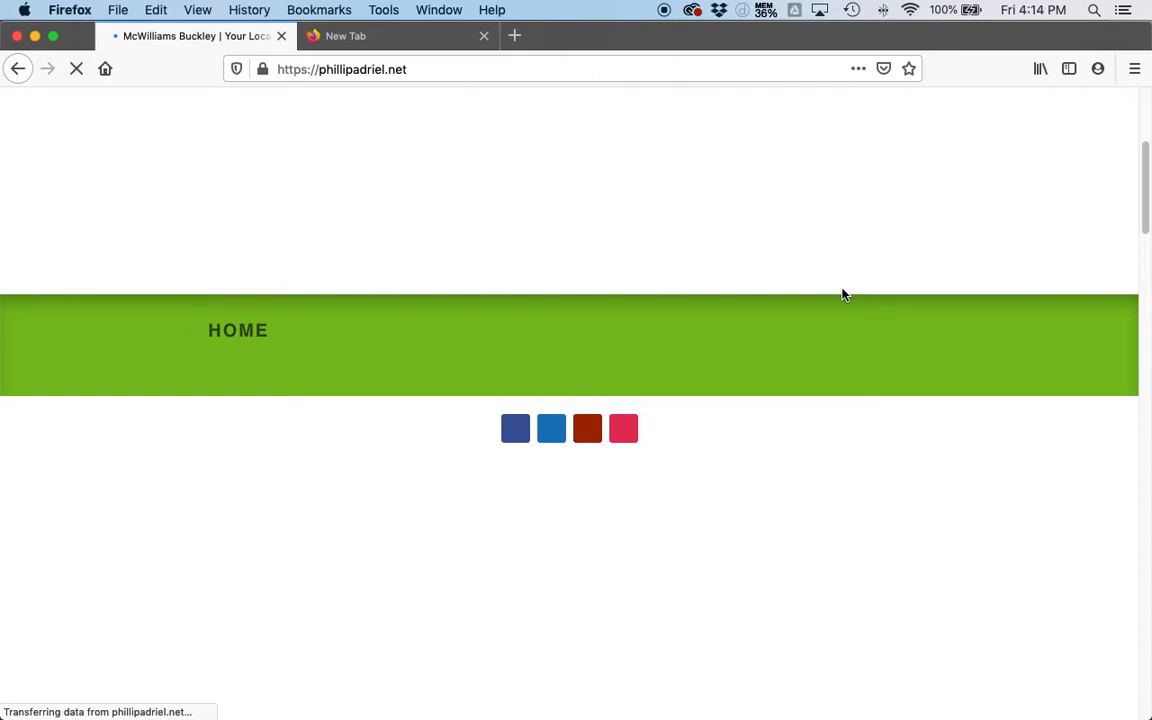
pyautogui.scroll(-2, 812, 208)
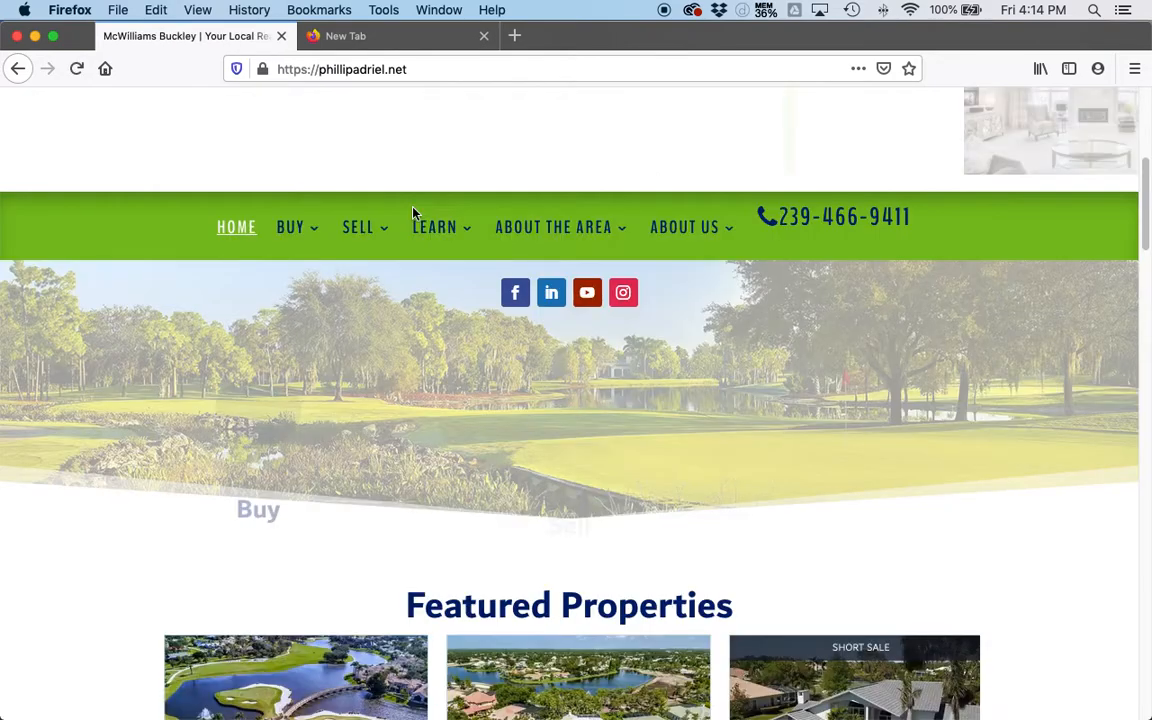
pyautogui.moveTo(296, 228)
pyautogui.click(357, 391)
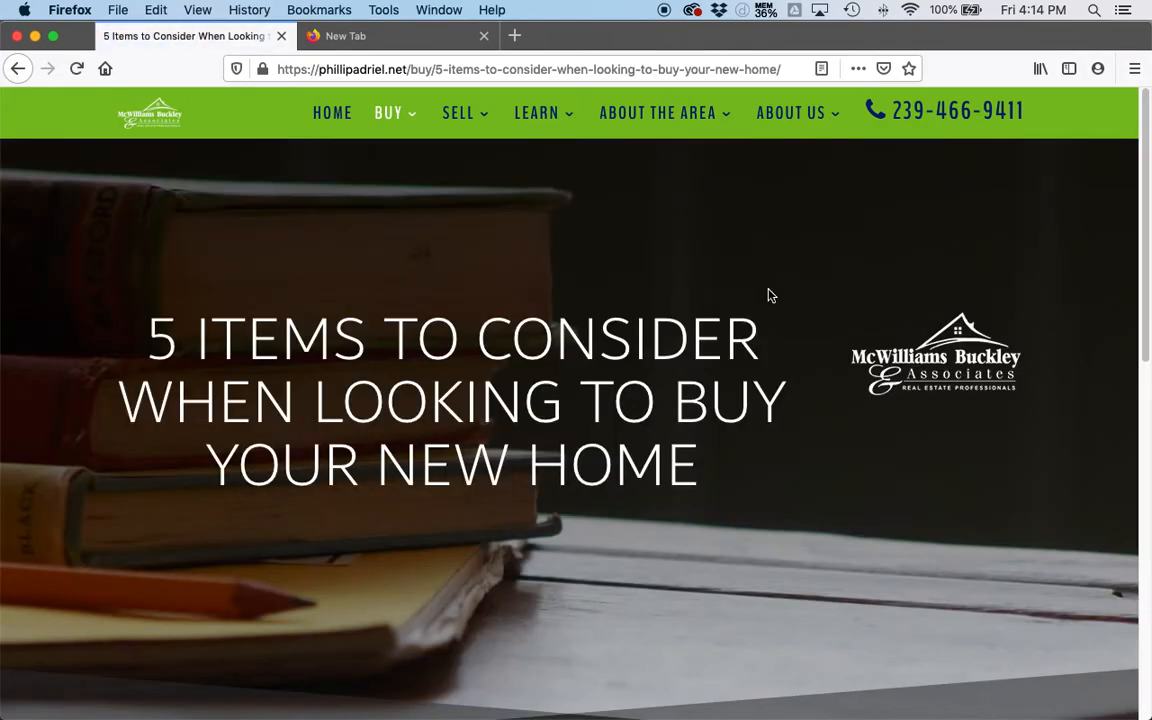
pyautogui.scroll(-10, 731, 290)
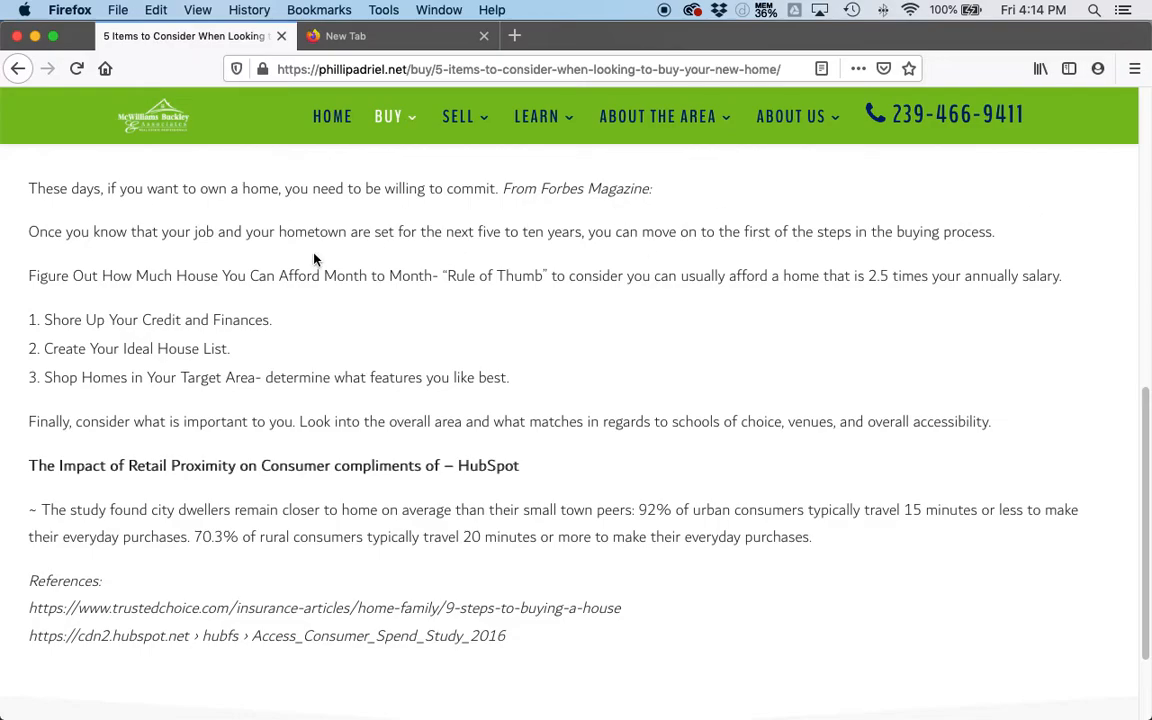
# Step: Switch to Safari and preview the Divi Builder page in tablet view, ending in desktop view
pyautogui.press('super+Tab')
pyautogui.scroll(-5, 489, 211)
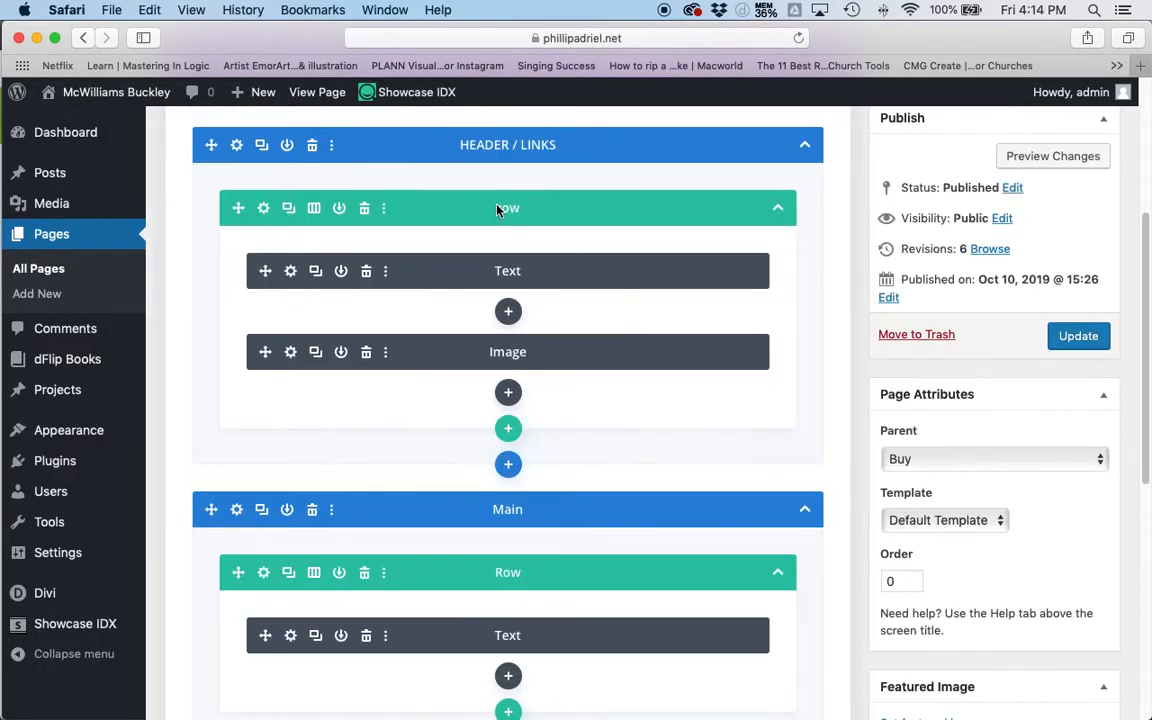
pyautogui.scroll(5, 720, 320)
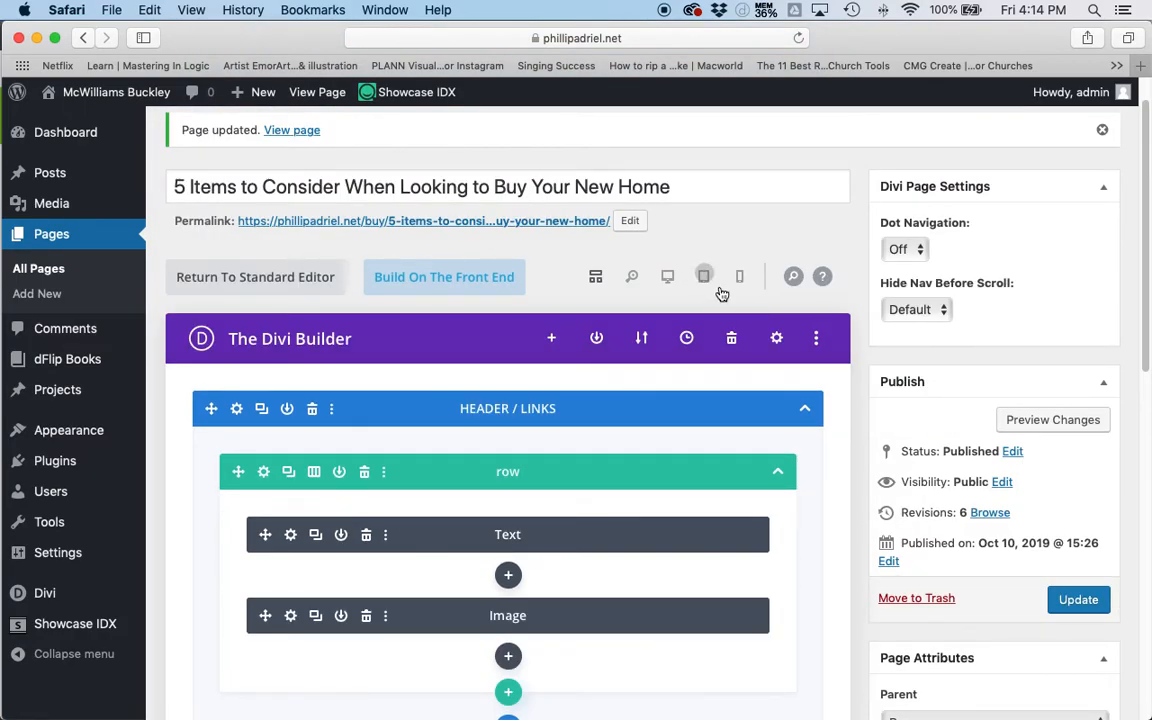
pyautogui.click(703, 277)
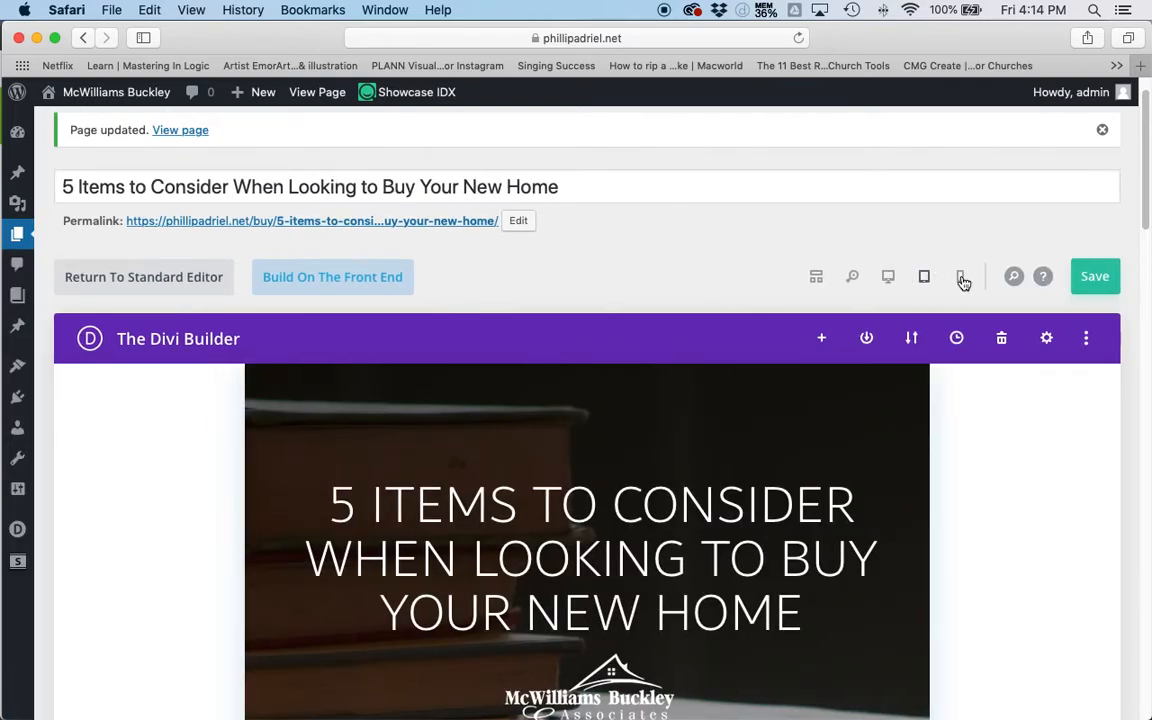
pyautogui.click(887, 279)
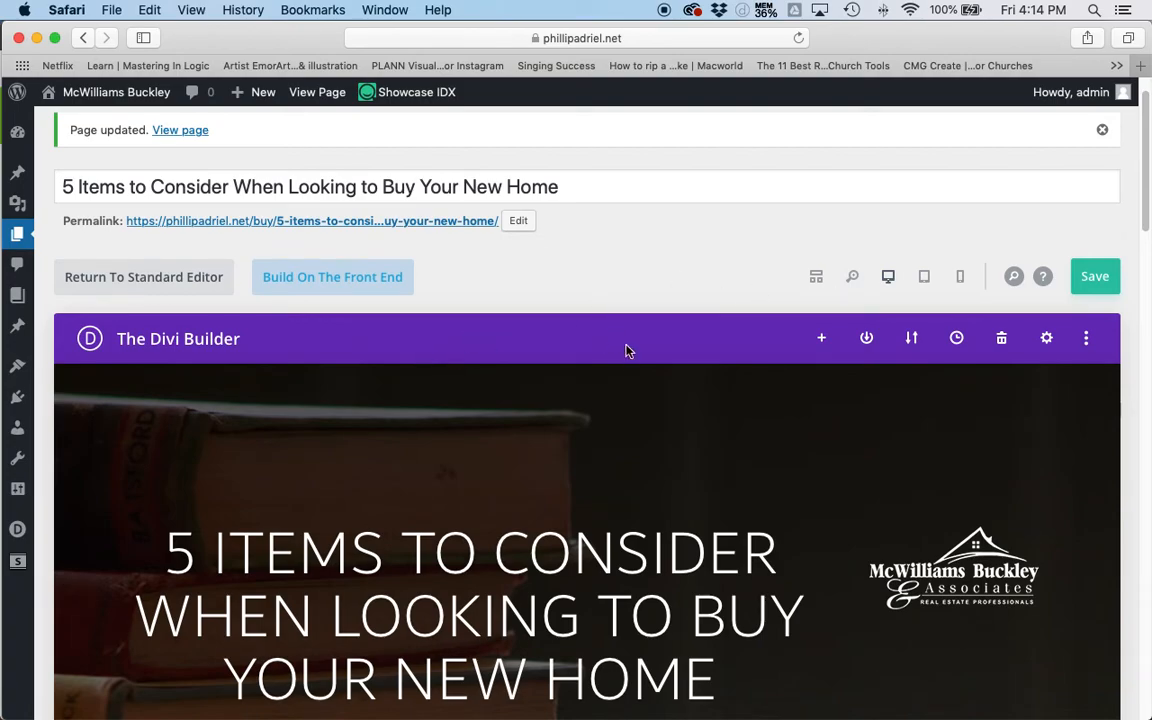
# Step: Set the width of the row holding the article text to 70% and apply the row settings
pyautogui.scroll(-10, 573, 421)
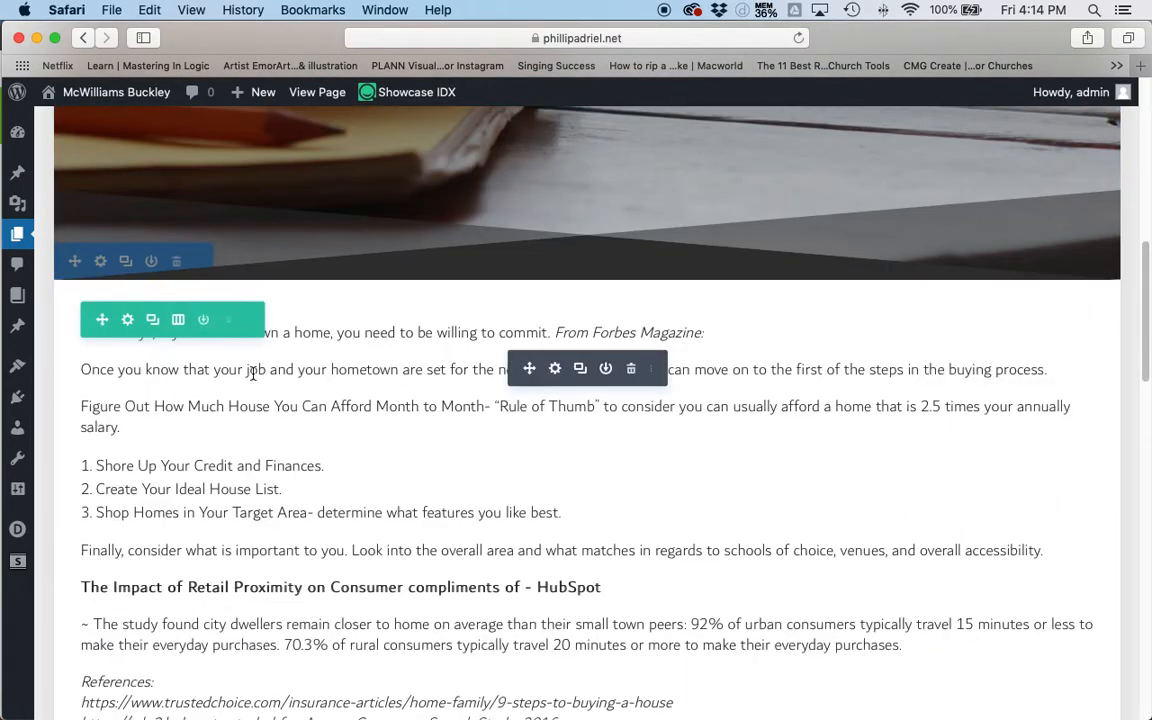
pyautogui.click(128, 321)
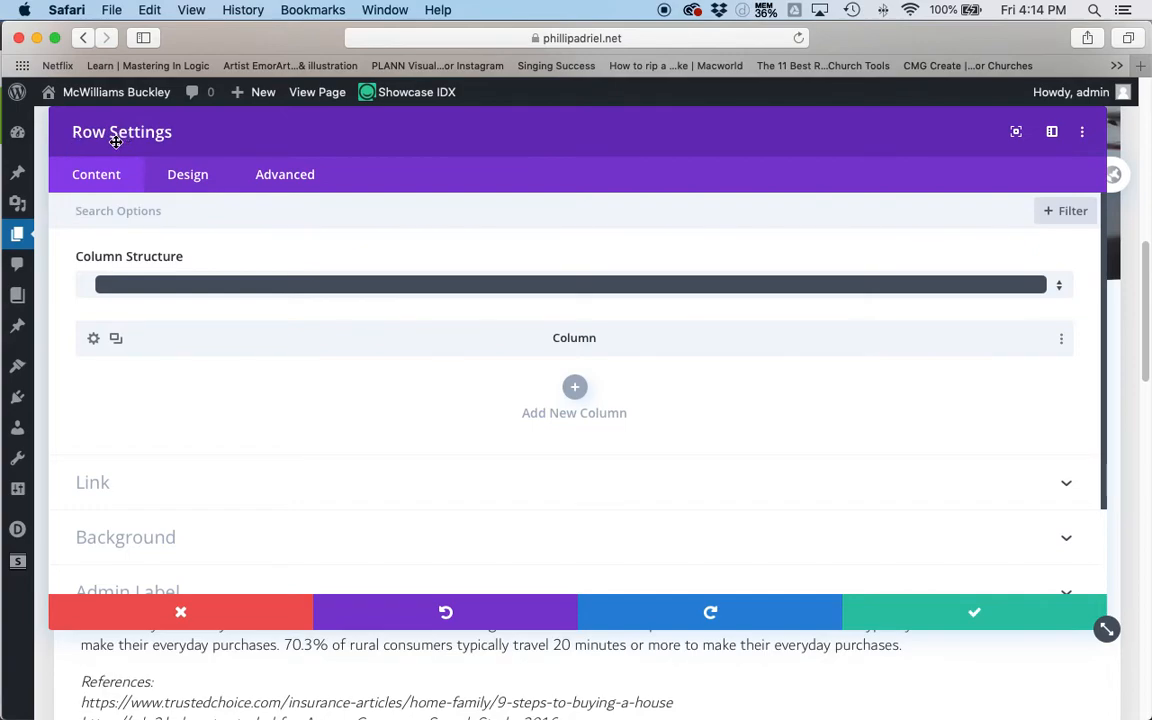
pyautogui.click(188, 178)
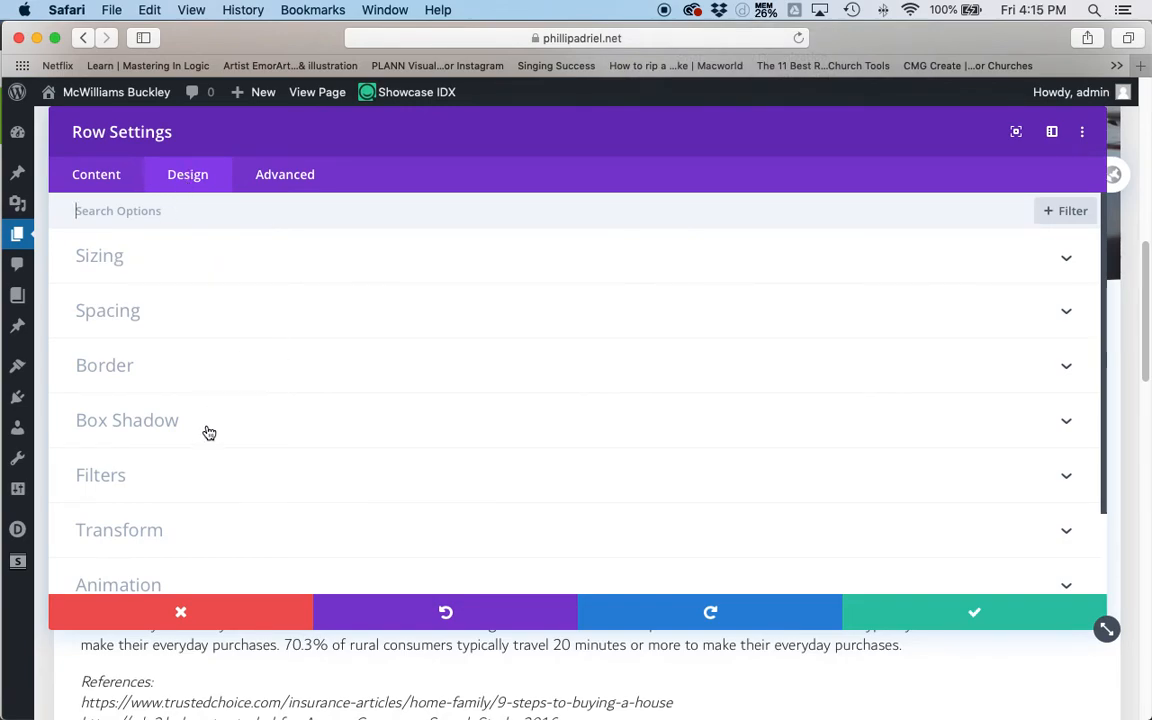
pyautogui.click(220, 262)
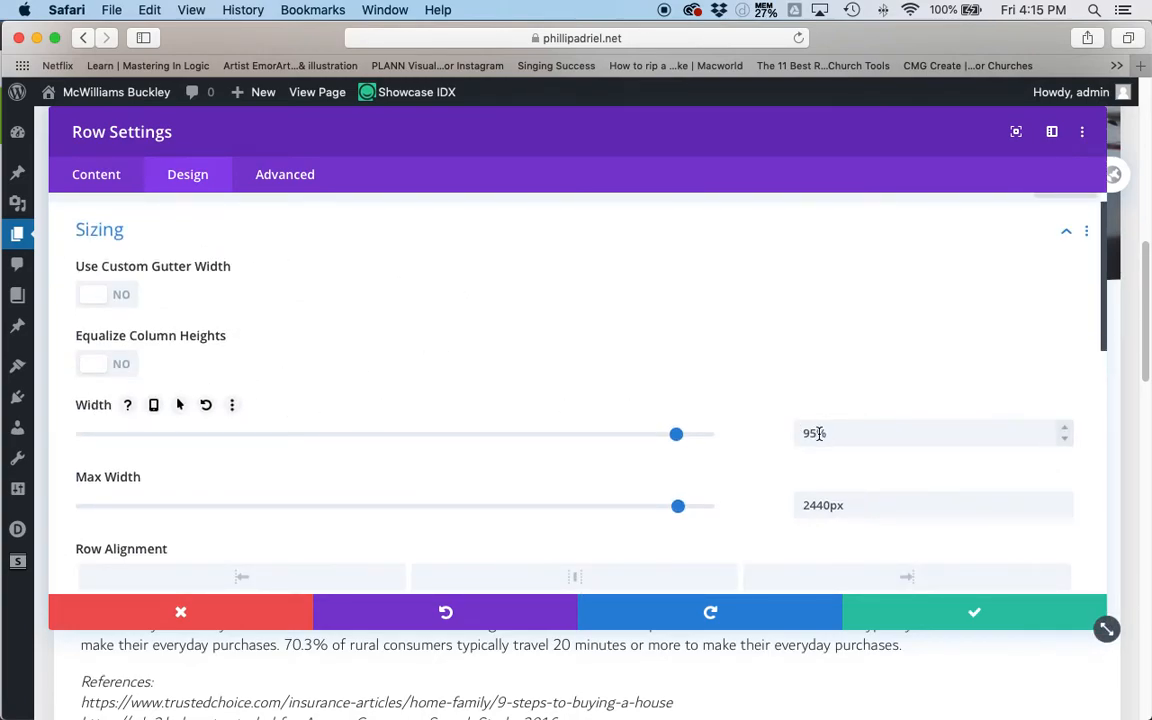
pyautogui.moveTo(659, 435); pyautogui.dragTo(522, 444)
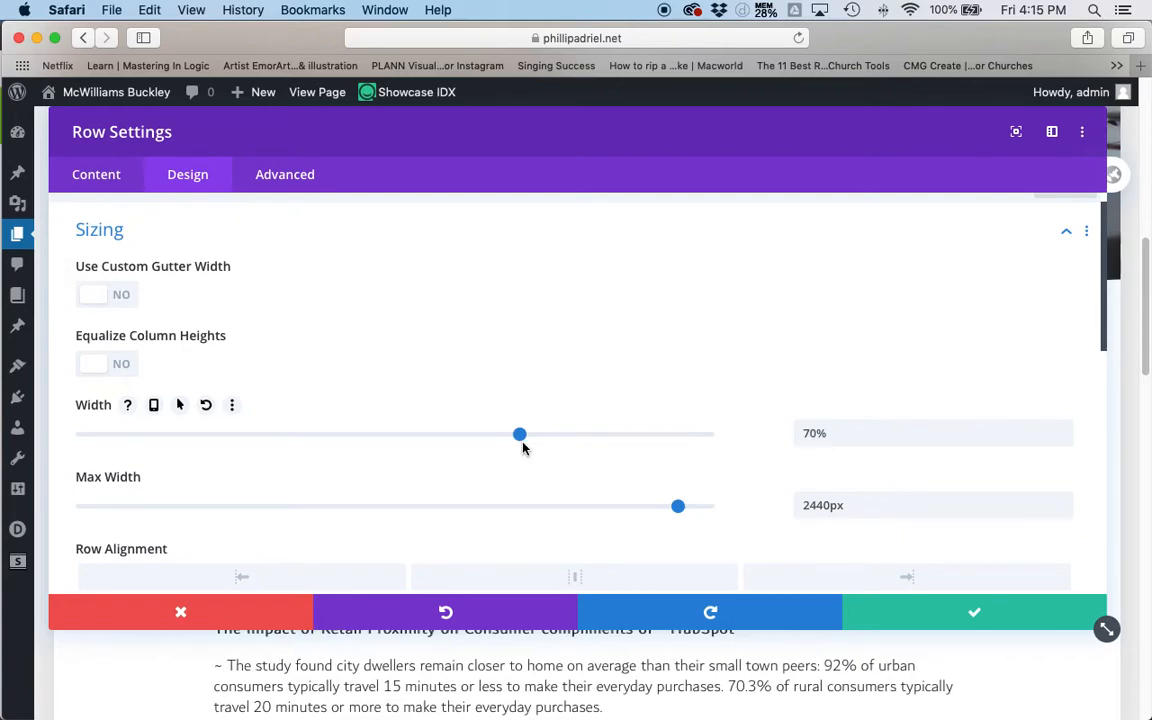
pyautogui.click(958, 618)
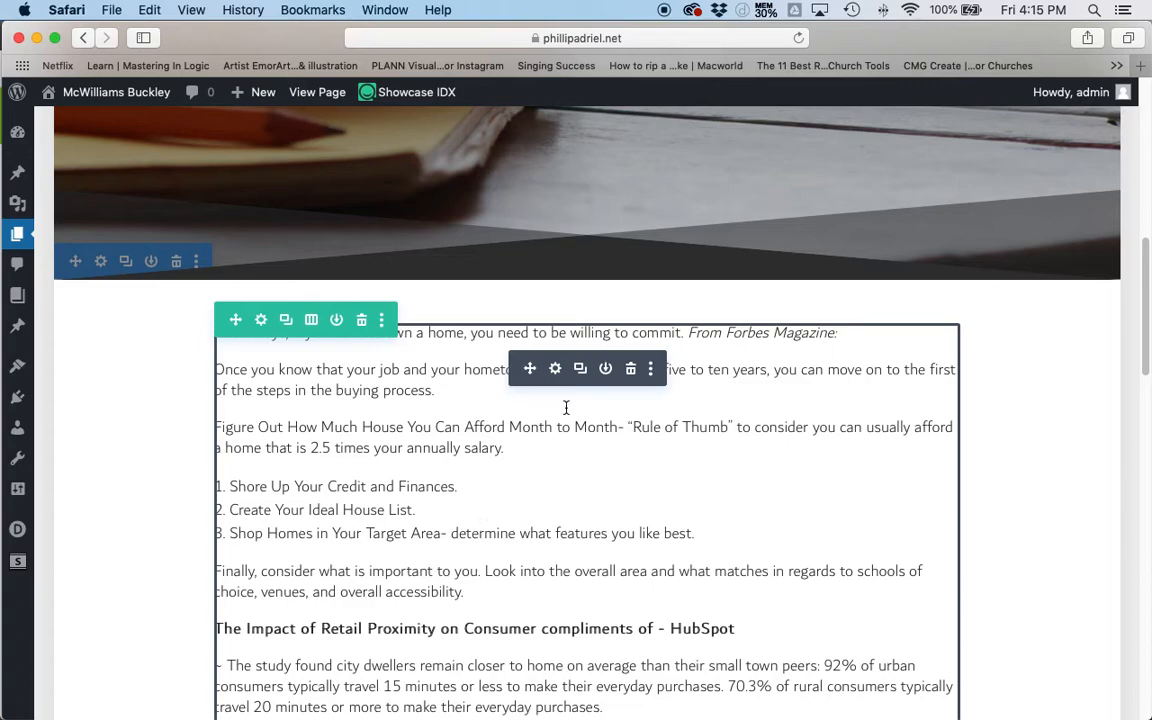
# Step: Set the body text size of the article text module to 22px and apply the change
pyautogui.click(555, 370)
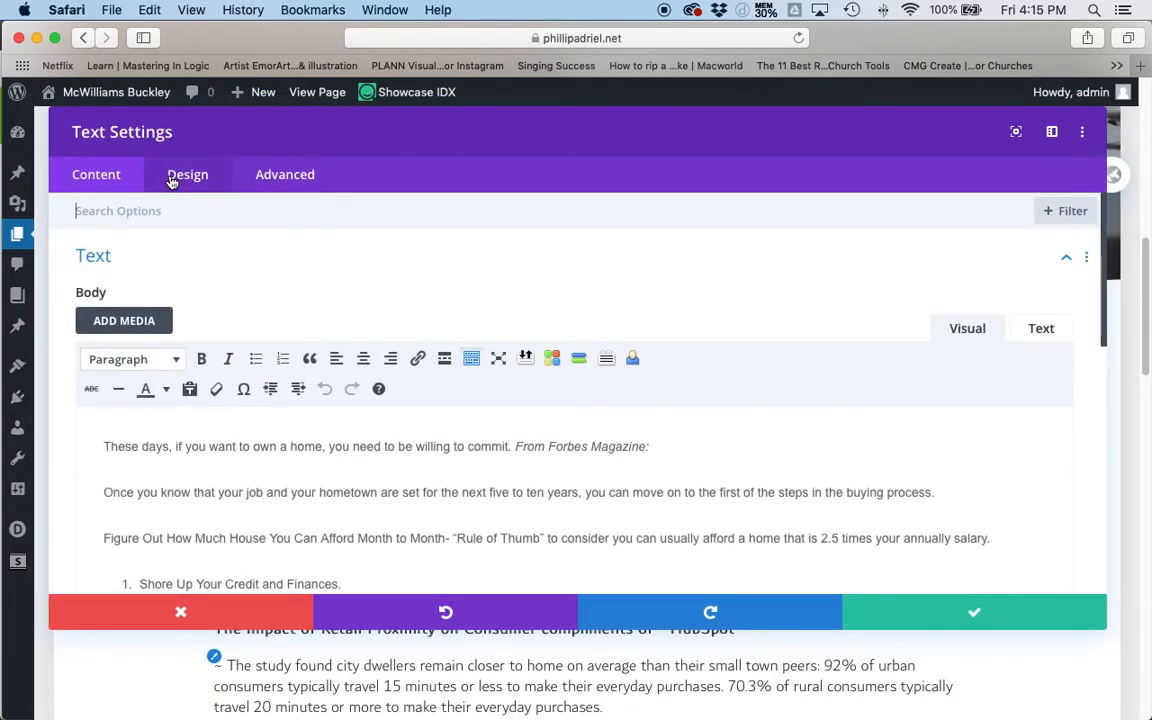
pyautogui.click(275, 462)
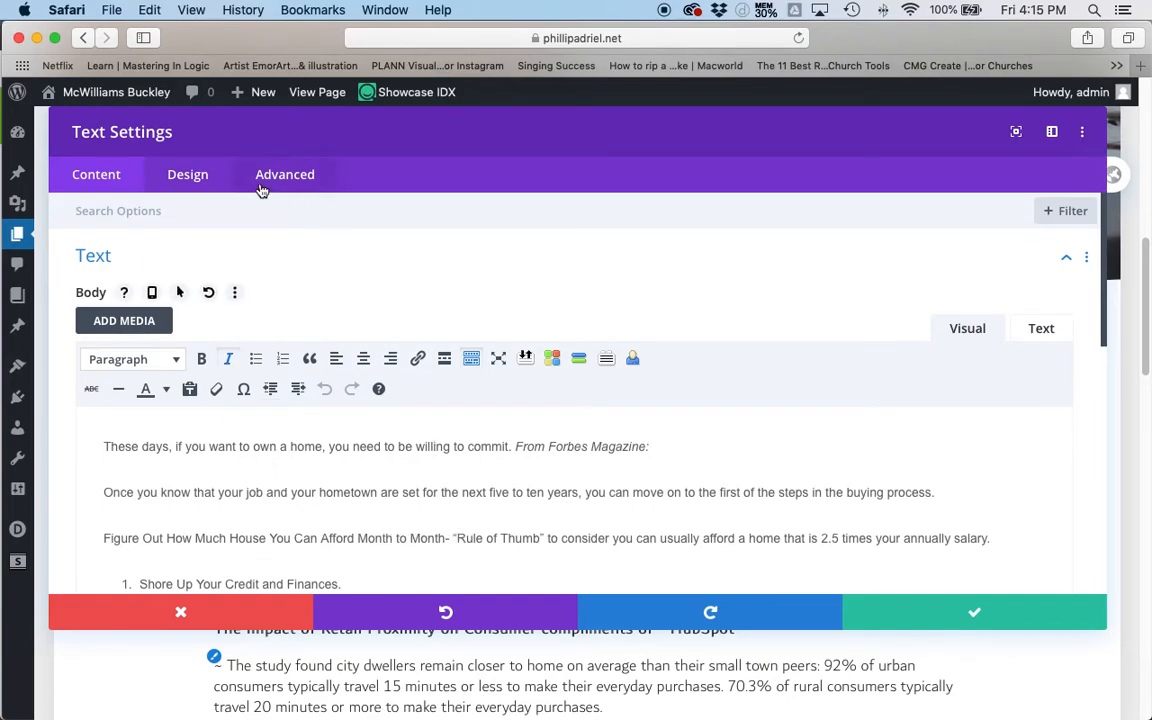
pyautogui.click(188, 176)
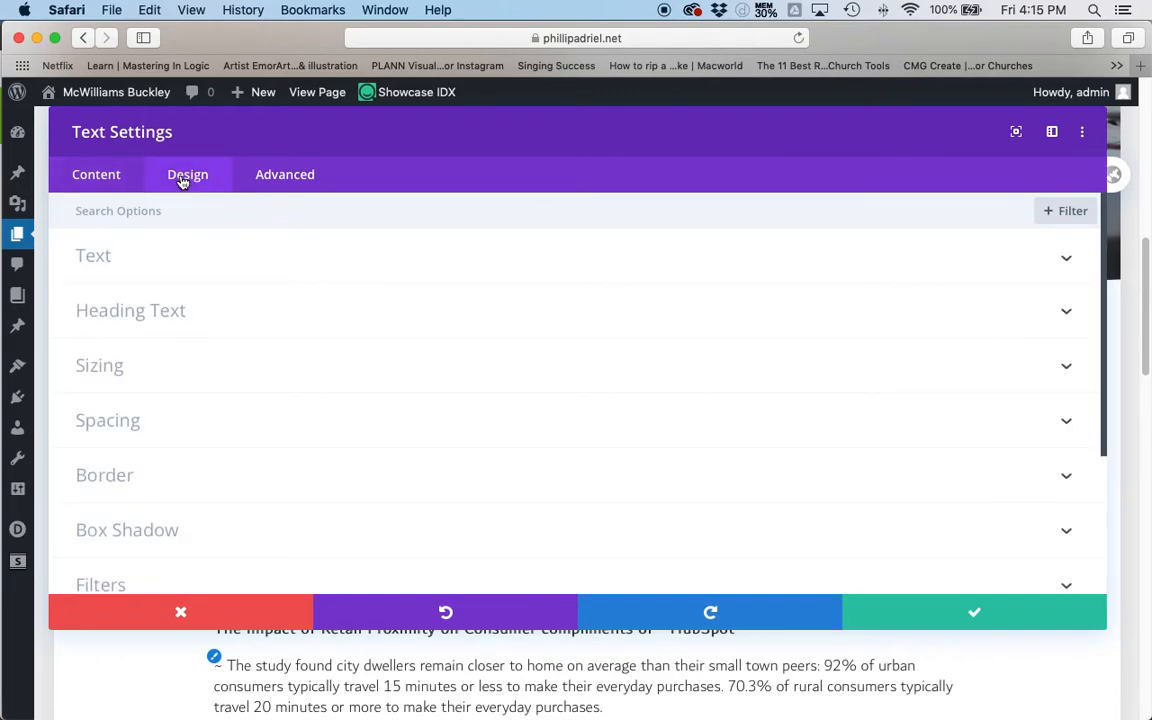
pyautogui.click(185, 269)
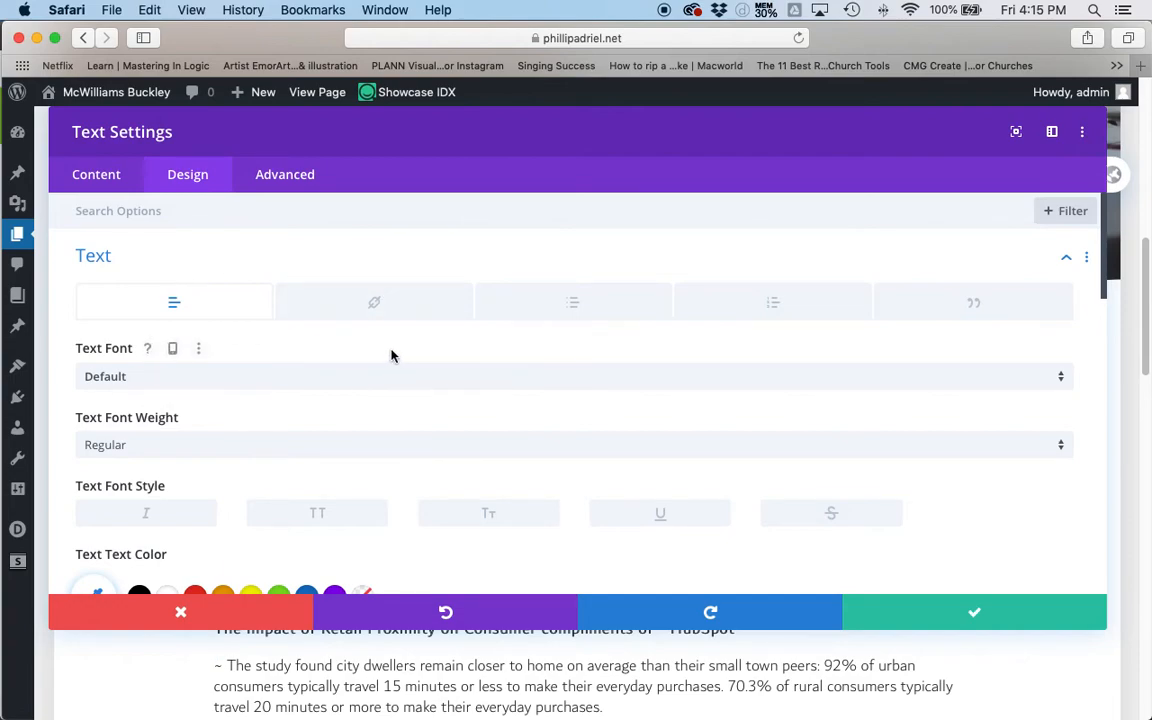
pyautogui.scroll(-1, 347, 350)
pyautogui.scroll(-2, 347, 350)
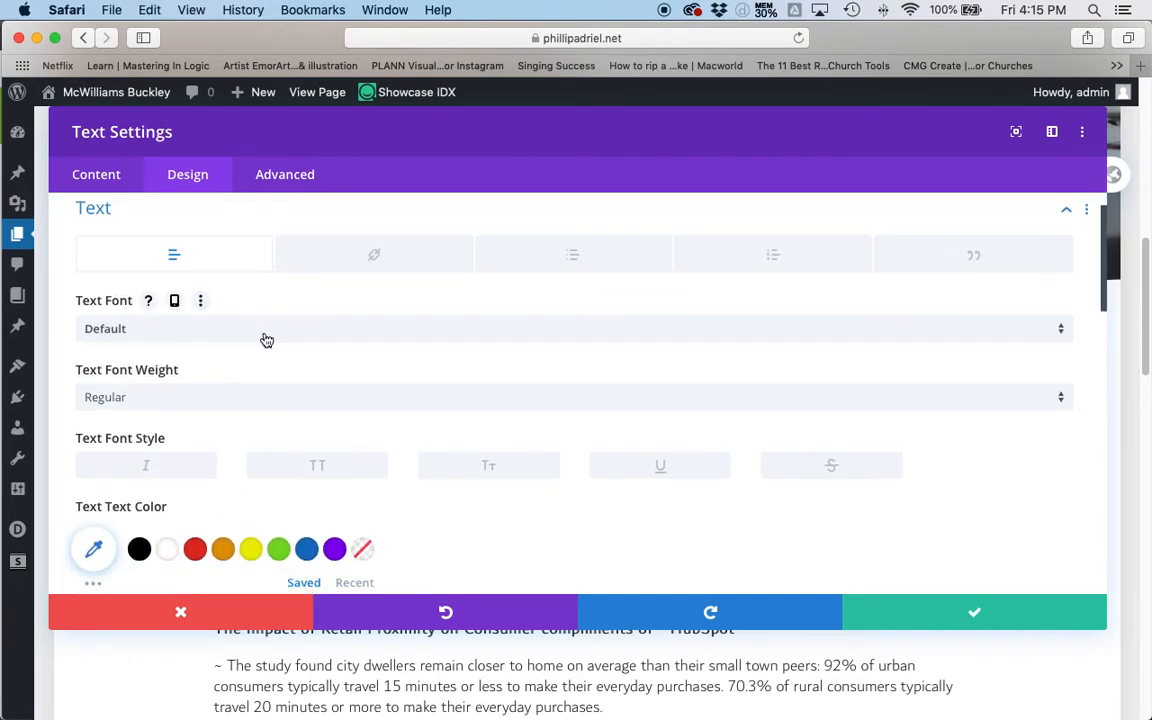
pyautogui.scroll(-3, 213, 362)
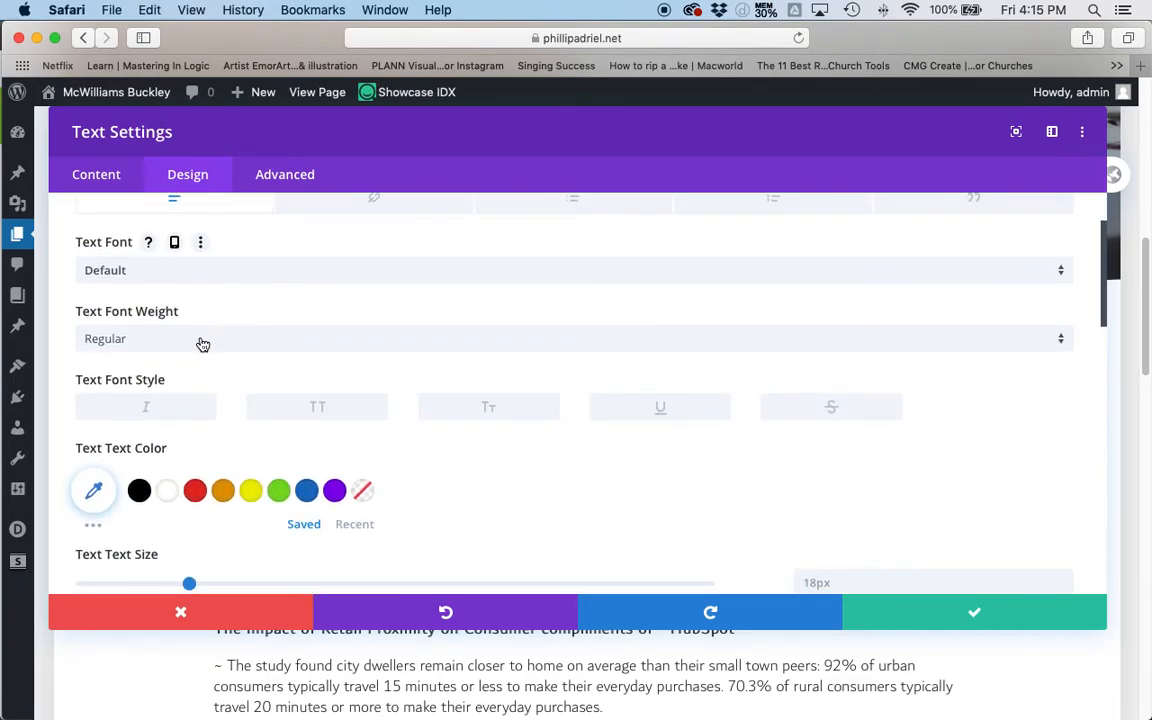
pyautogui.scroll(-2, 200, 330)
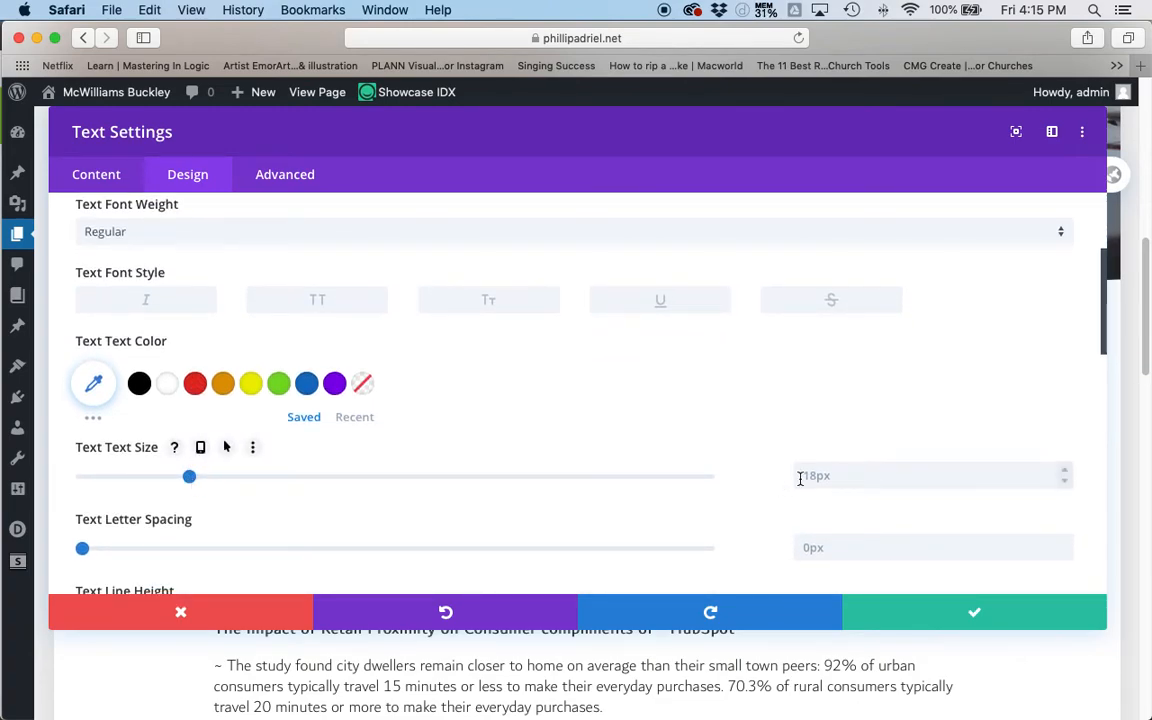
pyautogui.scroll(-2, 427, 460)
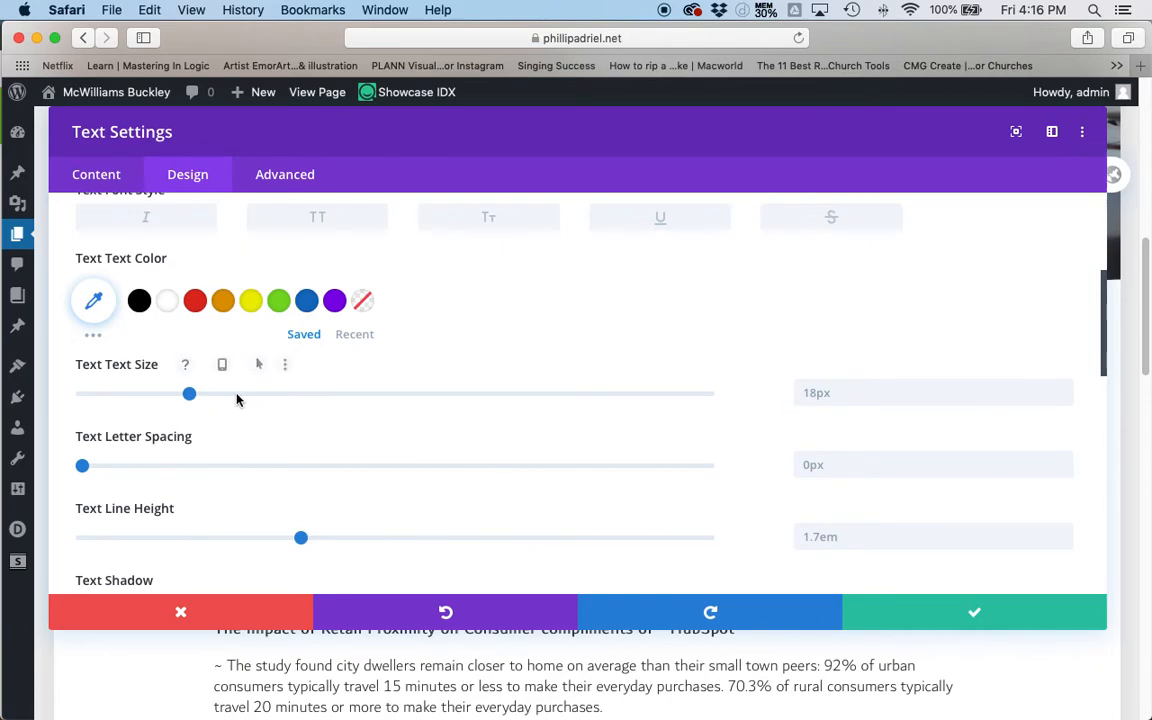
pyautogui.moveTo(190, 395); pyautogui.dragTo(216, 399)
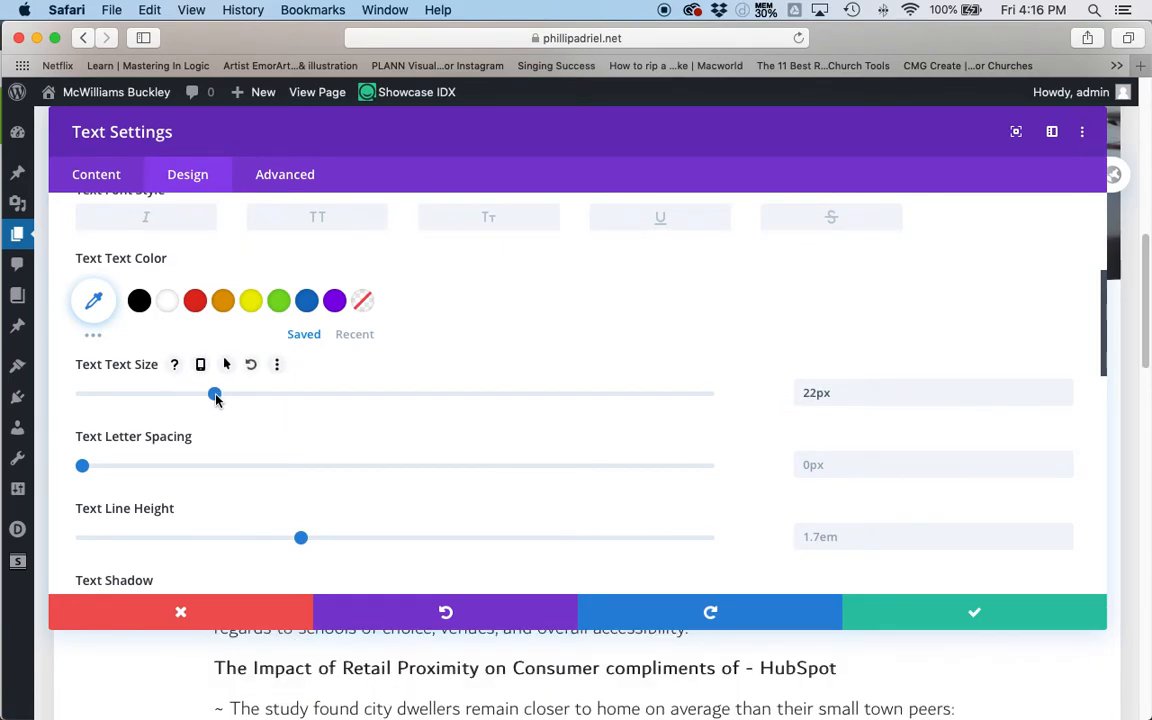
pyautogui.click(988, 615)
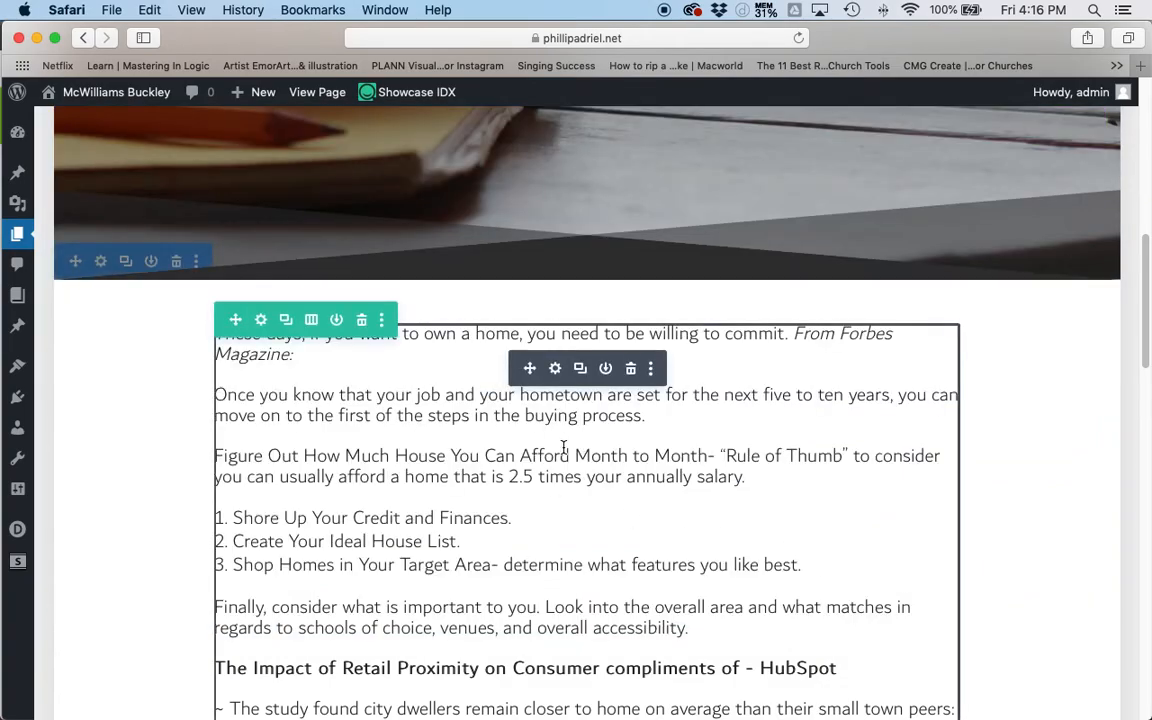
# Step: Insert a horizontal line between the "Finally, consider what is important to you" paragraph and the HubSpot retail proximity heading in the article text
pyautogui.scroll(4, 549, 448)
pyautogui.scroll(-6, 547, 437)
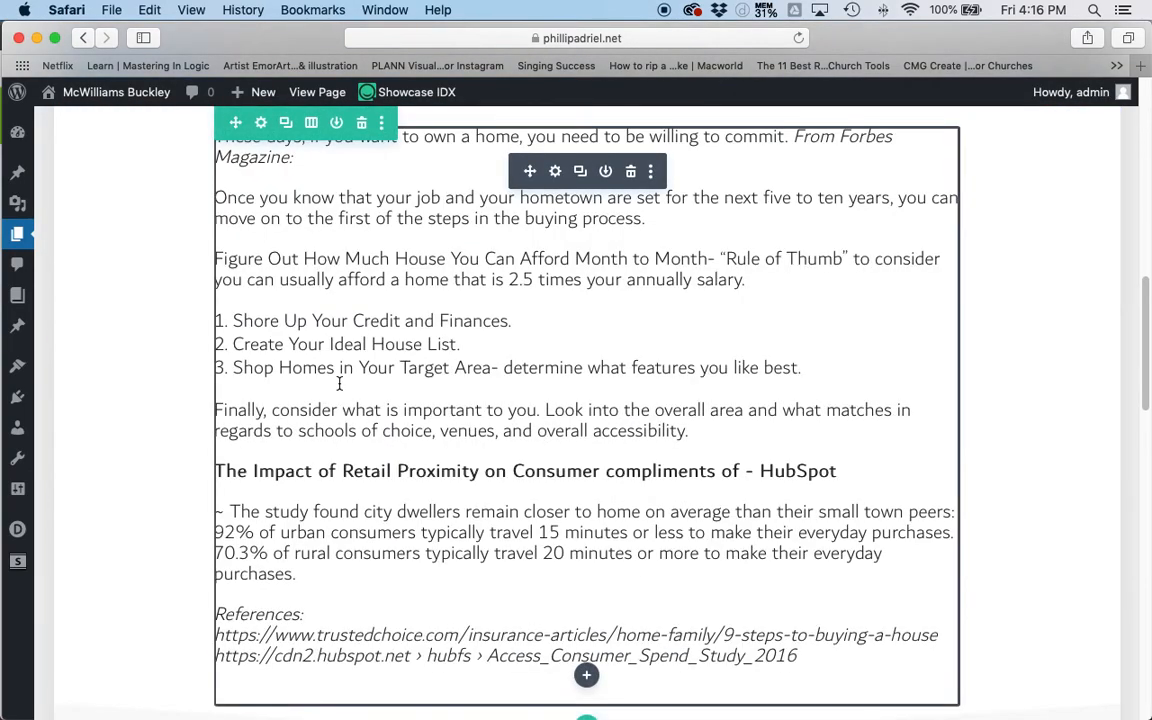
pyautogui.scroll(-3, 352, 383)
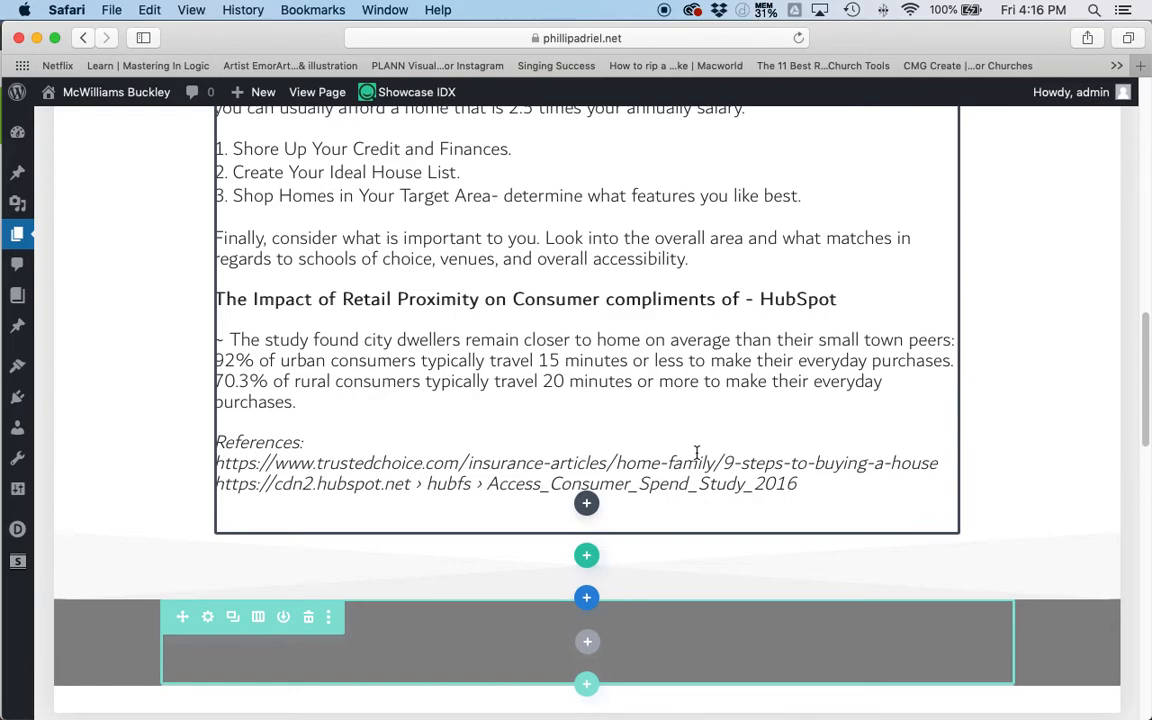
pyautogui.scroll(3, 697, 452)
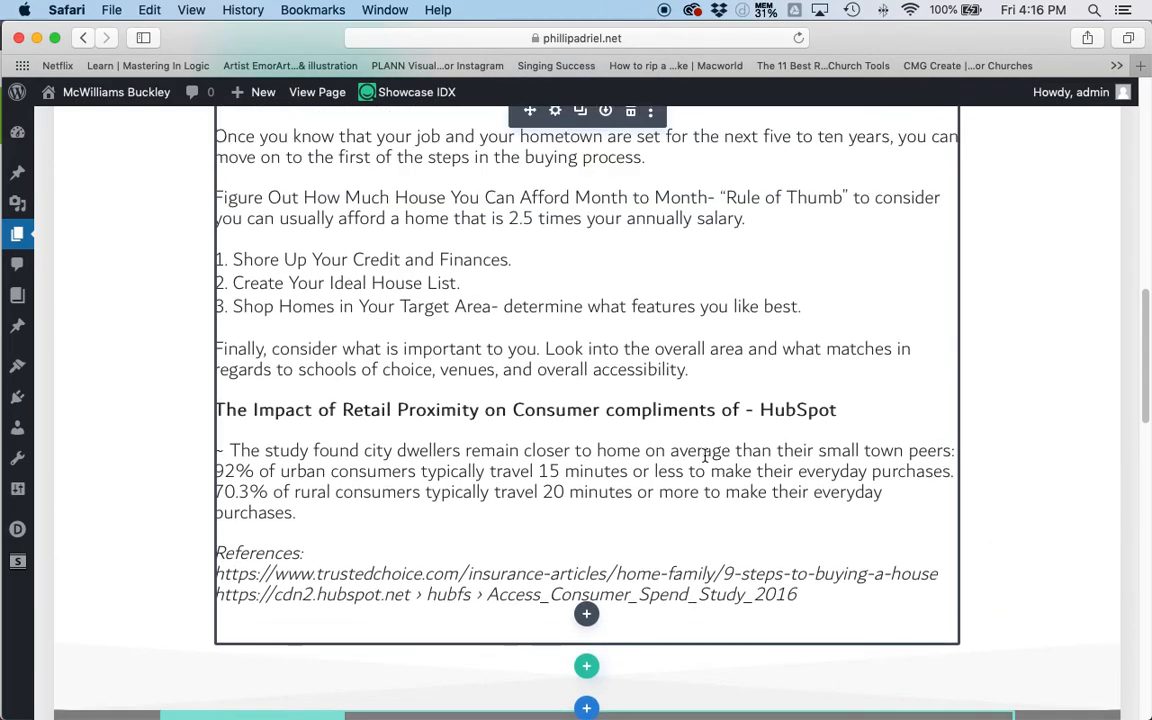
pyautogui.scroll(1, 570, 190)
pyautogui.click(555, 141)
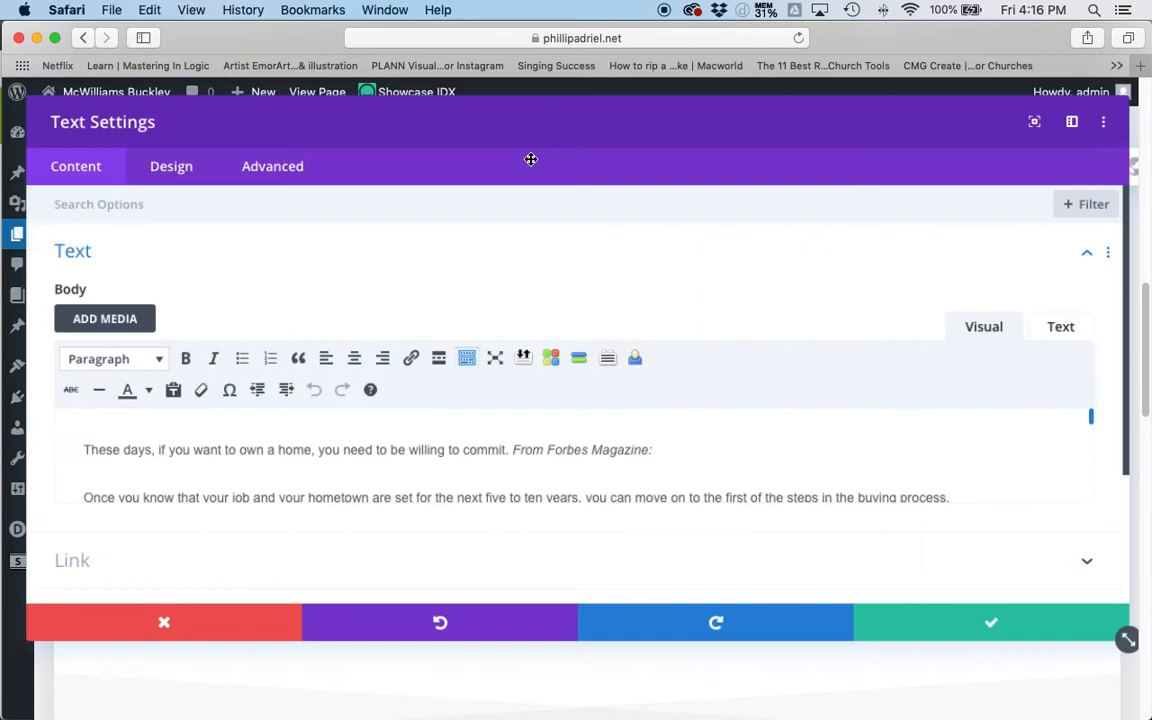
pyautogui.scroll(-5, 656, 455)
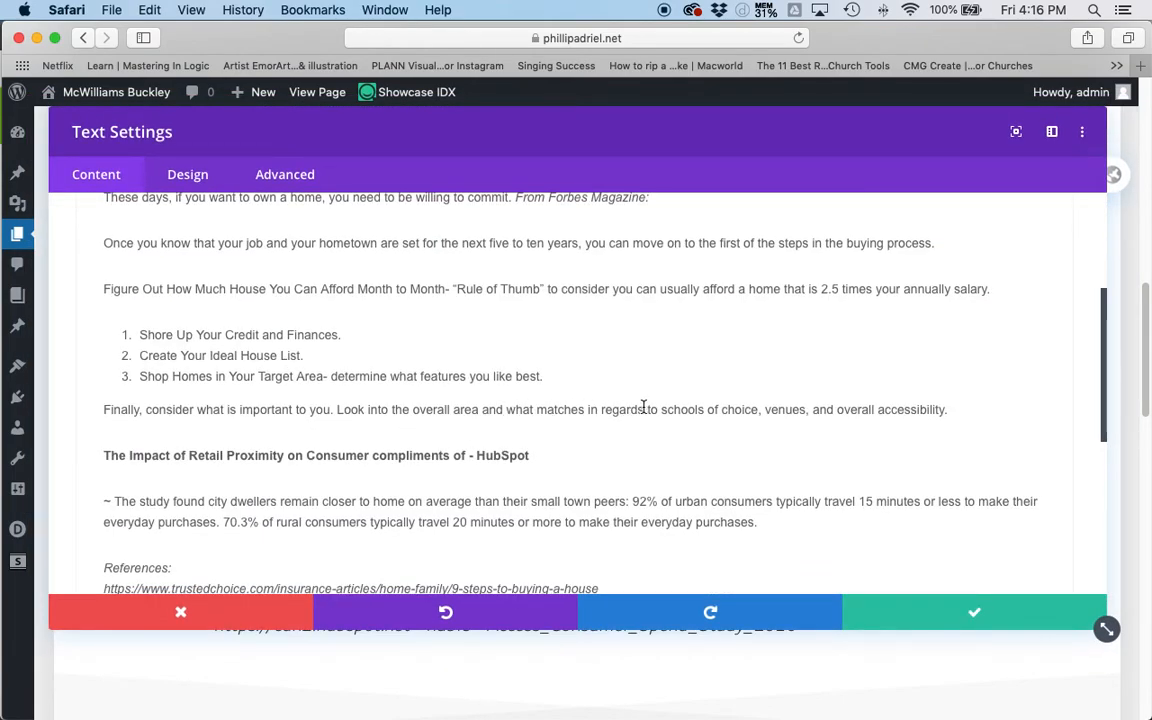
pyautogui.click(956, 411)
pyautogui.press('Return')
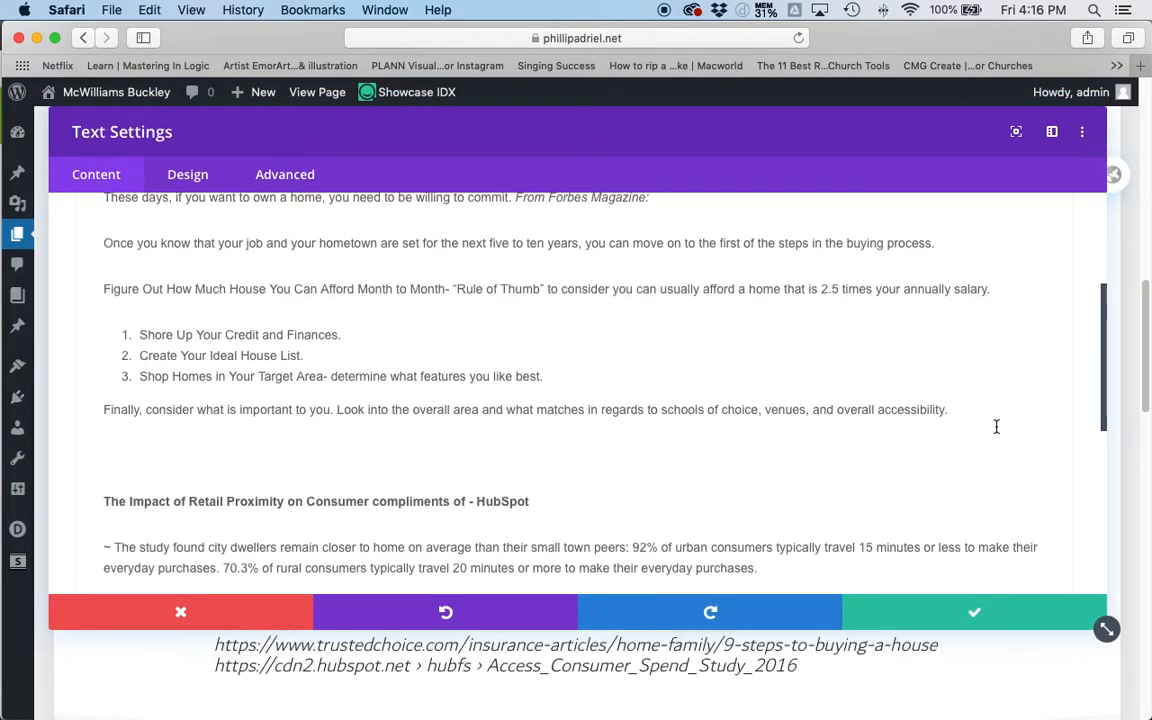
pyautogui.scroll(5, 333, 497)
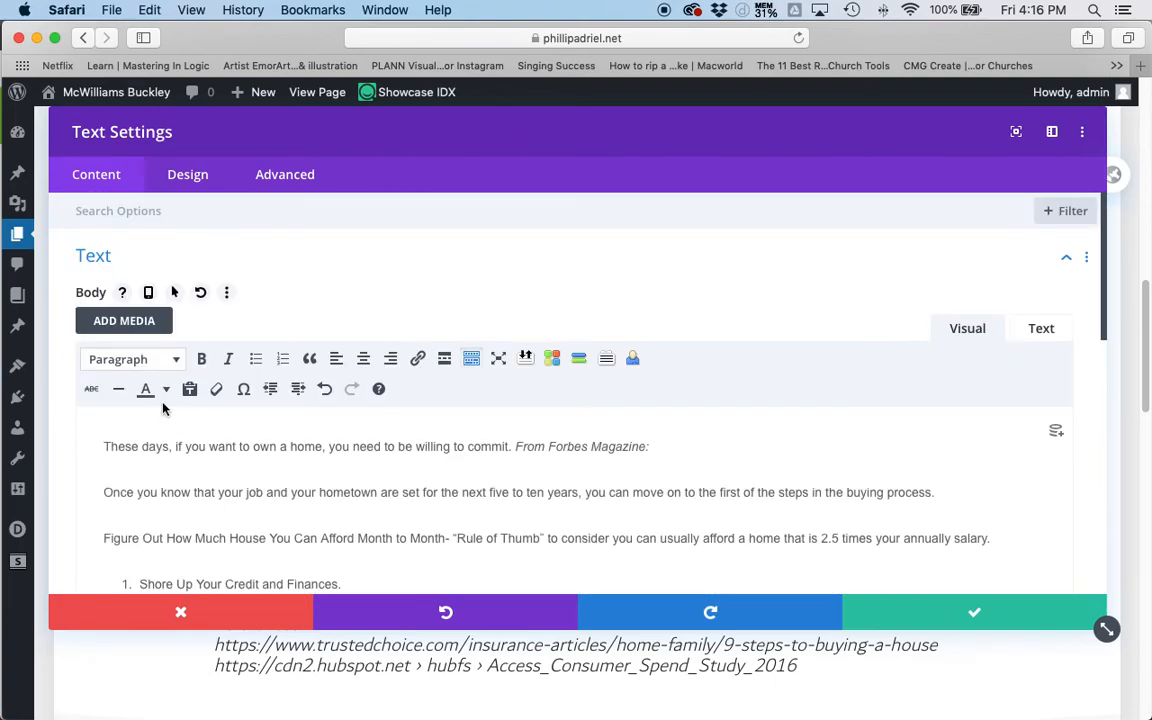
pyautogui.click(119, 393)
pyautogui.scroll(-5, 653, 483)
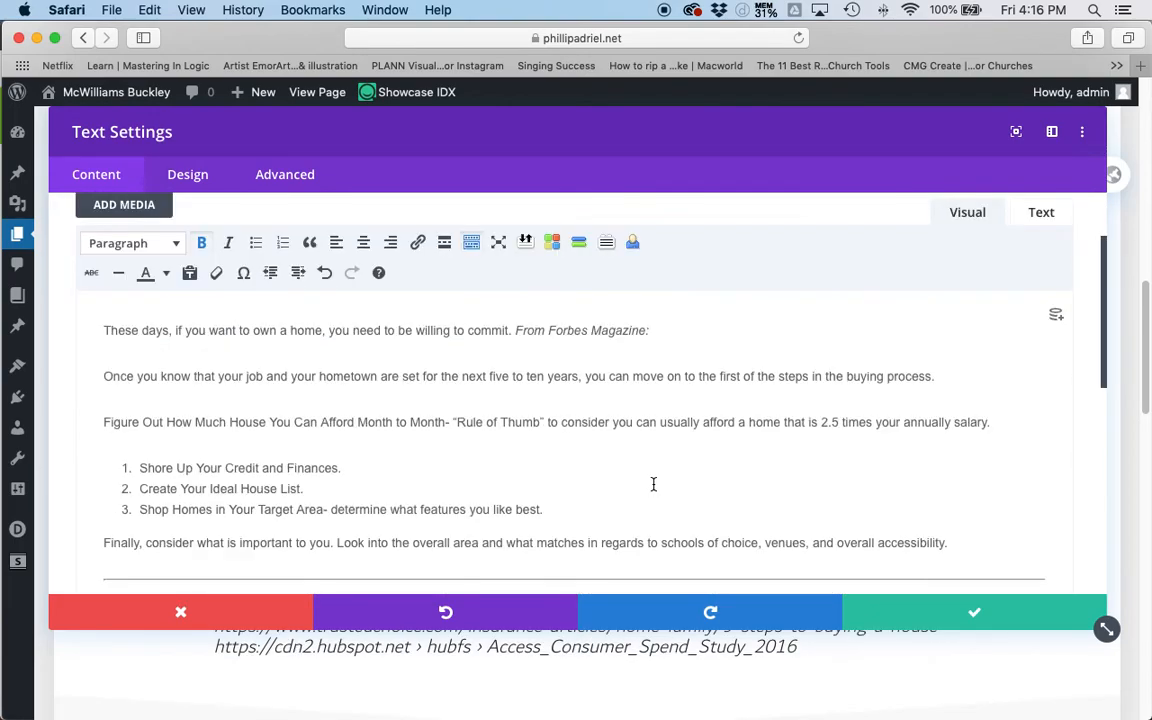
pyautogui.click(960, 612)
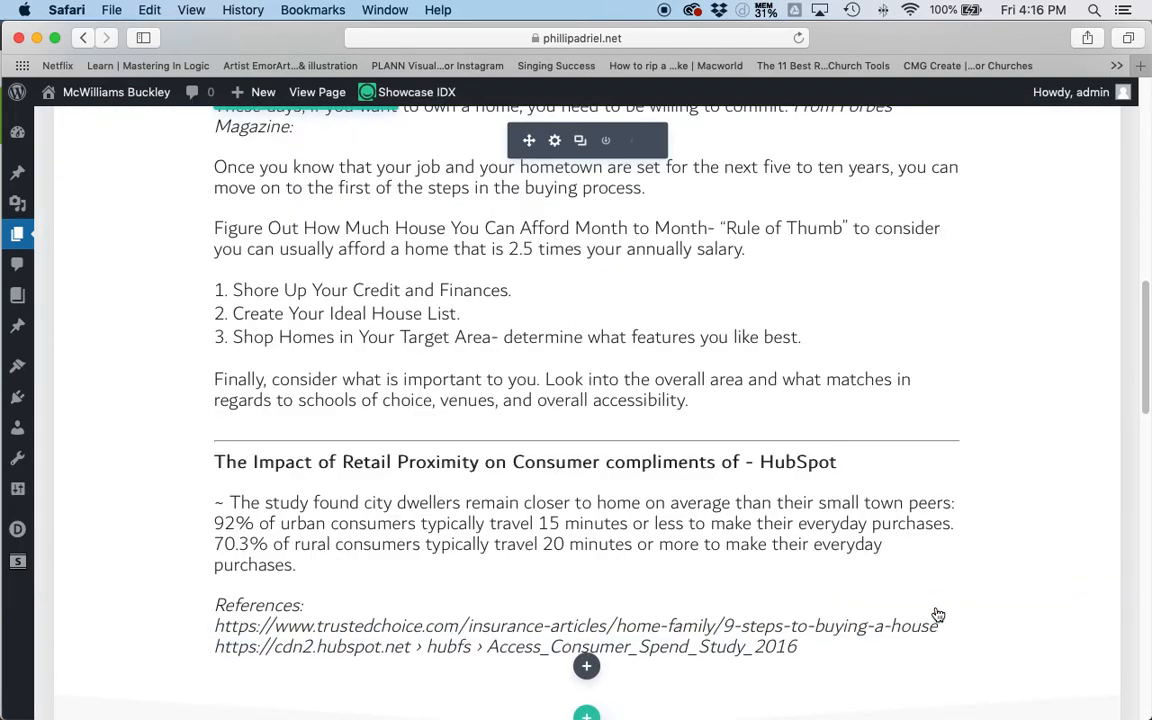
# Step: Save the "5 Items to Consider When Looking to Buy Your New Home" page with its updated article layout
pyautogui.scroll(-5, 556, 364)
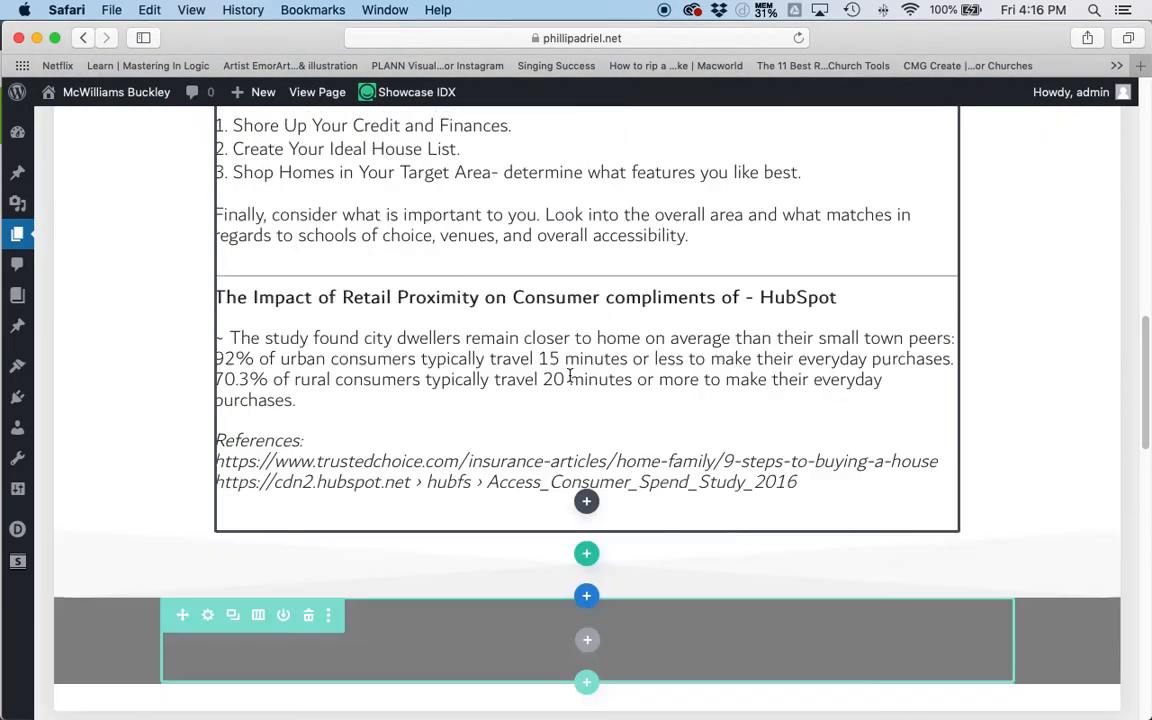
pyautogui.scroll(20, 573, 369)
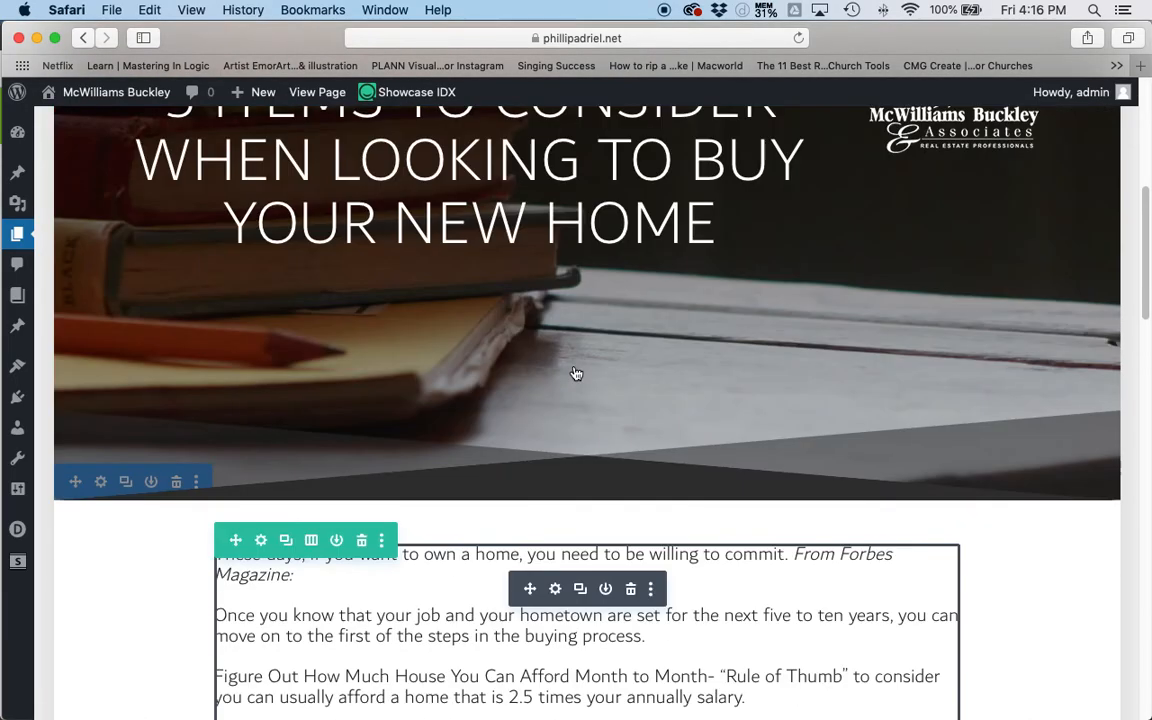
pyautogui.scroll(5, 570, 372)
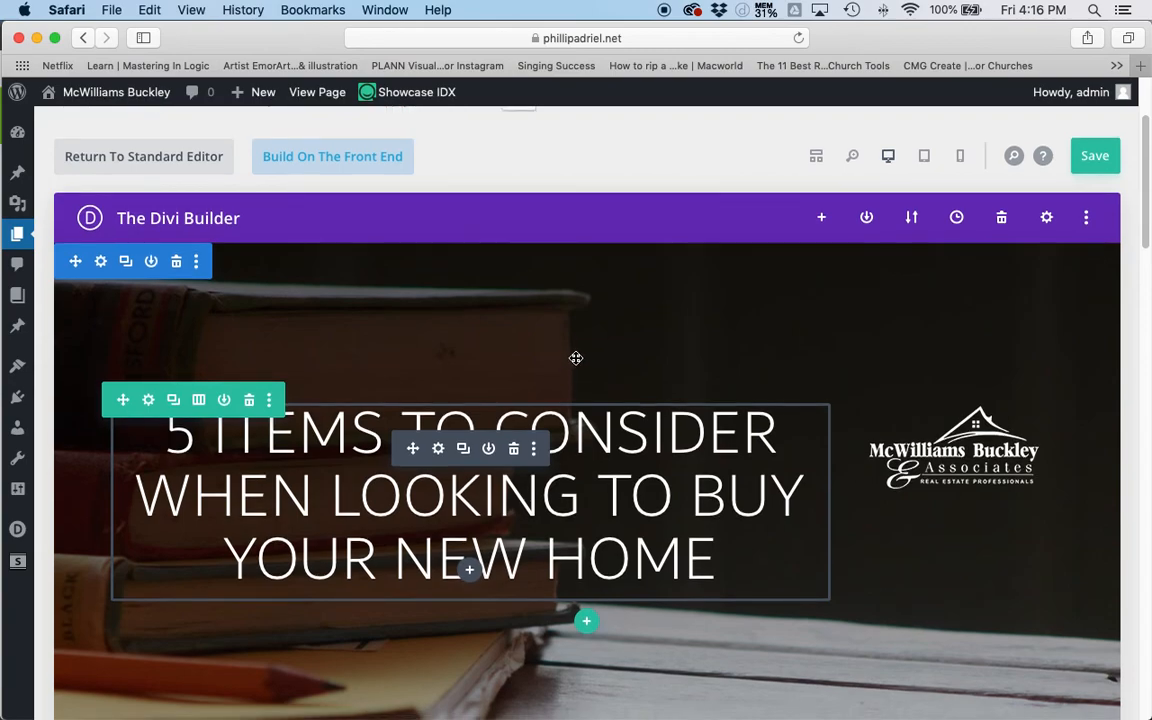
pyautogui.click(1096, 158)
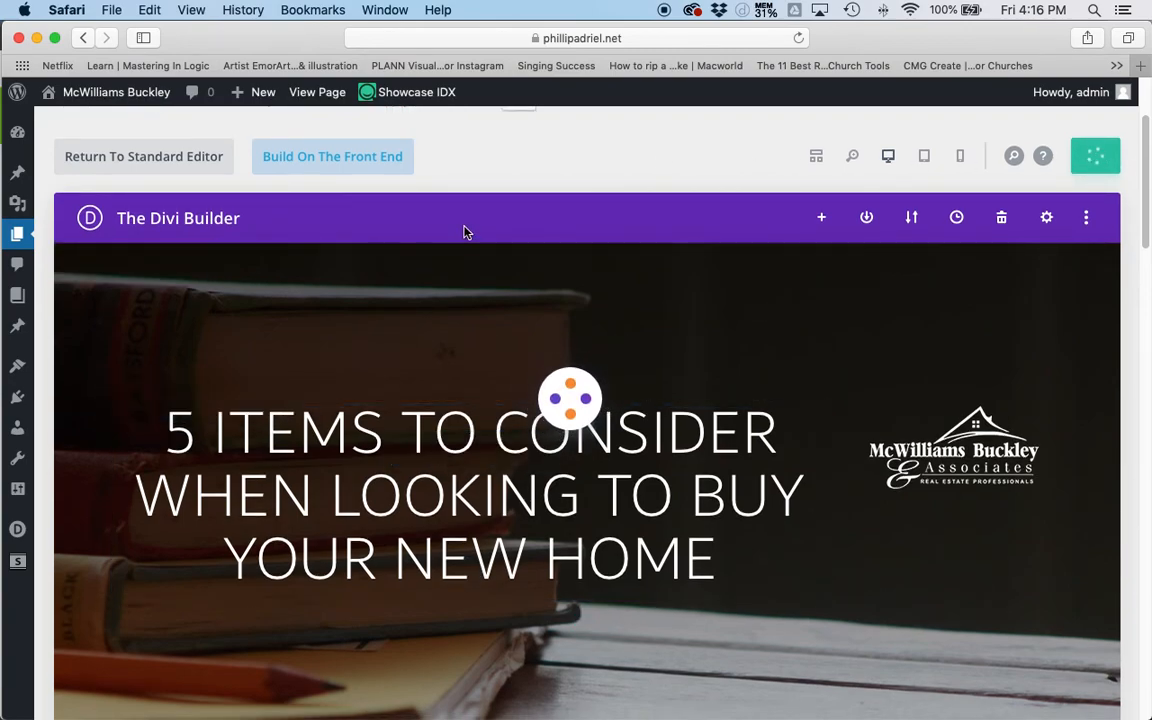
# Step: Switch to Firefox, reload the published article page, and review its text width and size and its header
pyautogui.press('super+Tab')
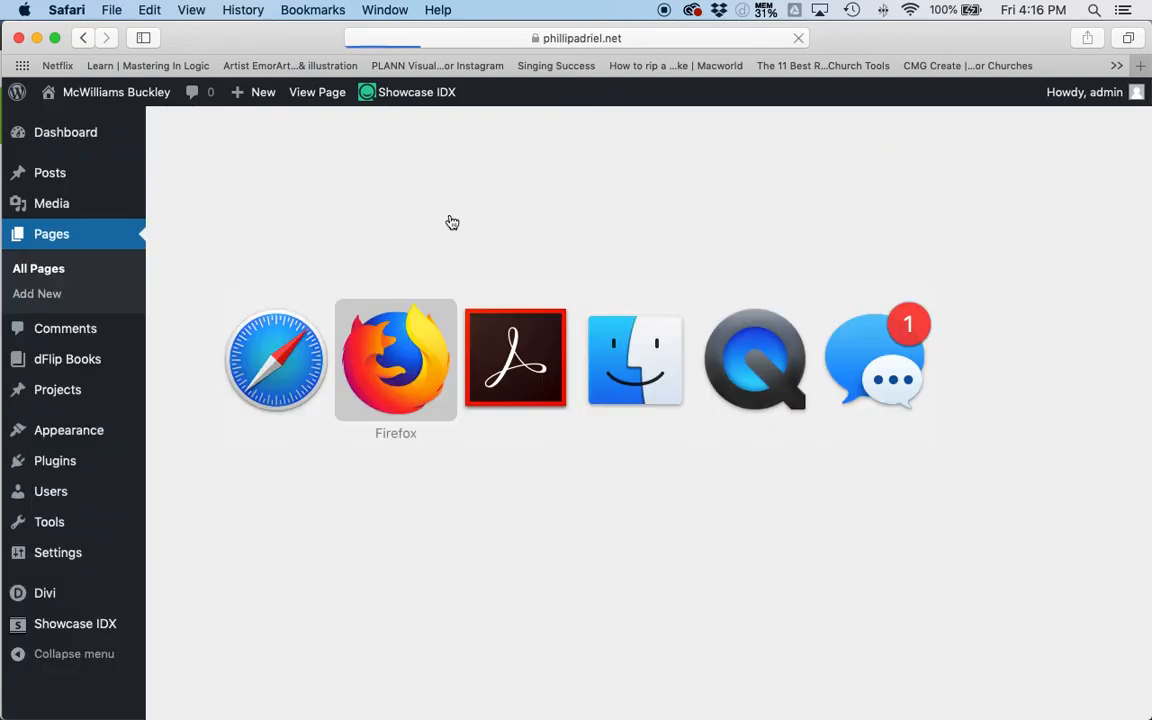
pyautogui.press('super+r')
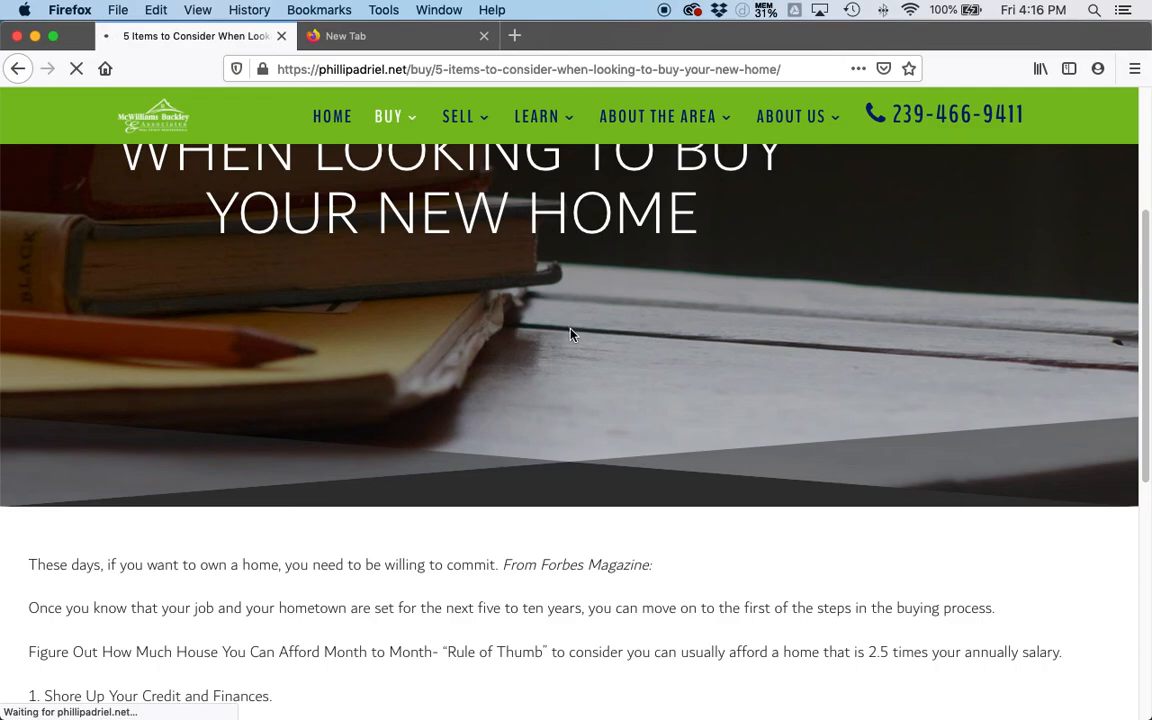
pyautogui.scroll(-10, 648, 405)
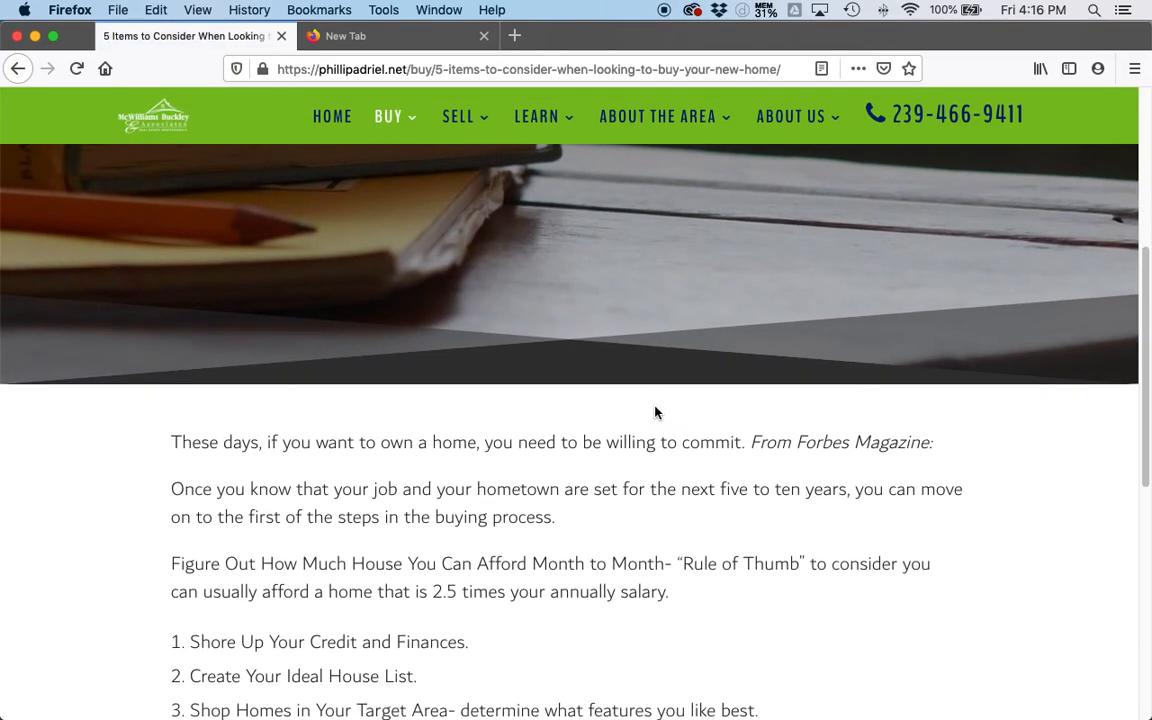
pyautogui.scroll(-2, 648, 408)
pyautogui.scroll(10, 648, 405)
pyautogui.scroll(5, 420, 389)
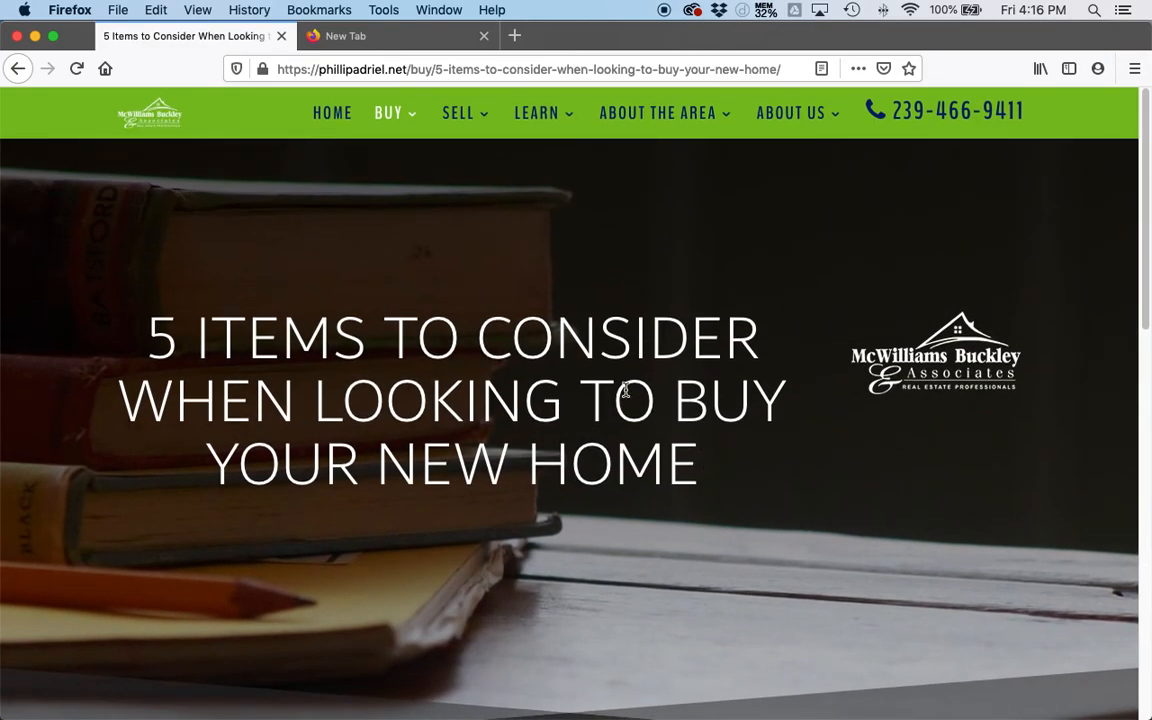
pyautogui.press('super+Tab')
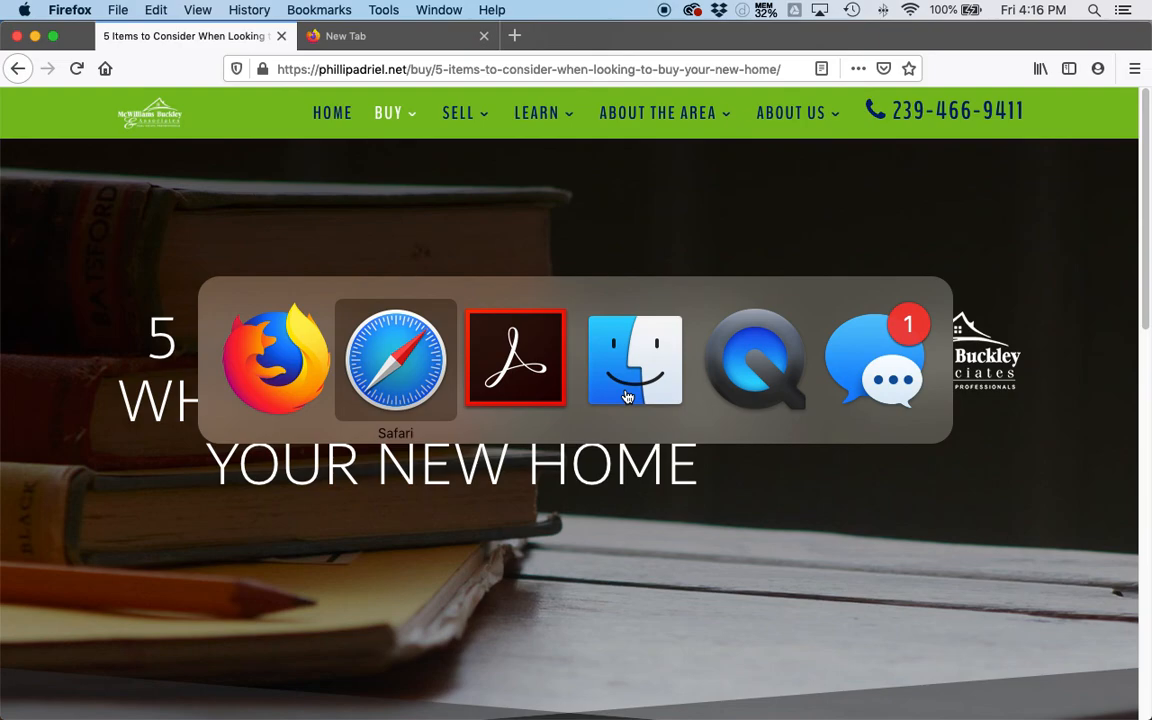
pyautogui.press('super+shift+Tab')
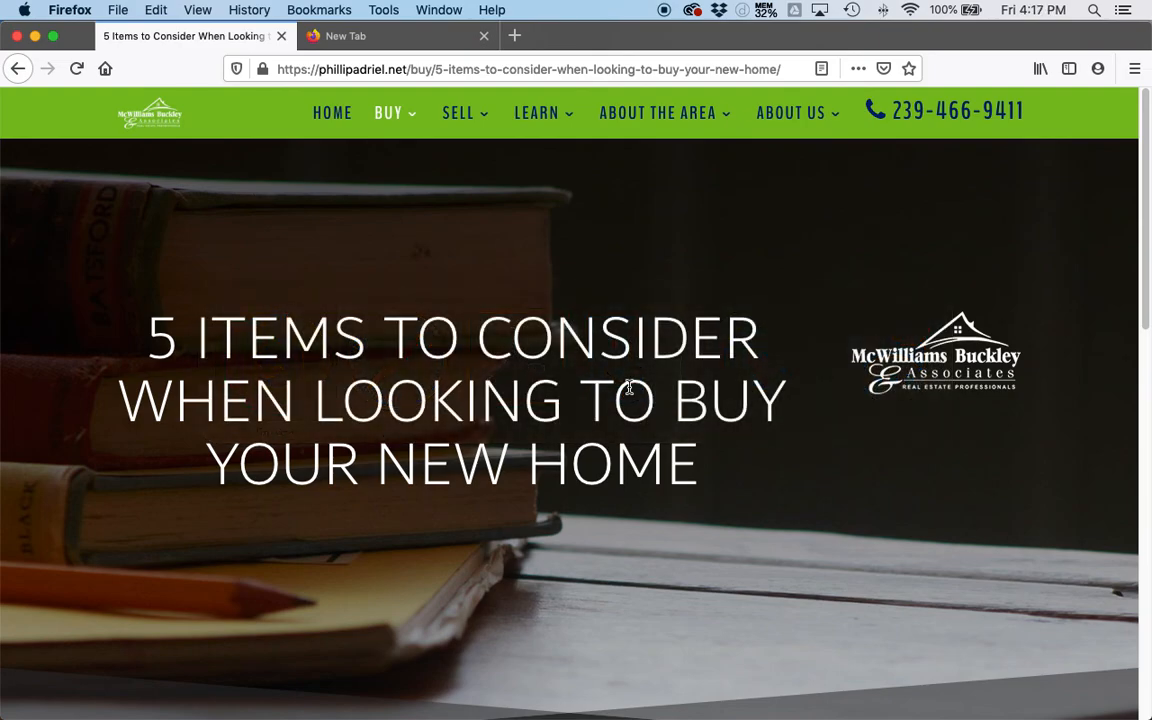